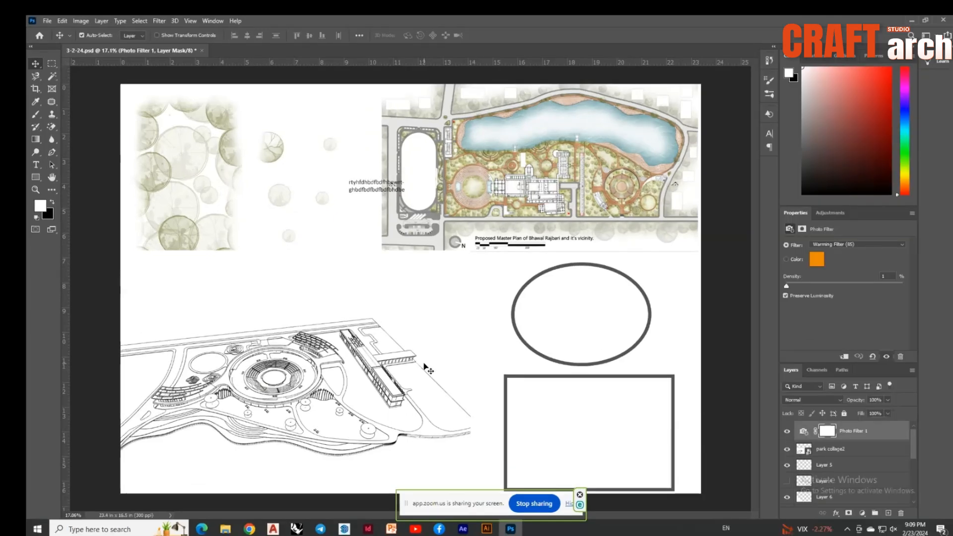
Delete the Photo Filter 1 adjustment layer
left_click(848, 432)
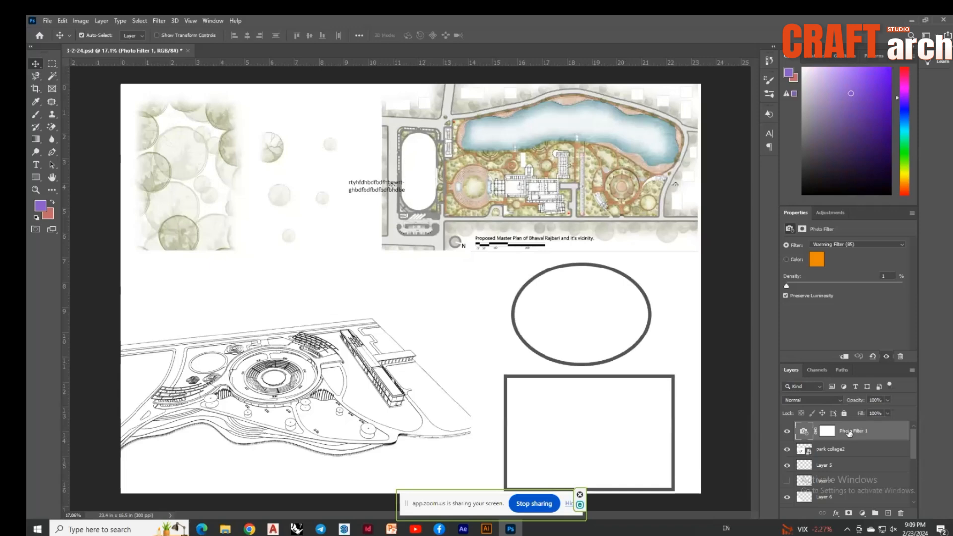
key("Delete")
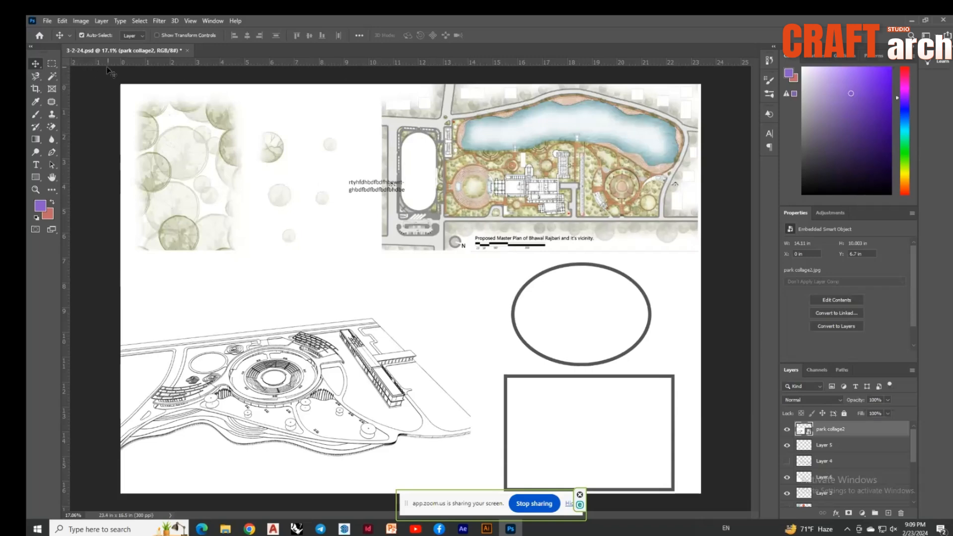
scroll(100, 66, "up", 1)
scroll(127, 82, "up", 3)
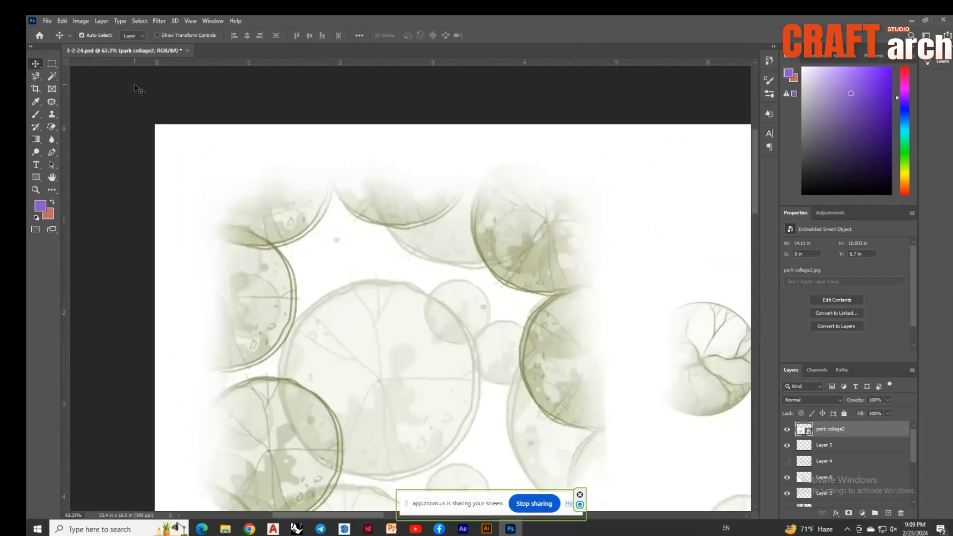
scroll(128, 80, "down", 3)
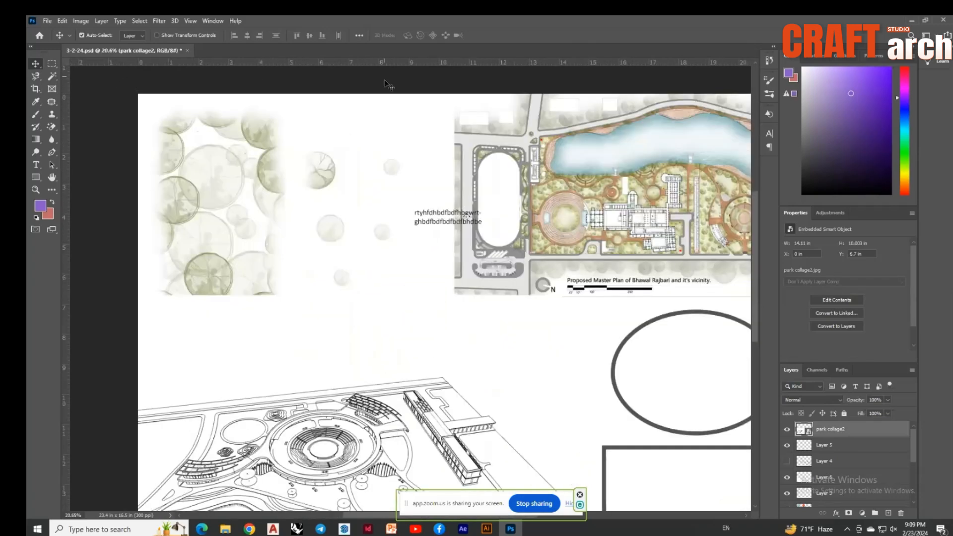
scroll(292, 150, "down", 2)
scroll(279, 185, "up", 3)
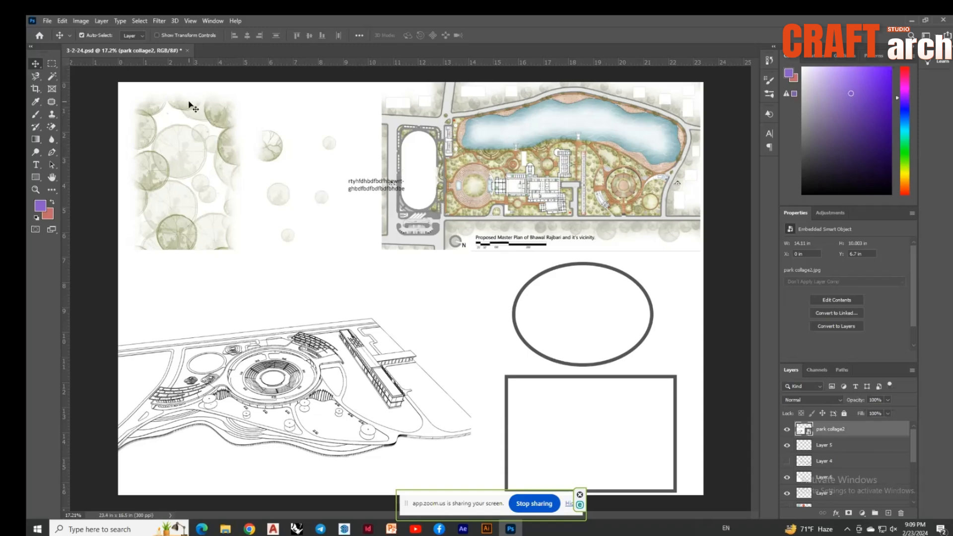
scroll(189, 105, "up", 2)
scroll(132, 82, "up", 1)
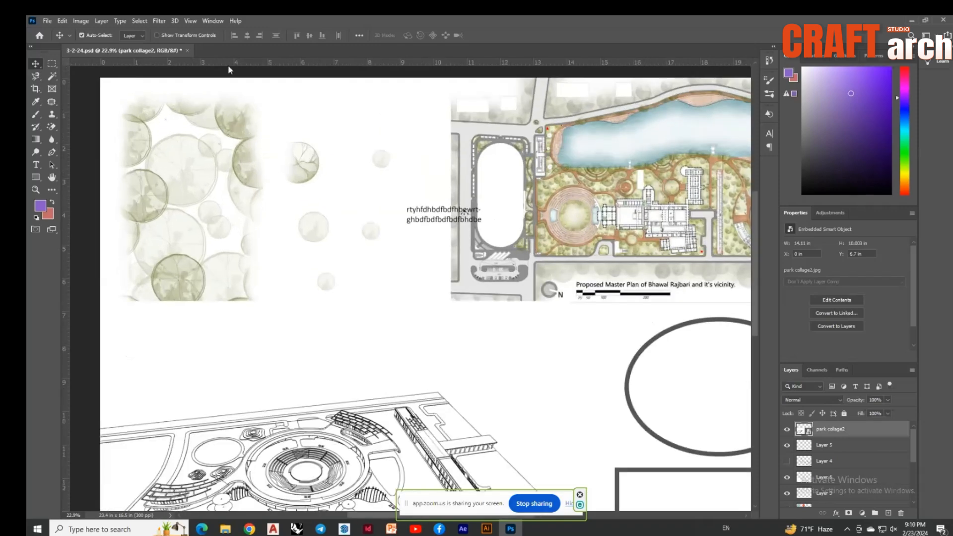
scroll(245, 109, "down", 3)
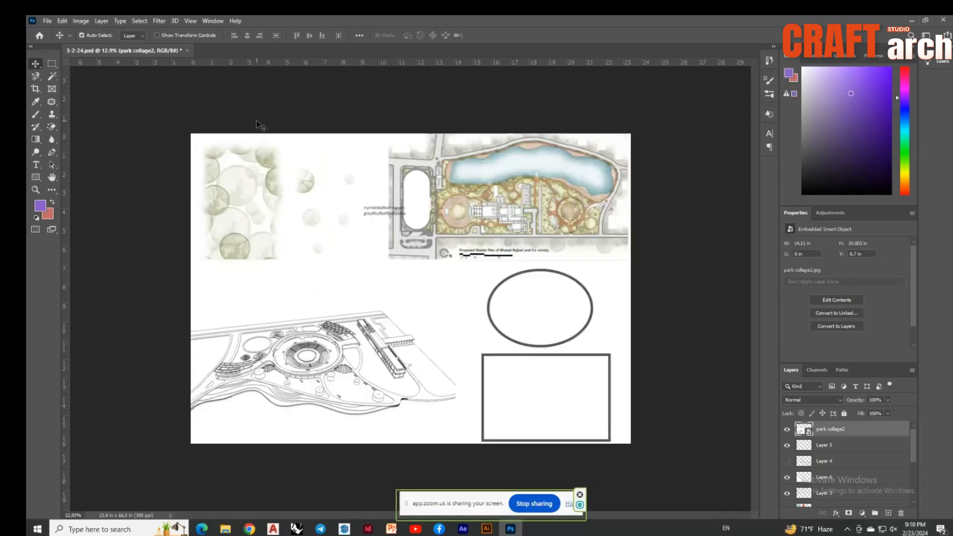
scroll(383, 291, "up", 1)
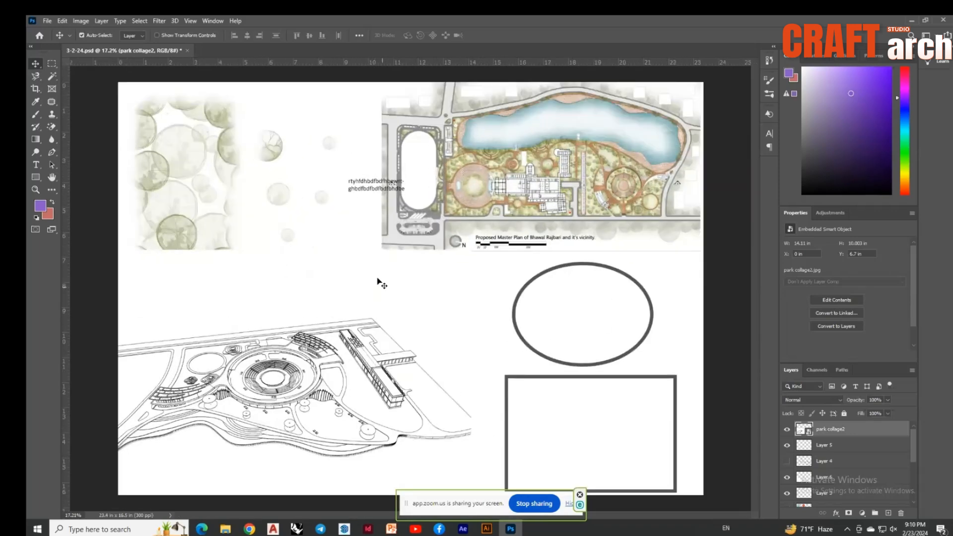
scroll(377, 282, "down", 1)
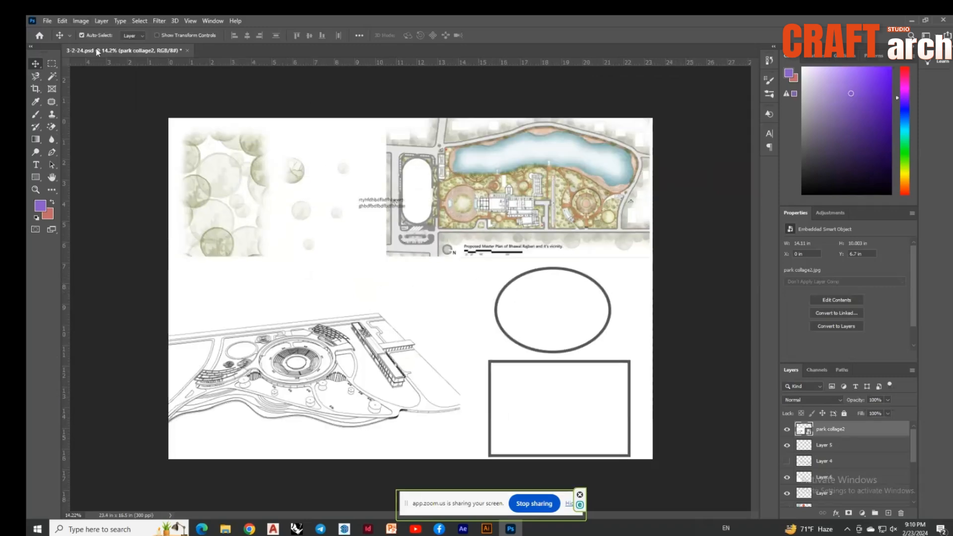
Check the document's width, height and resolution in the Image Size settings, leaving without applying anything
left_click(80, 20)
left_click(96, 93)
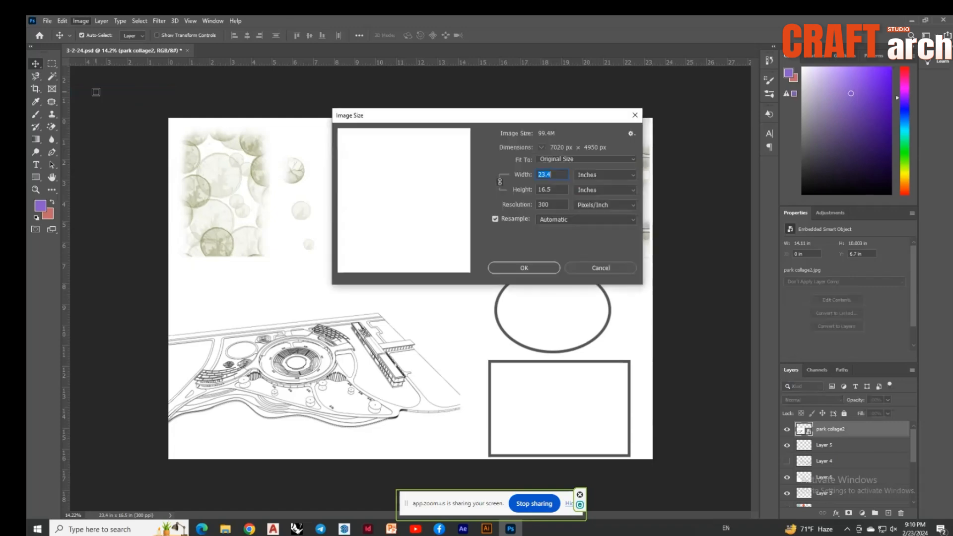
left_click(634, 115)
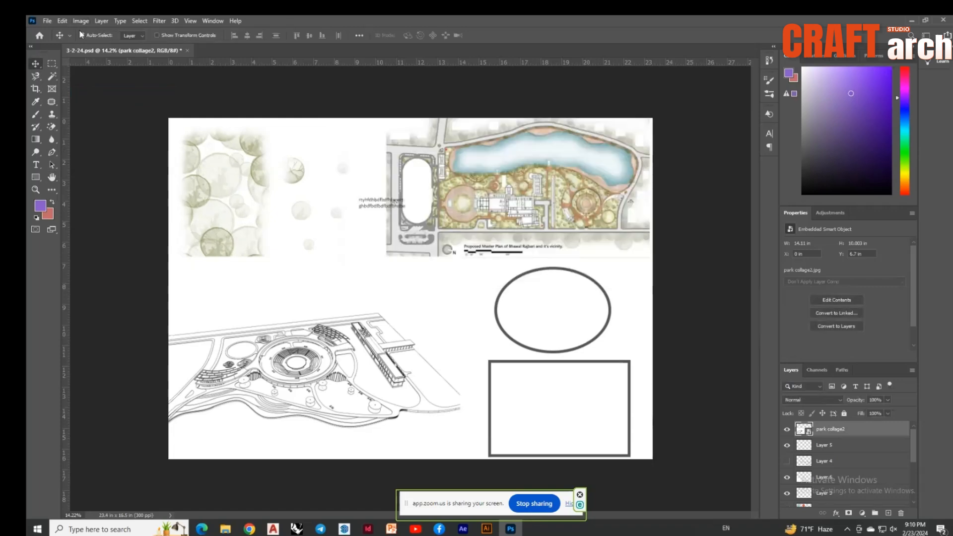
left_click(80, 20)
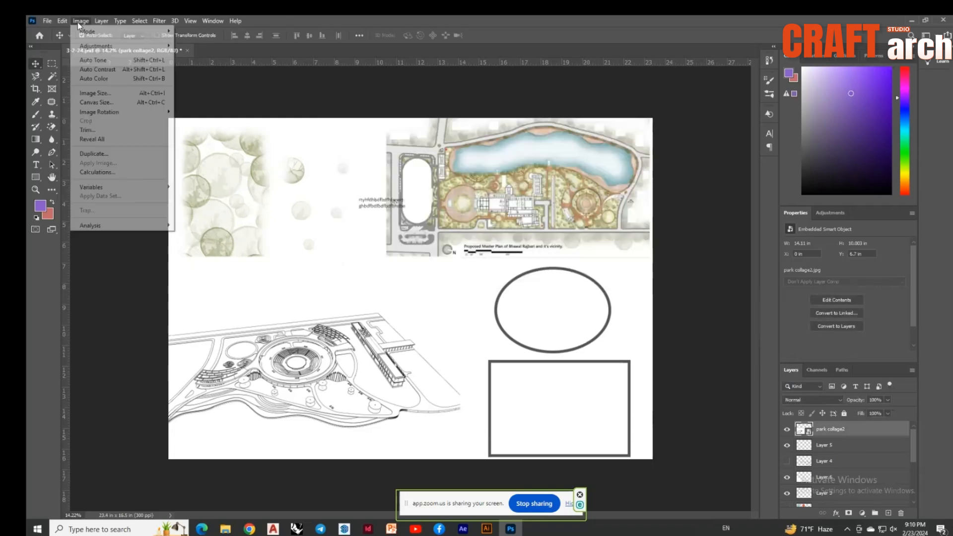
left_click(93, 94)
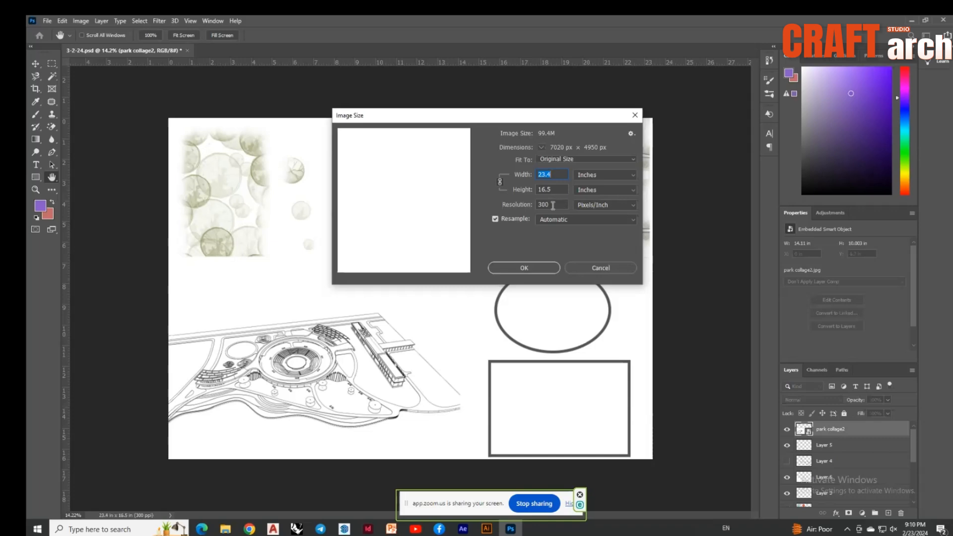
left_click(549, 204)
double_click(549, 204)
left_click(553, 204)
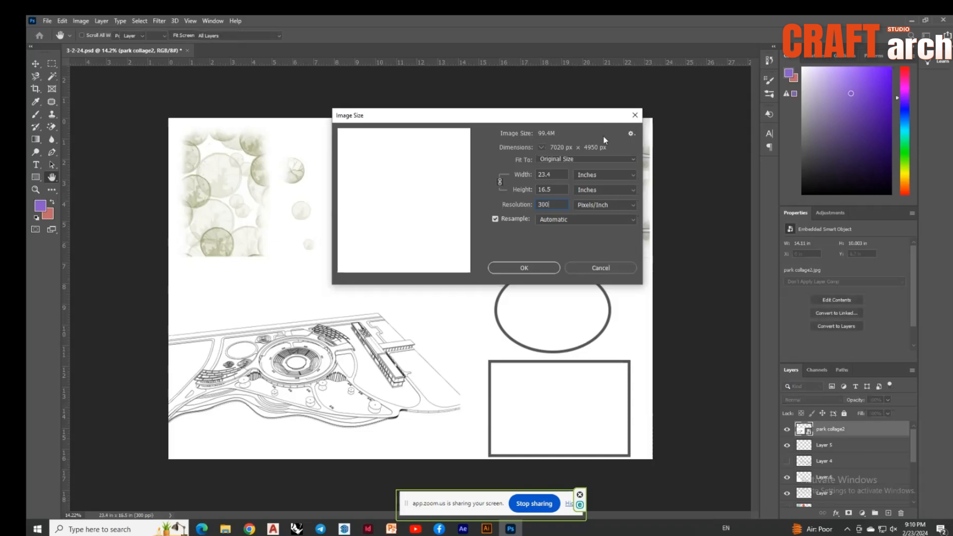
key("Escape")
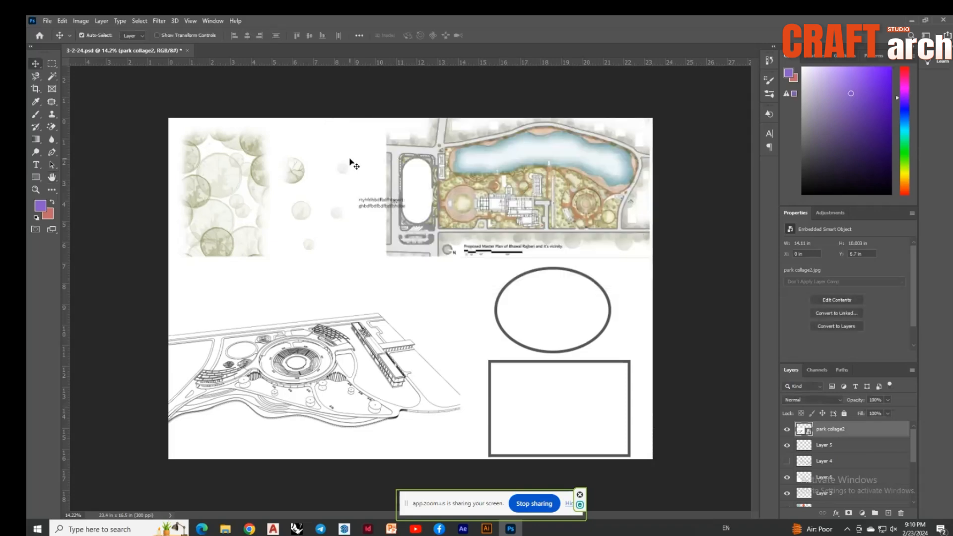
Move the colored master plan toward the middle of the sheet and the perspective line drawing down toward its lower-left corner
scroll(352, 166, "up", 2)
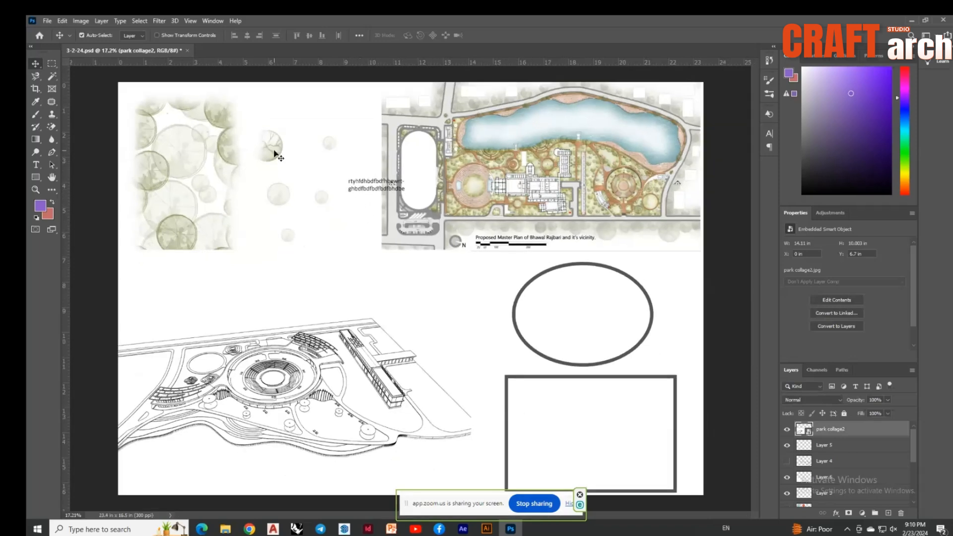
scroll(310, 153, "down", 2)
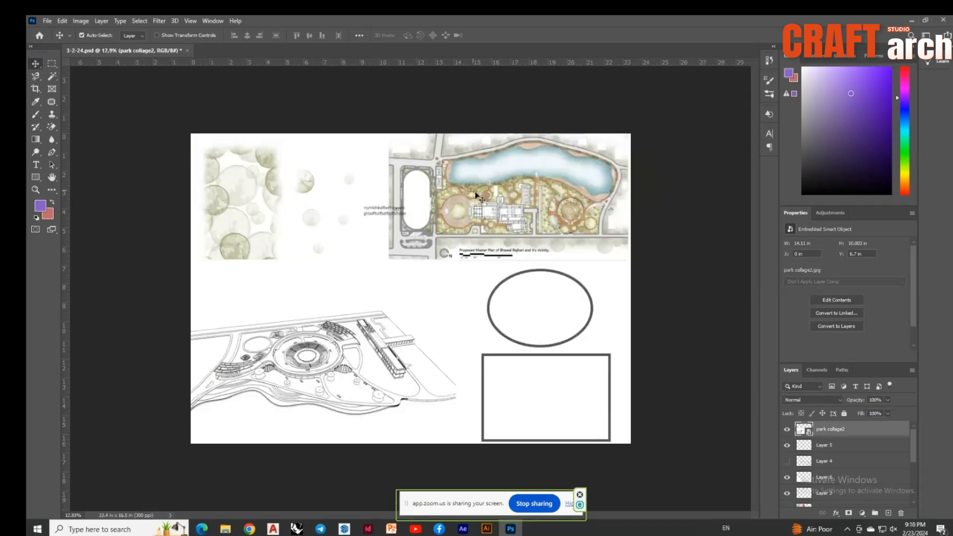
mouse_move(466, 186)
left_mouse_down()
mouse_move(422, 238)
mouse_move(448, 257)
mouse_move(441, 221)
left_mouse_up()
left_click_drag(366, 300, 325, 381)
mouse_move(443, 224)
left_mouse_down()
mouse_move(436, 254)
mouse_move(436, 219)
mouse_move(462, 247)
mouse_move(456, 219)
left_mouse_up()
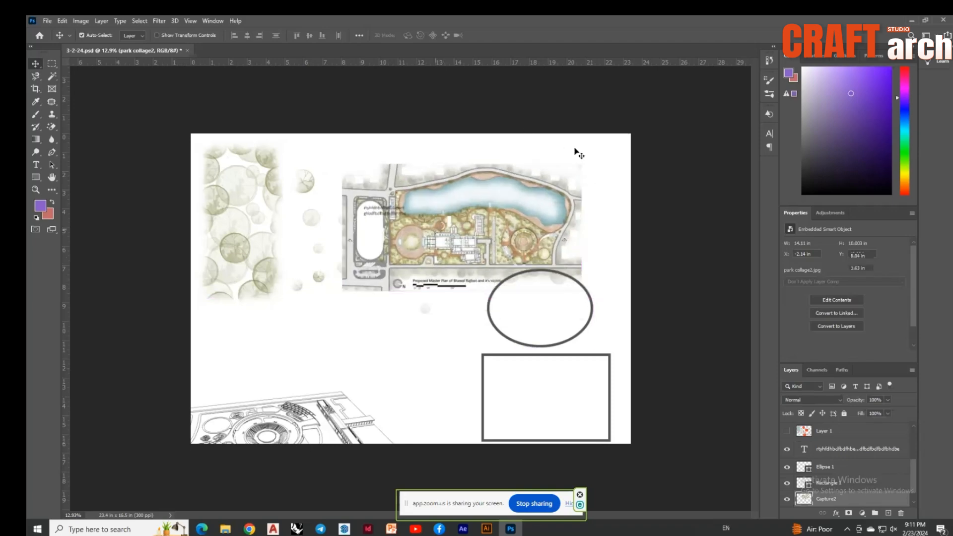
Try scaling the master plan proportionally with Free Transform and shift it toward the sheet's upper-right corner
scroll(575, 149, "up", 3)
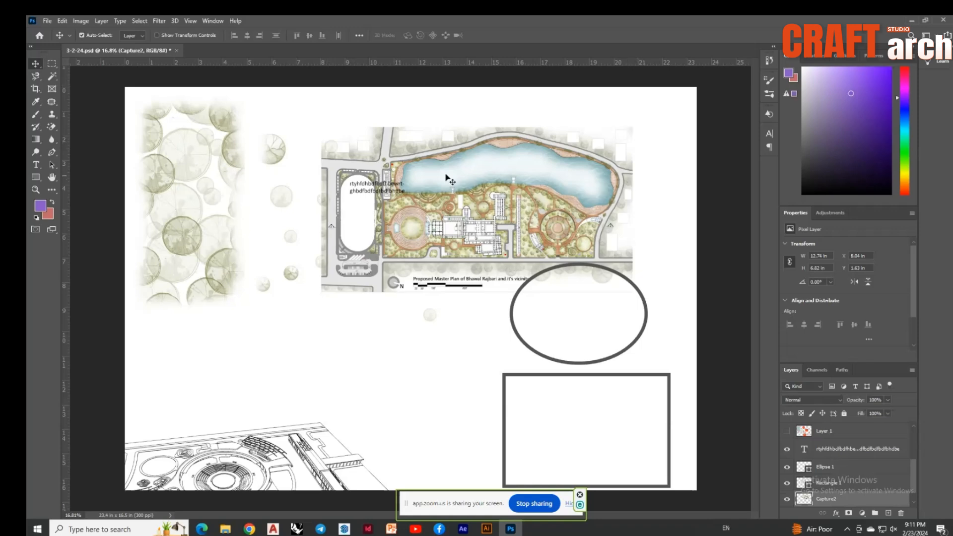
scroll(389, 166, "down", 1)
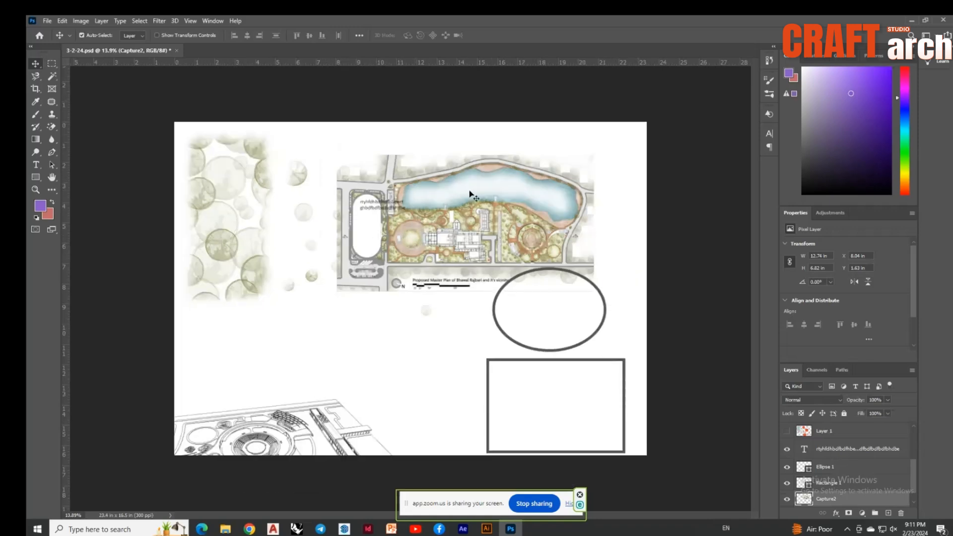
scroll(554, 254, "up", 1)
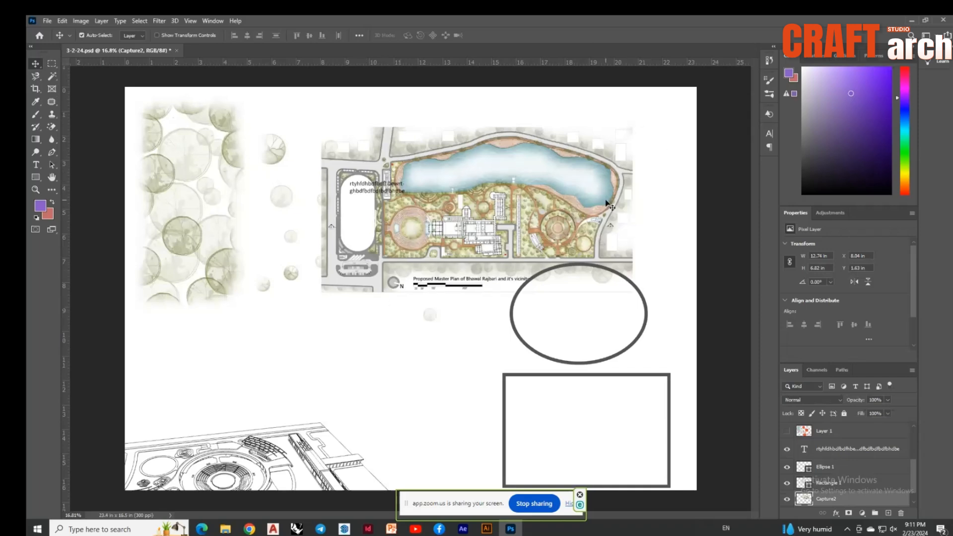
scroll(335, 203, "down", 2)
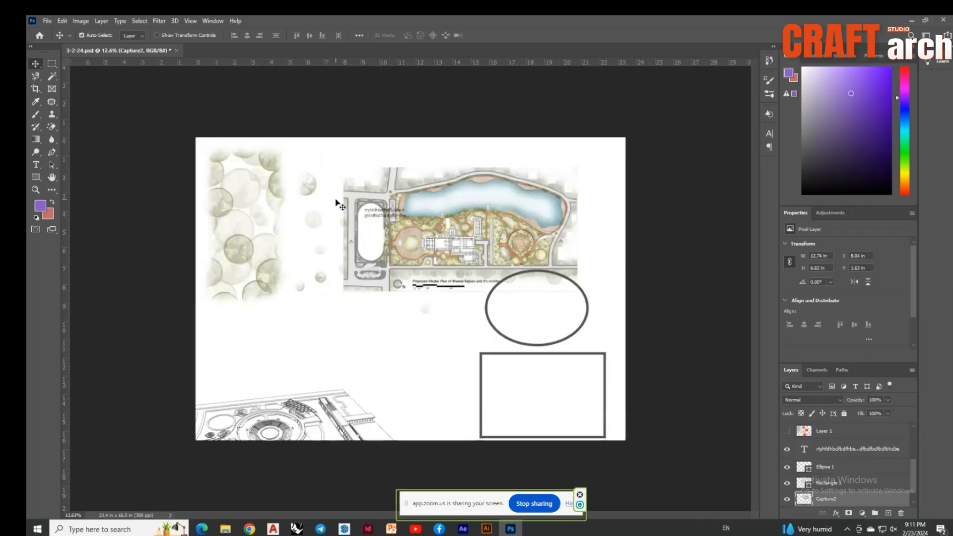
scroll(533, 187, "up", 1)
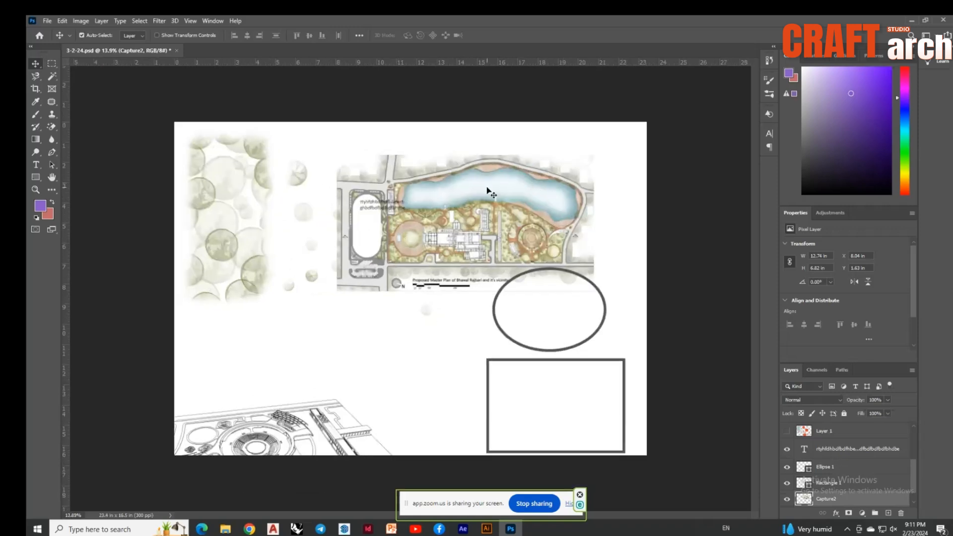
key("ctrl+t")
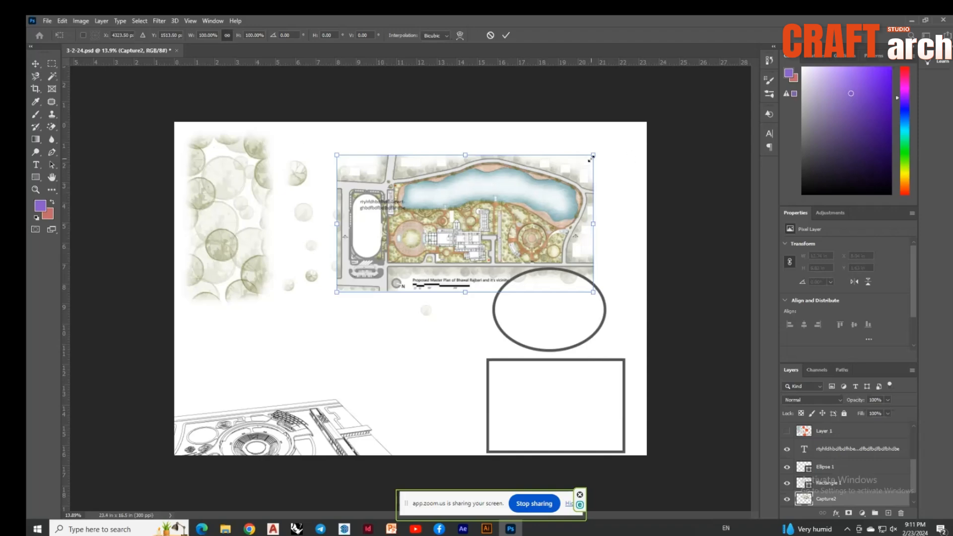
left_click_drag(593, 155, 587, 159)
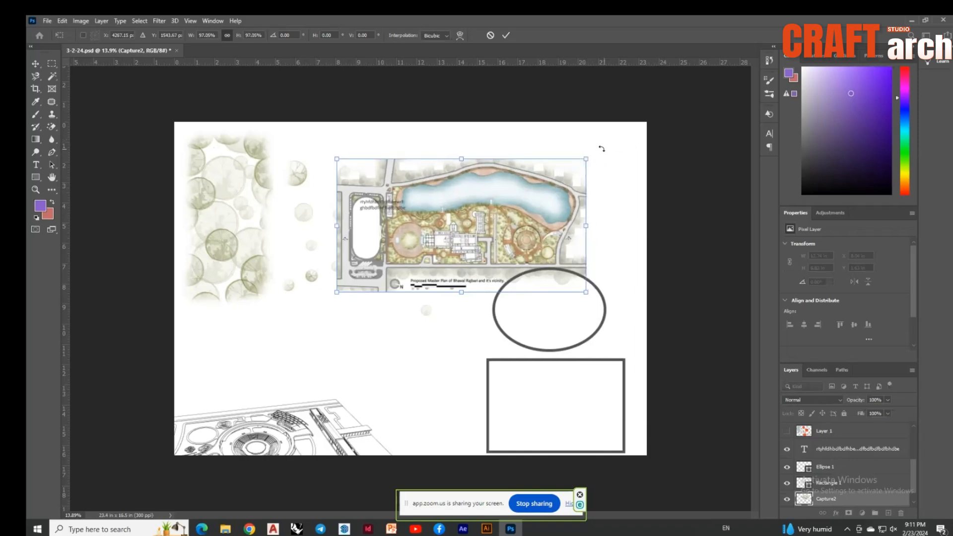
mouse_move(585, 158)
left_mouse_down()
mouse_move(607, 149)
mouse_move(594, 155)
left_mouse_up()
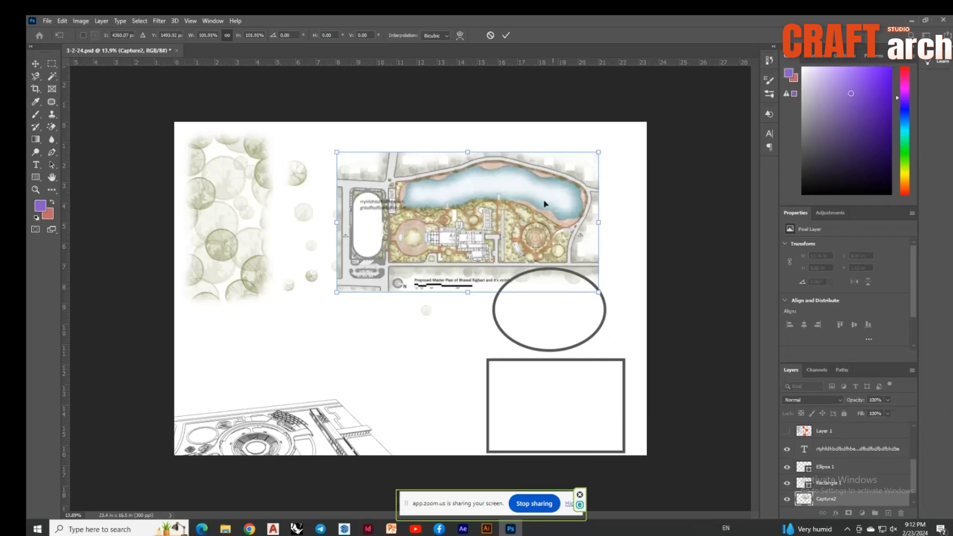
key("Return")
left_click_drag(471, 209, 483, 189)
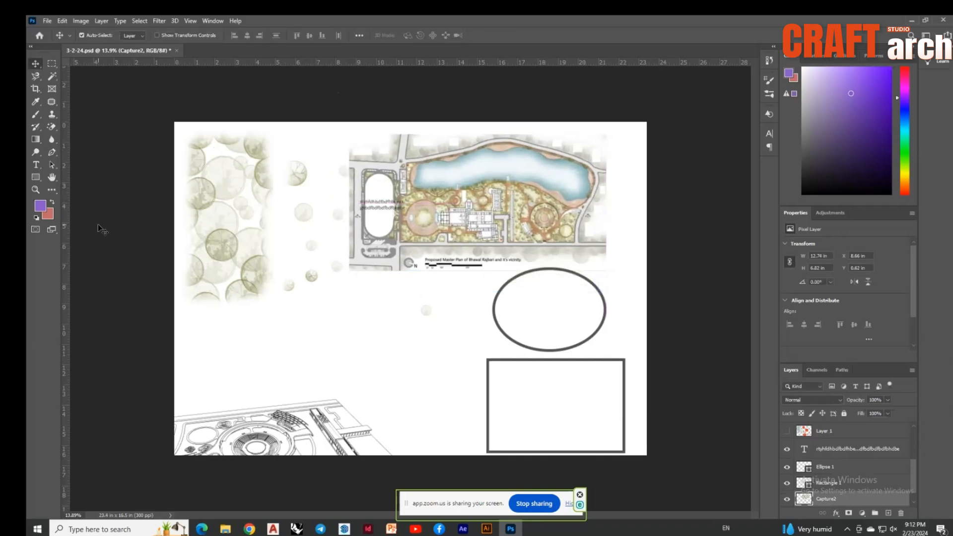
Hide the rulers and show them again
left_click(191, 21)
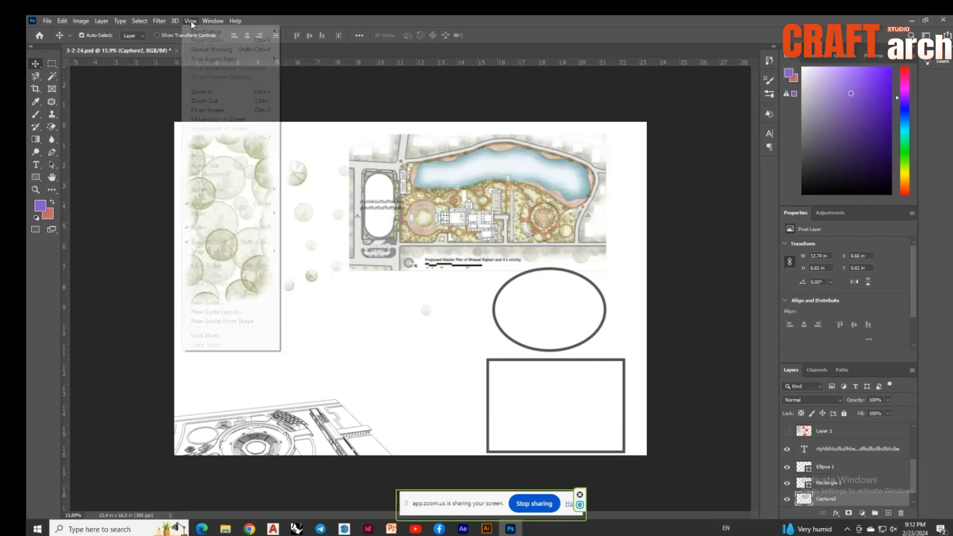
left_click(204, 227)
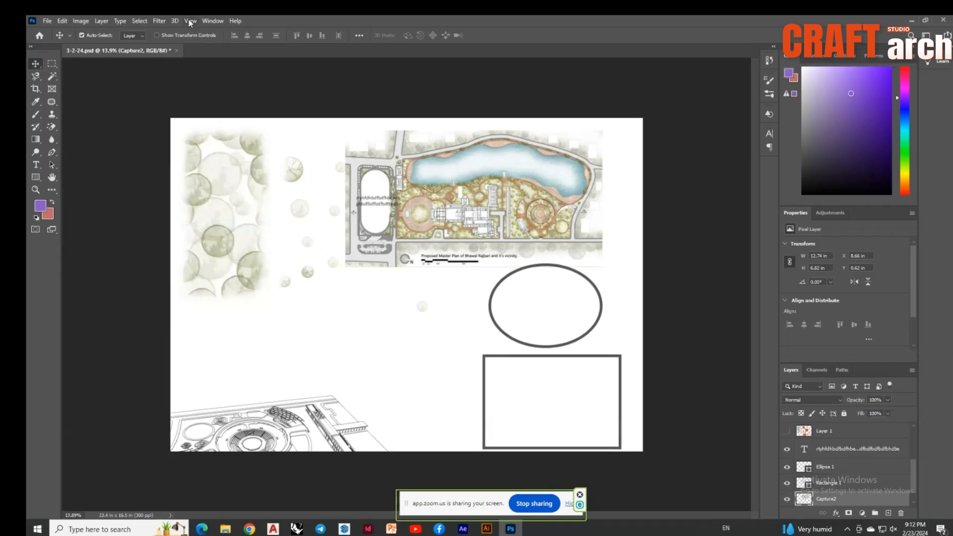
left_click(188, 20)
left_click(204, 227)
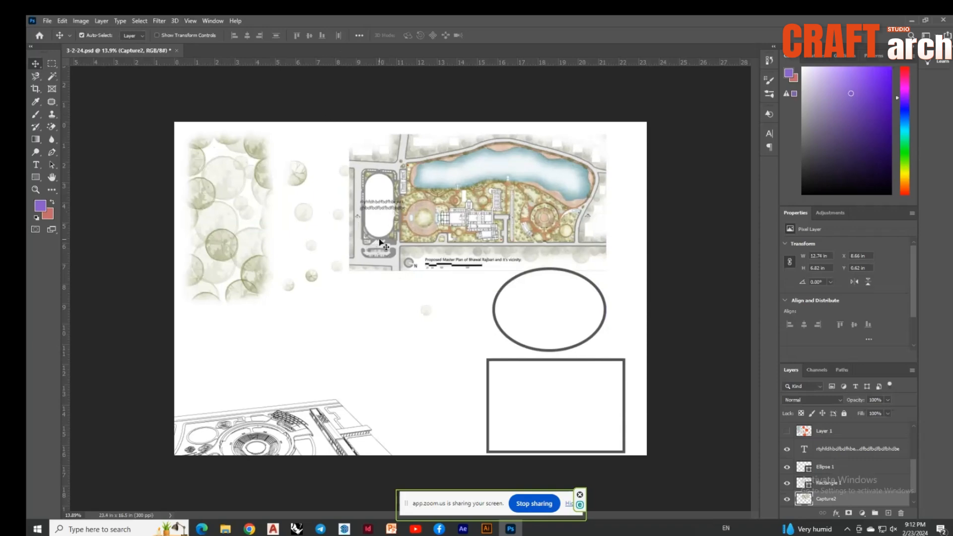
Move the master plan lower on the sheet and place the rectangle frame to its left, over the tree graphics
left_click_drag(444, 222, 455, 267)
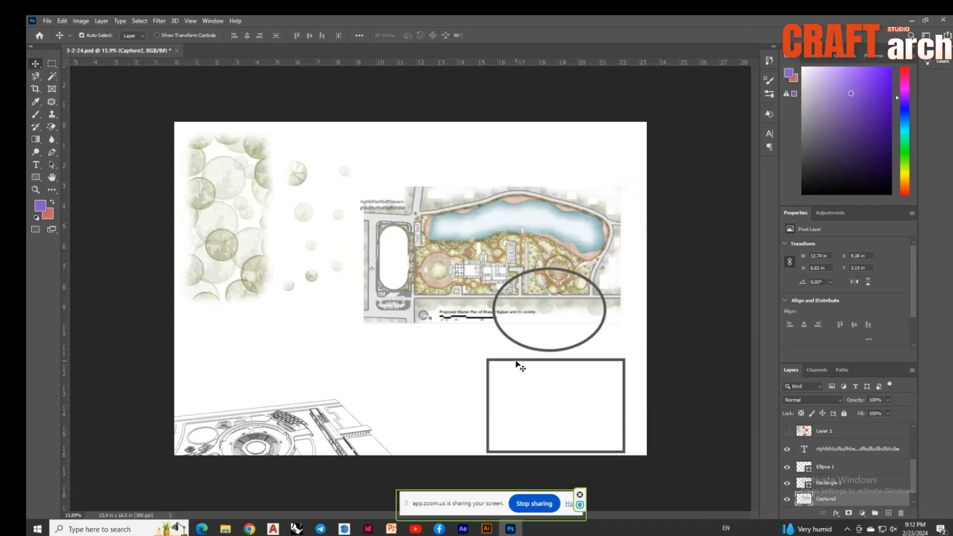
left_click_drag(516, 364, 226, 194)
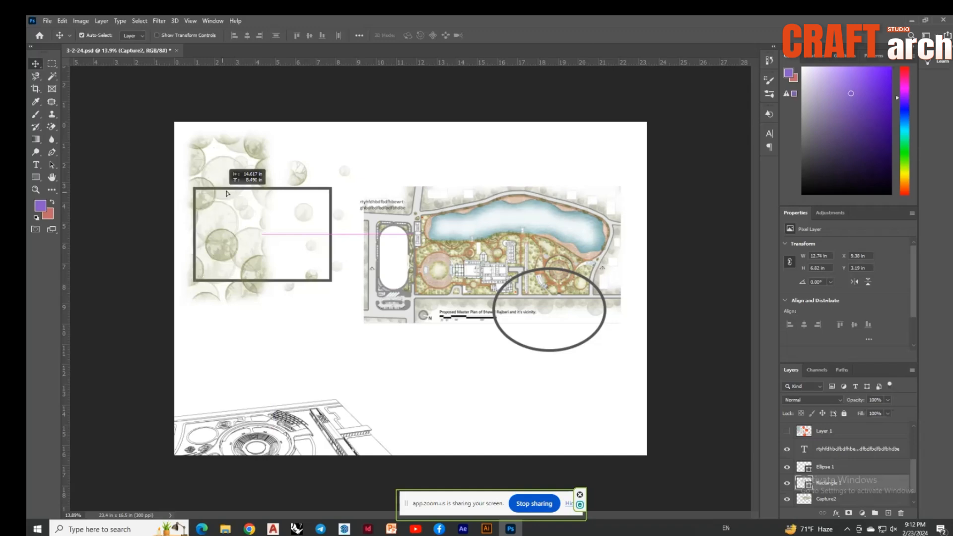
left_click_drag(226, 193, 237, 193)
Place a horizontal guide across the sheet along the top edges of the rectangle frame and the master plan
left_click_drag(366, 62, 352, 176)
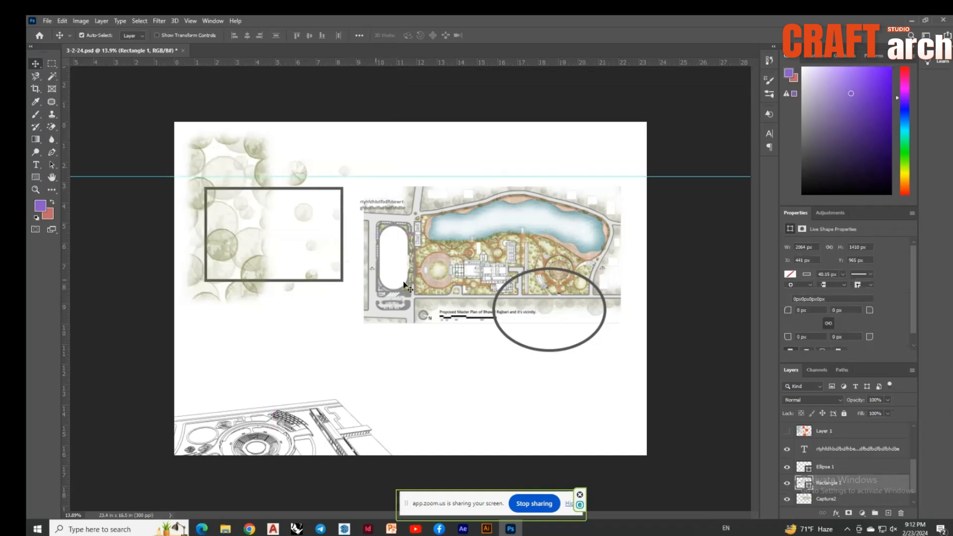
scroll(286, 173, "up", 5)
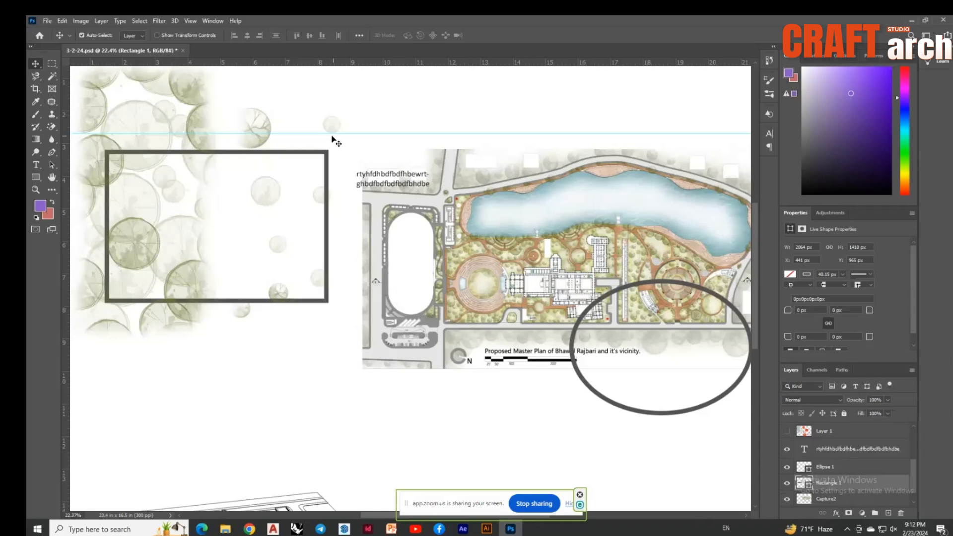
scroll(336, 141, "up", 3)
scroll(345, 171, "down", 2)
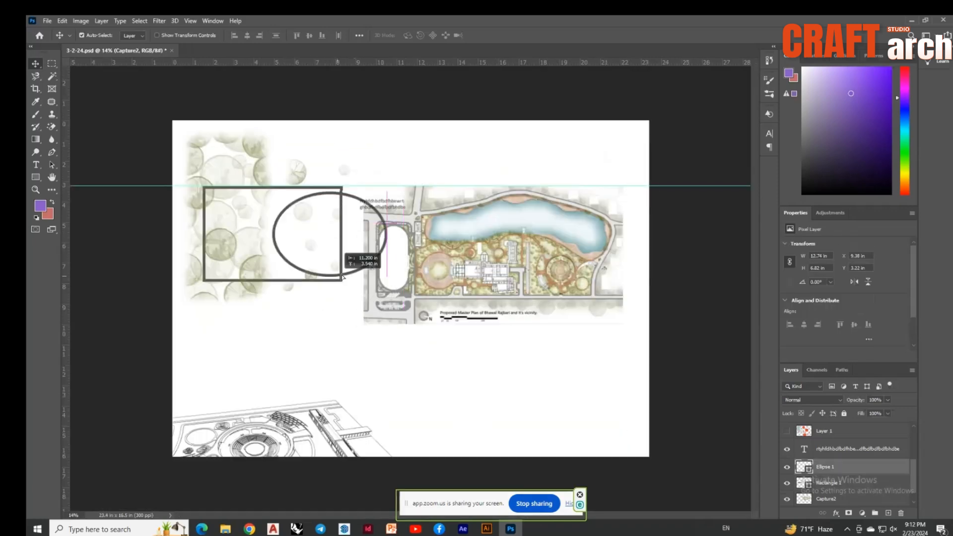
Move the ellipse up until its bottom edge meets the horizontal guide, and remove that guide from the sheet
left_click_drag(339, 276, 380, 185)
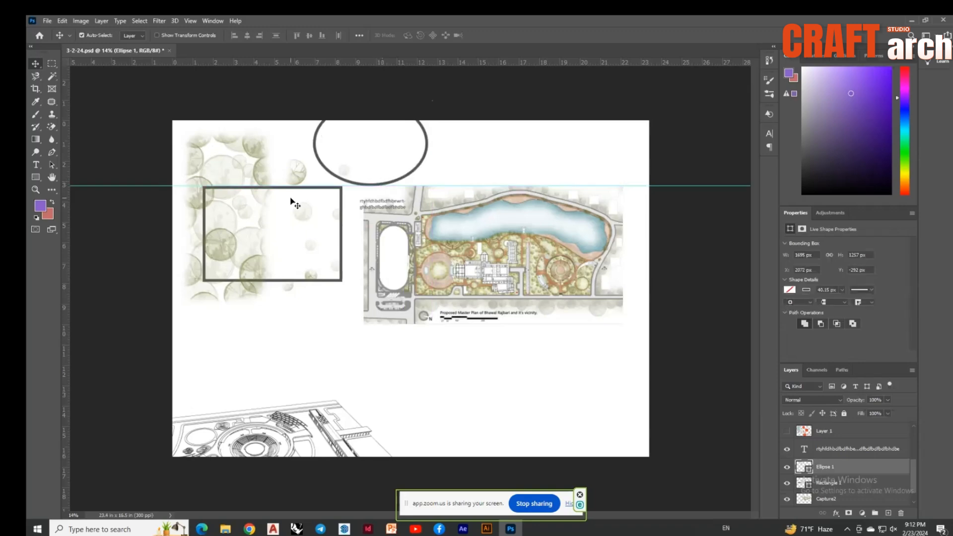
scroll(294, 202, "down", 1)
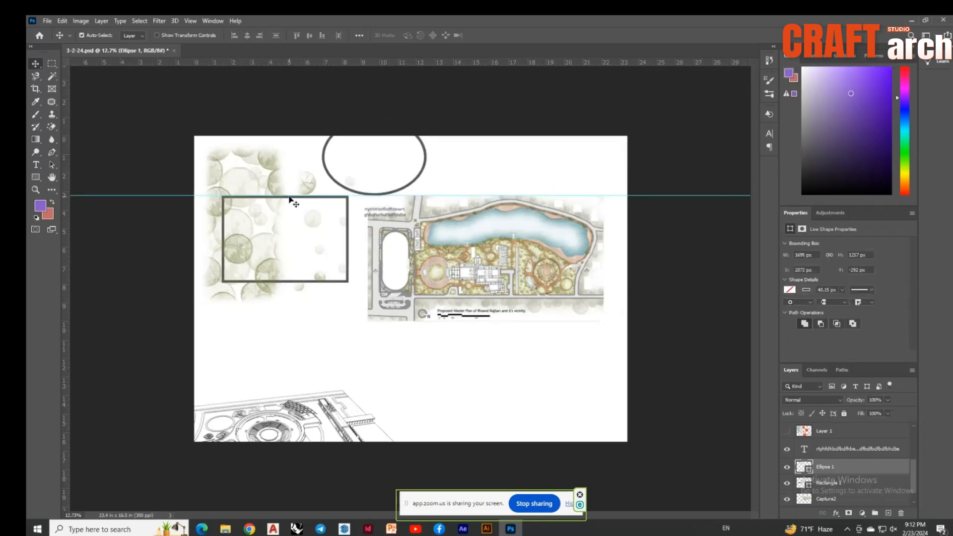
scroll(410, 290, "down", 1)
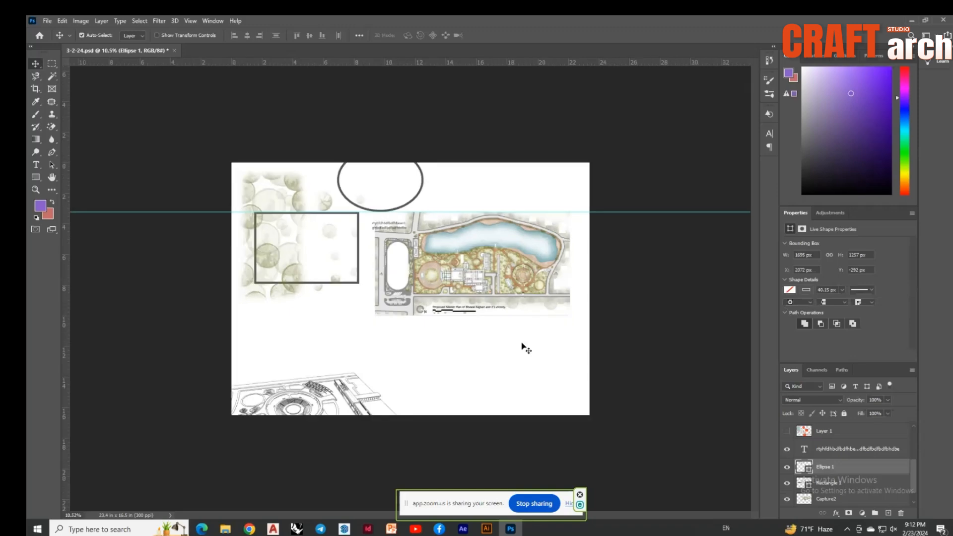
left_click_drag(437, 212, 437, 54)
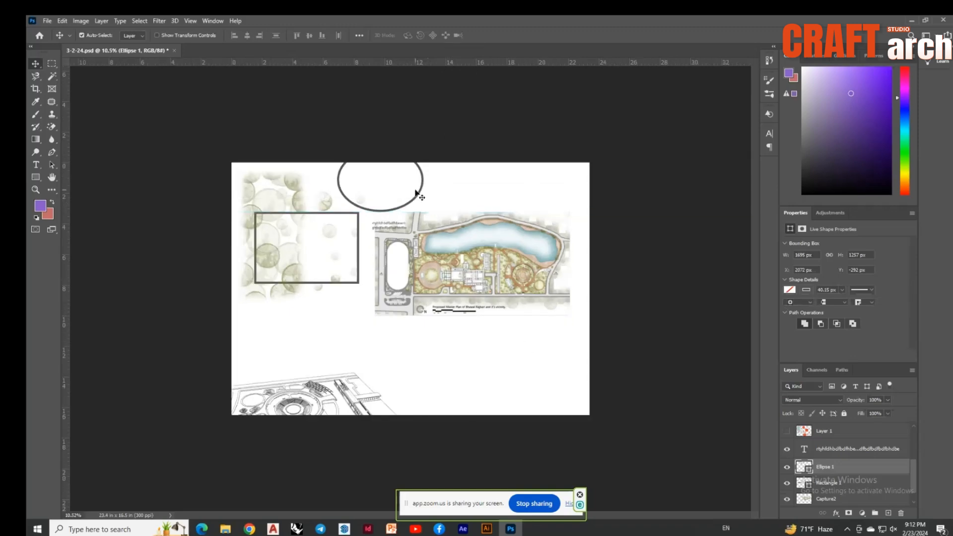
Move the ellipse below the master plan, aligning its right edge with the plan's right edge
scroll(416, 194, "up", 2)
scroll(343, 199, "down", 1)
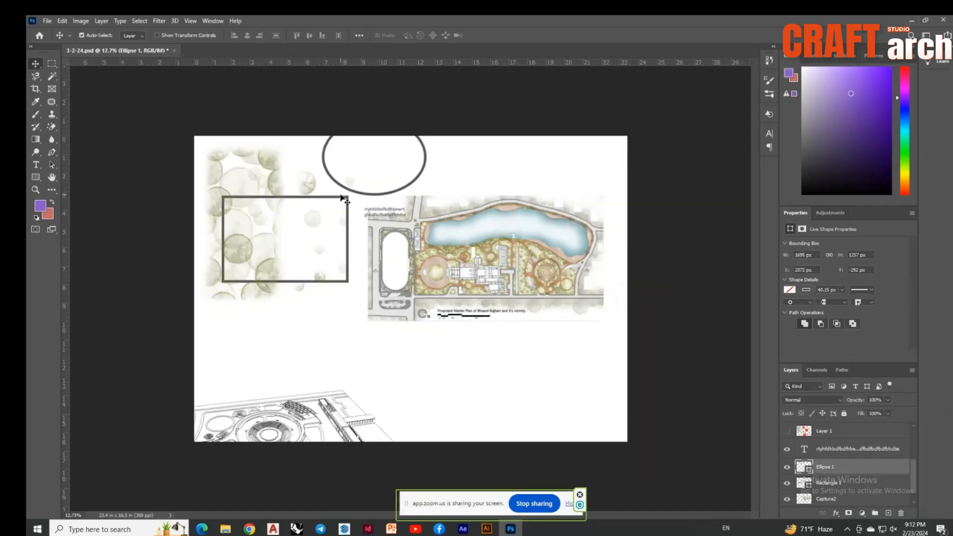
scroll(363, 198, "up", 1)
left_click_drag(363, 188, 581, 442)
Show the Timeline and hide it again
left_click(212, 21)
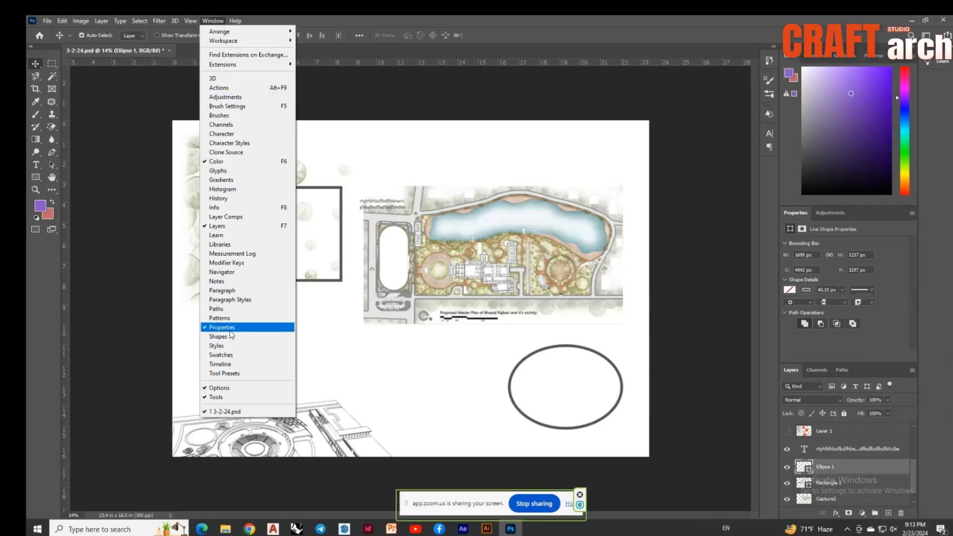
left_click(218, 365)
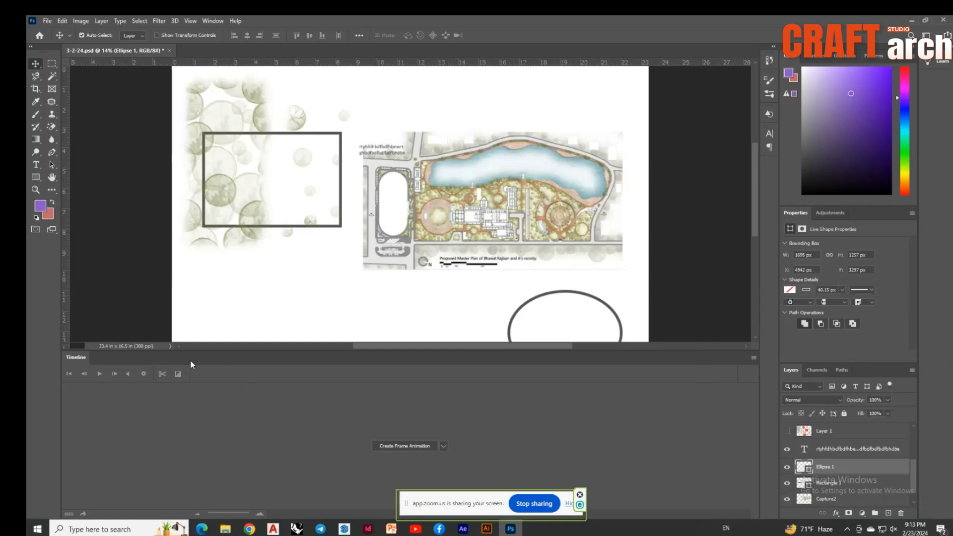
left_click(209, 20)
left_click(215, 365)
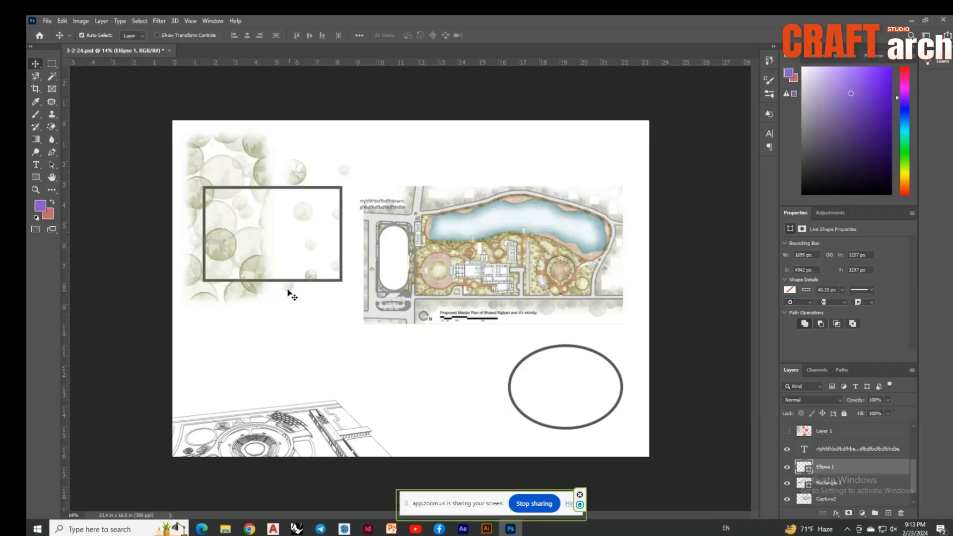
Move the master plan straight up to the sheet's upper edge
scroll(332, 199, "down", 1)
scroll(386, 371, "up", 2)
scroll(276, 226, "down", 2)
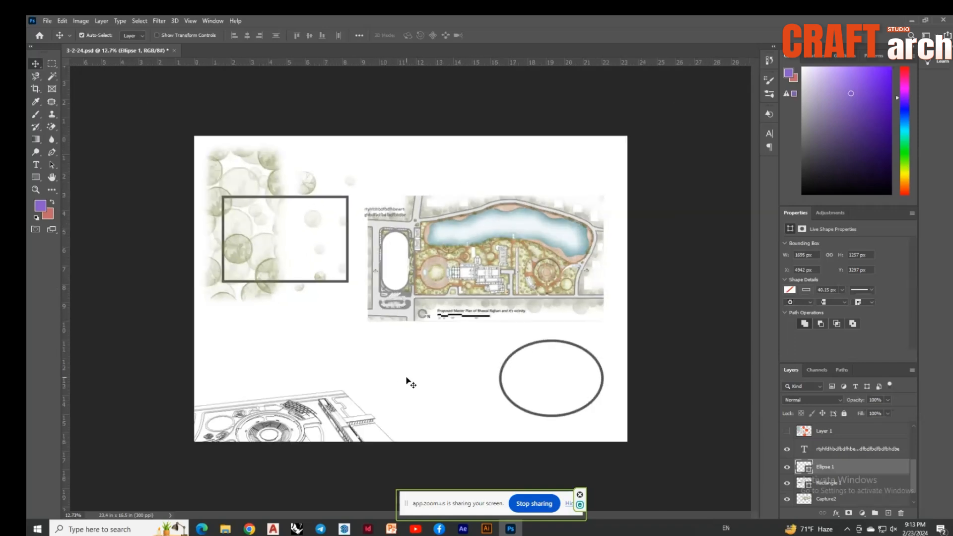
scroll(406, 381, "up", 1)
left_click_drag(433, 274, 433, 200)
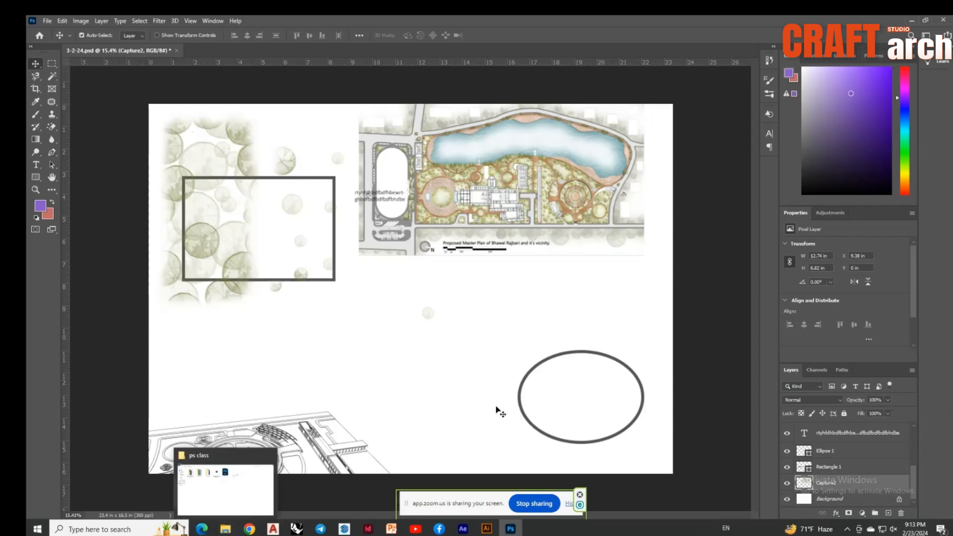
Move the master plan back down to the area just above the ellipse
scroll(500, 412, "up", 1)
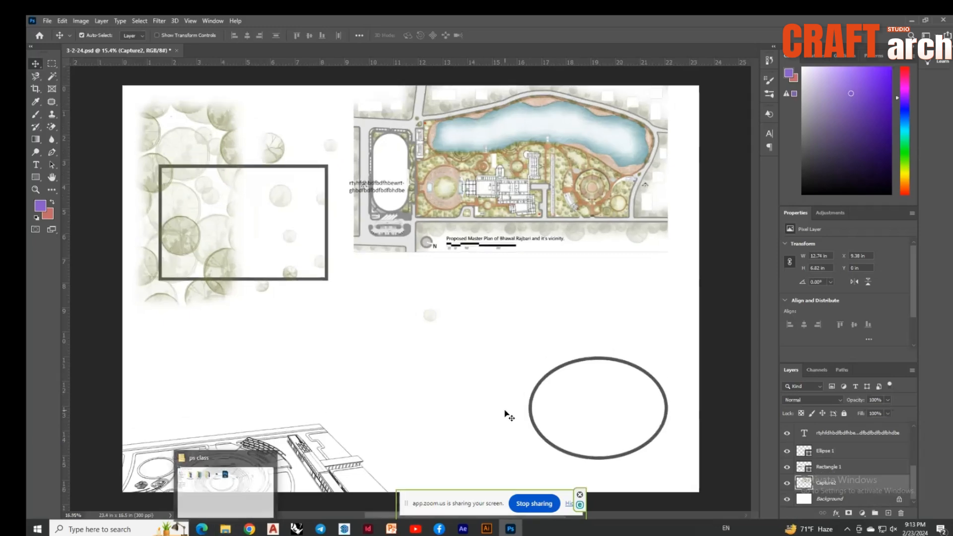
scroll(509, 416, "up", 3)
scroll(505, 410, "up", 2)
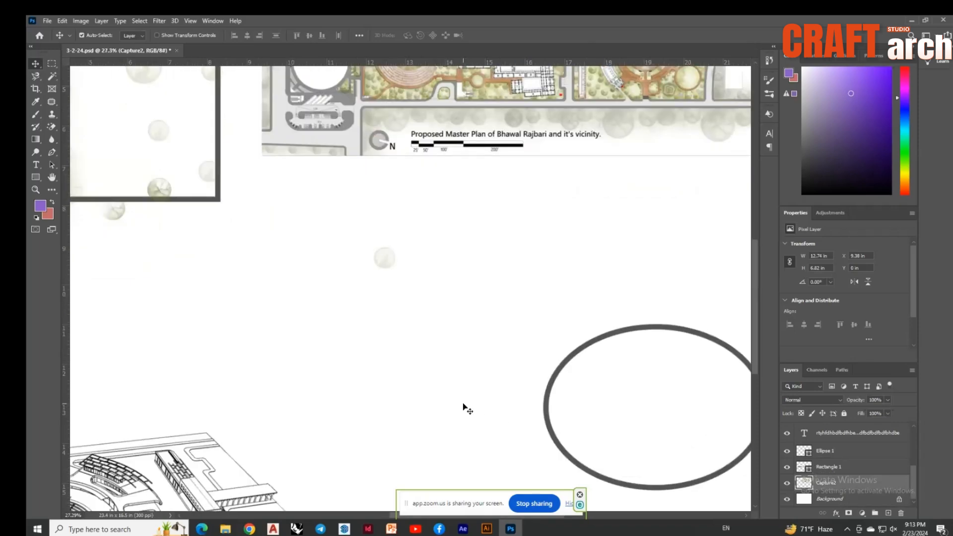
scroll(363, 339, "down", 3)
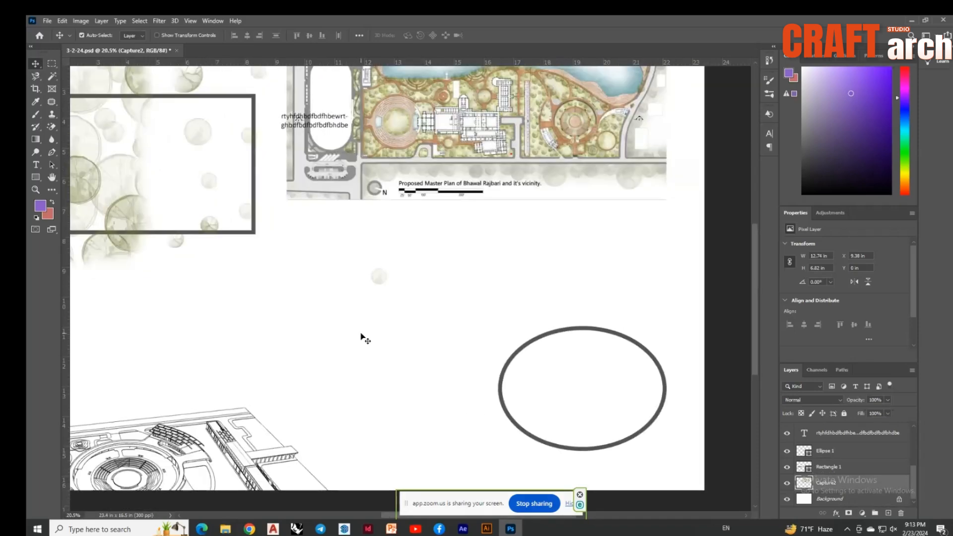
scroll(364, 339, "down", 2)
left_click_drag(456, 188, 484, 278)
Try resizing the master plan with Free Transform and shift it slightly up and to the right, beside the text block
scroll(501, 271, "up", 1)
scroll(501, 270, "up", 1)
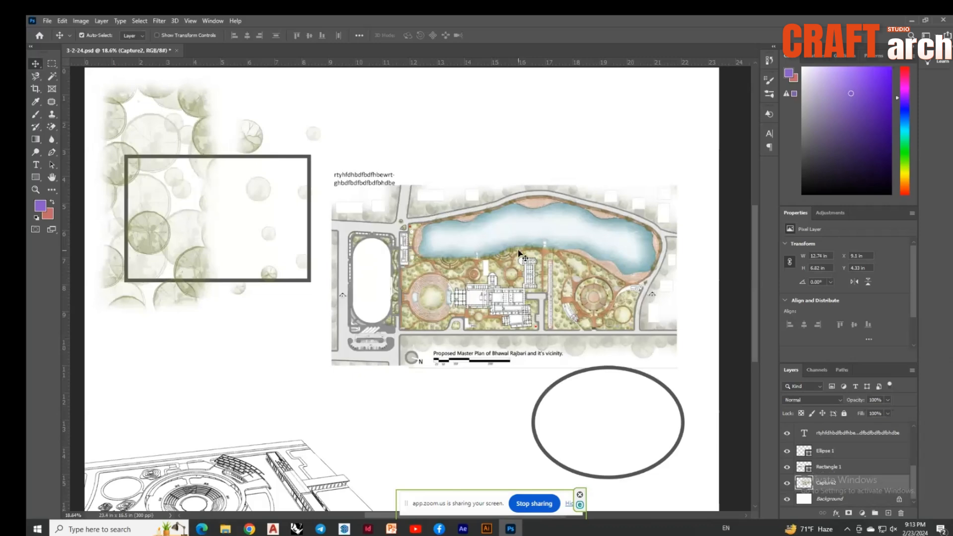
scroll(519, 255, "up", 1)
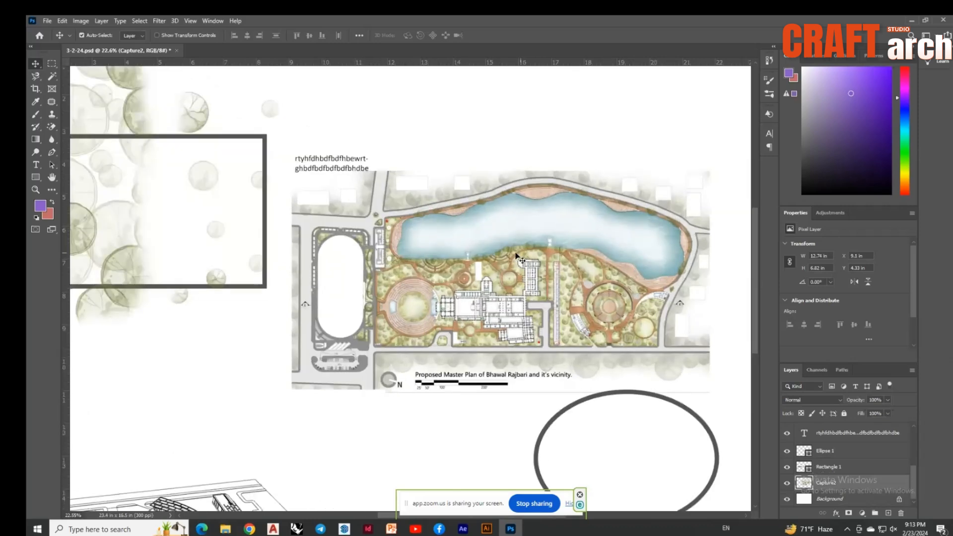
key("ctrl+t")
left_click_drag(710, 171, 696, 178)
key("Return")
scroll(438, 277, "down", 2)
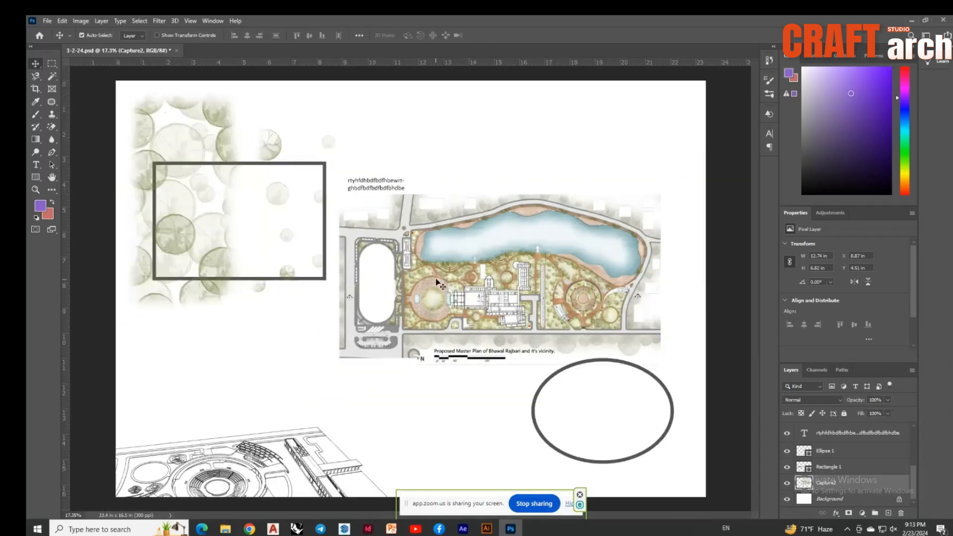
scroll(543, 213, "up", 1)
left_click_drag(463, 261, 461, 238)
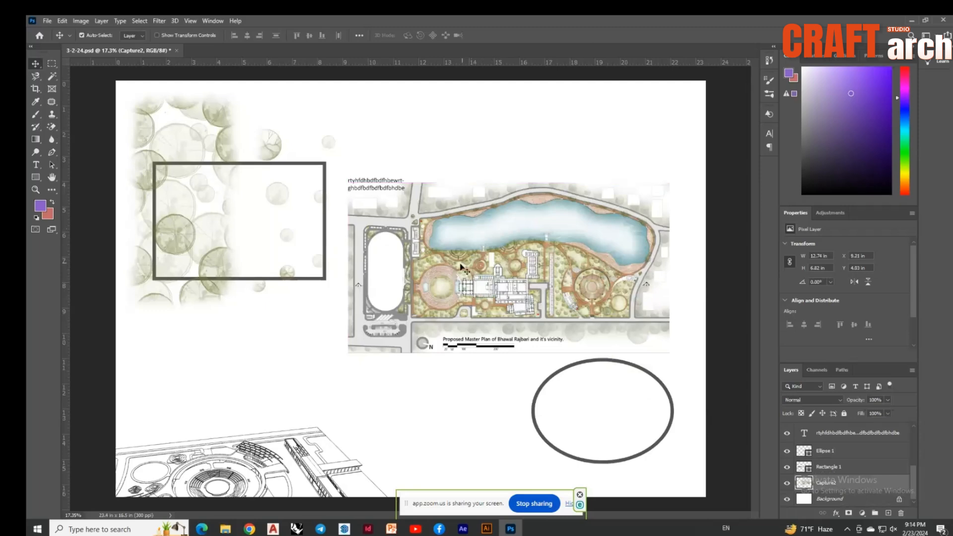
Place a vertical guide through the rectangle frame and delete the frame
scroll(497, 254, "down", 1)
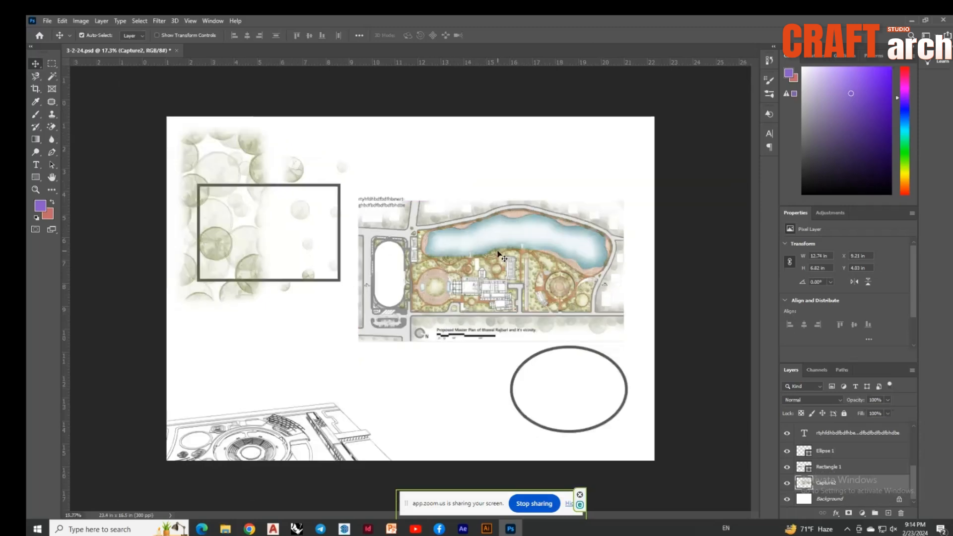
scroll(498, 254, "down", 1)
scroll(487, 259, "up", 2)
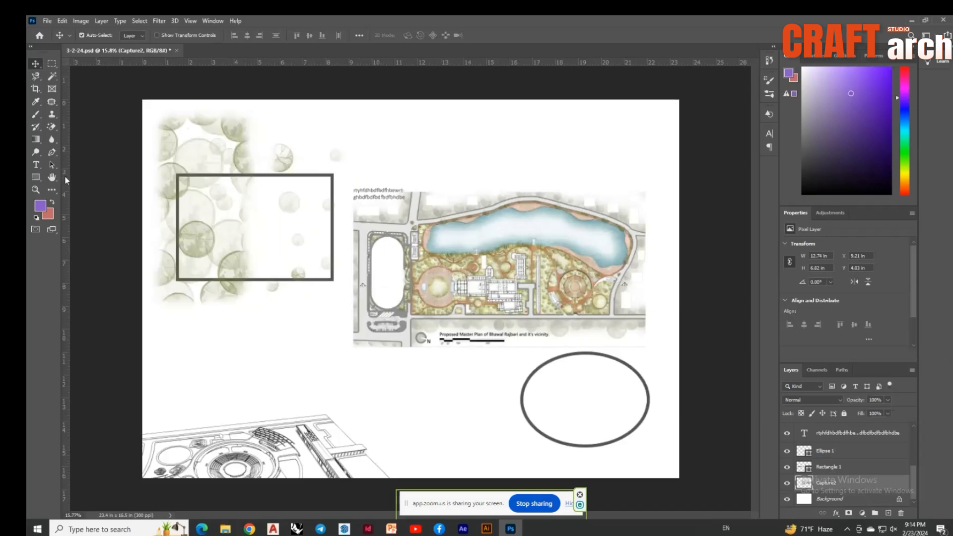
left_click_drag(64, 176, 308, 129)
left_click(273, 175)
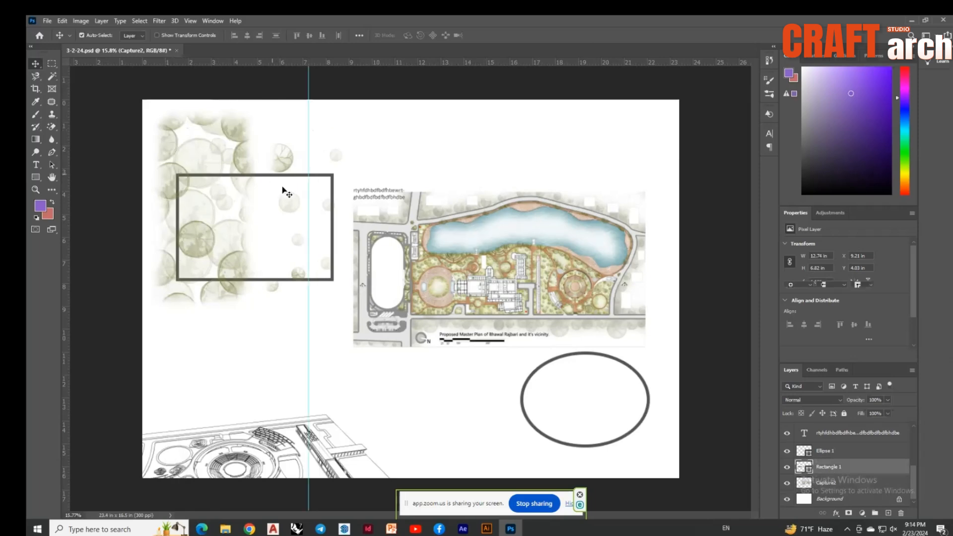
key("Delete")
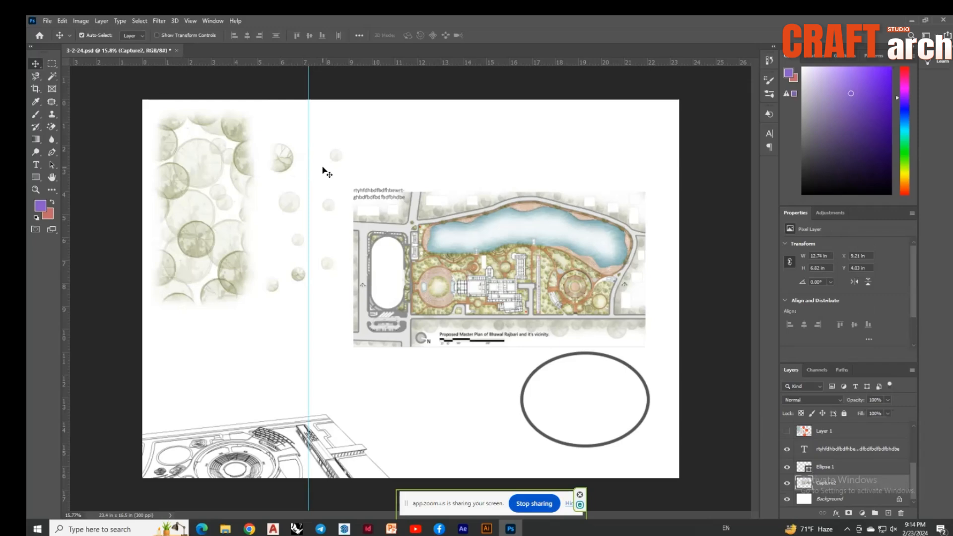
Reposition the vertical guide to 6 in and add a second vertical guide at 16 in
left_click_drag(309, 155, 280, 153)
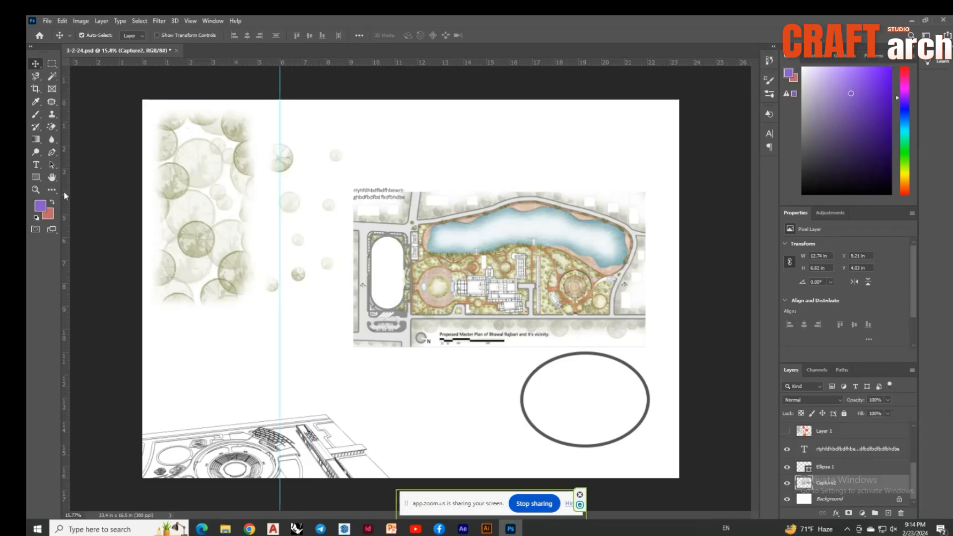
left_click_drag(64, 196, 510, 177)
Align the master plan's left edge with the 6 in guide and scale it proportionally to about 10.01 × 5.36 in, fitting between both vertical guides
left_click_drag(537, 239, 472, 220)
key("ctrl+t")
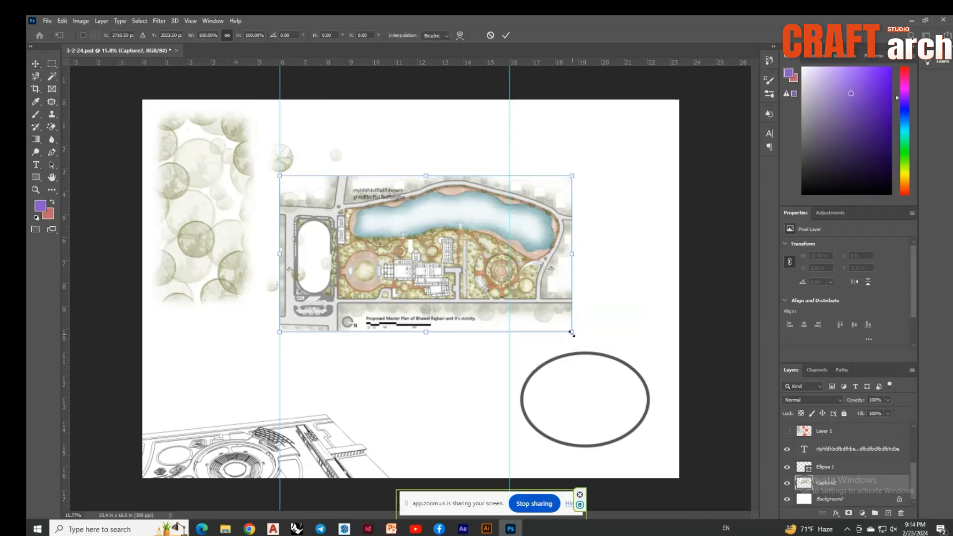
left_click_drag(571, 334, 511, 294)
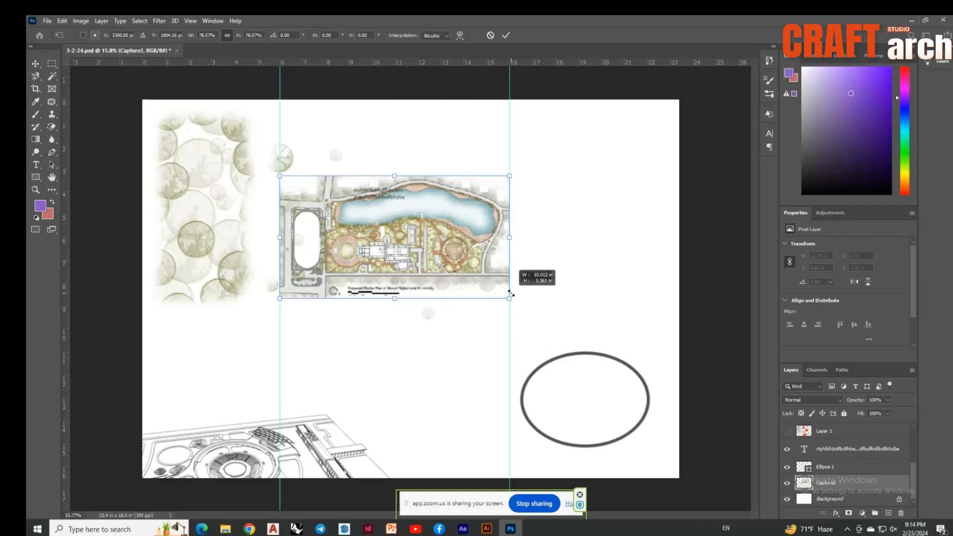
key("Return")
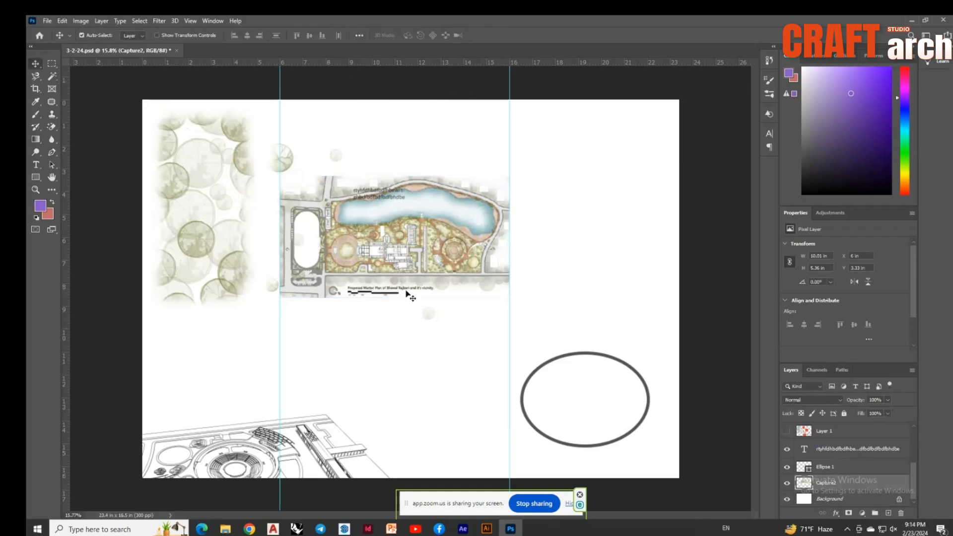
Add horizontal guides along the upper and lower edges of both the master plan and the ellipse
left_click_drag(338, 63, 339, 176)
left_click_drag(338, 65, 341, 298)
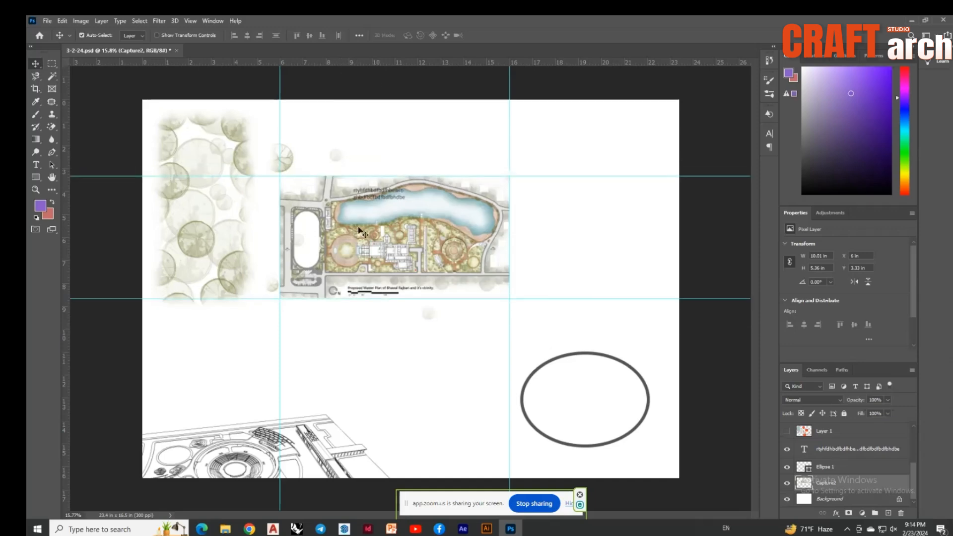
key("ctrl+minus")
key("ctrl+minus")
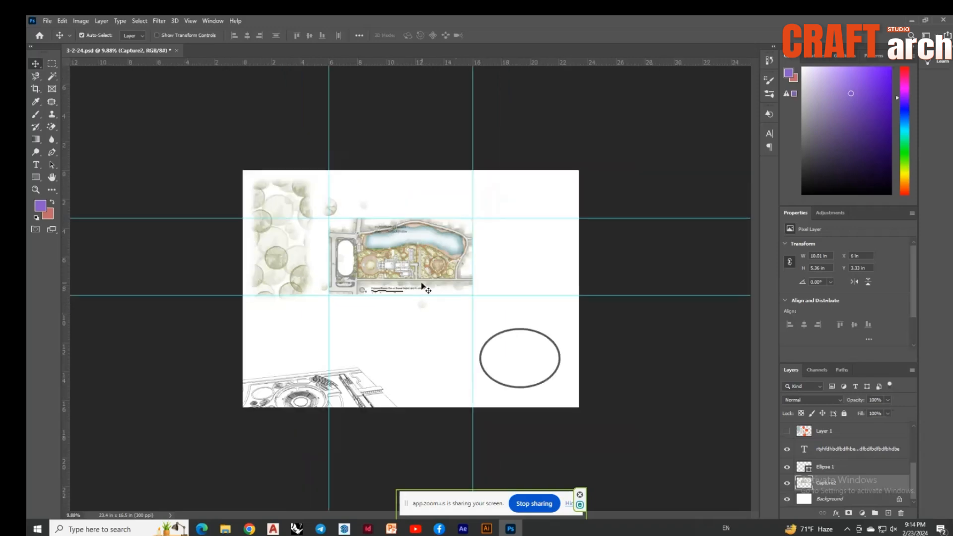
scroll(423, 287, "up", 2)
scroll(423, 283, "down", 1)
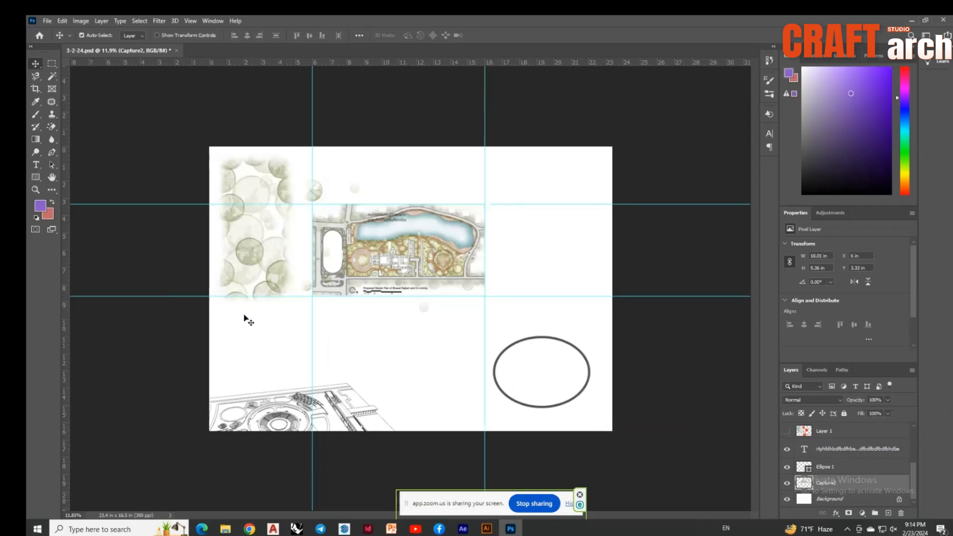
left_click_drag(268, 63, 271, 336)
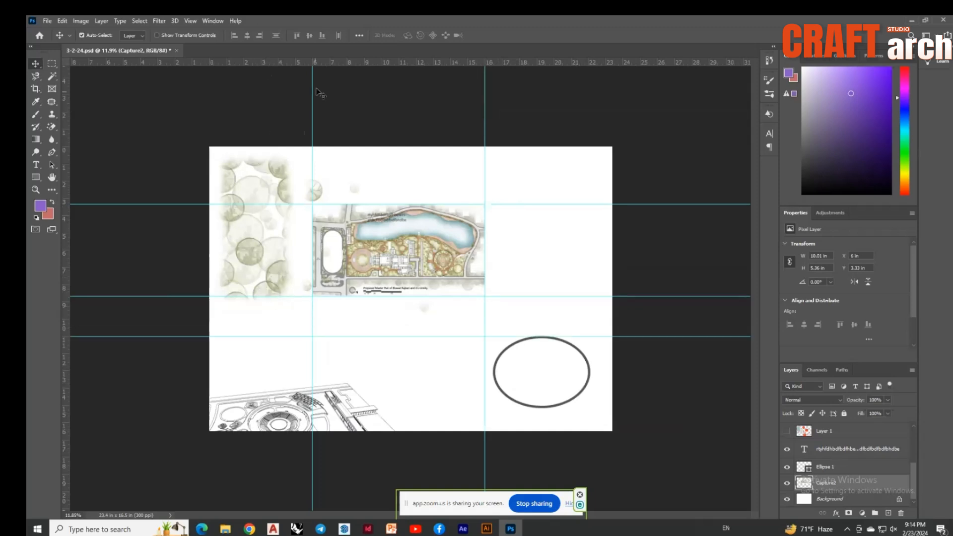
left_click_drag(342, 63, 398, 408)
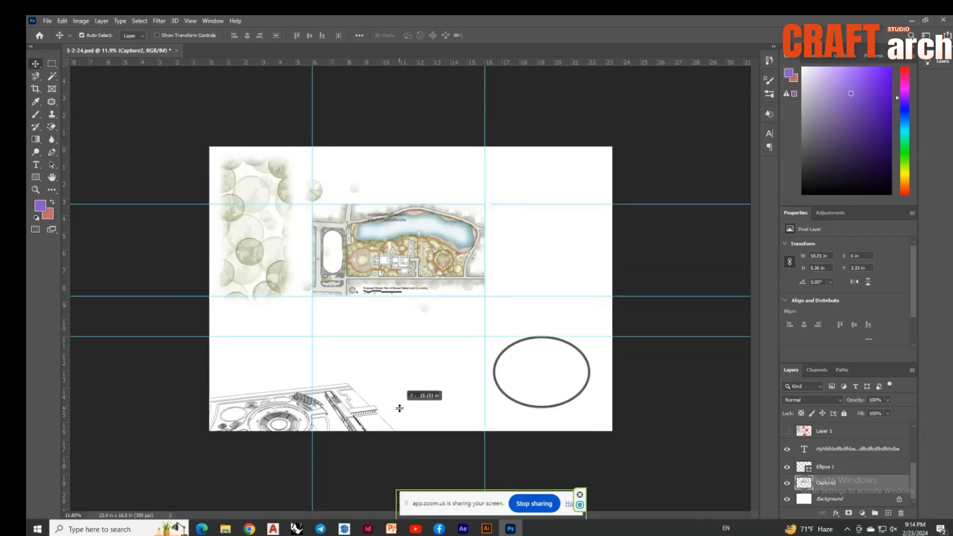
Add vertical guides at the sheet's left edge and at 7 in
left_click_drag(179, 349, 209, 350)
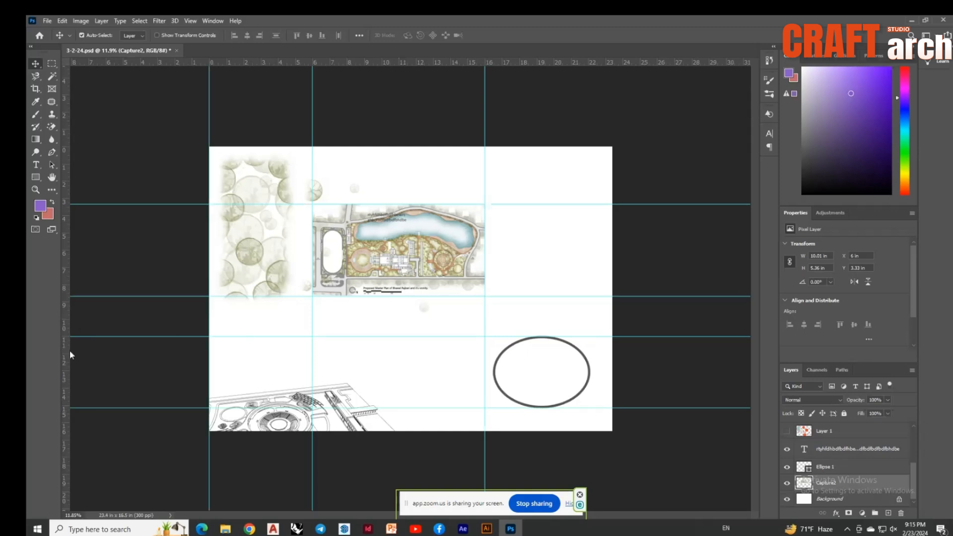
left_click_drag(67, 350, 330, 368)
Remove all vertical guides and every horizontal guide except the one along the ellipse's lower edge
left_click(209, 364)
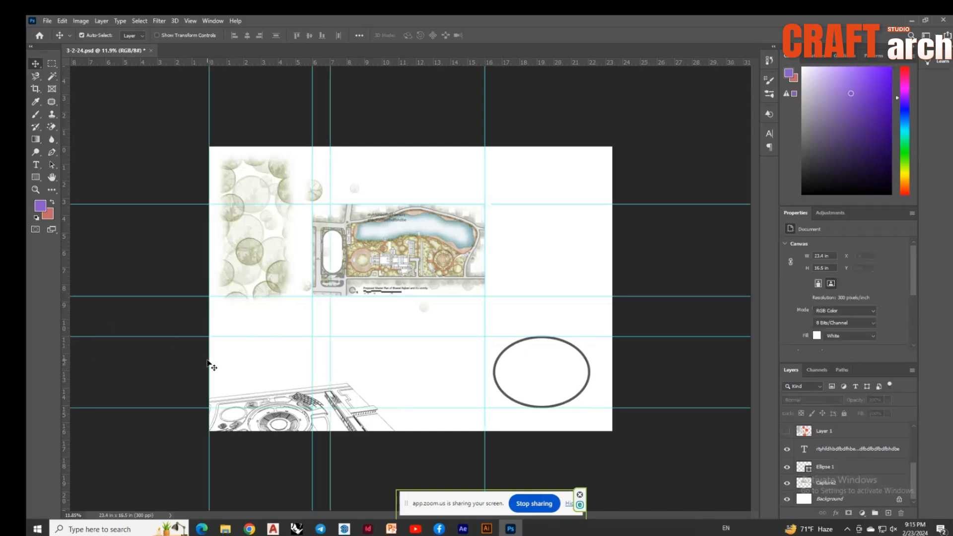
left_click_drag(209, 362, 65, 361)
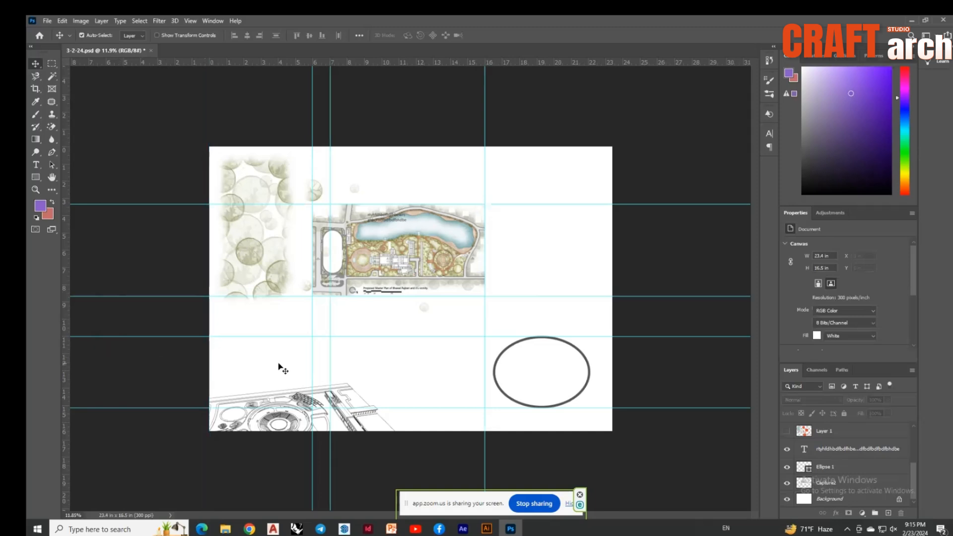
left_click_drag(311, 359, 73, 350)
left_click(328, 365)
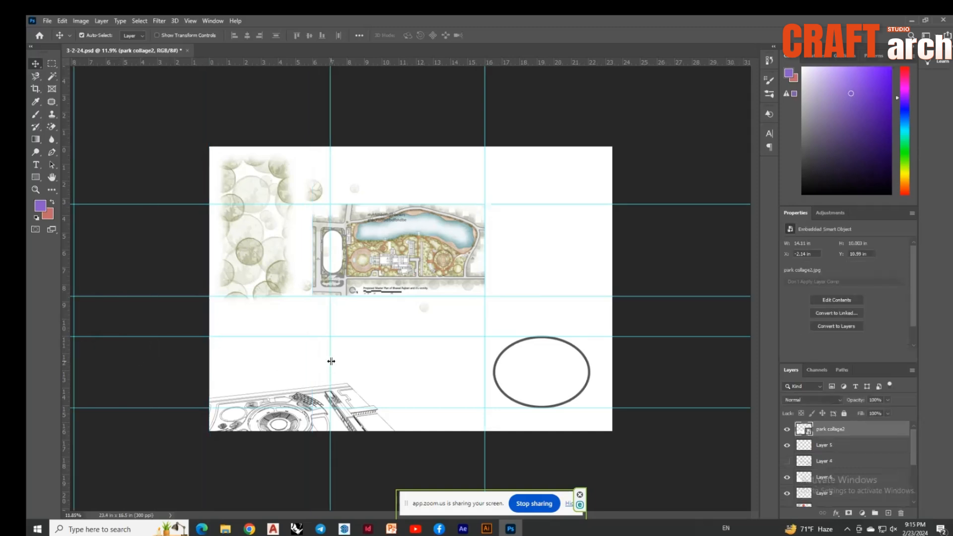
left_click_drag(330, 362, 151, 62)
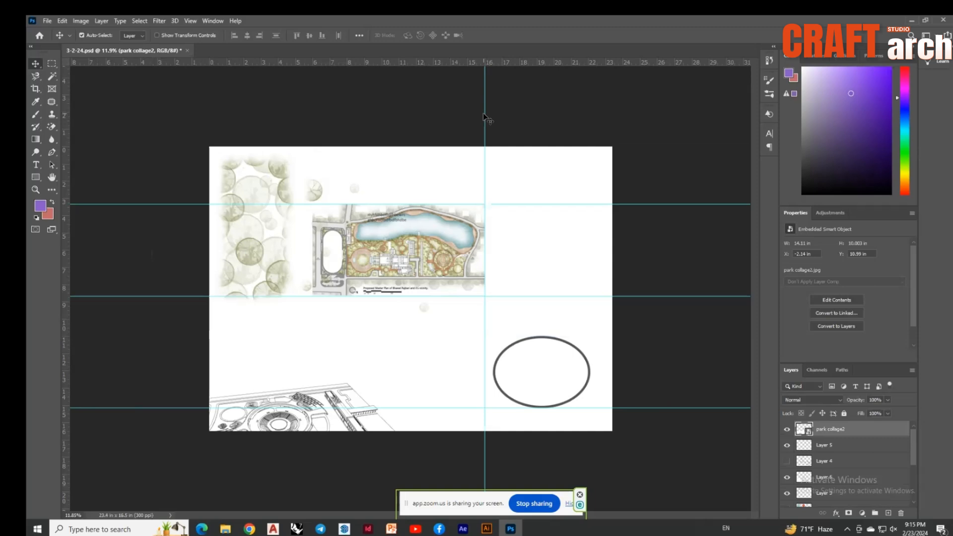
left_click_drag(485, 117, 67, 140)
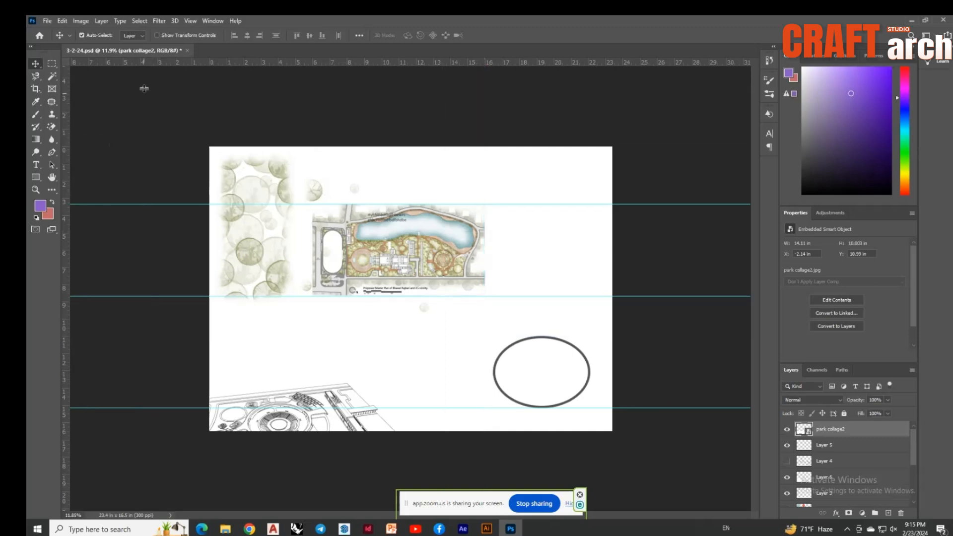
left_click_drag(144, 89, 159, 63)
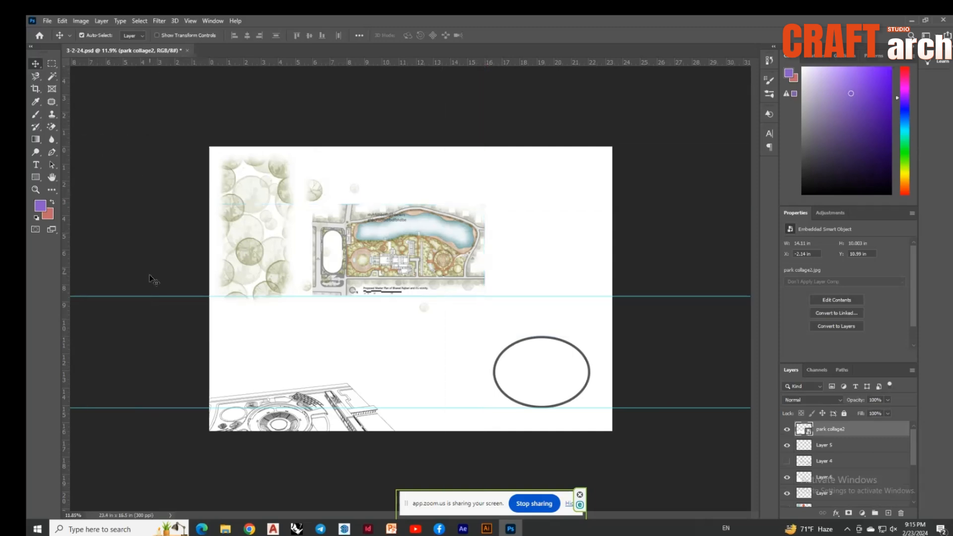
left_click_drag(149, 296, 168, 65)
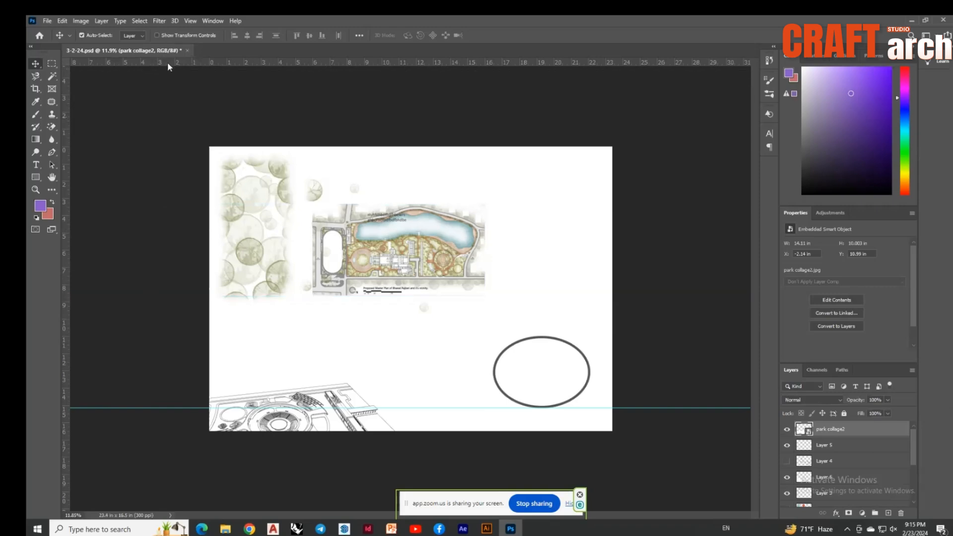
Hide the rulers and show them again, twice
left_click(190, 21)
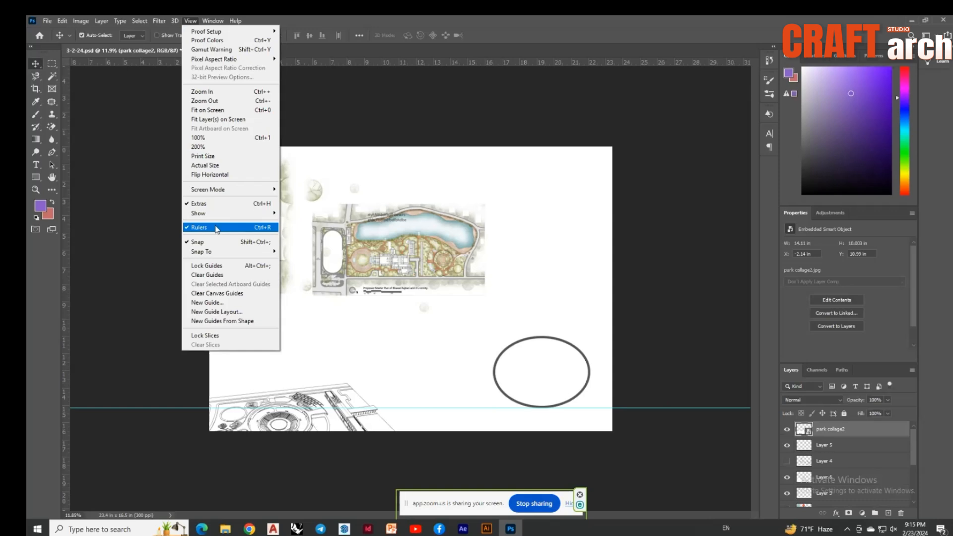
left_click(216, 227)
left_click(191, 21)
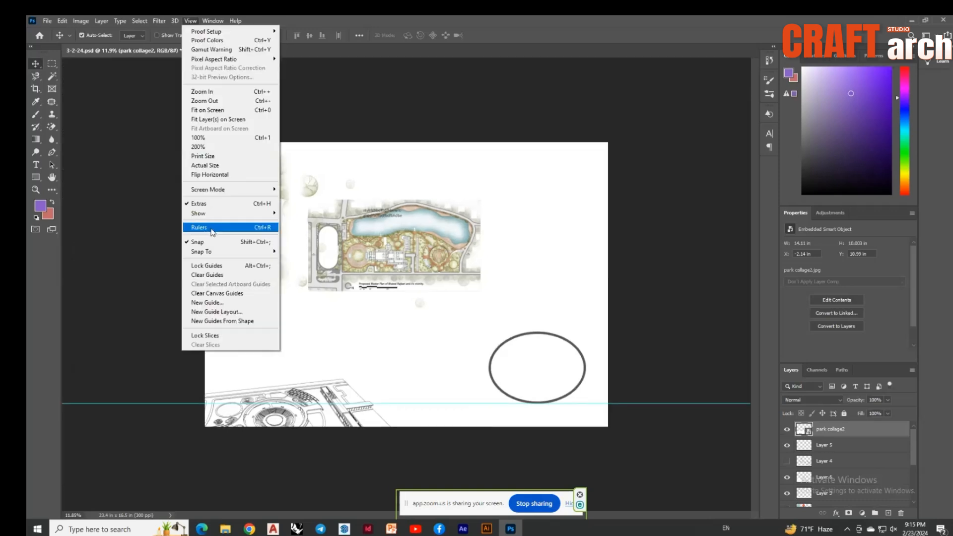
left_click(212, 230)
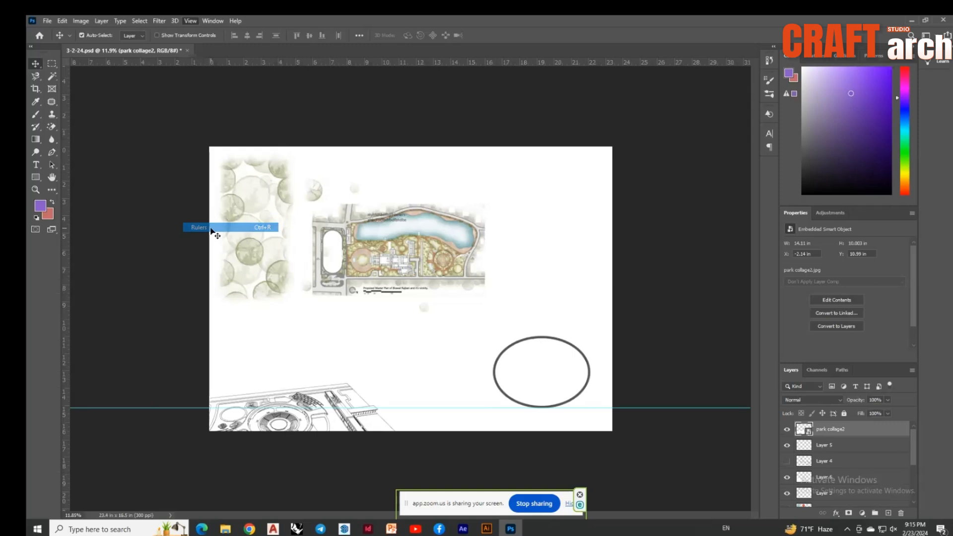
left_click(191, 21)
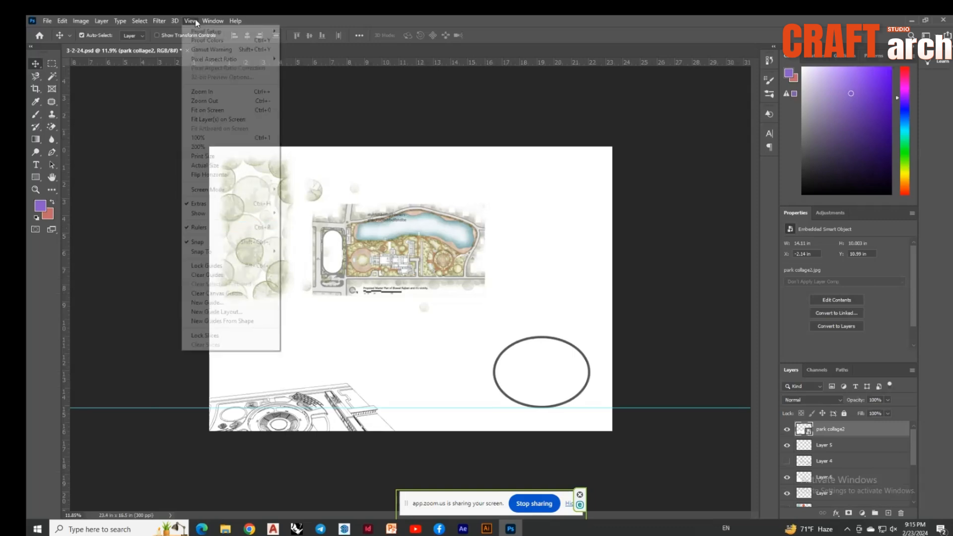
left_click(271, 229)
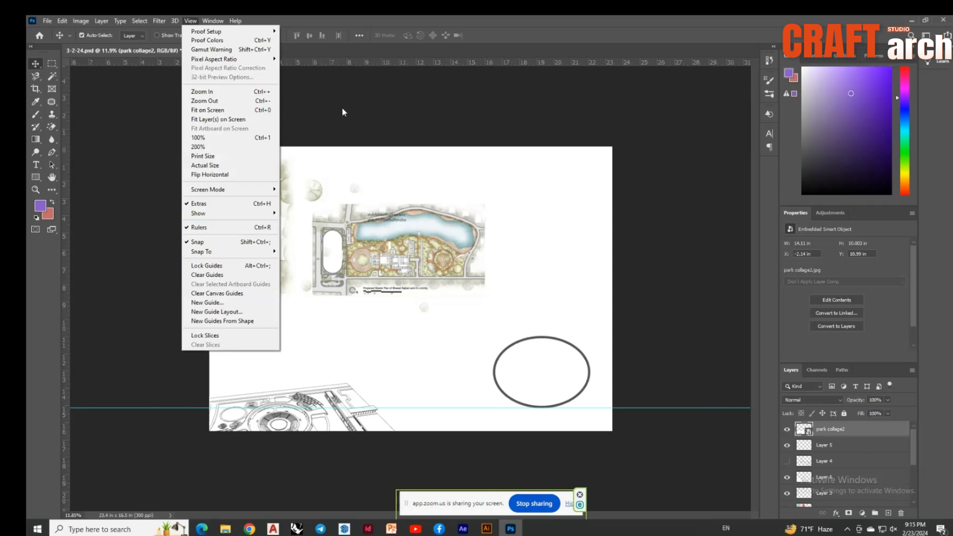
key("ctrl")
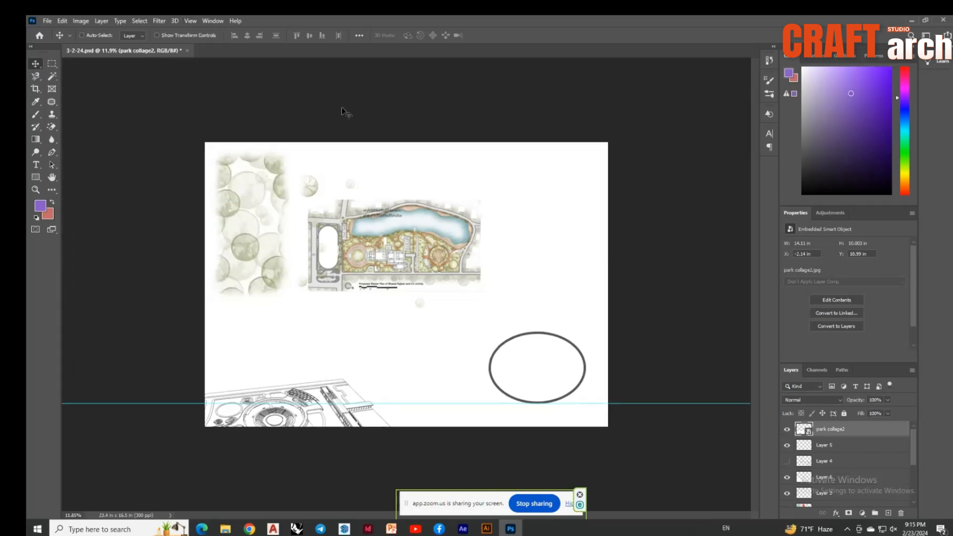
key("ctrl+r")
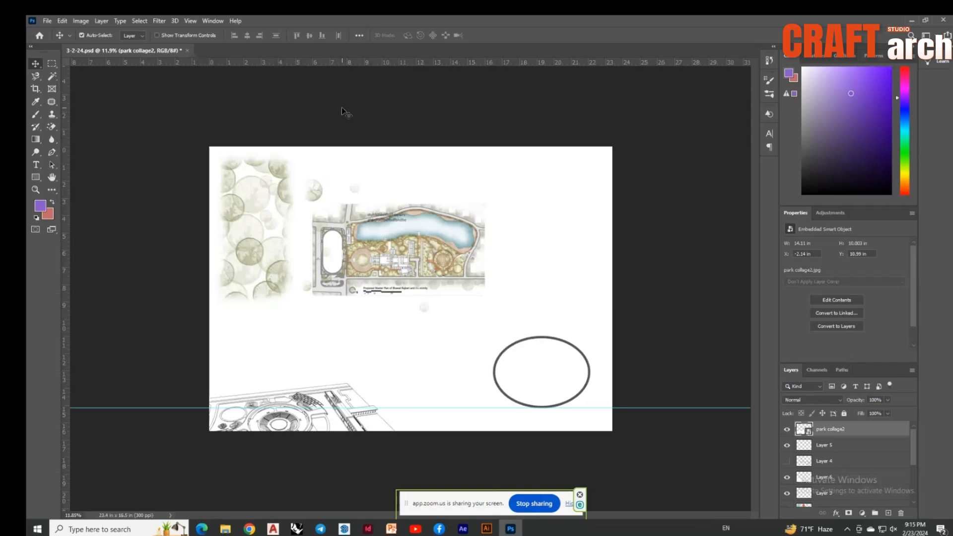
left_click(191, 21)
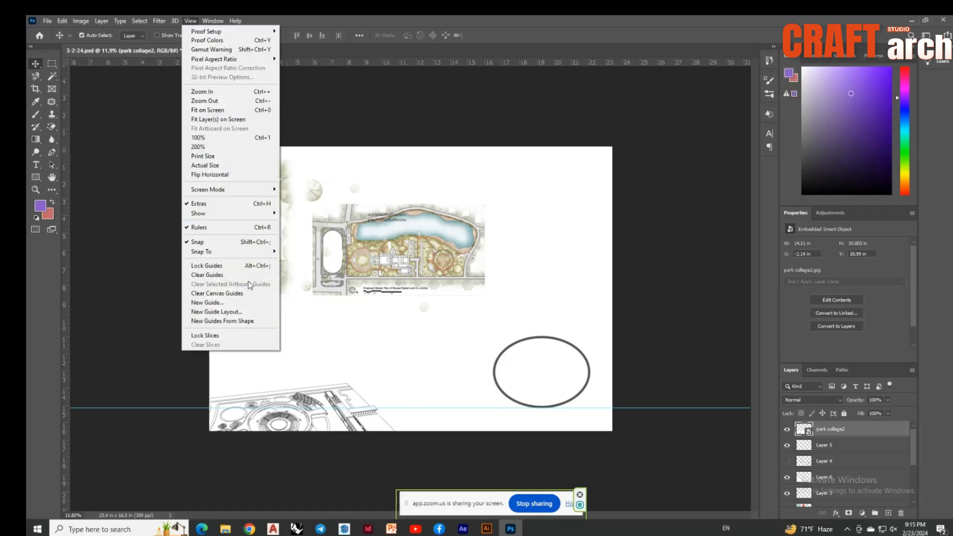
left_click(329, 124)
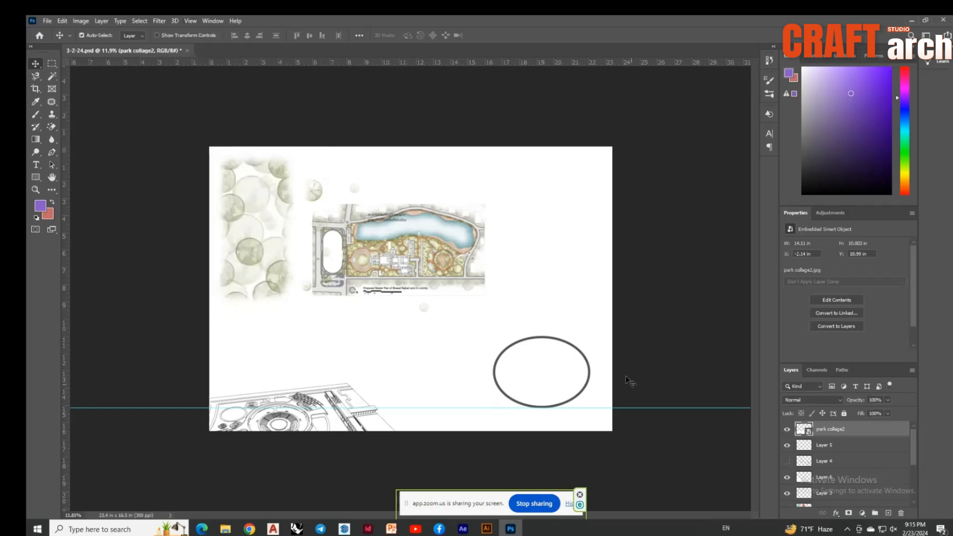
Examine the document's dimensions and resolution in Image Size and its dimensions in Canvas Size, without changing them
scroll(423, 340, "up", 2)
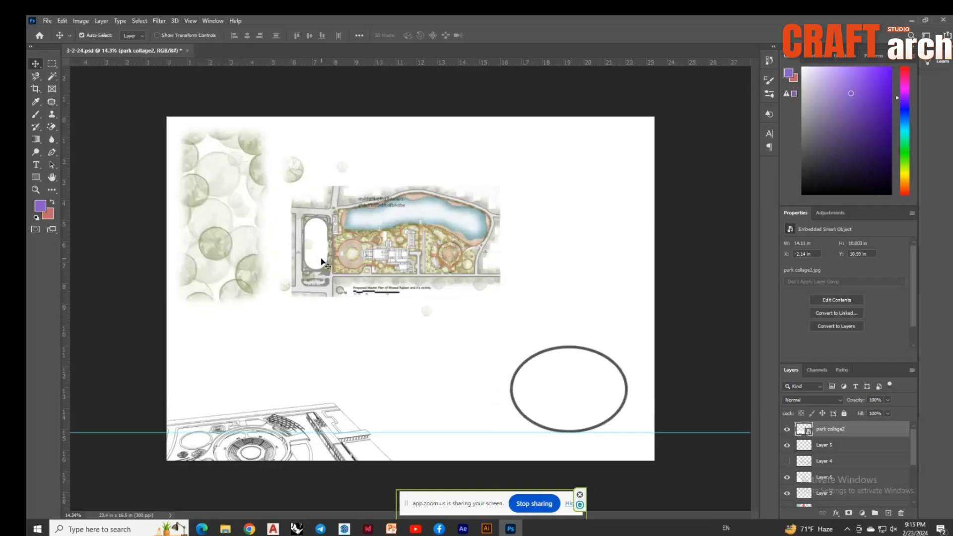
left_click(82, 21)
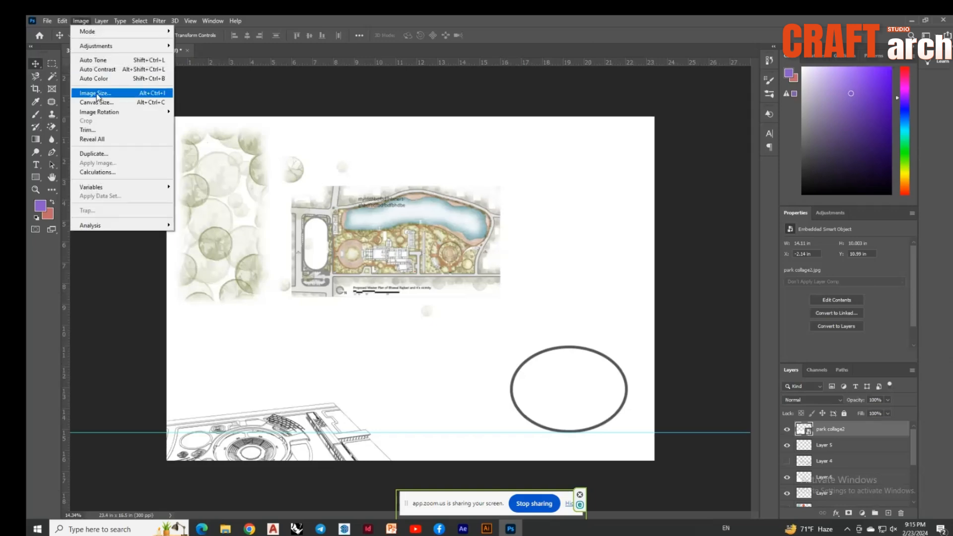
left_click(96, 93)
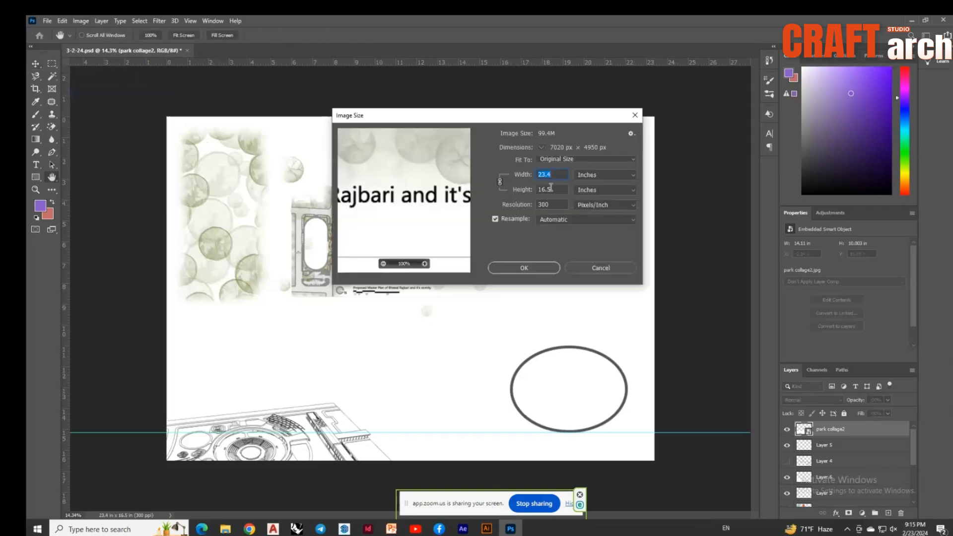
left_click(634, 116)
left_click(81, 21)
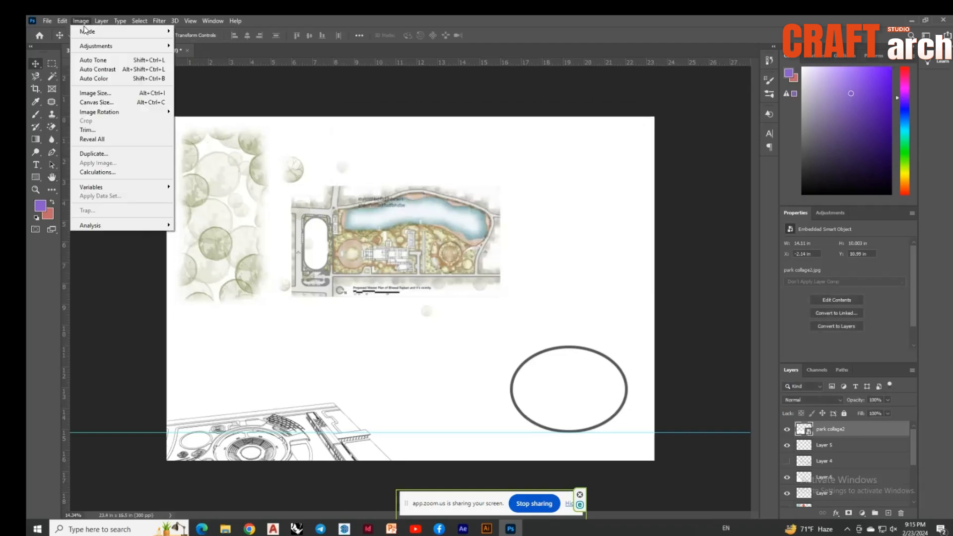
left_click(100, 102)
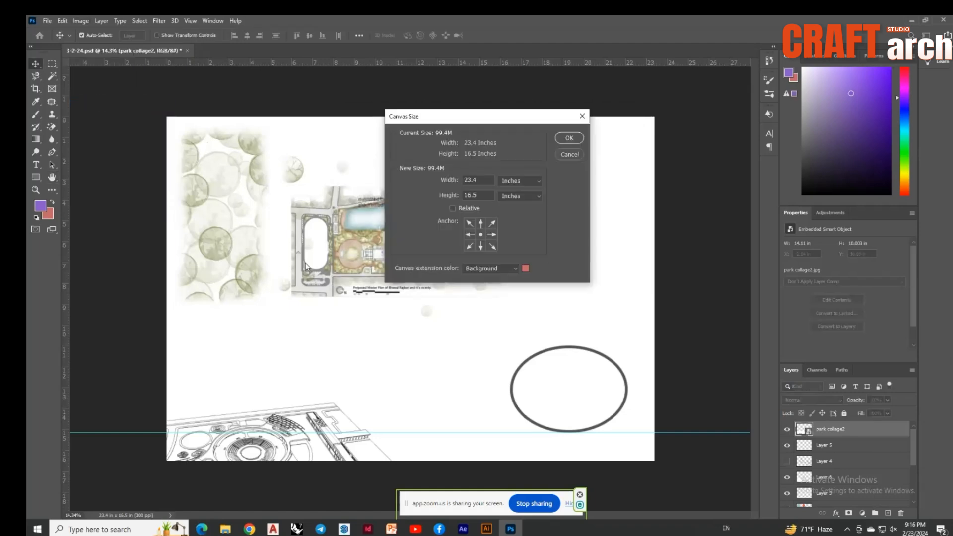
left_click(581, 116)
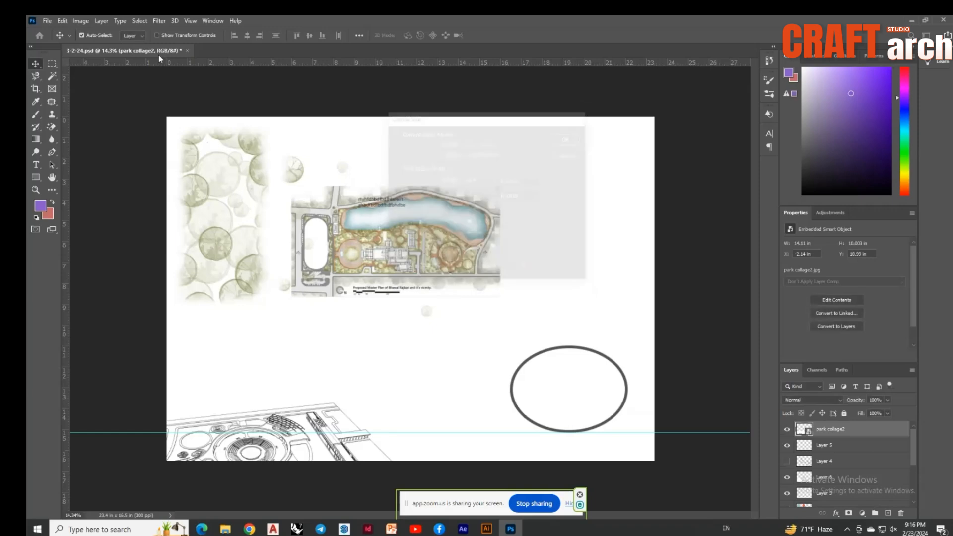
left_click(70, 24)
left_click(81, 23)
left_click(81, 23)
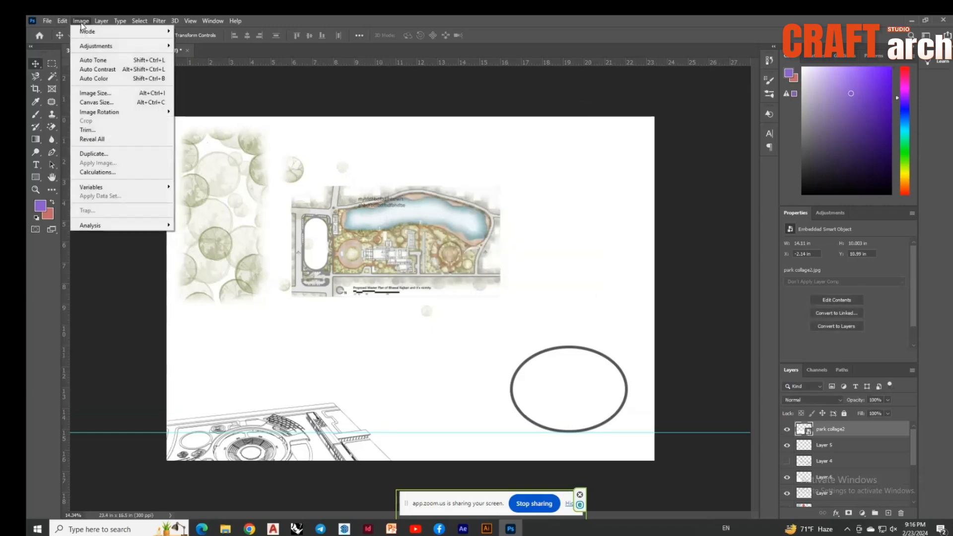
left_click(128, 336)
left_click(81, 23)
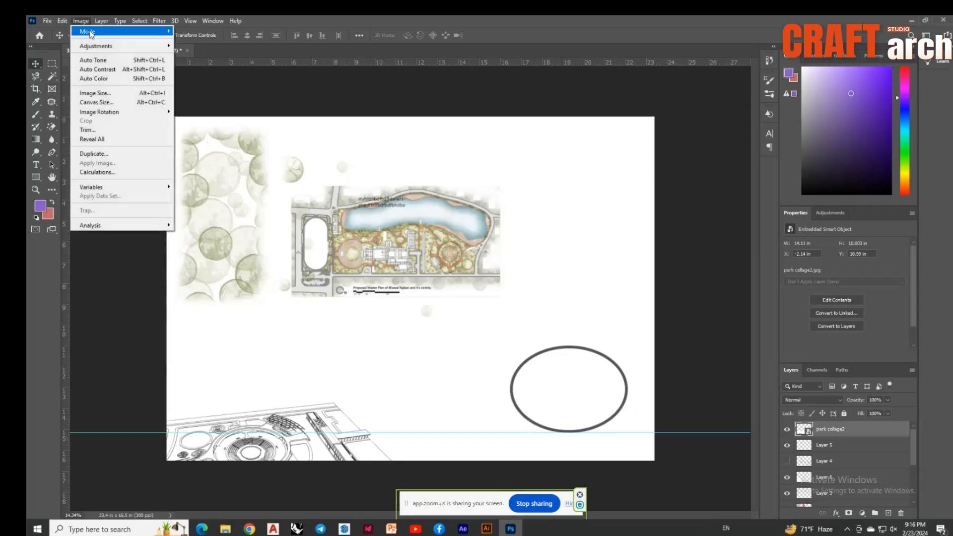
mouse_move(89, 32)
left_click(261, 98)
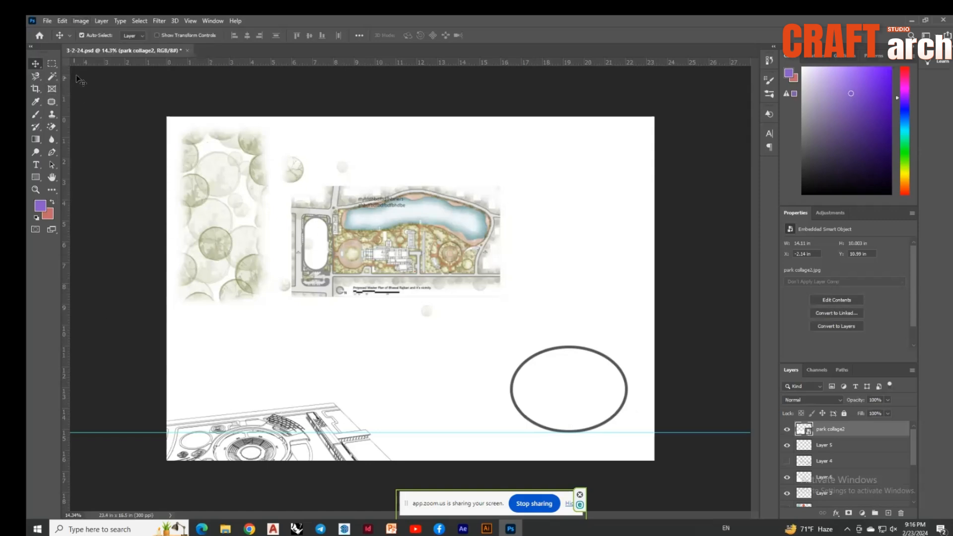
Try converting the document to CMYK Color without flattening layers or rasterizing smart objects, and undo the conversion
left_click(81, 22)
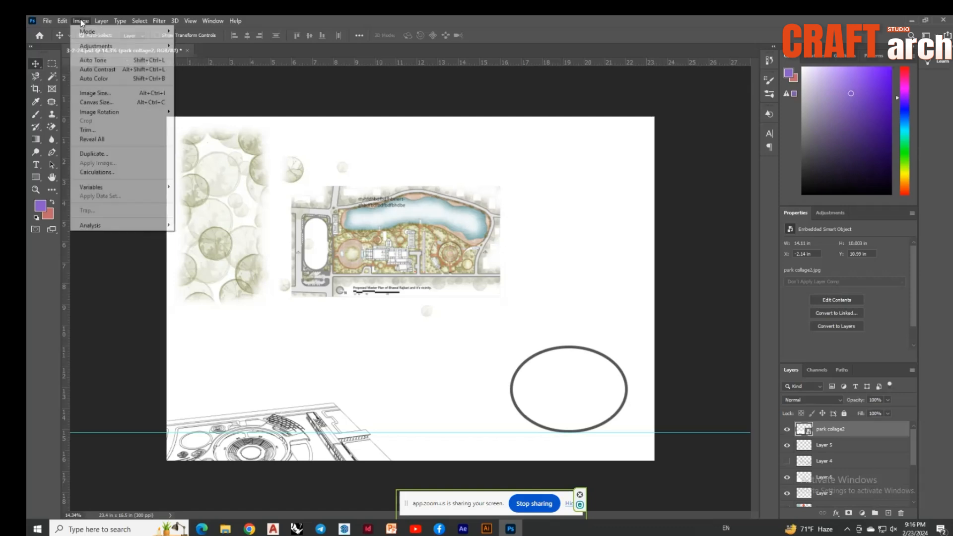
mouse_move(166, 32)
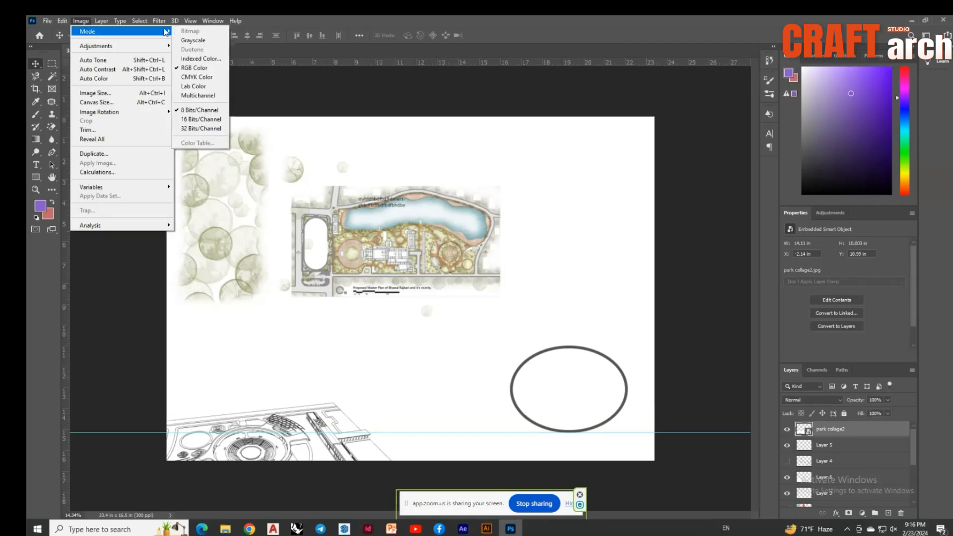
left_click(197, 77)
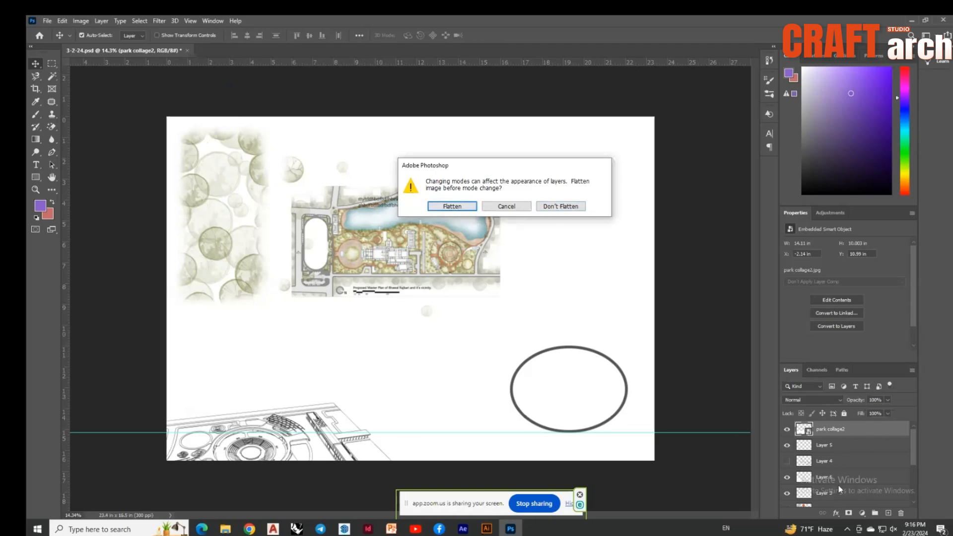
left_click(556, 206)
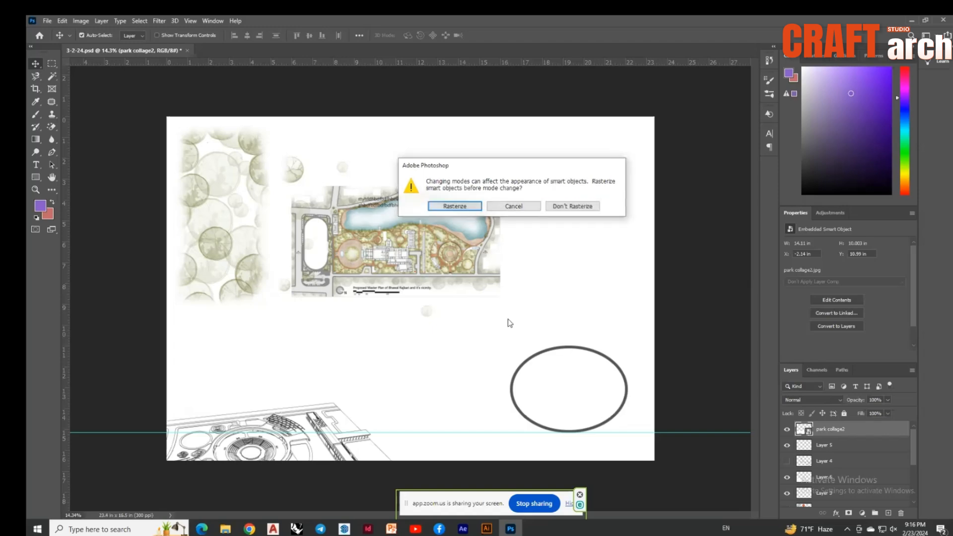
left_click(571, 209)
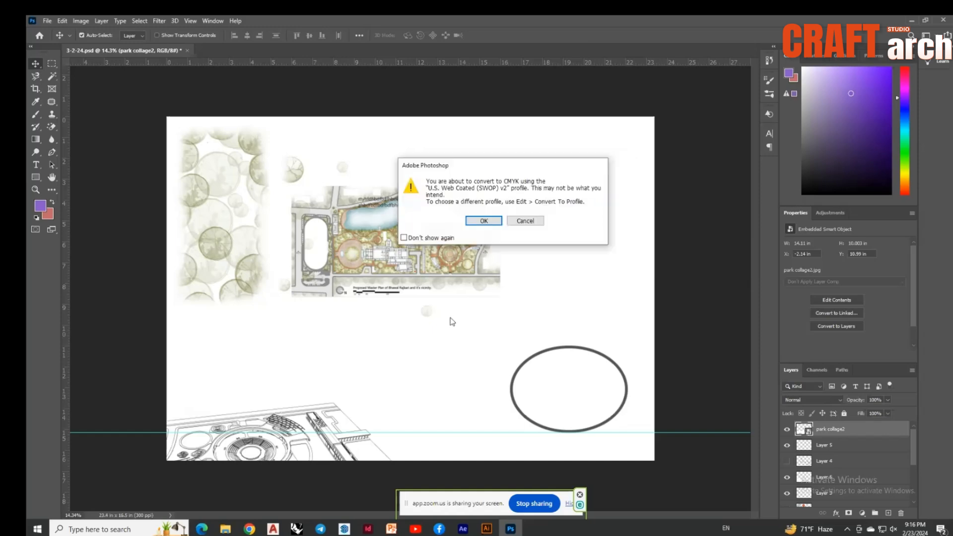
key("Return")
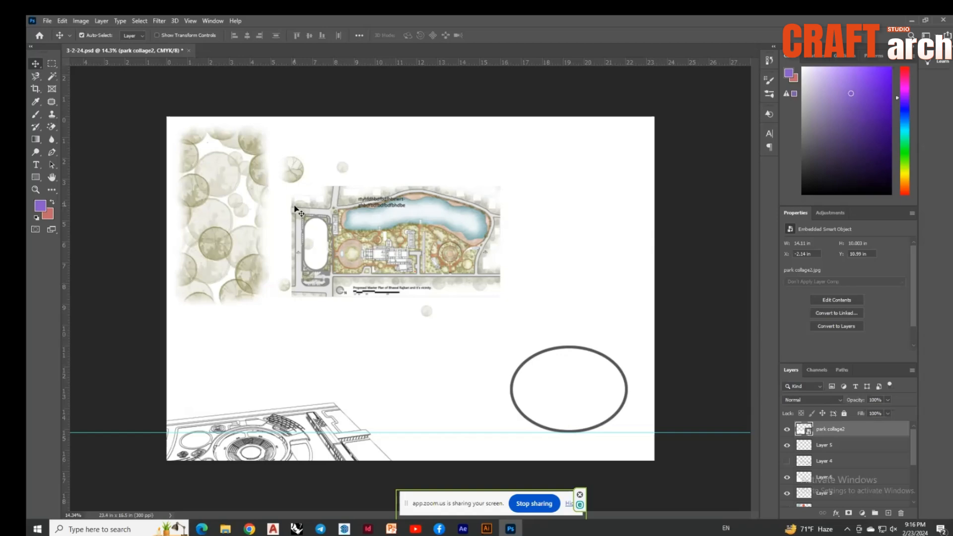
key("ctrl+z")
scroll(295, 209, "up", 2)
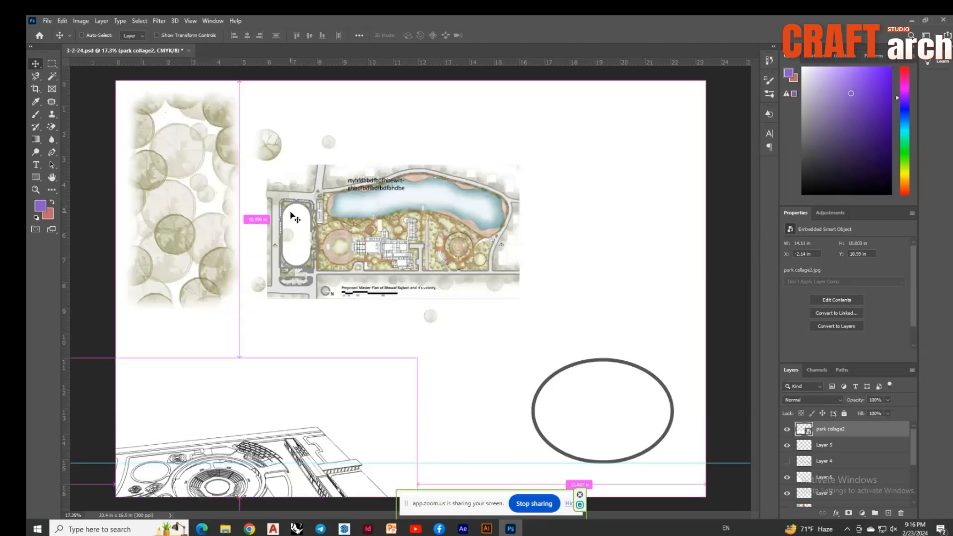
Try converting the document to Grayscale without flattening layers, discarding the color information, and undo the conversion
left_click(81, 21)
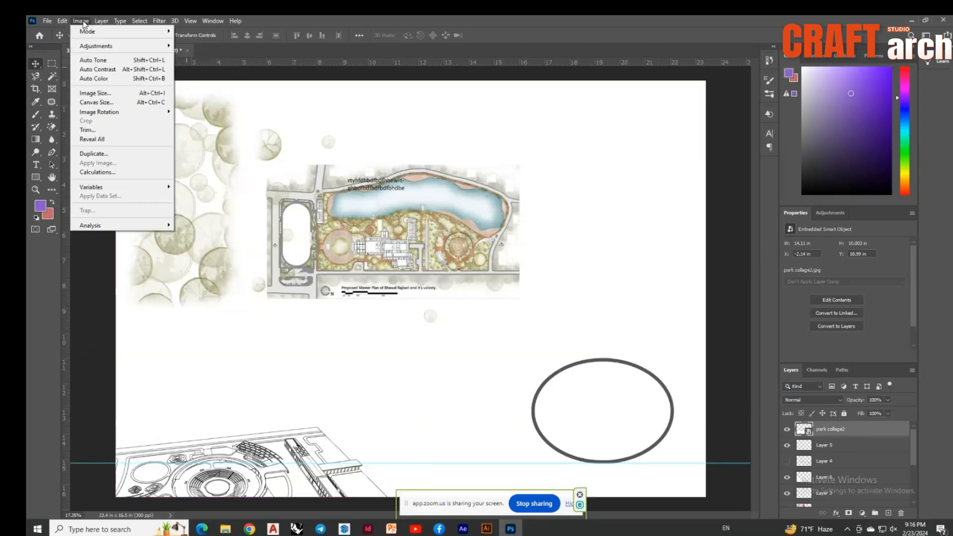
mouse_move(93, 32)
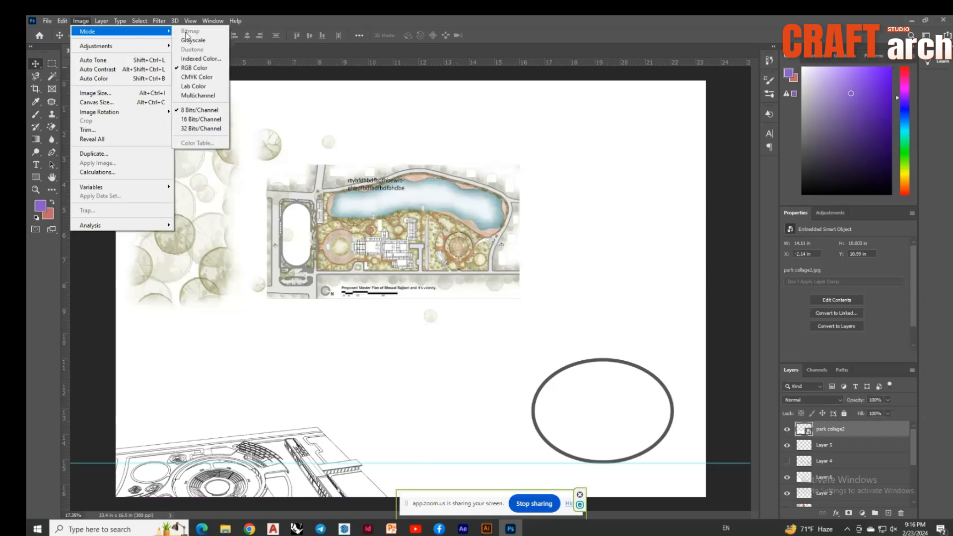
left_click(193, 40)
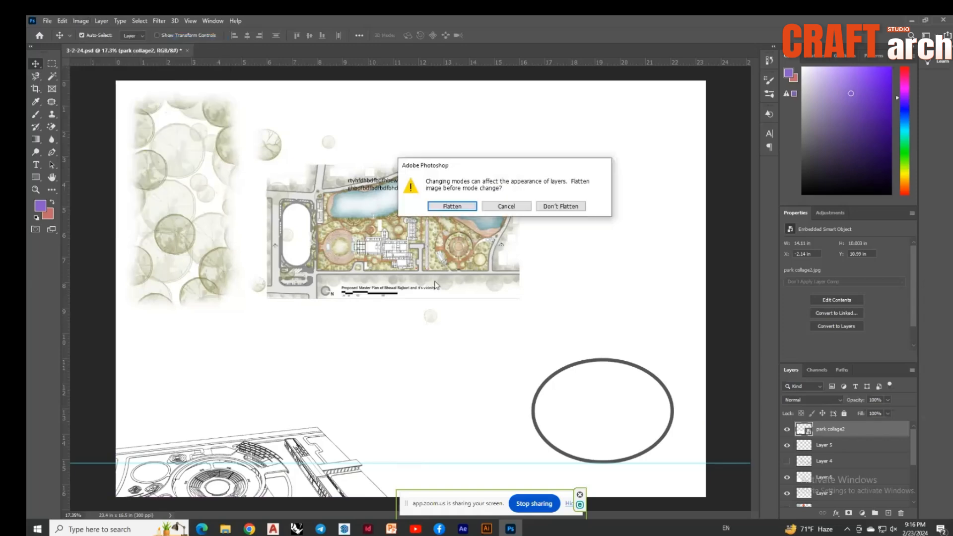
left_click(579, 210)
left_click(573, 206)
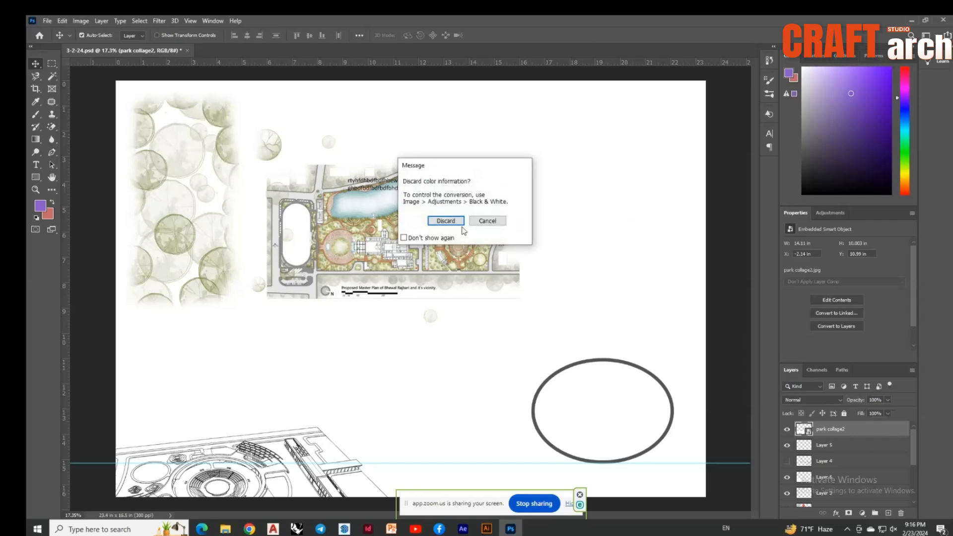
left_click(452, 225)
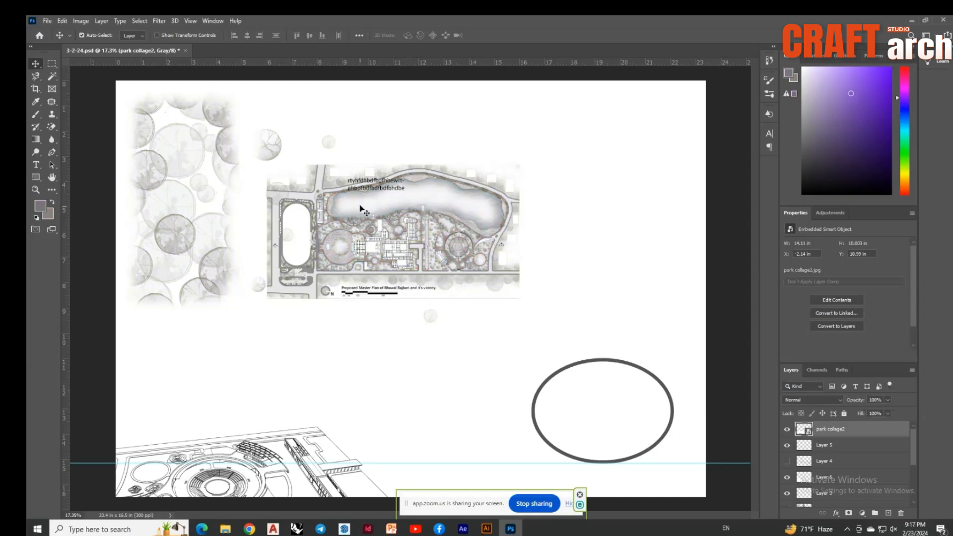
scroll(361, 209, "up", 5)
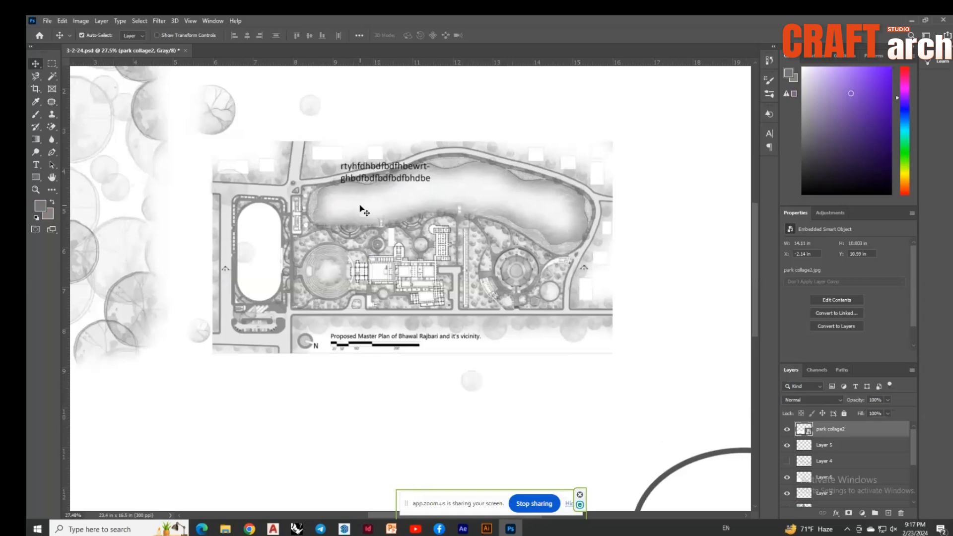
scroll(377, 243, "up", 4)
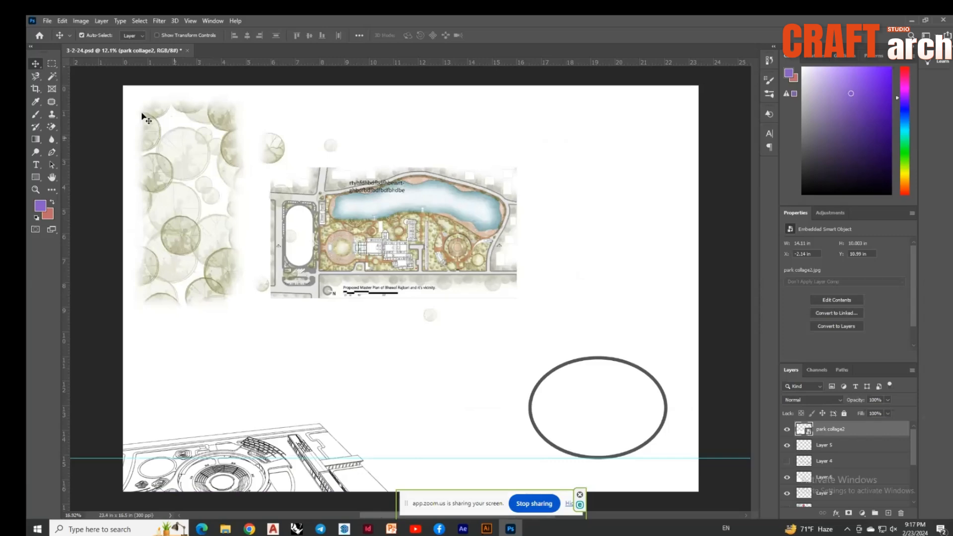
scroll(143, 117, "up", 1)
left_click(81, 21)
mouse_move(96, 45)
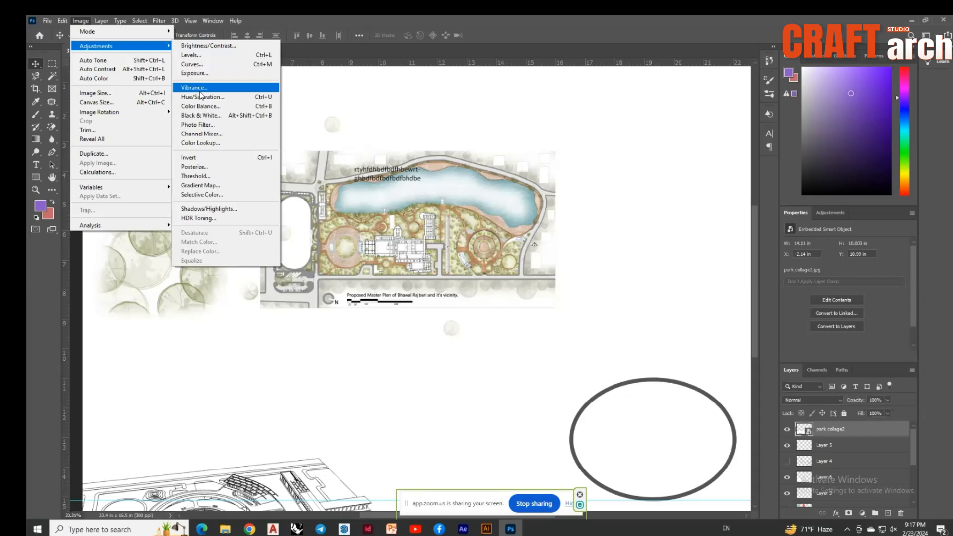
left_click(326, 111)
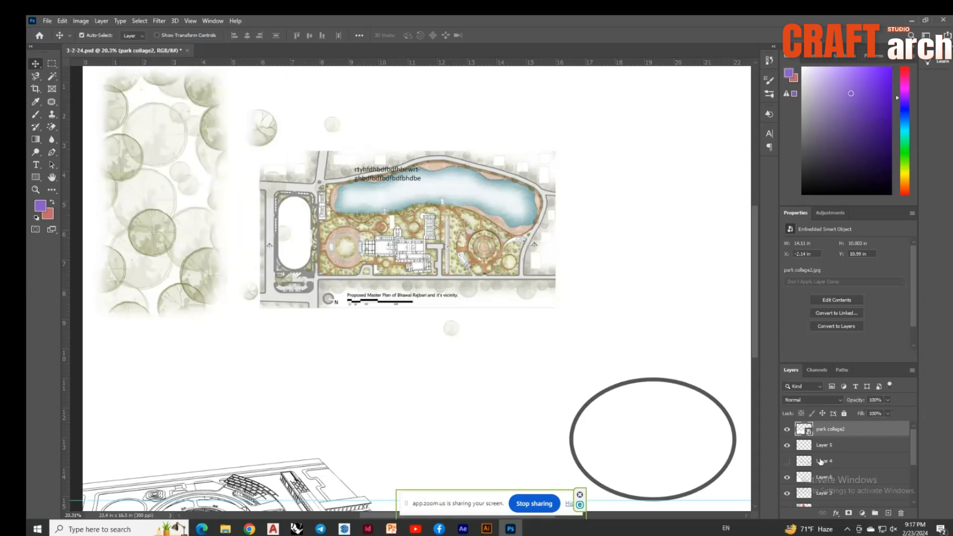
left_click(81, 21)
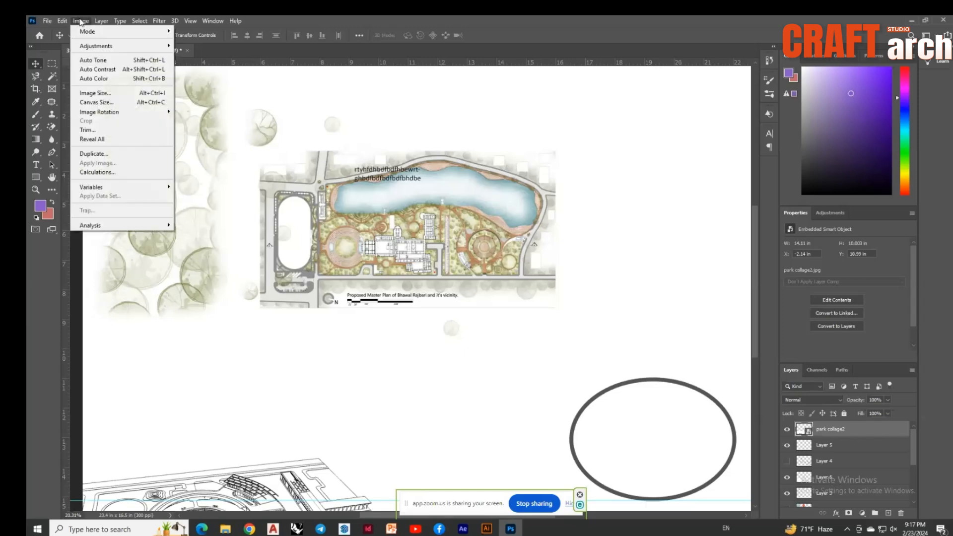
left_click(862, 513)
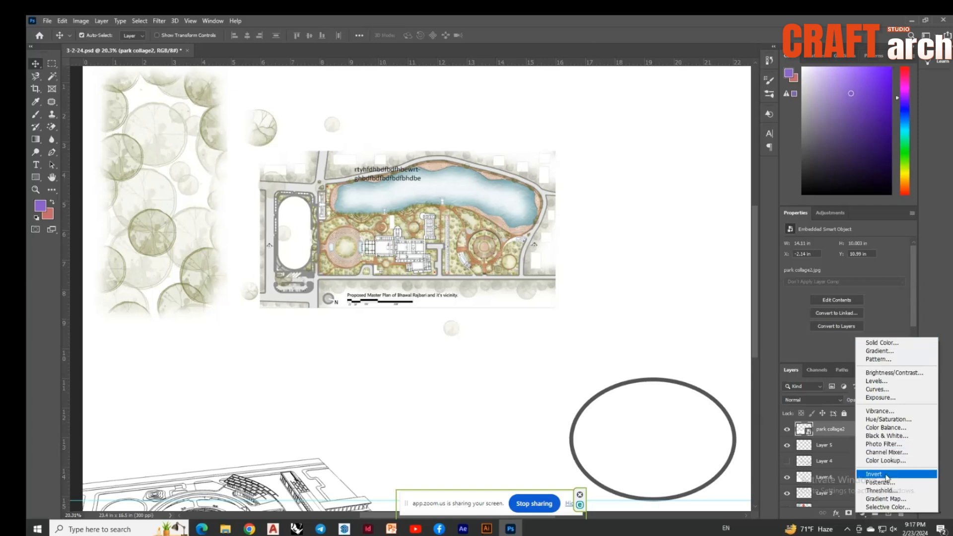
left_click(645, 343)
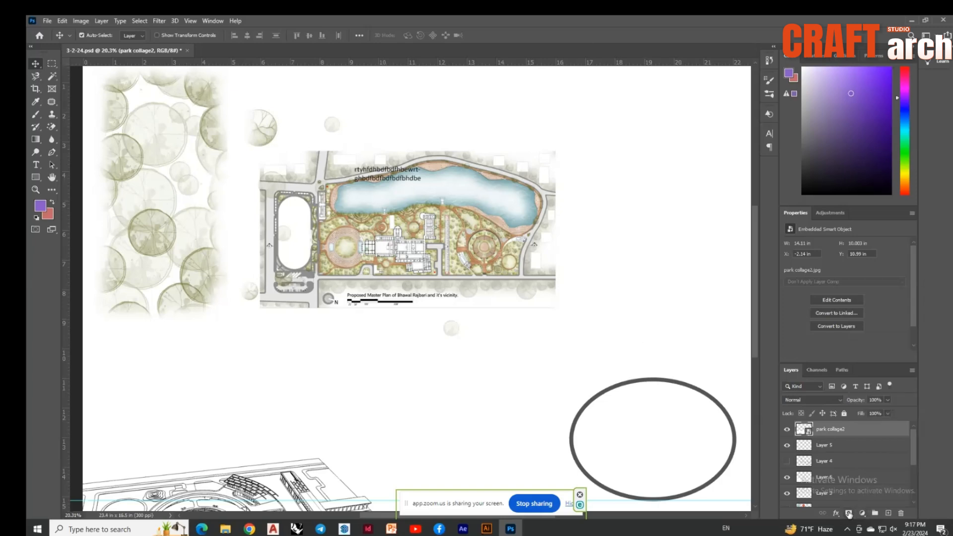
Place the round green tree image from File Explorer's "photoshop image" folder into the document and move it onto the master plan
scroll(382, 243, "down", 2)
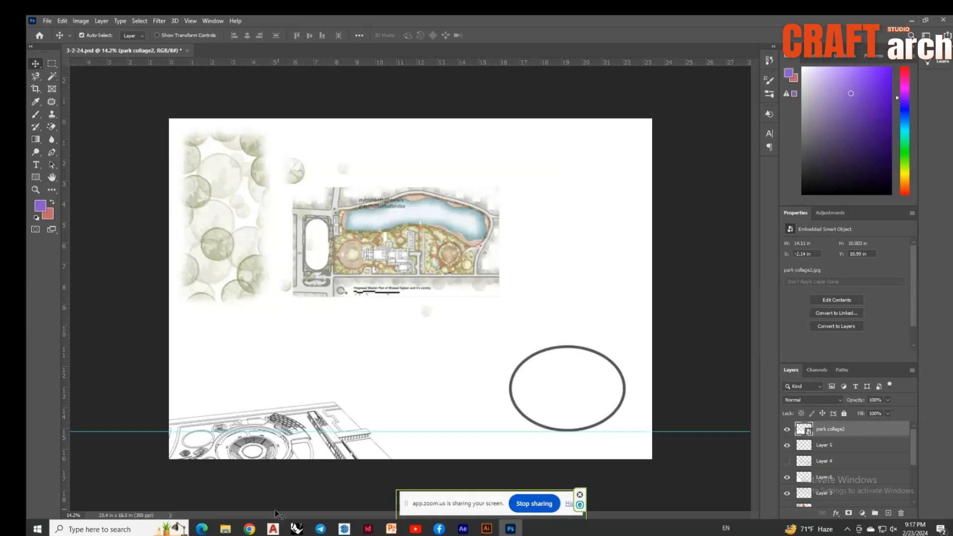
left_click(224, 532)
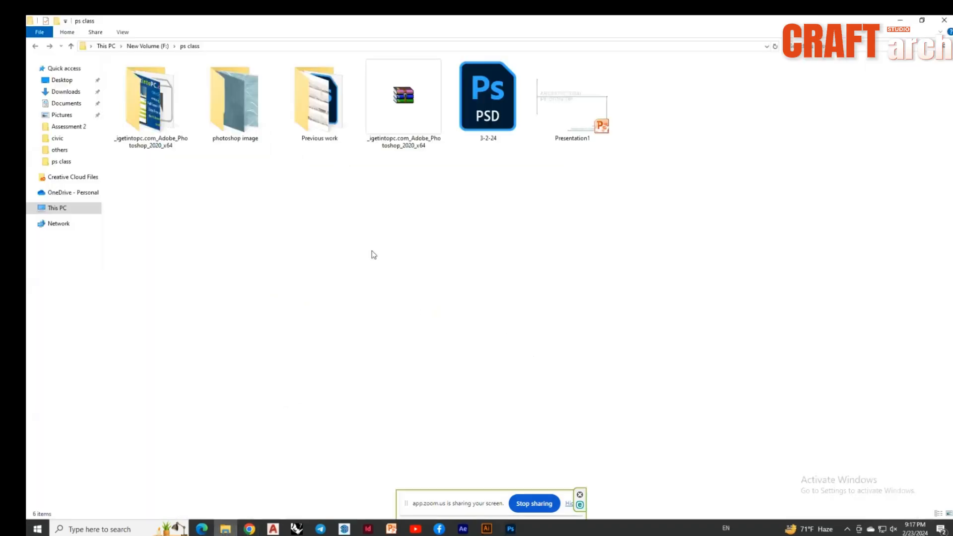
double_click(247, 110)
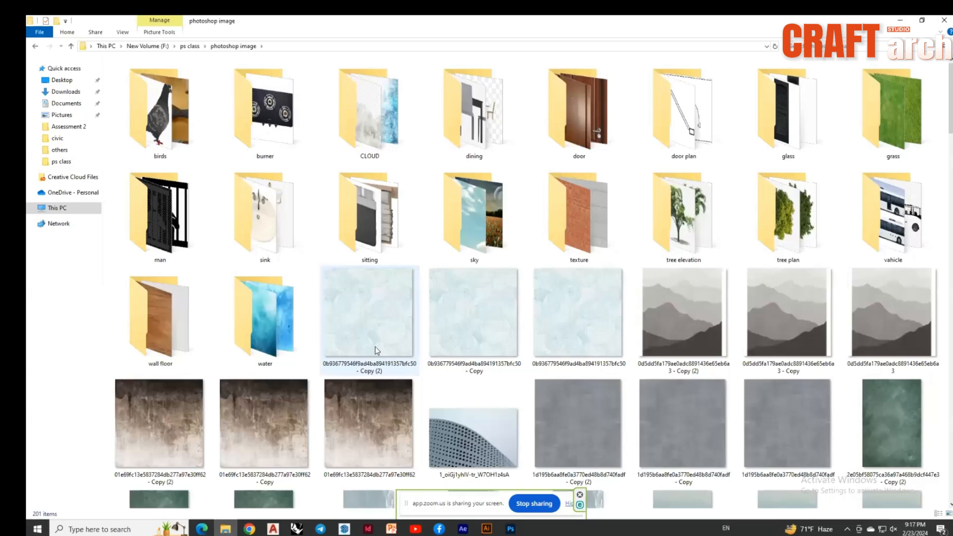
scroll(376, 350, "down", 3)
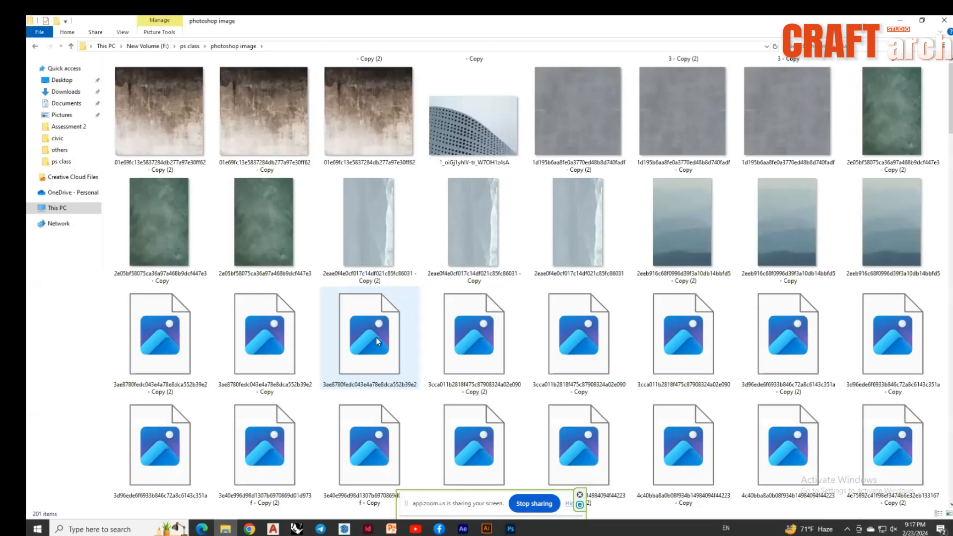
scroll(376, 338, "down", 15)
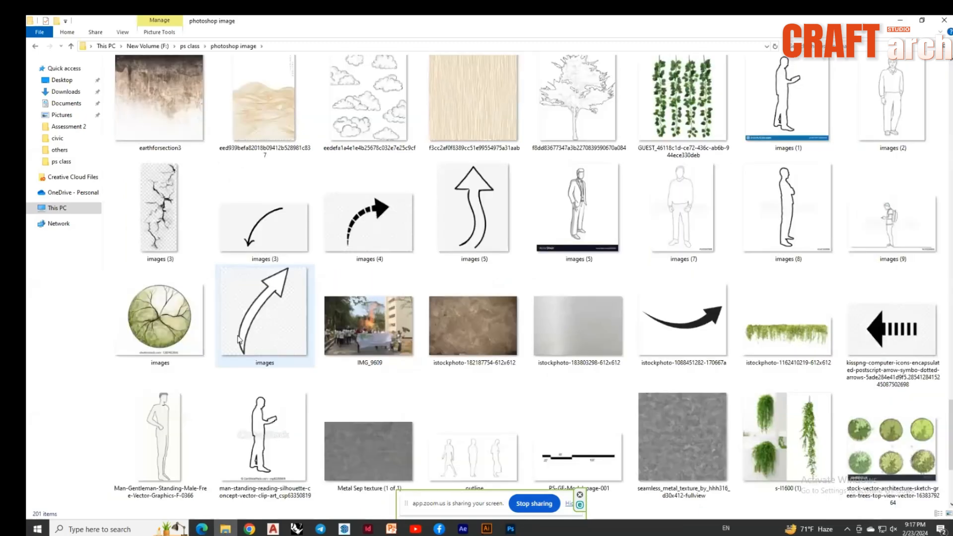
left_click_drag(239, 338, 422, 420)
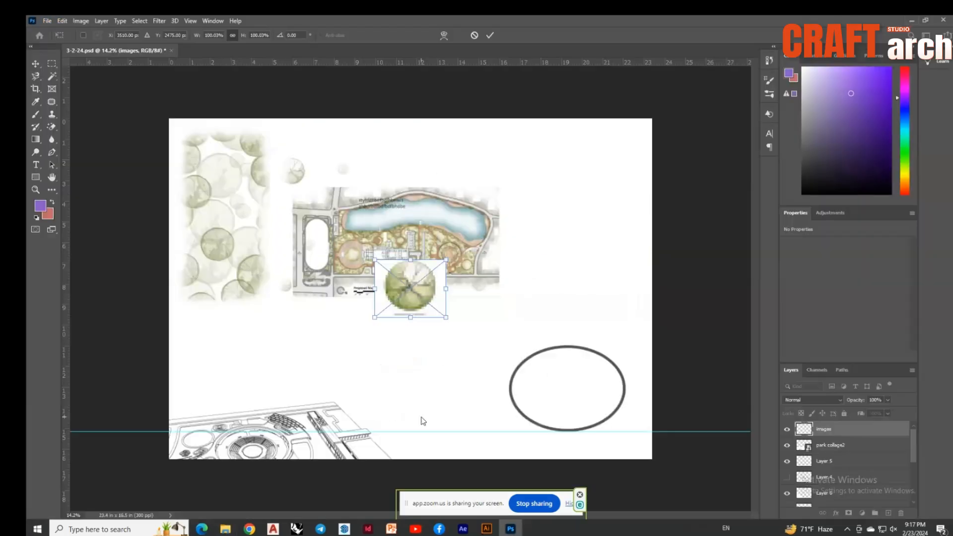
key("Return")
left_click_drag(416, 300, 383, 252)
Remove the white background around the tree image with the Magic Eraser, rasterizing the smart object
scroll(381, 250, "up", 3)
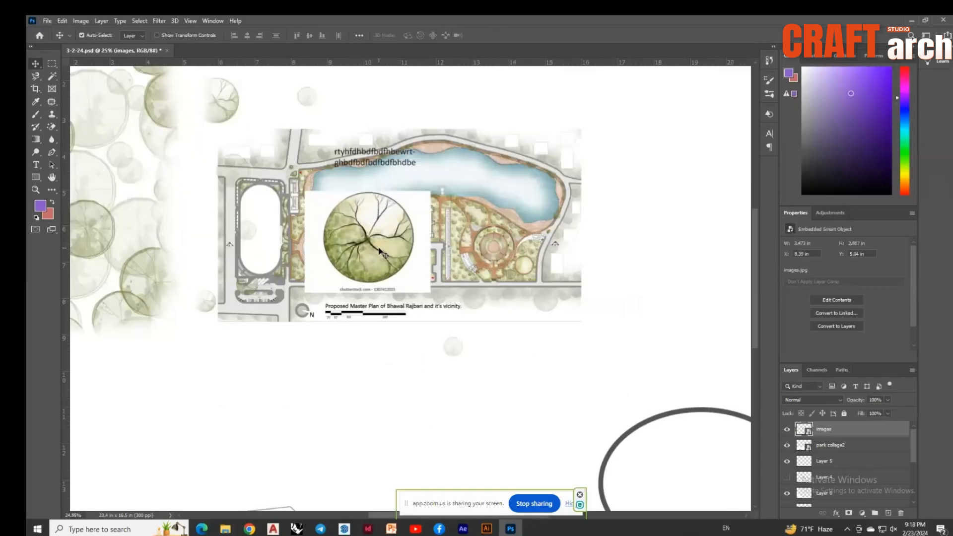
scroll(379, 251, "up", 2)
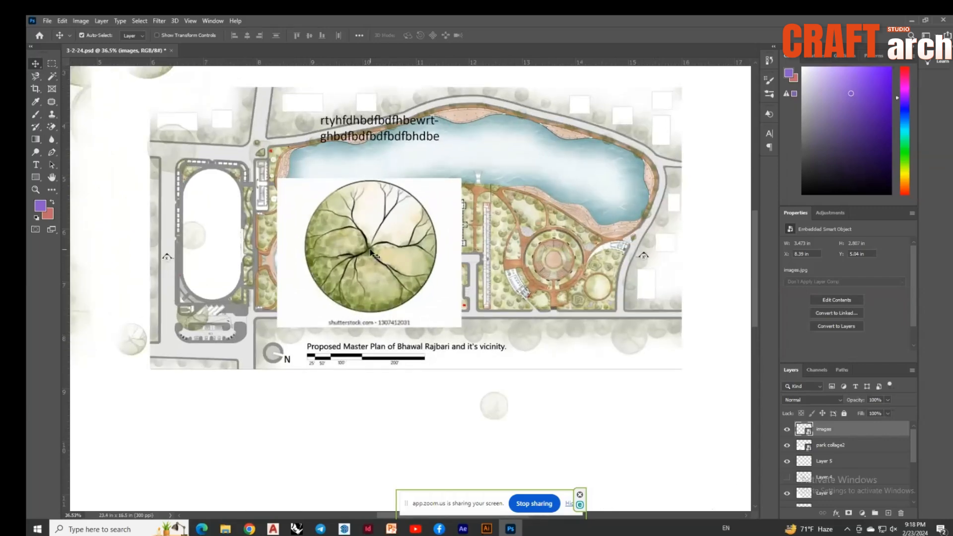
left_click(54, 127)
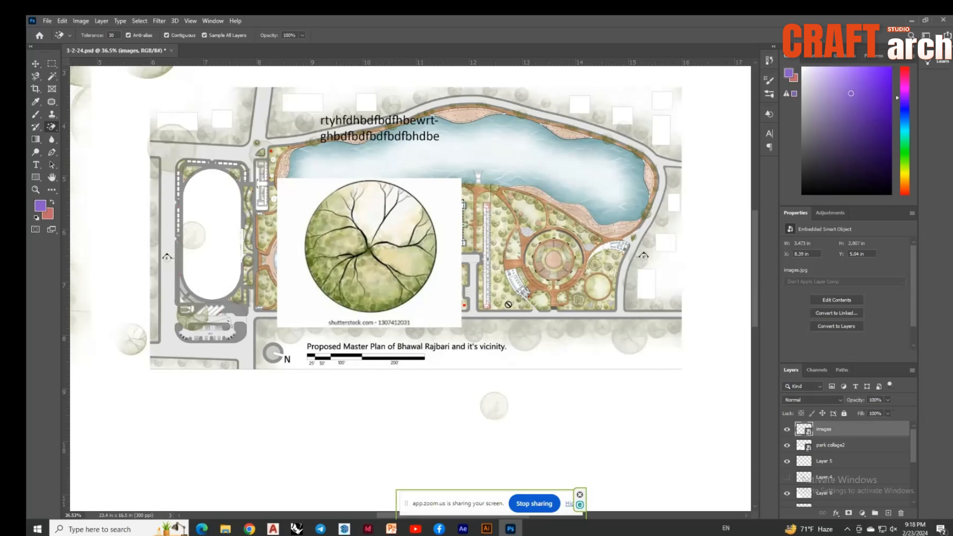
left_click(294, 207)
key("Return")
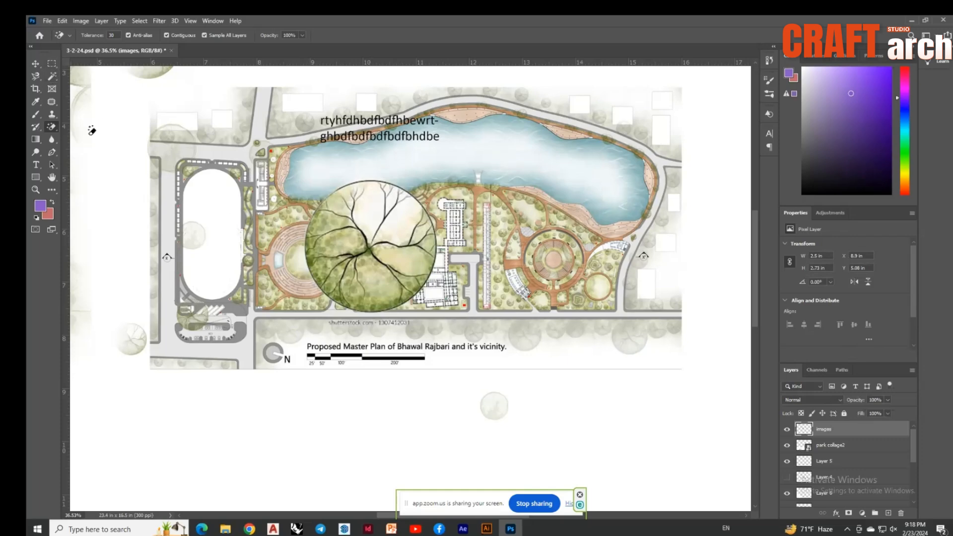
Move the tree to the master plan's lower edge and delete its watermark caption with a rectangular selection, then deselect
left_click(35, 64)
left_click_drag(318, 237, 272, 380)
left_click(52, 64)
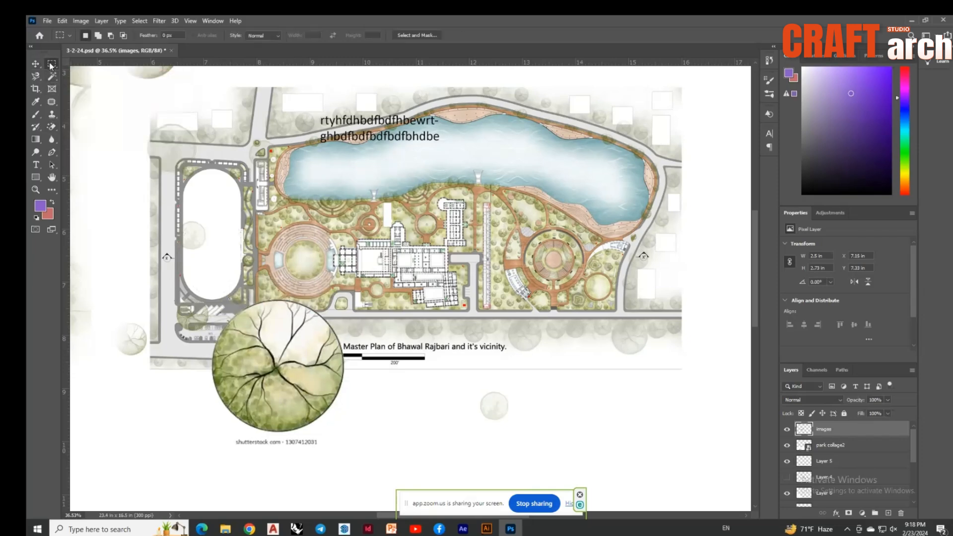
left_click_drag(220, 436, 333, 457)
key("Delete")
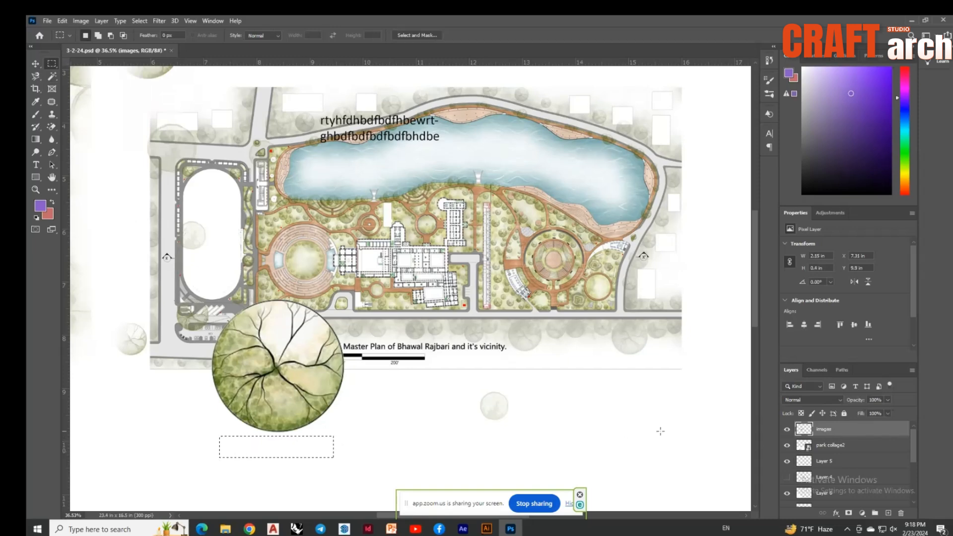
left_click(420, 416)
Move the tree to the blank area beside the master plan, above the ellipse, keeping its size
left_click(36, 63)
scroll(178, 281, "down", 2)
left_click_drag(228, 343, 587, 295)
scroll(285, 273, "down", 3)
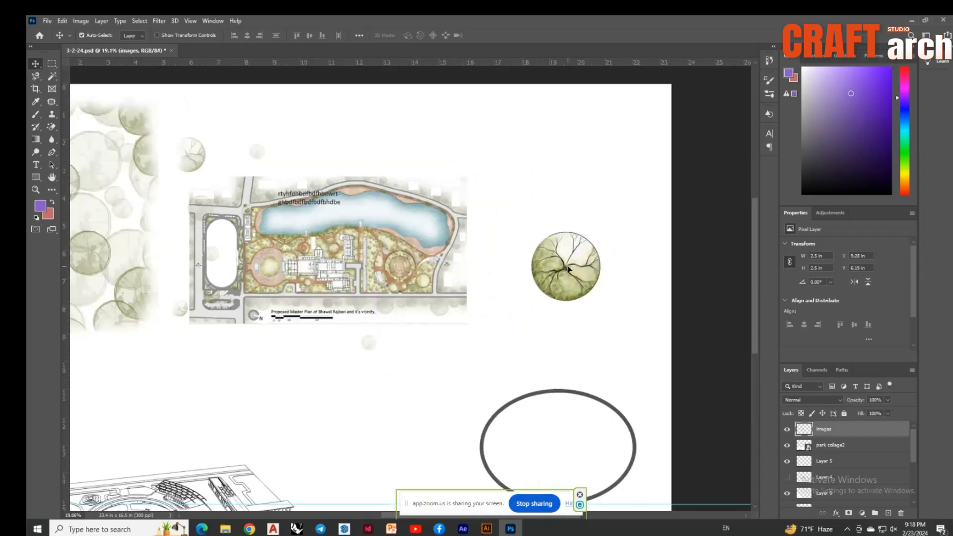
key("ctrl+t")
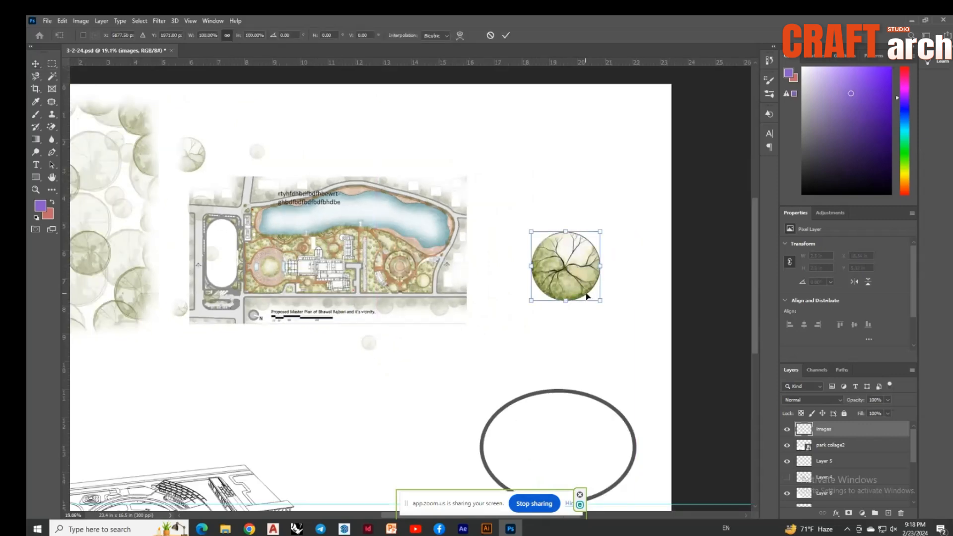
key("Return")
scroll(615, 278, "up", 2)
scroll(616, 278, "up", 2)
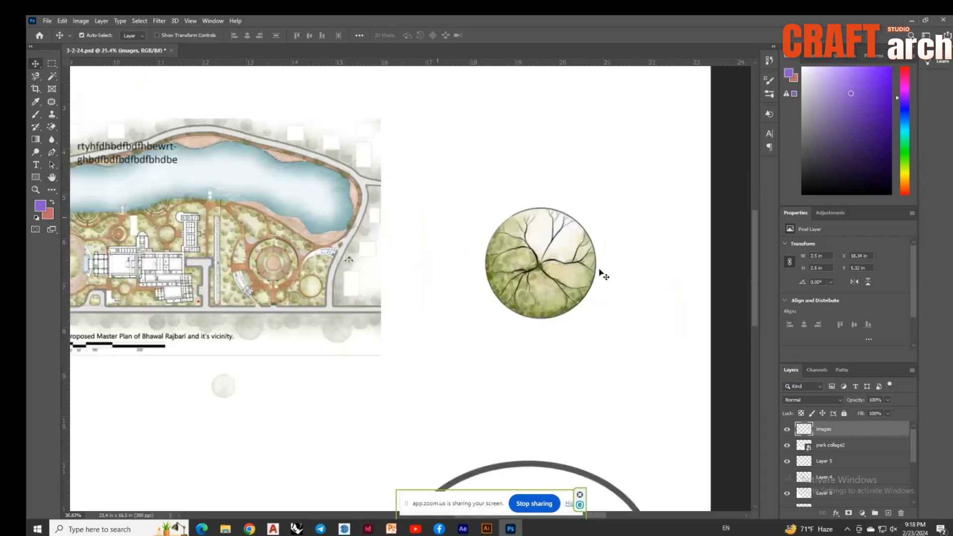
scroll(511, 252, "down", 1)
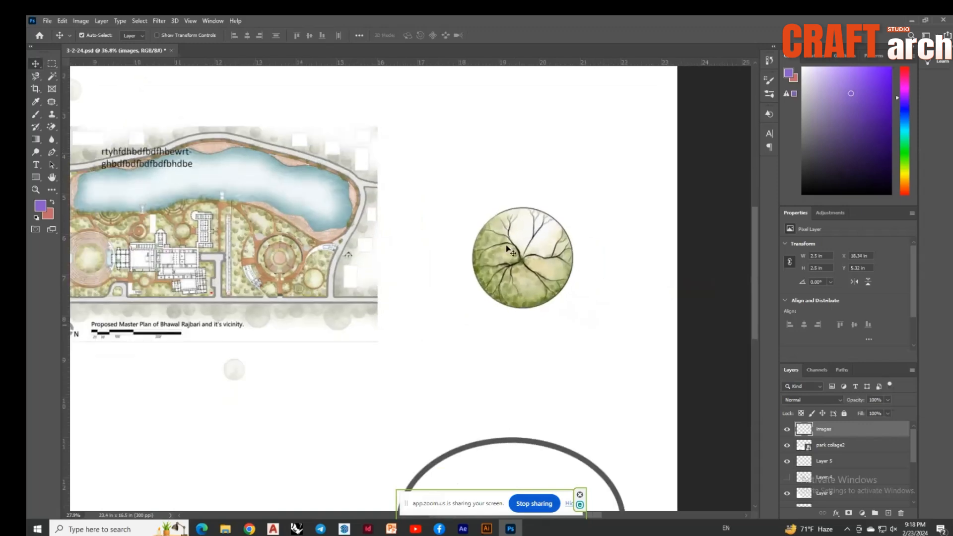
scroll(511, 252, "up", 1)
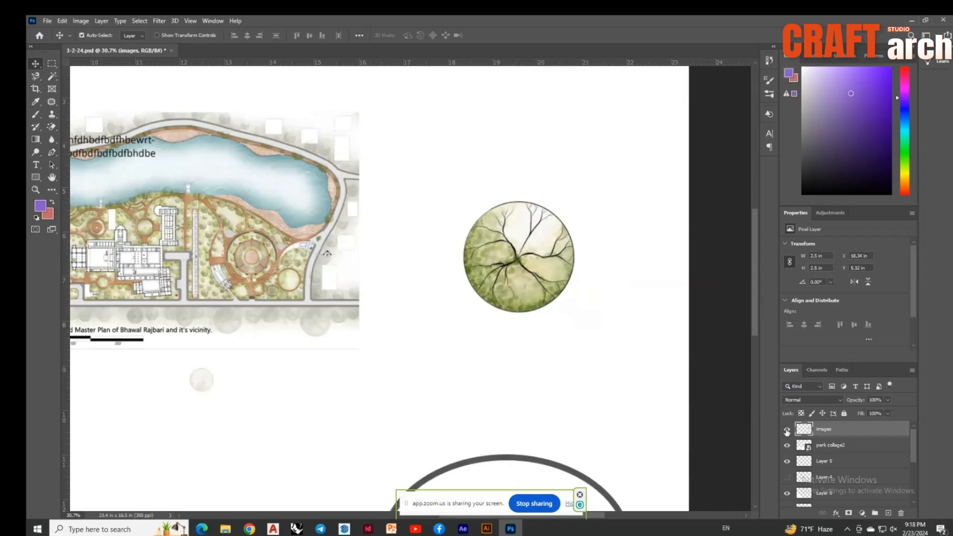
Toggle the tree layer's visibility off and on, and add a Drop Shadow effect in its Blending Options
left_click(787, 430)
left_click(787, 430)
right_click(824, 433)
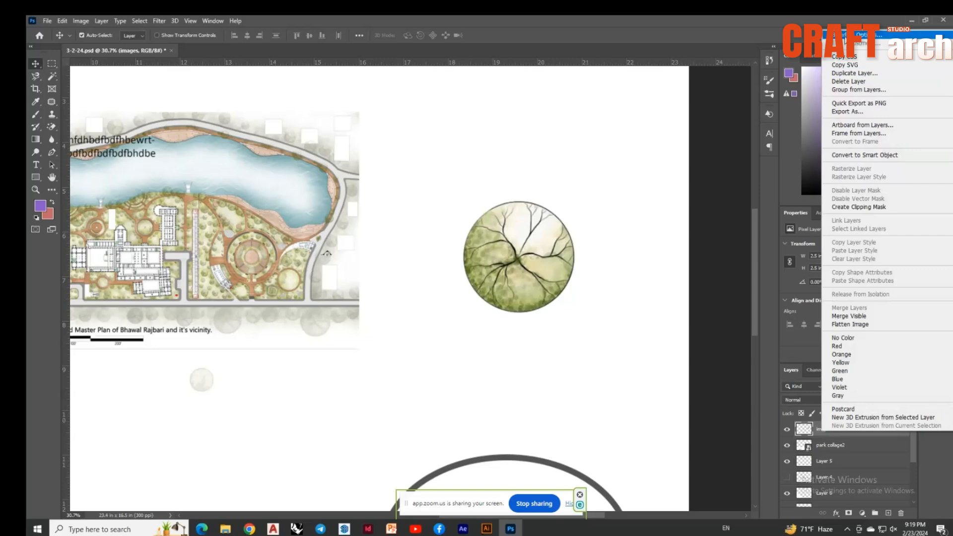
left_click(845, 38)
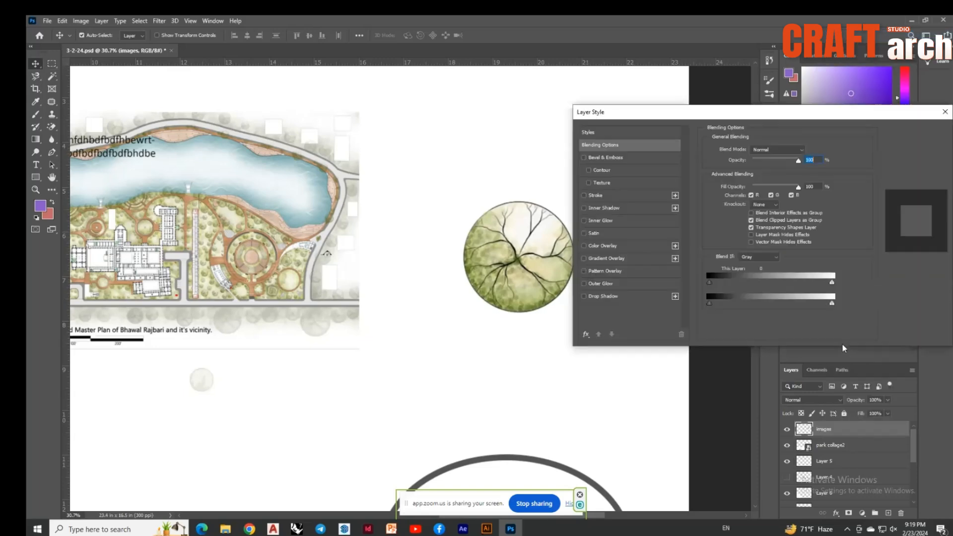
left_click_drag(635, 112, 679, 194)
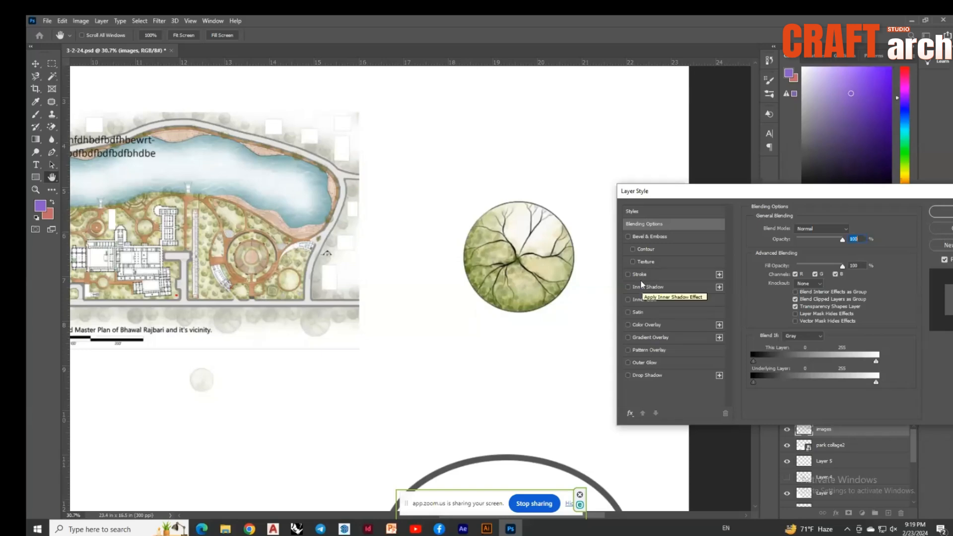
left_click(645, 375)
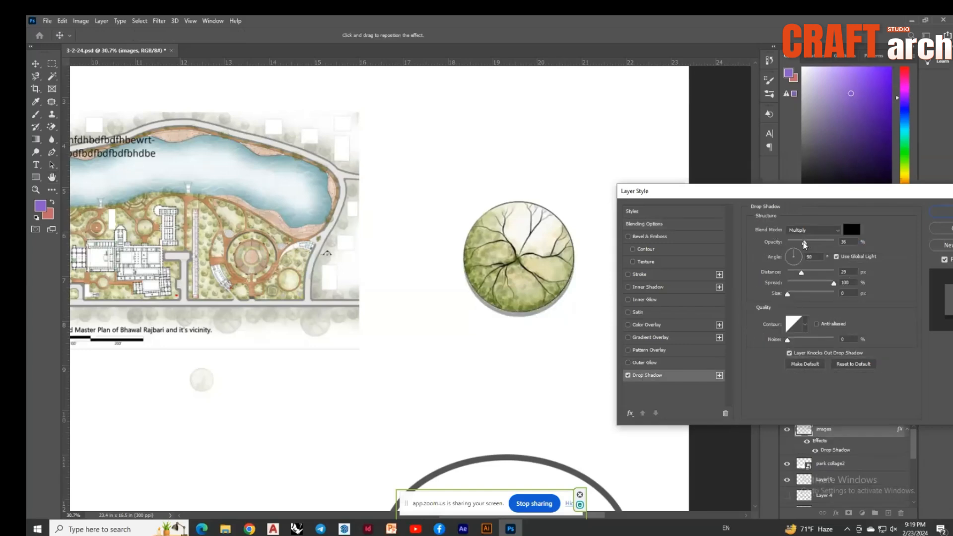
Set the tree's drop shadow to 56% opacity, 102 px distance, 0% spread and 0 px size
left_click_drag(805, 244, 839, 245)
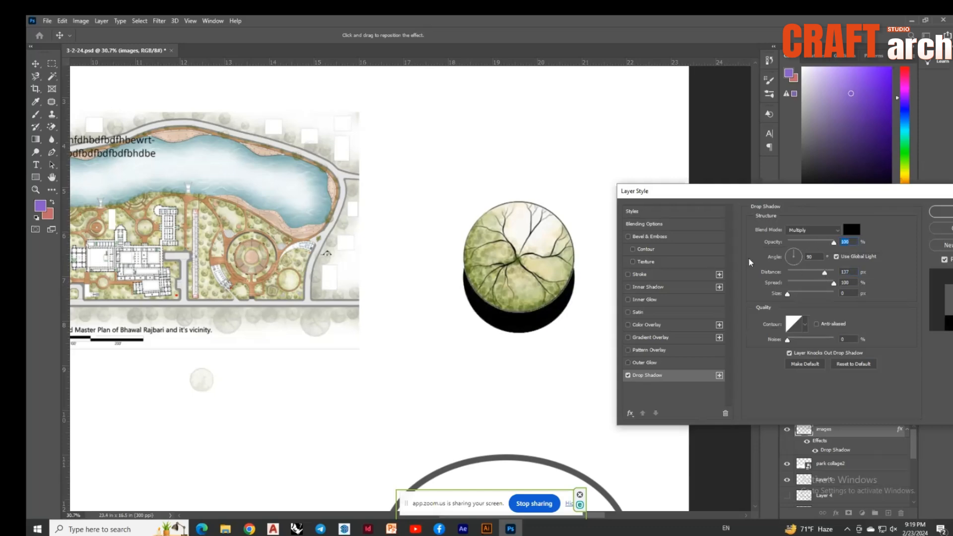
left_click_drag(834, 242, 802, 243)
mouse_move(833, 283)
left_mouse_down()
mouse_move(778, 282)
mouse_move(847, 282)
left_mouse_up()
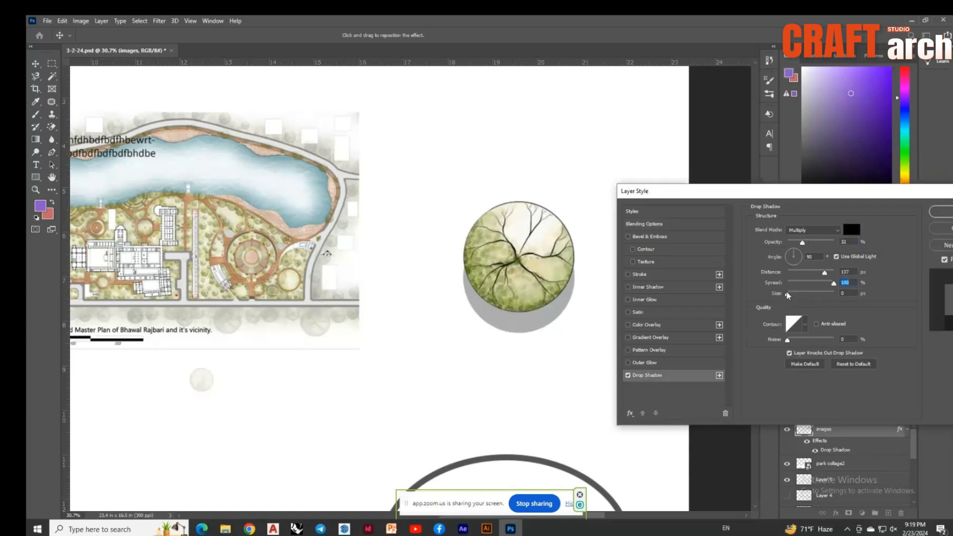
mouse_move(787, 293)
left_mouse_down()
mouse_move(833, 296)
mouse_move(777, 297)
left_mouse_up()
left_click_drag(834, 284, 737, 291)
left_click_drag(824, 274, 779, 288)
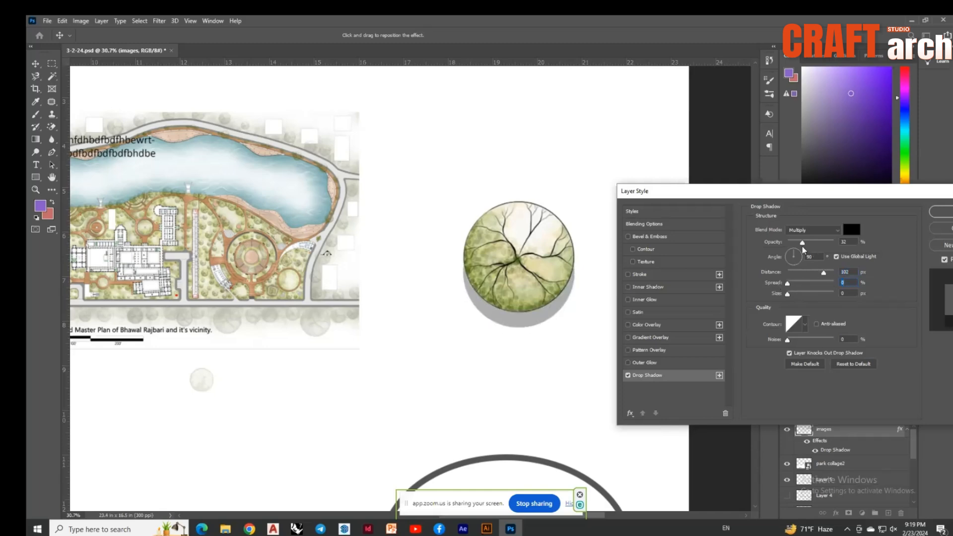
left_click_drag(803, 245, 814, 245)
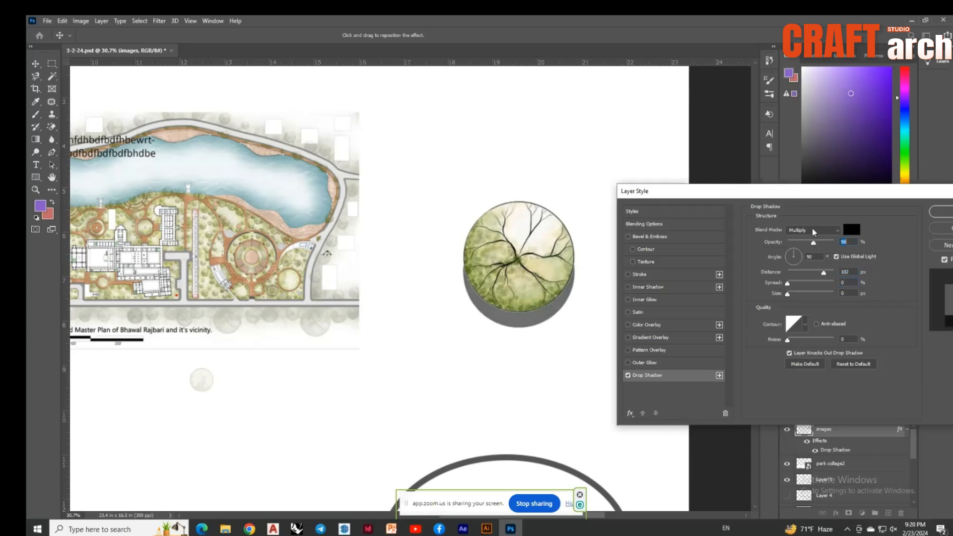
Try the Dissolve and Lighten blend modes on the drop shadow and set the mode to Normal
left_click(813, 229)
left_click(813, 230)
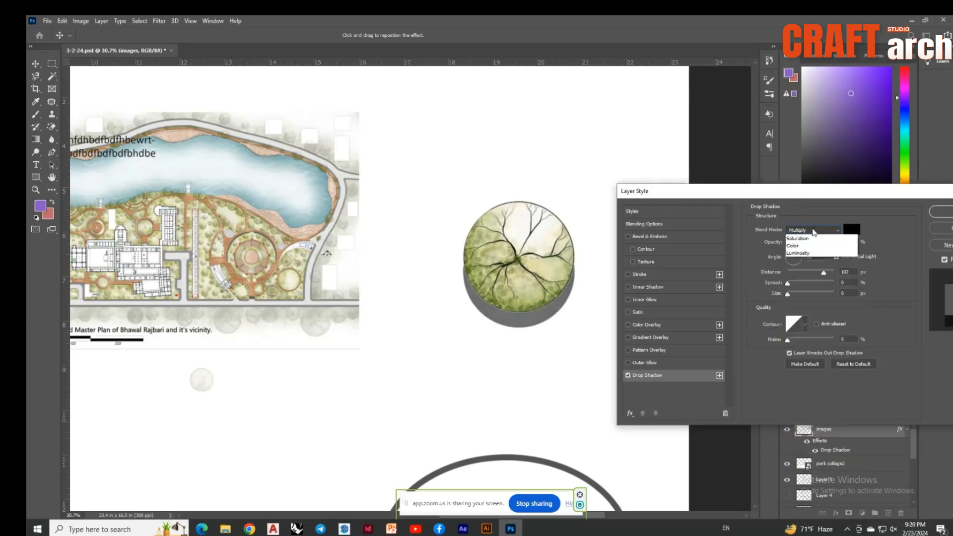
left_click(813, 231)
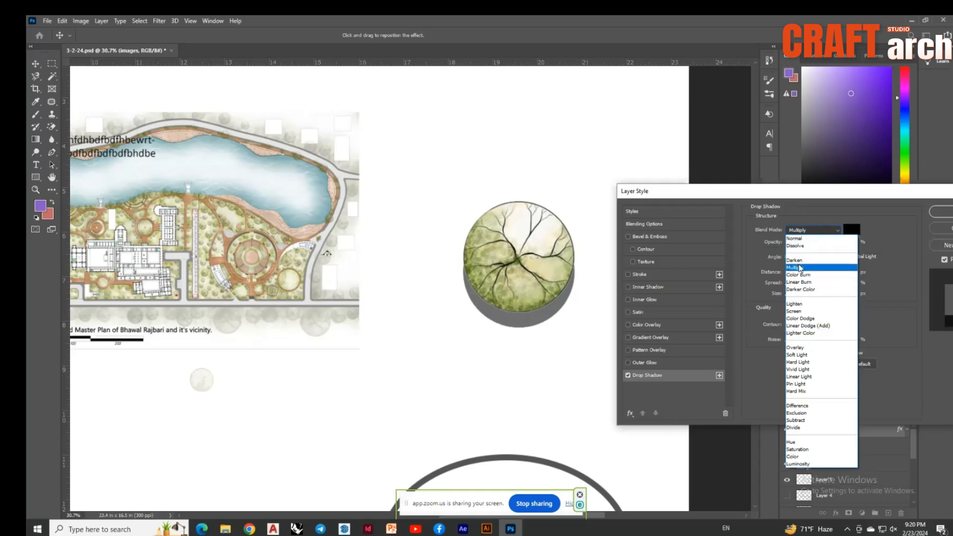
left_click(800, 247)
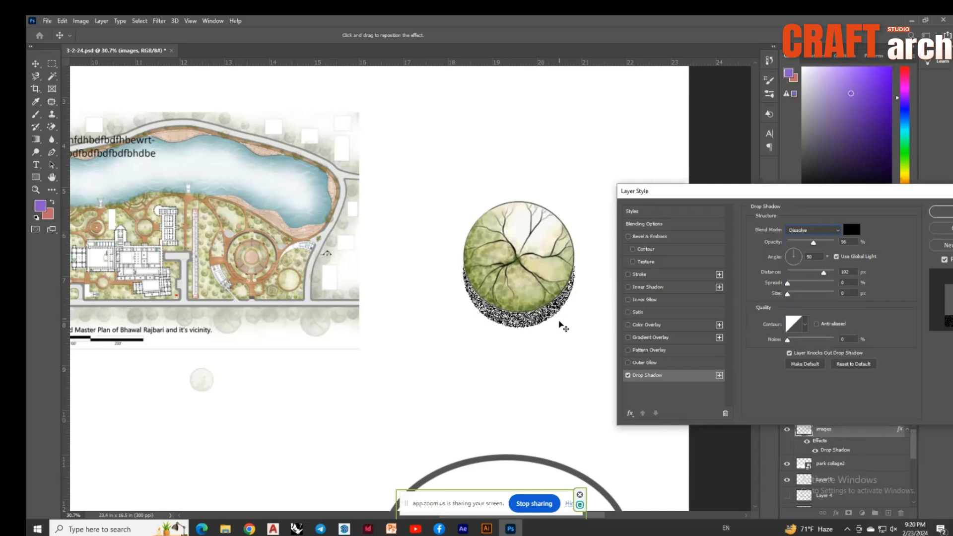
left_click(807, 231)
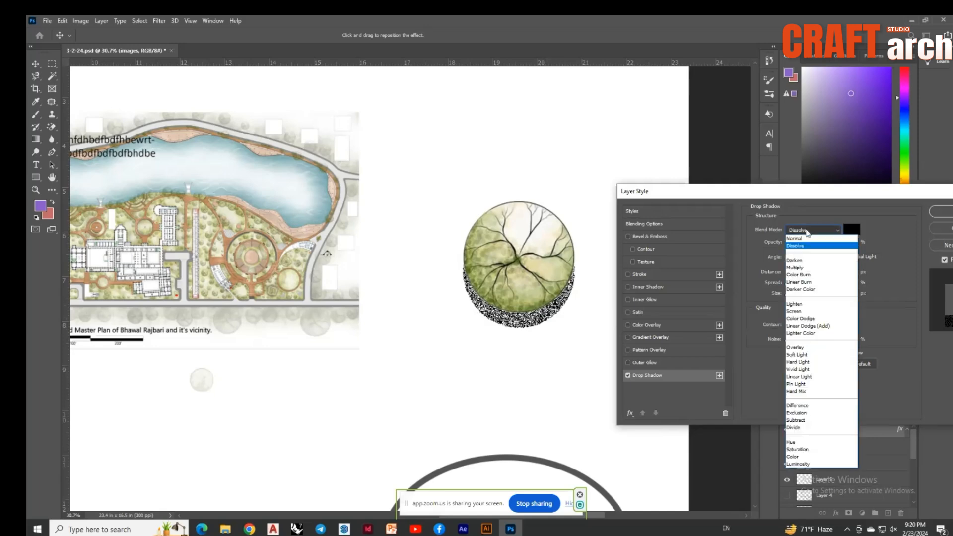
left_click(804, 239)
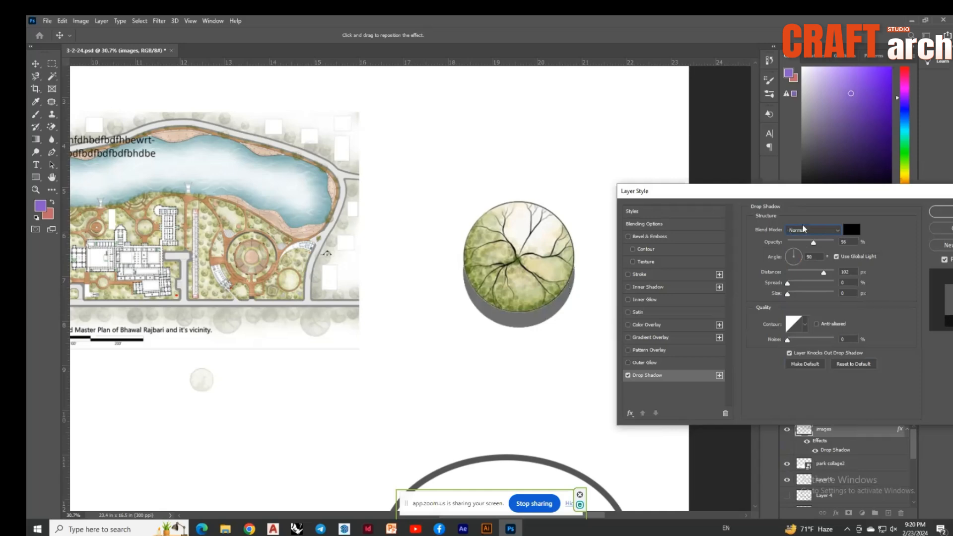
left_click(803, 229)
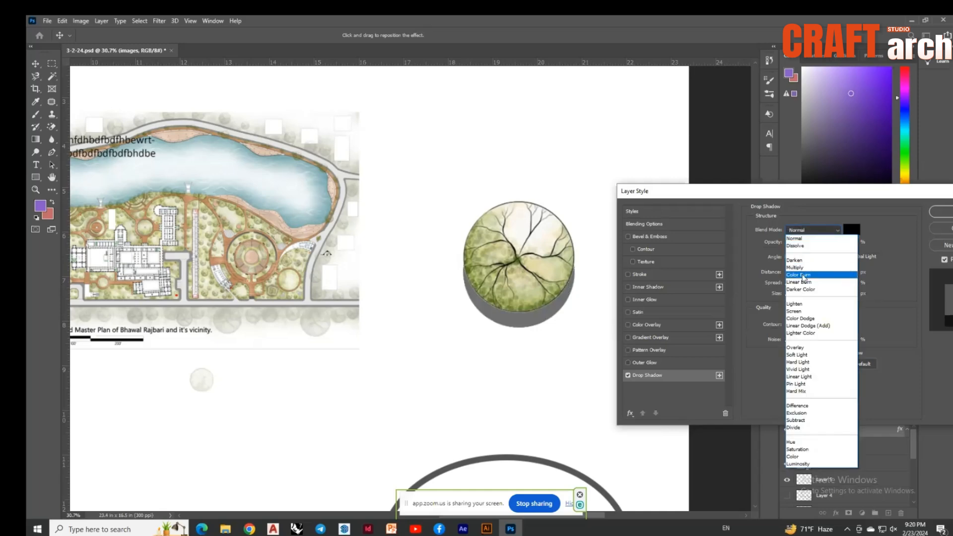
left_click(804, 276)
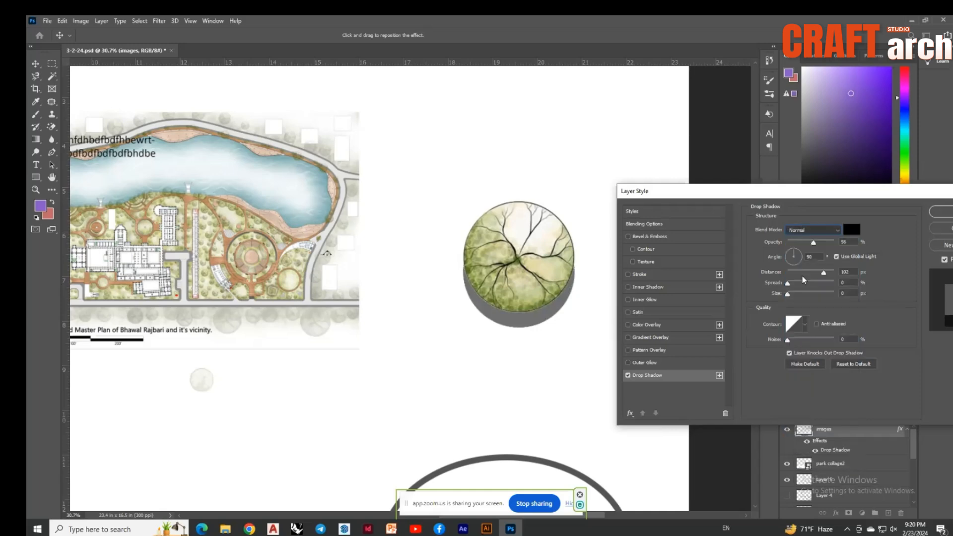
left_click(805, 230)
left_click(800, 304)
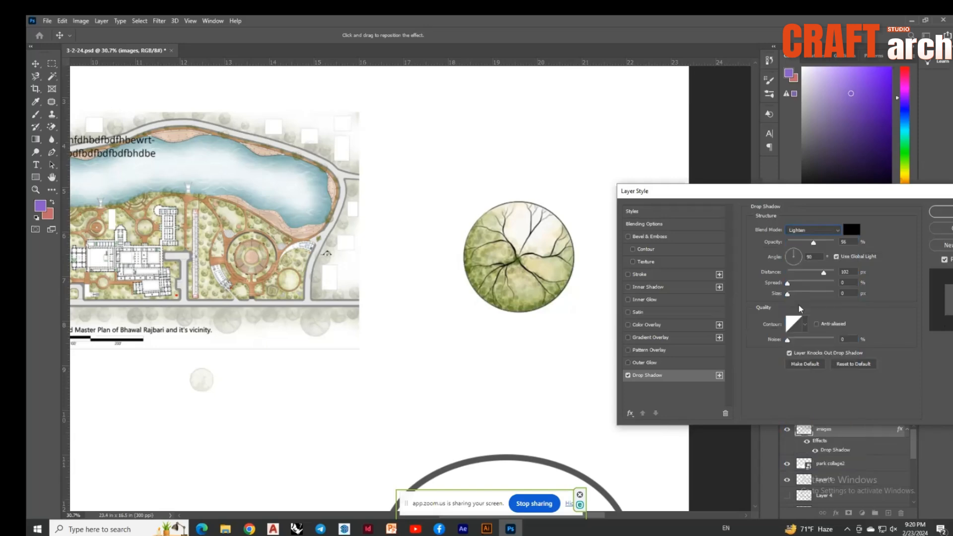
left_click(801, 232)
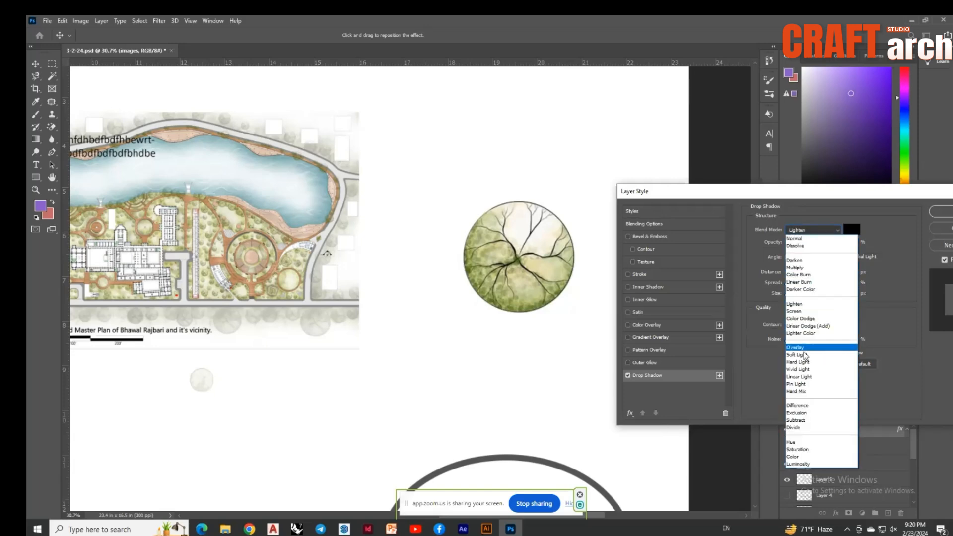
left_click(794, 239)
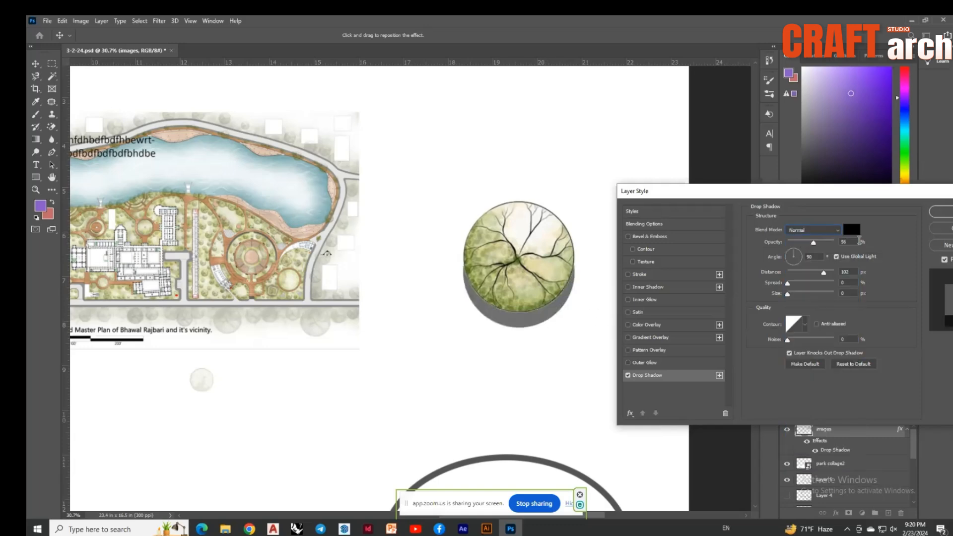
Try red and blue drop shadow colors, and confirm the color as black, 000000
left_click(851, 230)
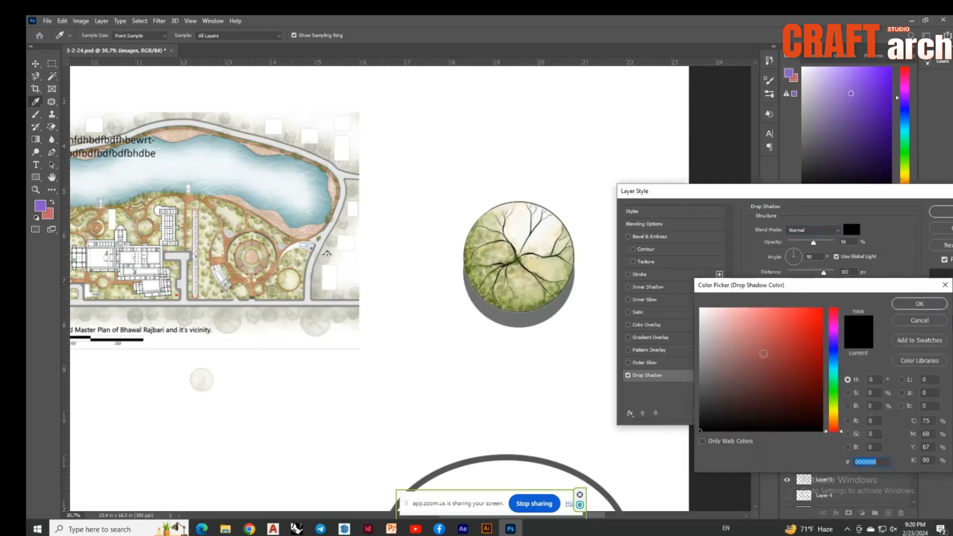
left_click(758, 343)
left_click(784, 342)
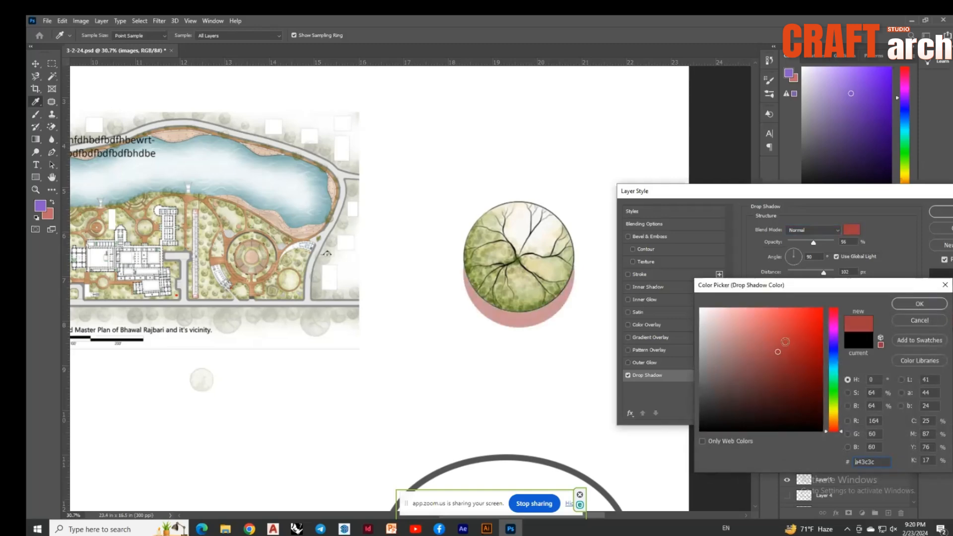
left_click(835, 352)
left_click(834, 363)
left_click(755, 336)
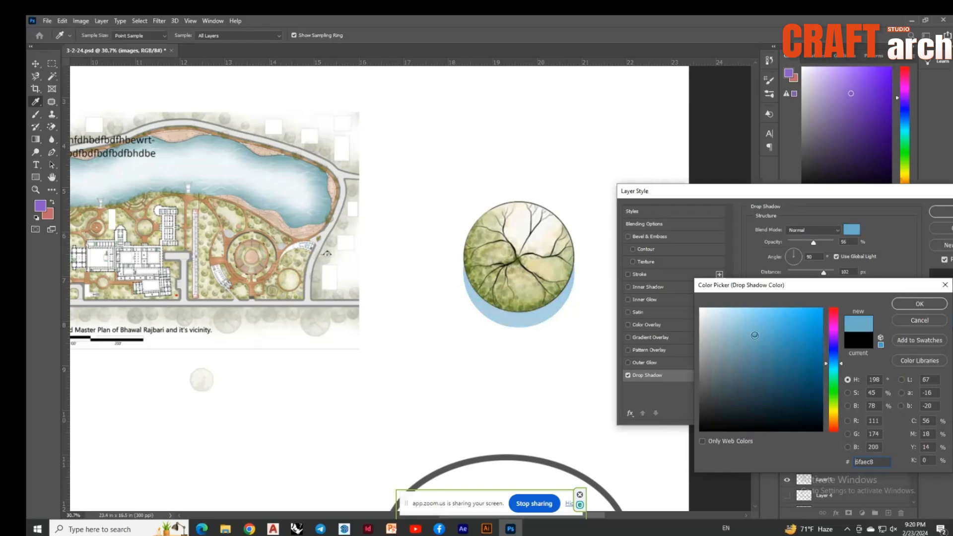
left_click(759, 350)
left_click(772, 358)
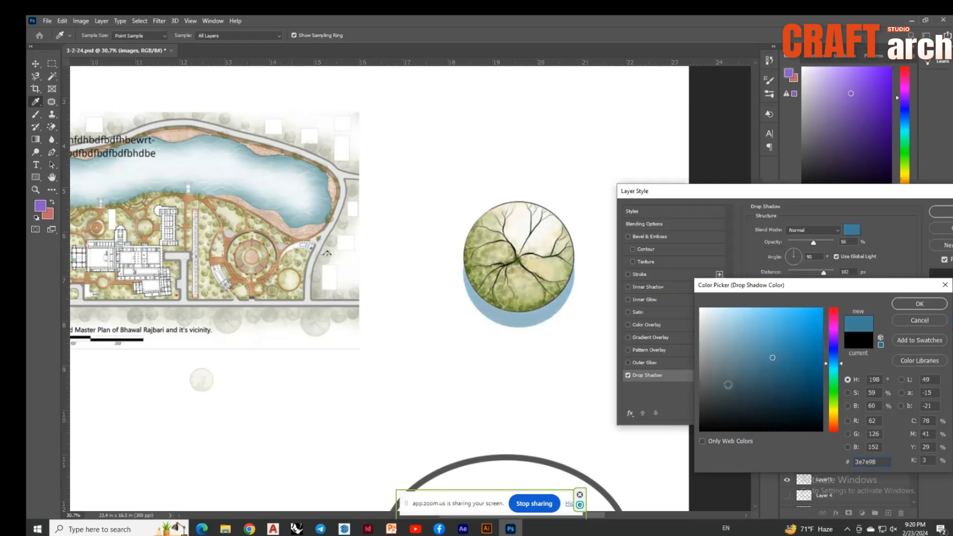
left_click_drag(725, 385, 647, 447)
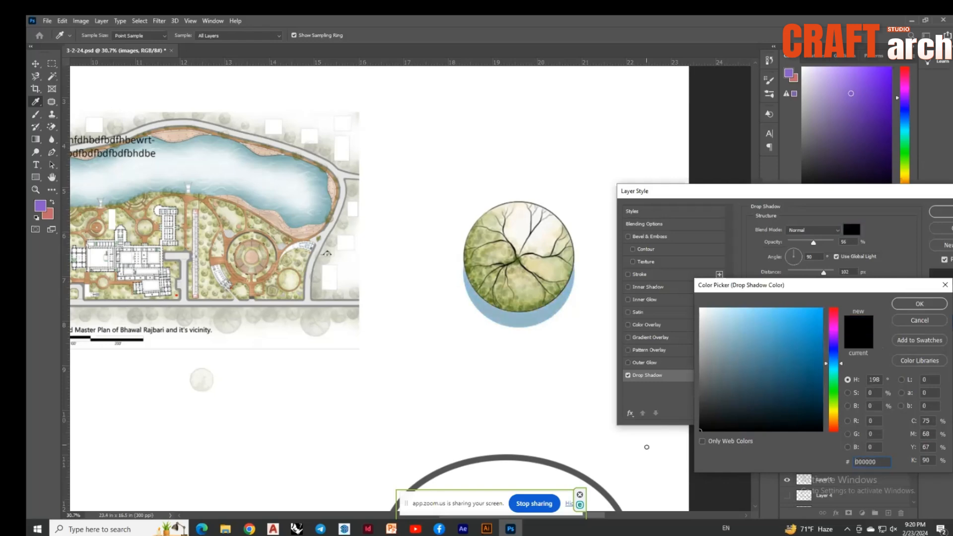
left_click(919, 304)
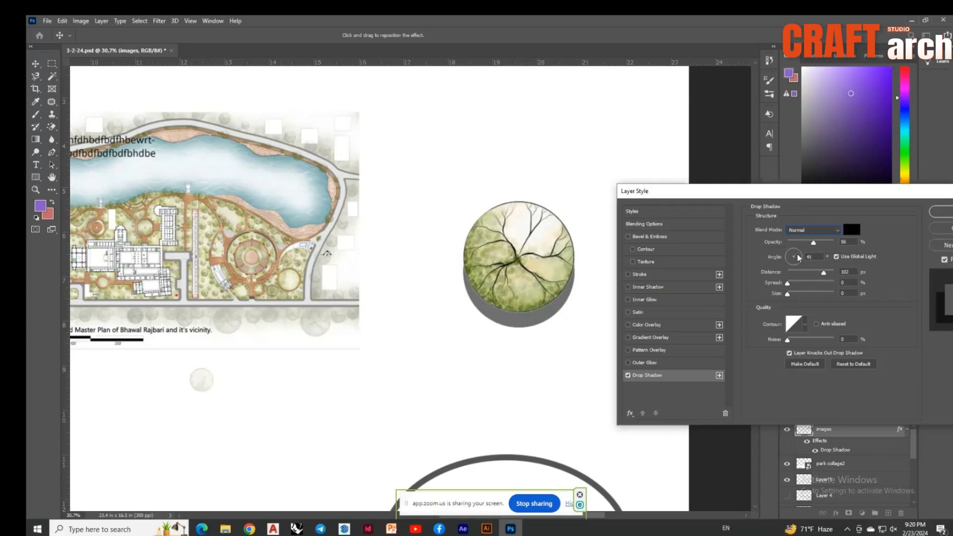
Set the drop shadow's angle to 12°, distance to 83 px and opacity to 28%, and apply the layer style
left_click(797, 254)
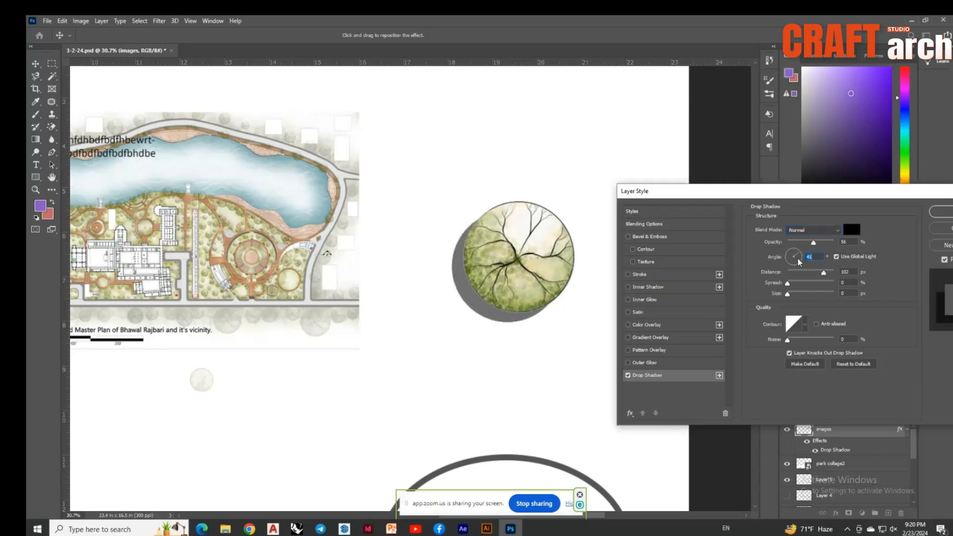
left_click(798, 261)
mouse_move(797, 261)
left_mouse_down()
mouse_move(837, 273)
mouse_move(818, 275)
mouse_move(800, 243)
left_mouse_up()
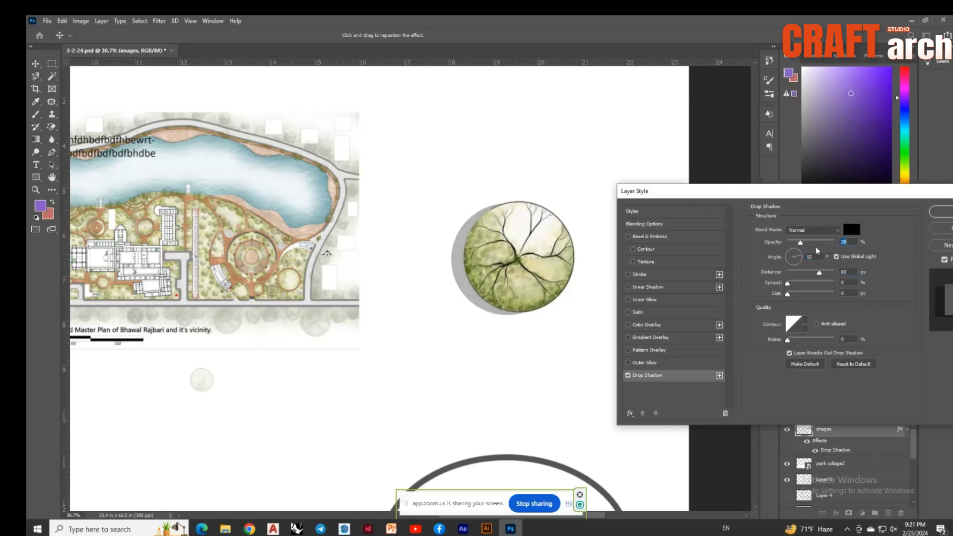
left_click(938, 213)
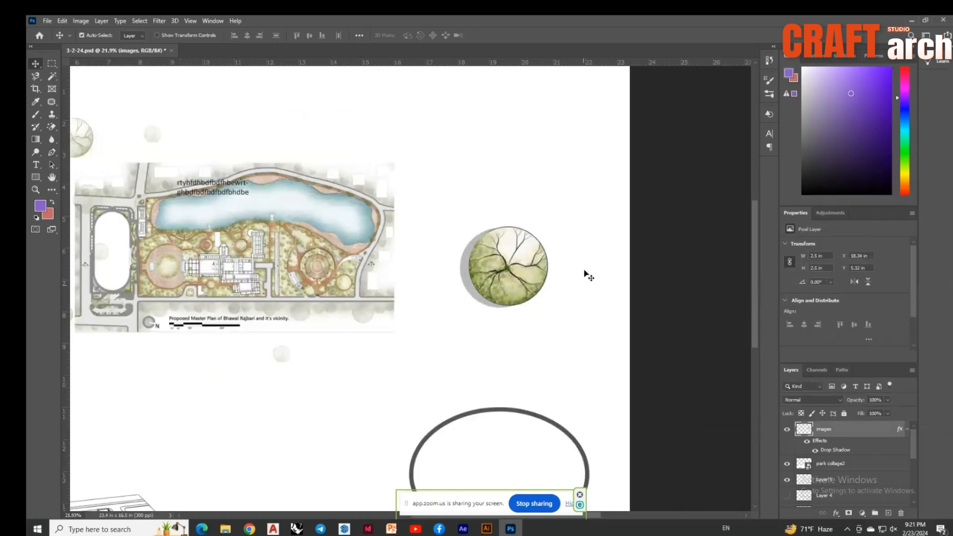
Move the tree up to about X 18.38 in, Y 1.53 in, and shift the faded tree collage slightly left and down
scroll(588, 276, "down", 2)
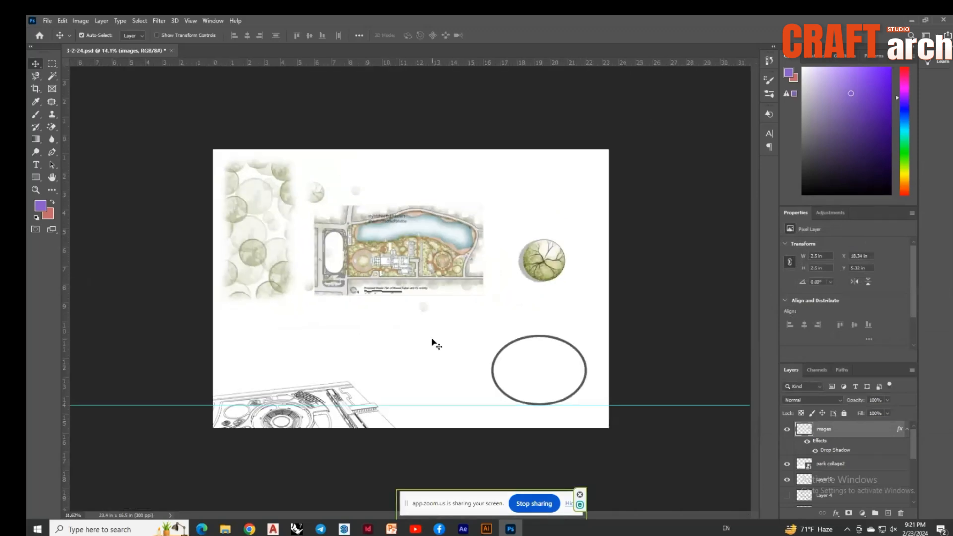
scroll(445, 342, "down", 1)
scroll(467, 318, "up", 2)
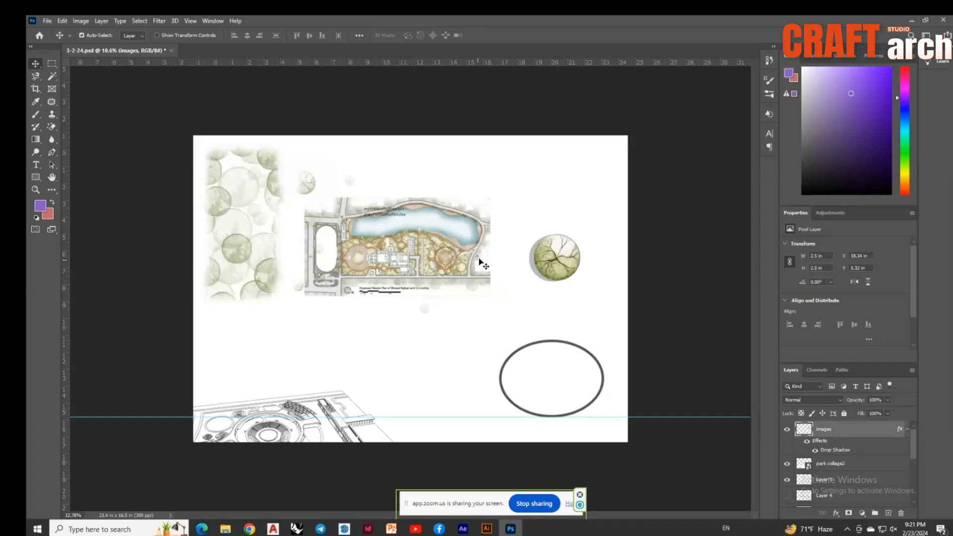
scroll(480, 263, "up", 2)
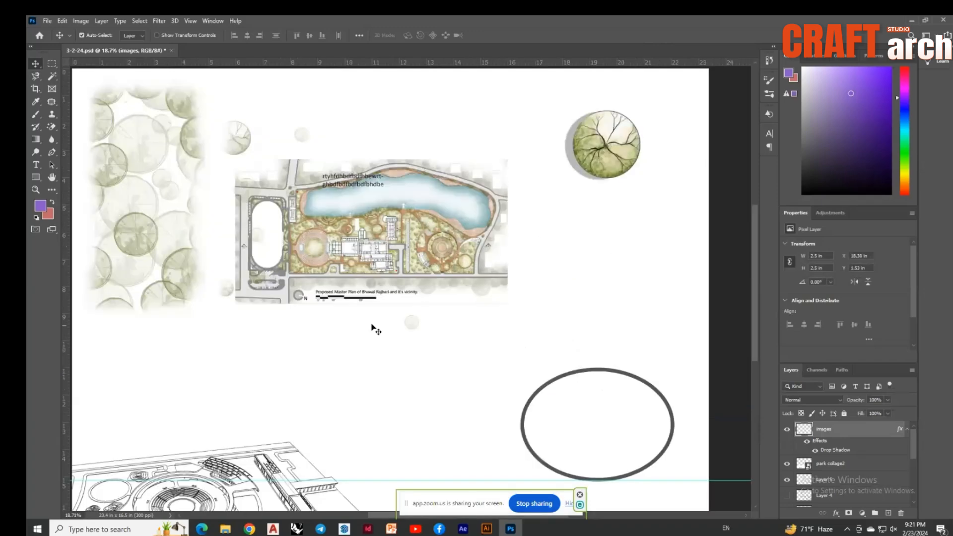
scroll(347, 325, "down", 2)
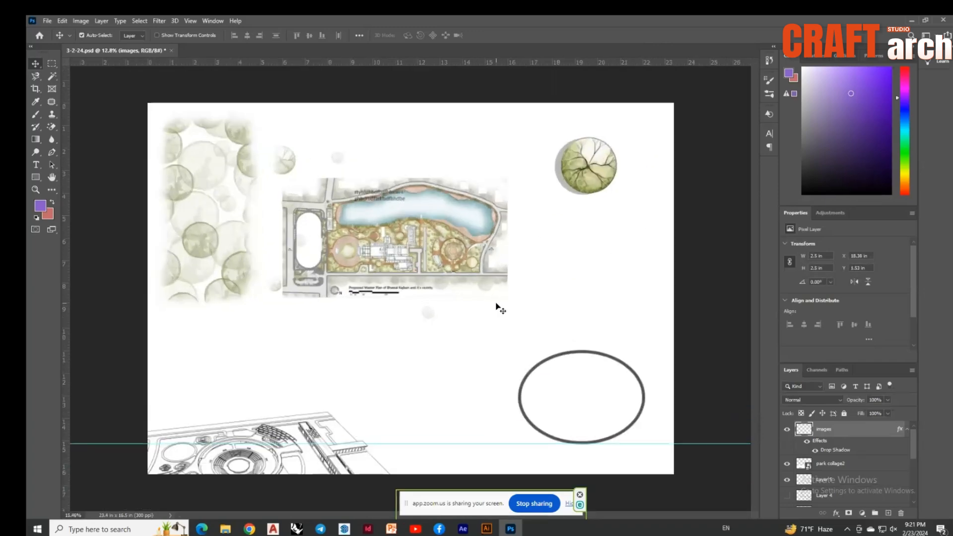
scroll(496, 308, "up", 2)
left_click_drag(419, 315, 457, 347)
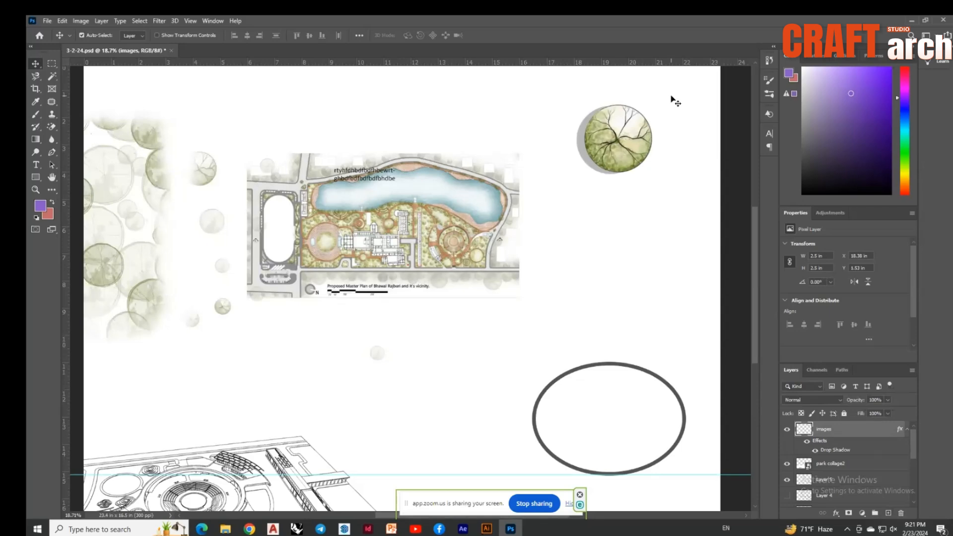
Compare the tree with and without its shadow by toggling the layer effects' visibility, leaving them on
scroll(659, 112, "up", 2)
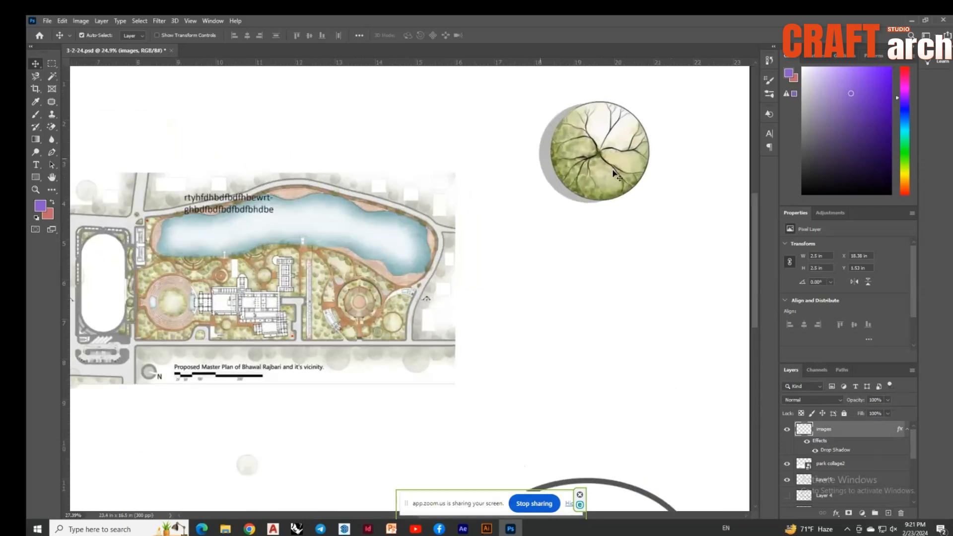
scroll(613, 173, "up", 1)
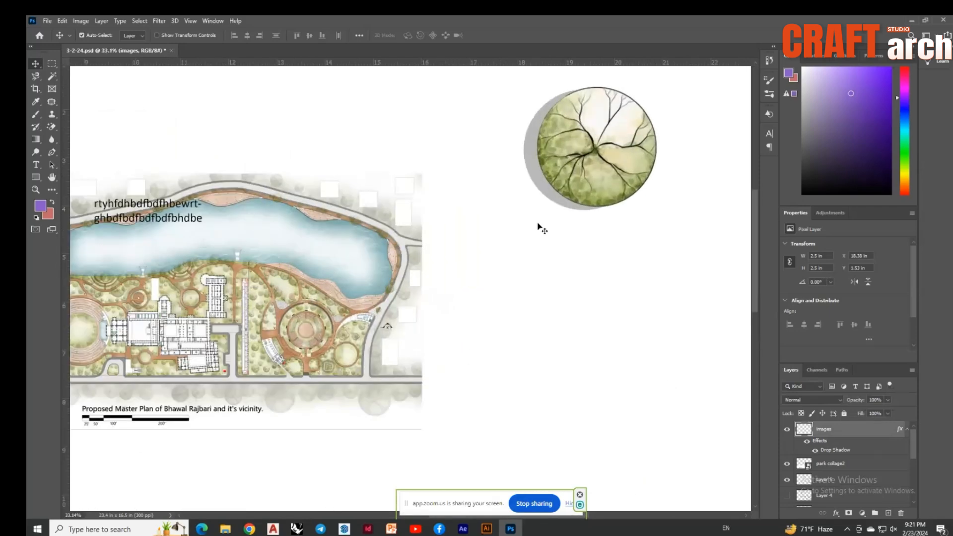
scroll(570, 169, "down", 5)
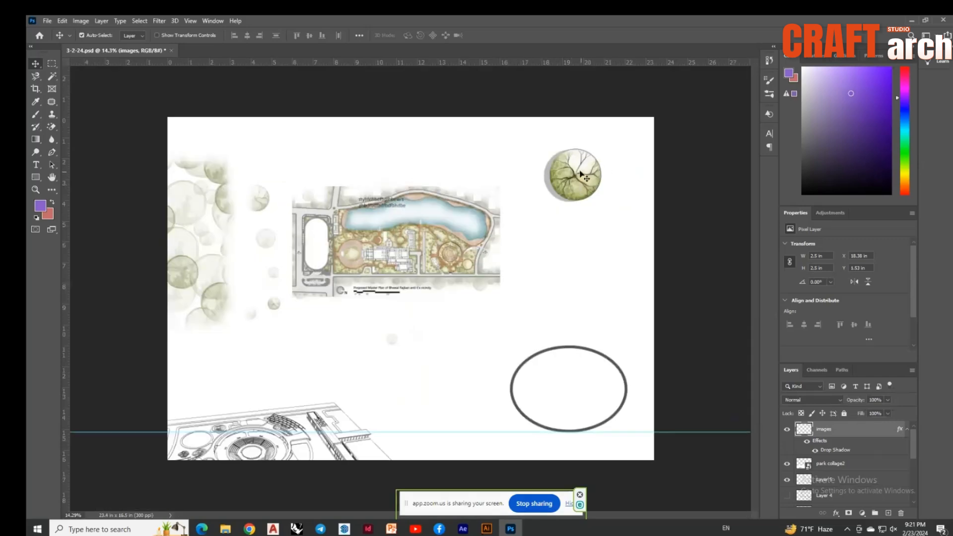
scroll(583, 175, "up", 2)
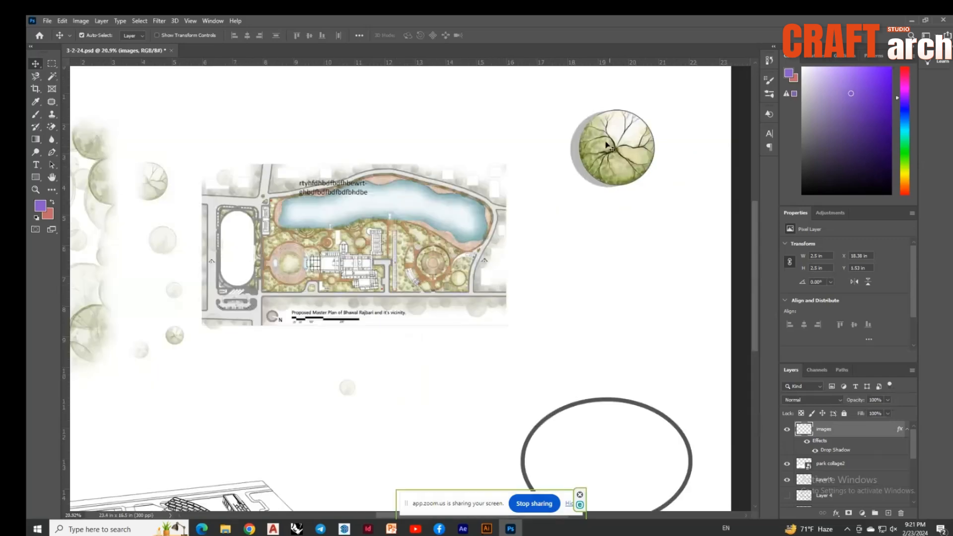
left_click(807, 441)
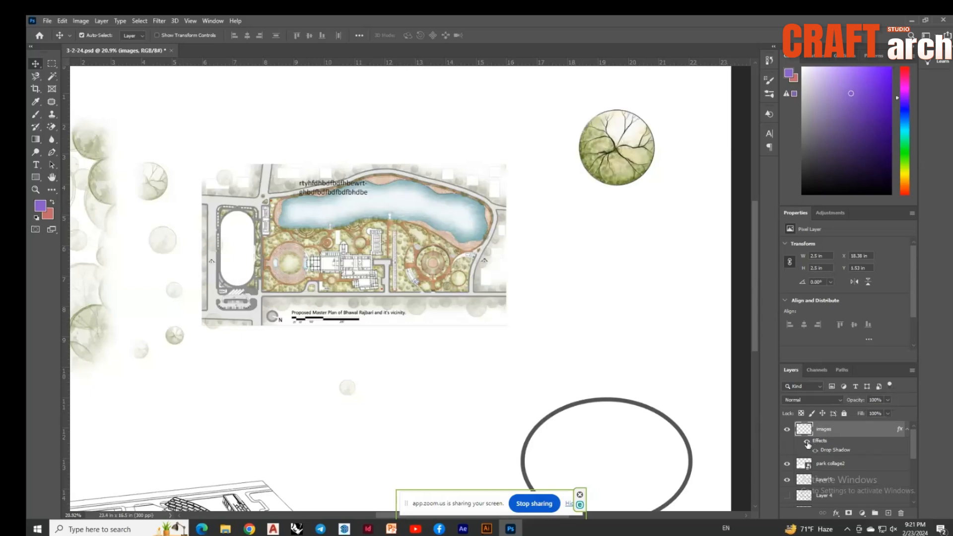
left_click(807, 441)
left_click(807, 441)
left_click(807, 442)
left_click(807, 442)
left_click(807, 441)
Add a new layer, set the Brush tool to the 250 px round tree-top tip, and stamp a trial tree right of the plan
left_click(888, 513)
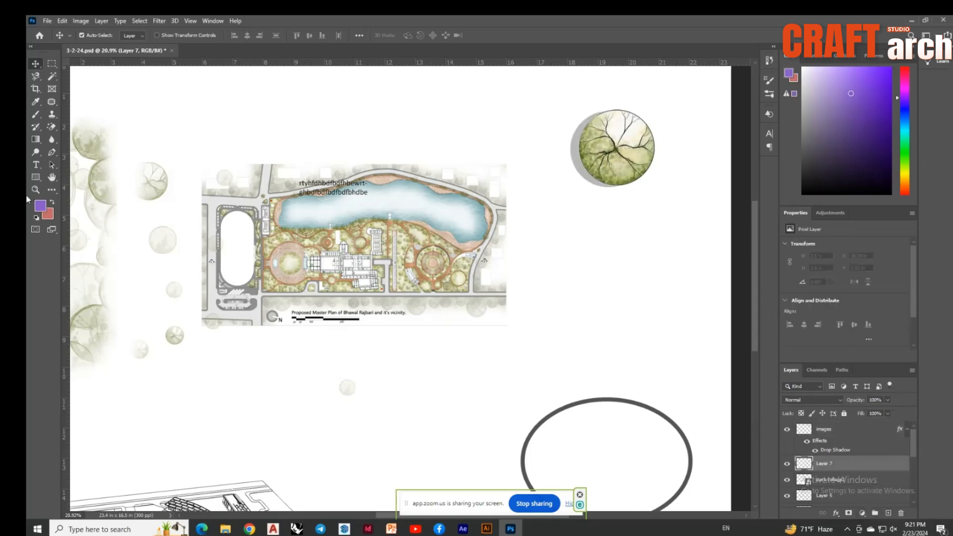
left_click(35, 116)
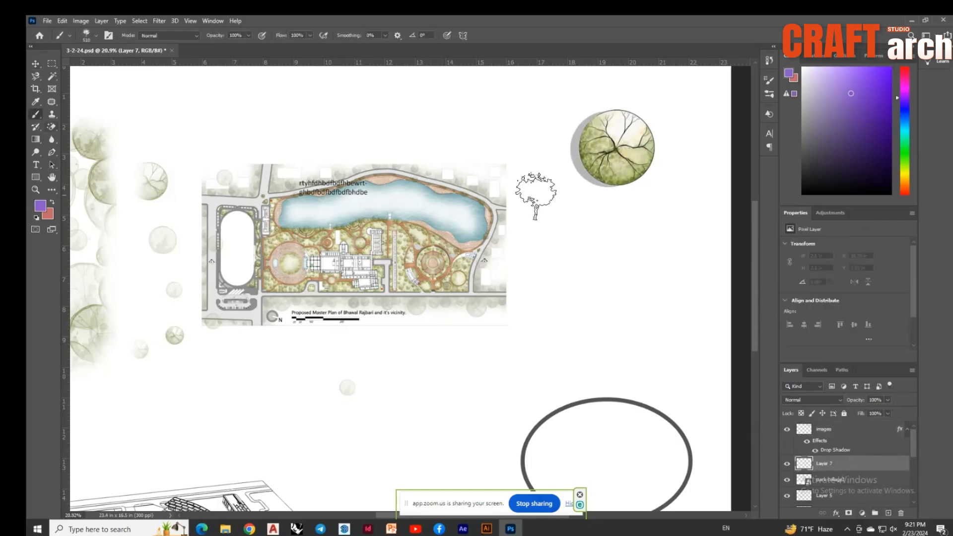
left_click(769, 80)
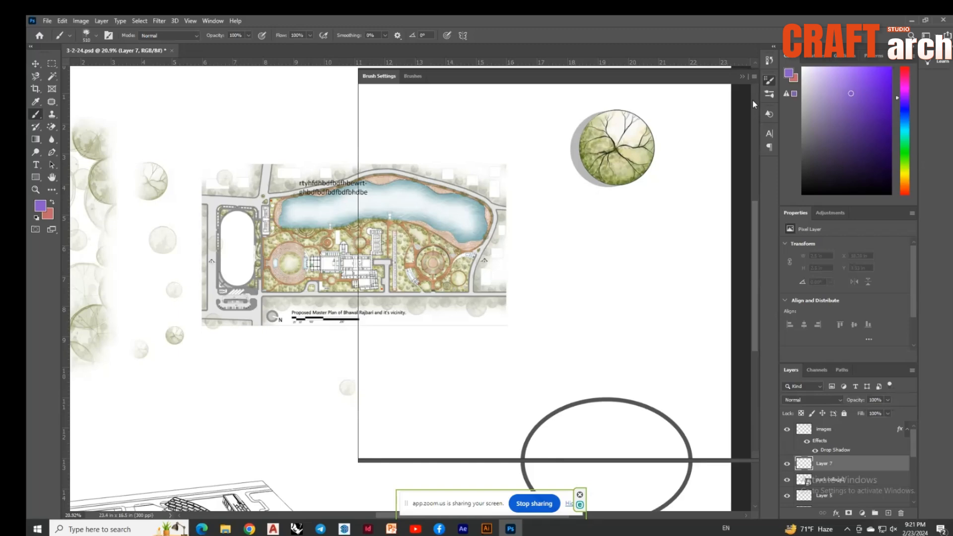
left_click(666, 190)
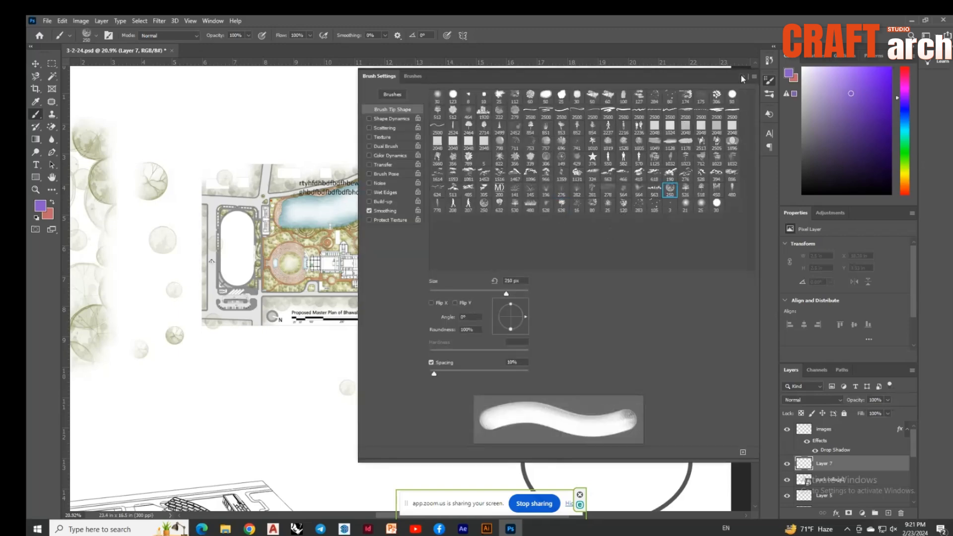
left_click(742, 75)
left_click(562, 325)
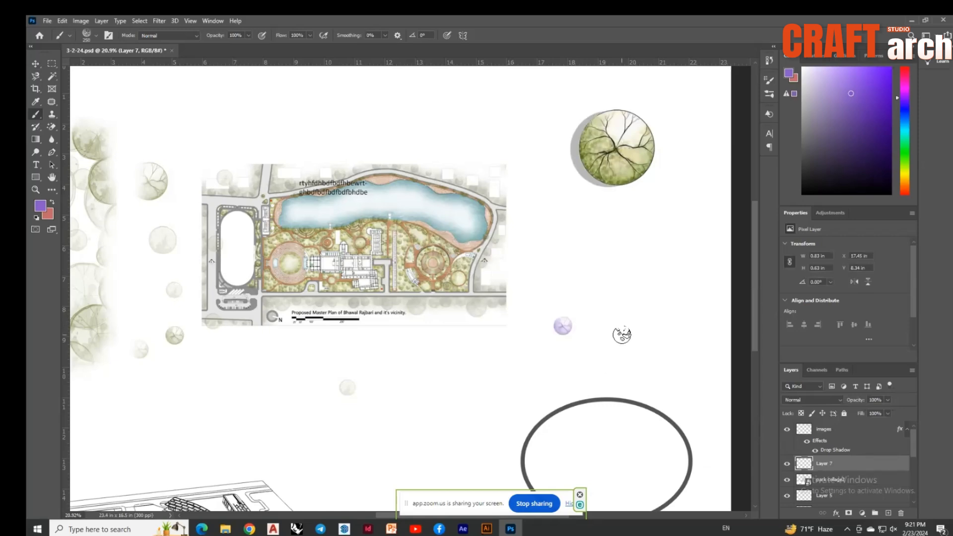
Replace the trial stamp using foreground color 5b7040, stamping five trees between the master plan and the sheet's right edge
left_click(40, 205)
left_click(833, 401)
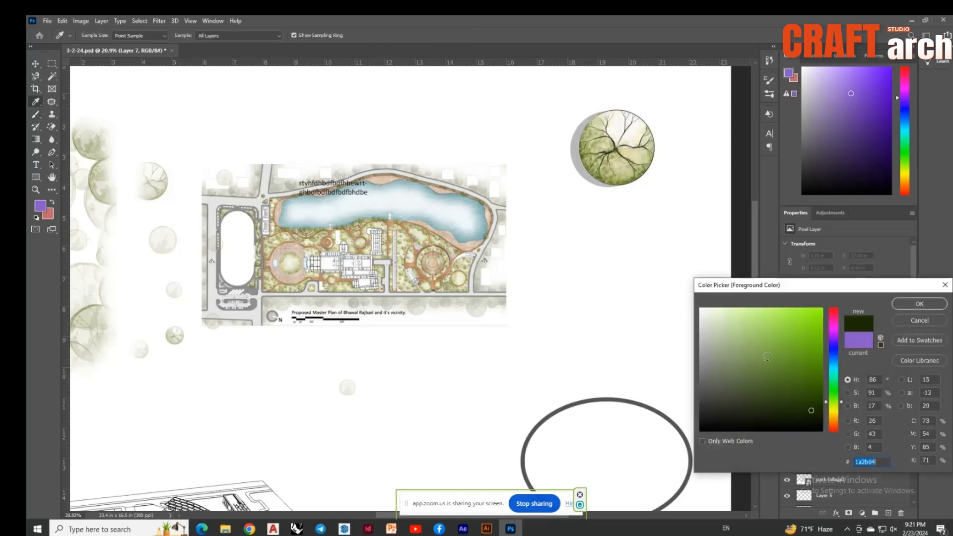
left_click(751, 377)
left_click(899, 304)
left_click(564, 333)
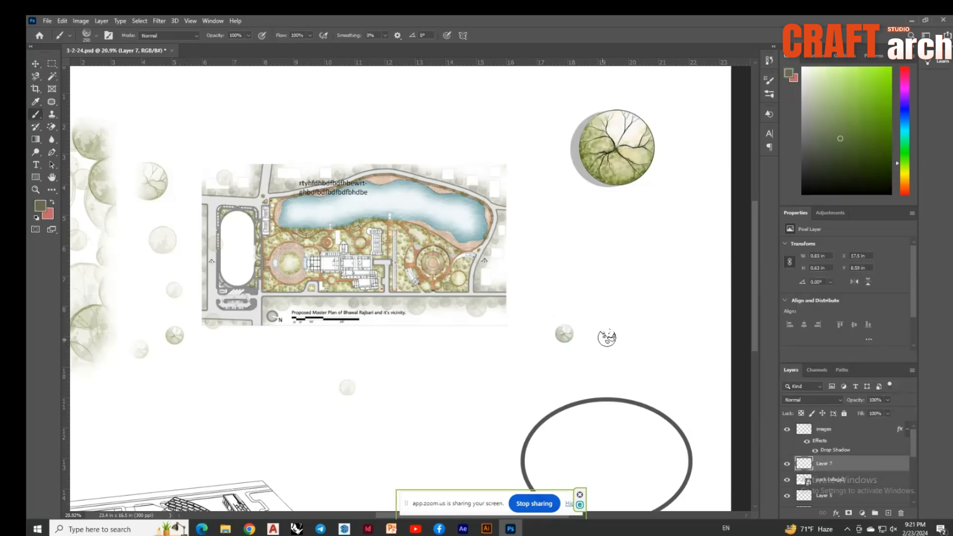
left_click(611, 275)
left_click(647, 320)
left_click(601, 326)
left_click(623, 373)
Set the foreground color to the lighter green 7f9364 and stamp four more trees among the existing ones
left_click(40, 205)
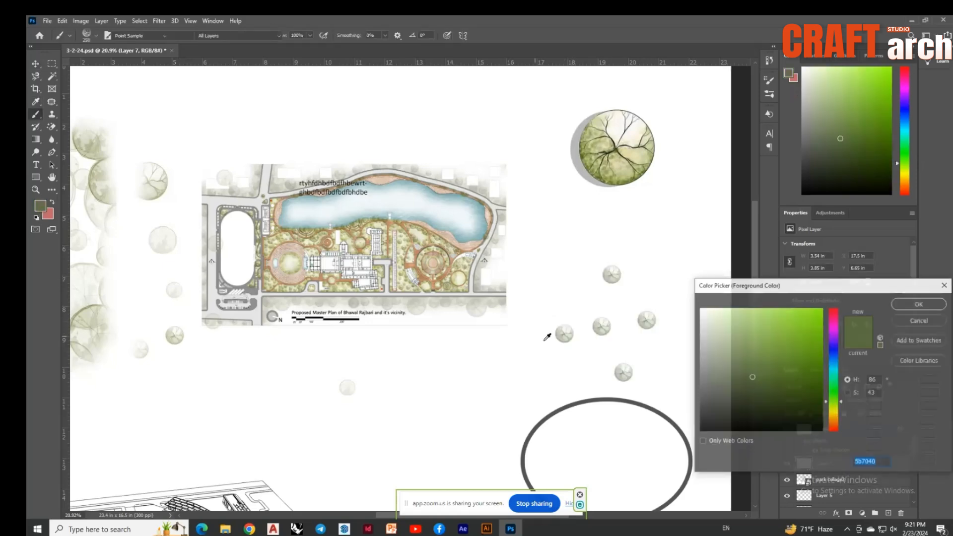
left_click(739, 359)
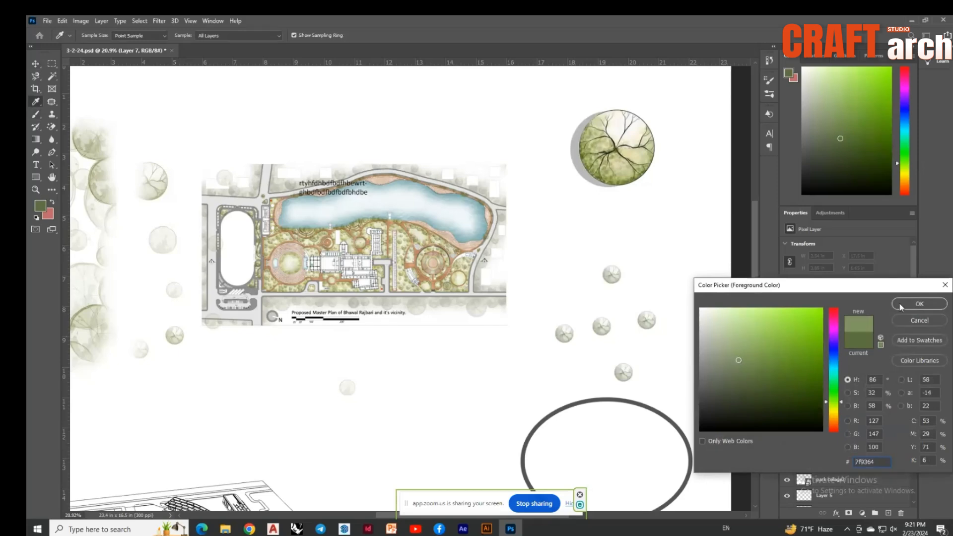
left_click(919, 304)
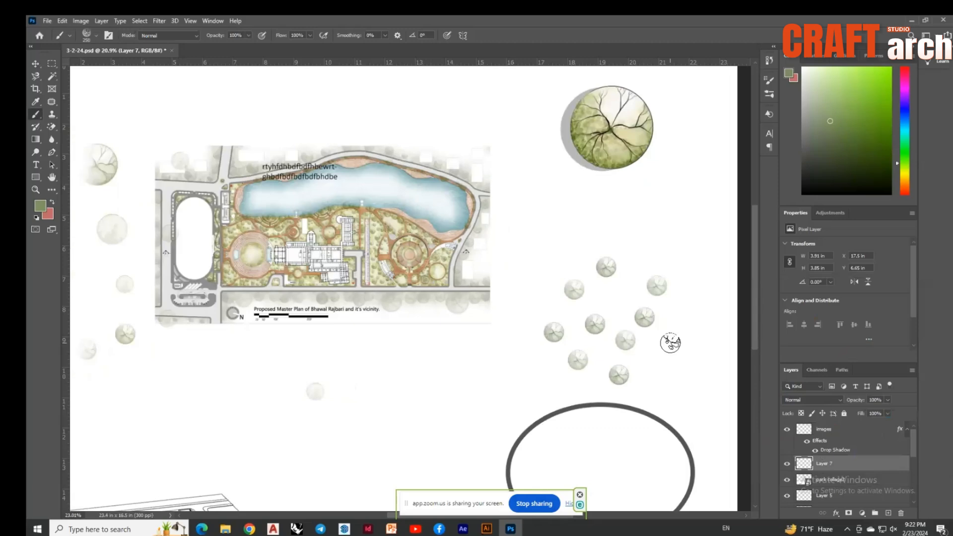
Shift the stamped tree group slightly right and up, to about X 17.68 in, Y 6.39 in
scroll(670, 343, "up", 2)
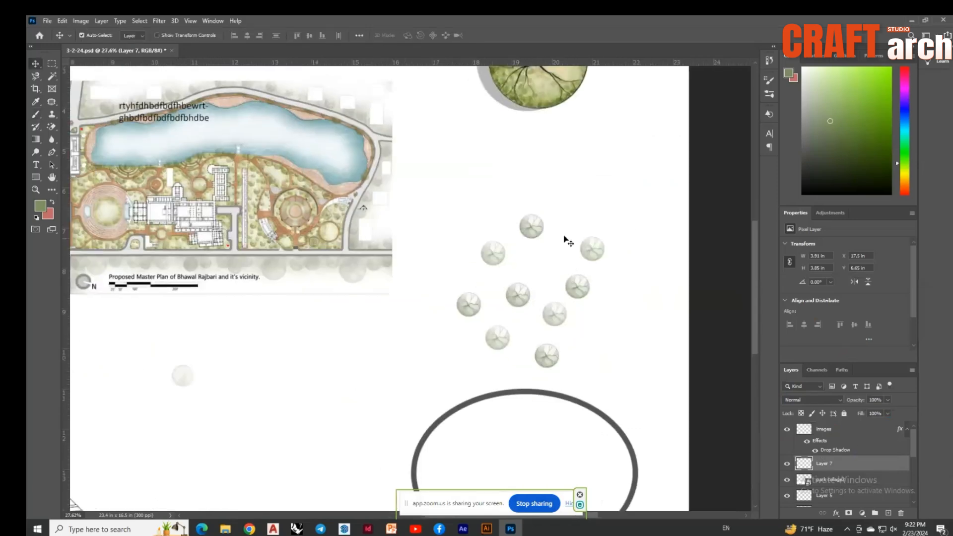
scroll(496, 350, "down", 2)
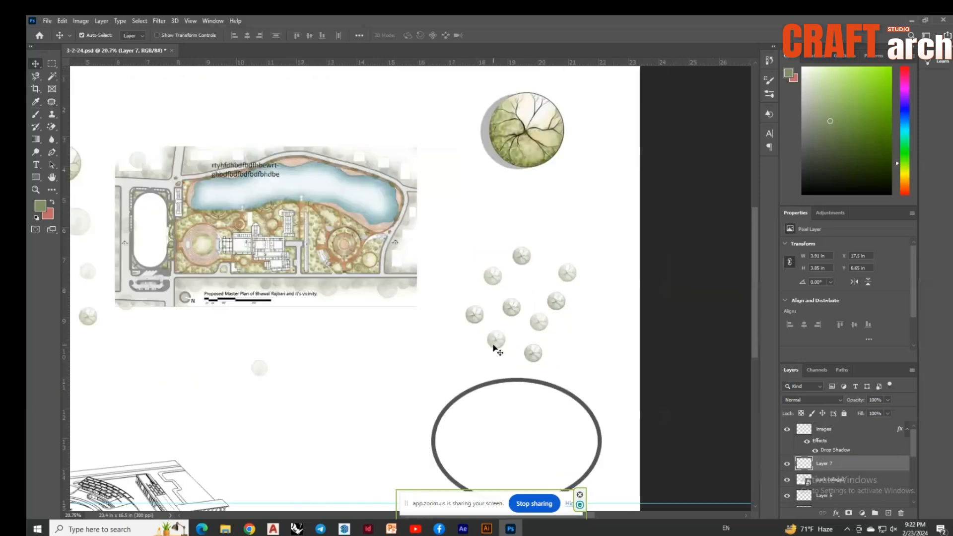
scroll(565, 283, "up", 2)
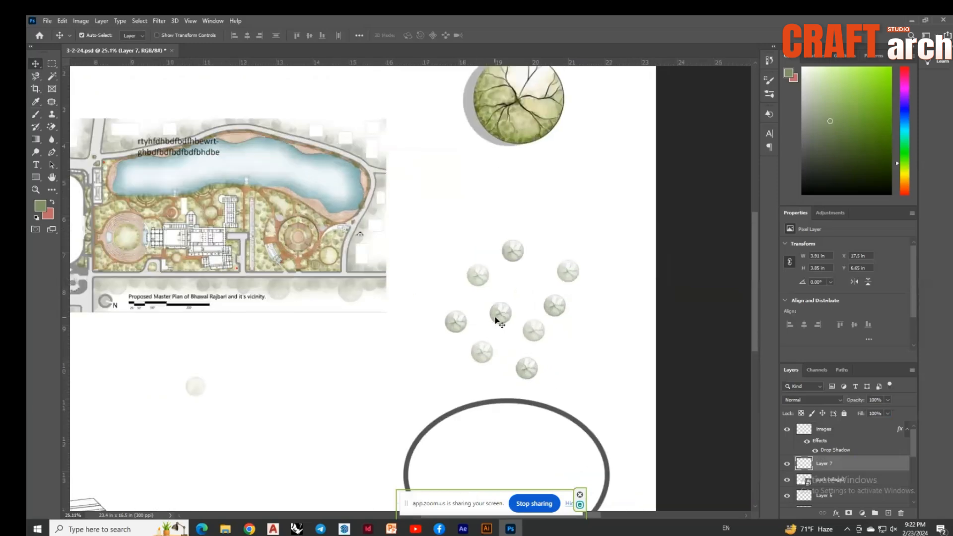
left_click_drag(500, 317, 506, 309)
Try a drop shadow on the stamped tree layer with a shorter distance and higher opacity
double_click(862, 463)
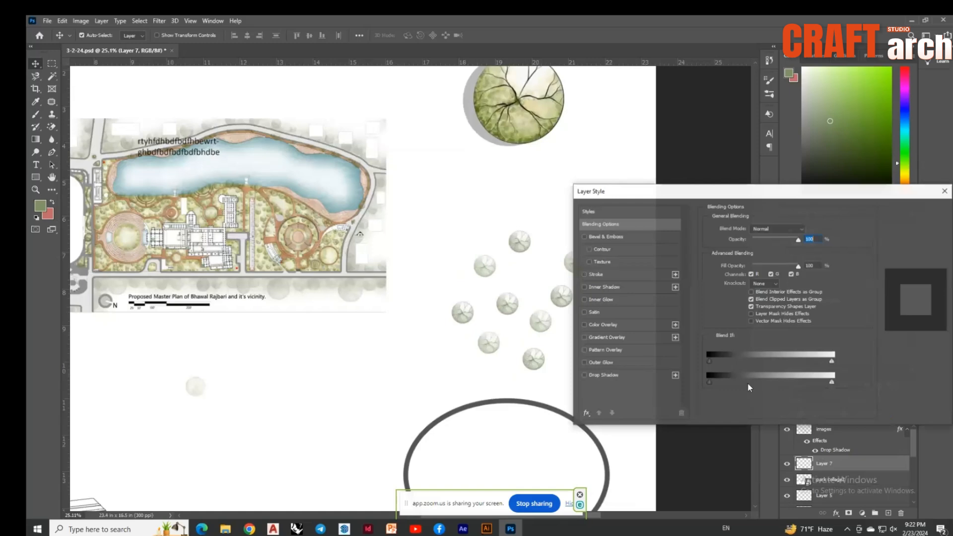
left_click(600, 375)
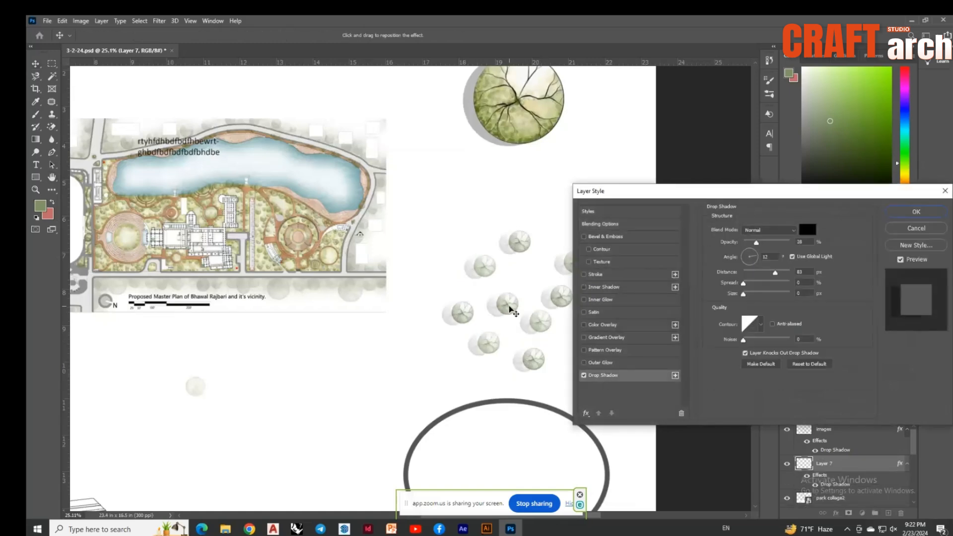
scroll(509, 308, "up", 1)
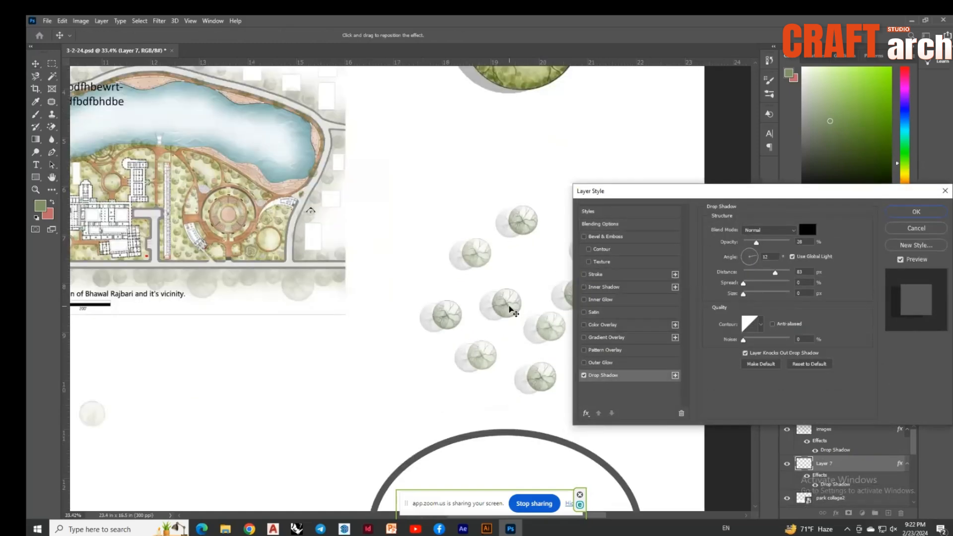
scroll(511, 310, "up", 1)
scroll(512, 312, "up", 1)
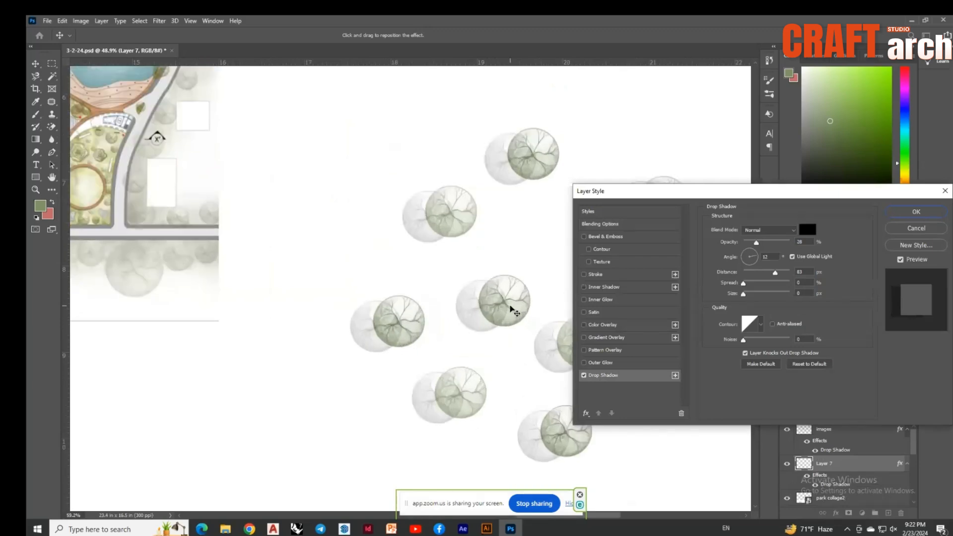
left_click_drag(511, 308, 416, 305)
scroll(457, 343, "down", 1)
left_click_drag(775, 273, 766, 248)
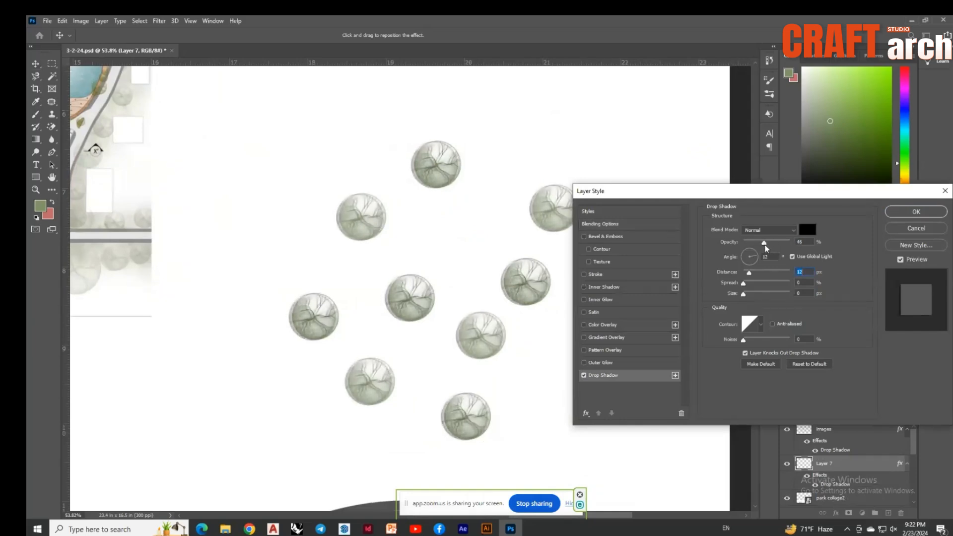
left_click(910, 228)
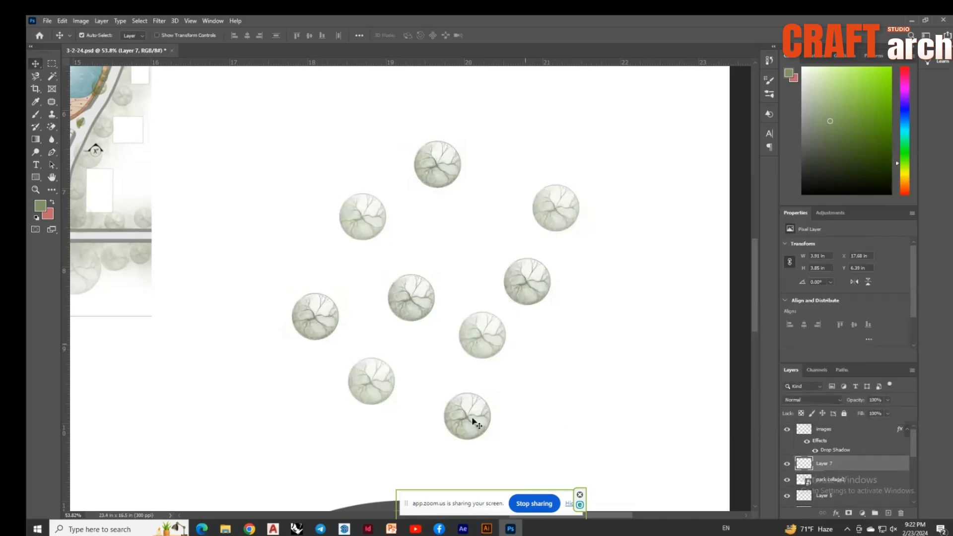
Move the large shadowed tree below the master plan and scale it down to about 0.98 in wide and high
scroll(473, 421, "down", 2)
scroll(567, 410, "down", 2)
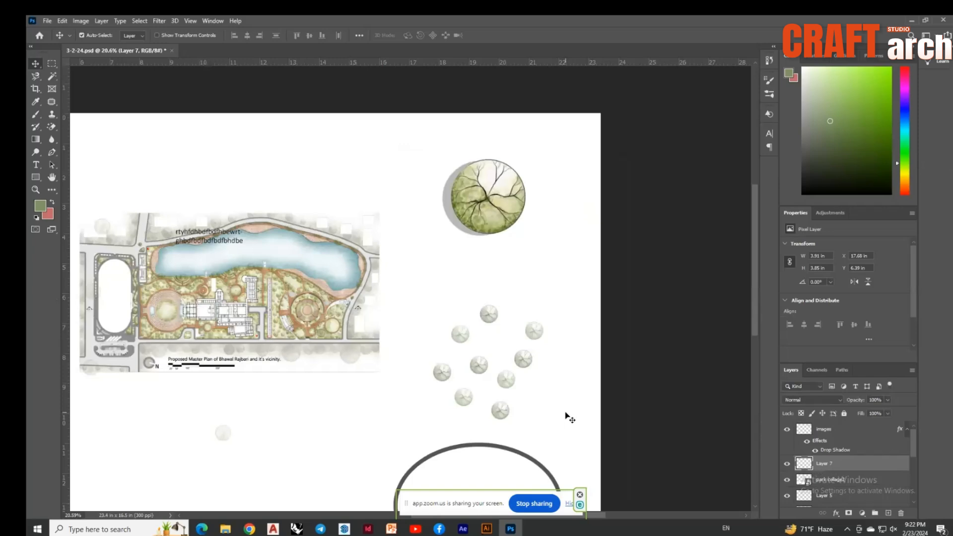
scroll(567, 418, "down", 2)
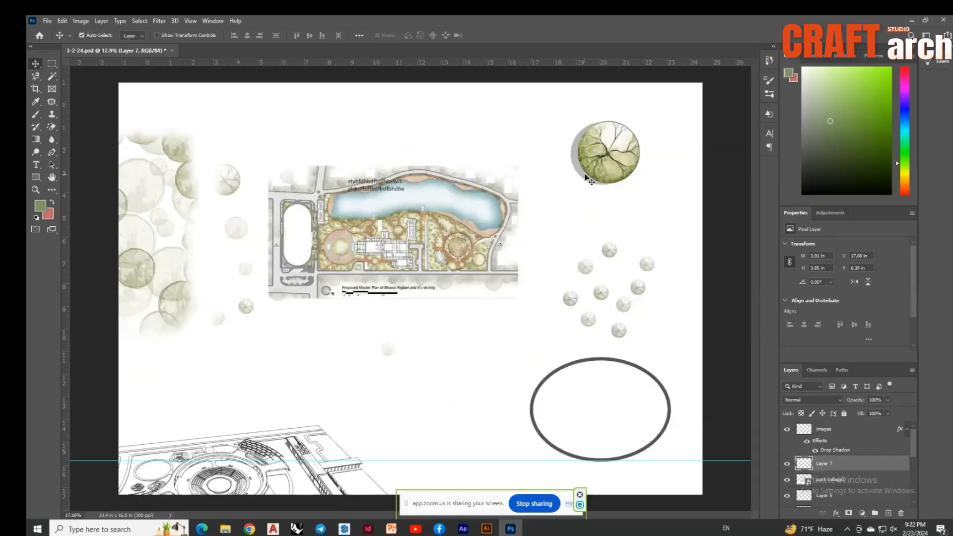
scroll(588, 180, "up", 2)
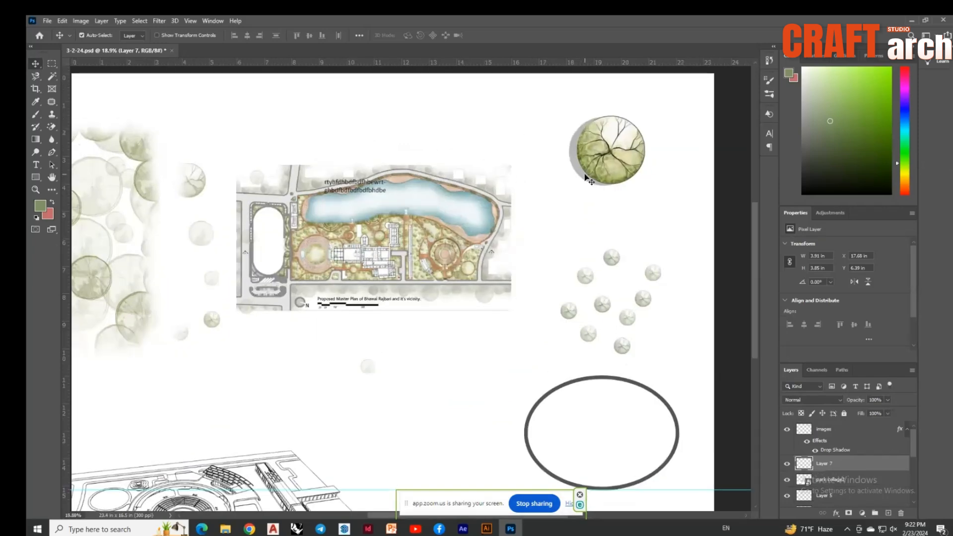
left_click_drag(601, 159, 388, 424)
key("ctrl+t")
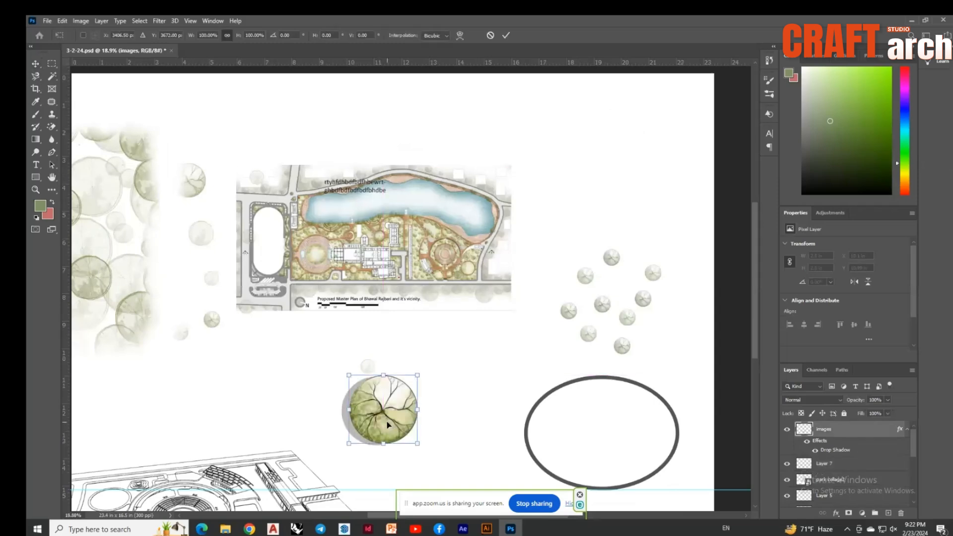
left_click_drag(417, 443, 413, 405)
key("Return")
Duplicate the small shadowed tree four times, spreading the copies in a loose cluster below the master plan
left_click_drag(413, 405, 462, 405)
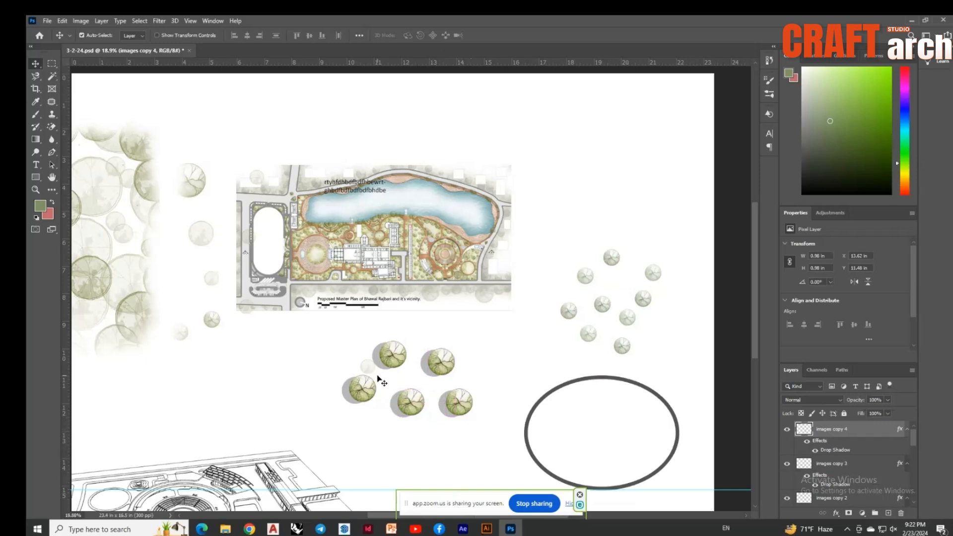
scroll(381, 380, "down", 3)
scroll(453, 355, "up", 1)
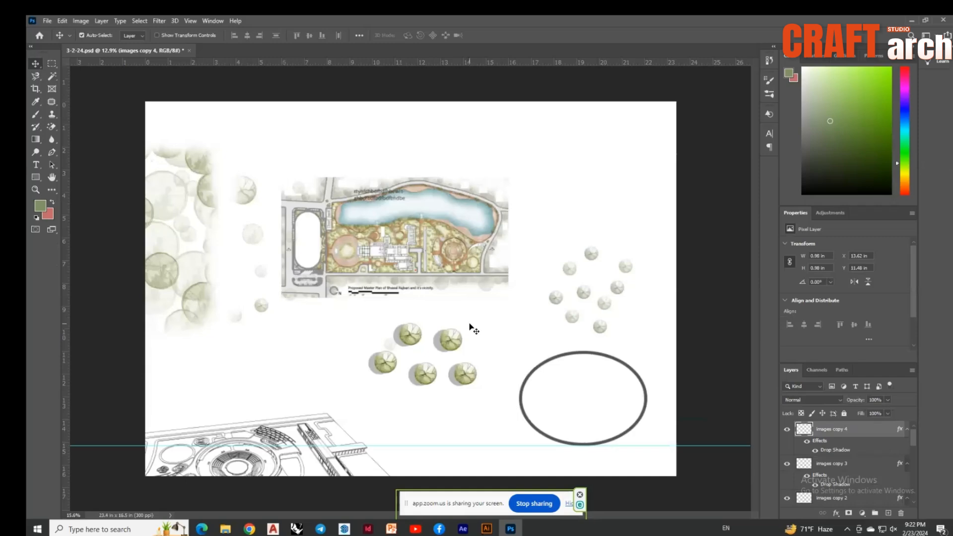
scroll(442, 367, "up", 2)
scroll(418, 397, "down", 1)
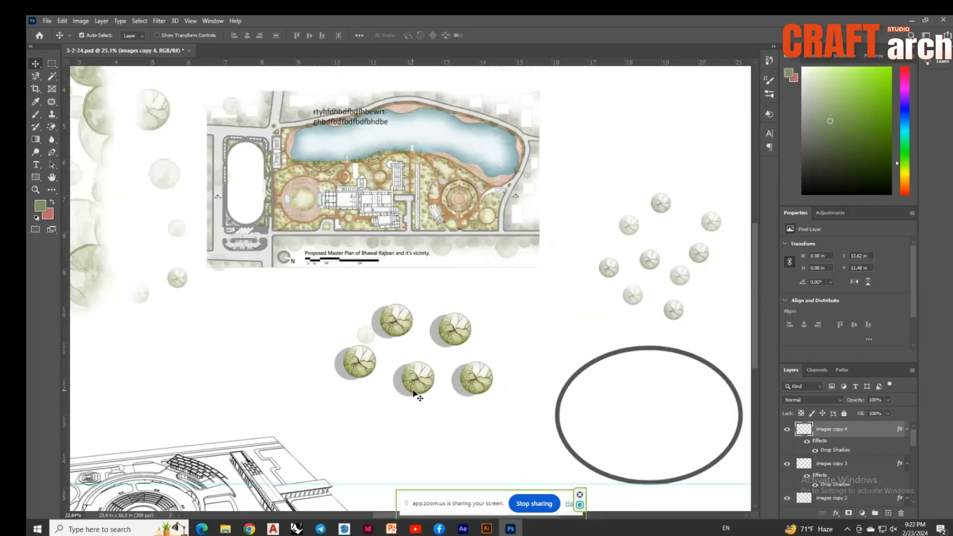
Add six more copies of the small shadowed tree, scattering them around the cluster and toward the sheet's bottom edge
scroll(418, 397, "up", 1)
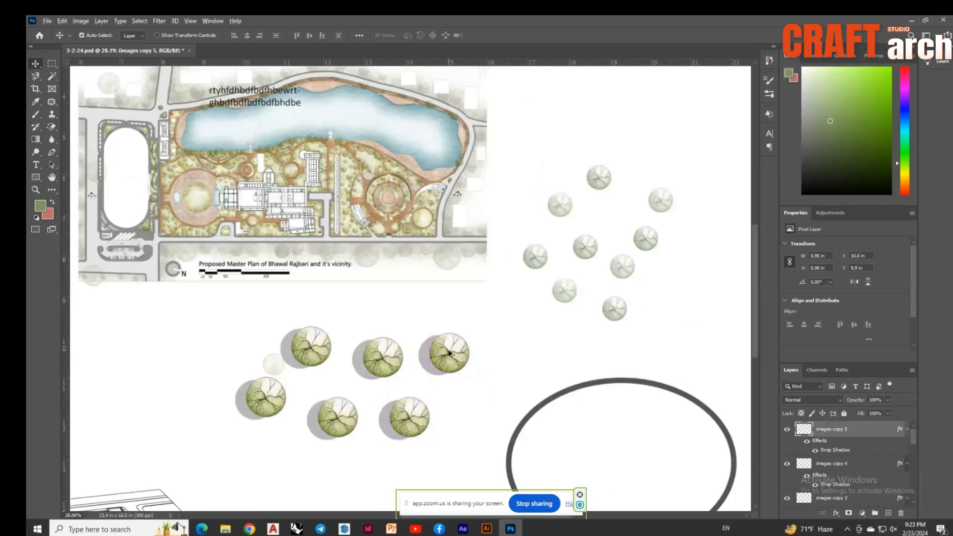
left_click_drag(448, 352, 471, 407)
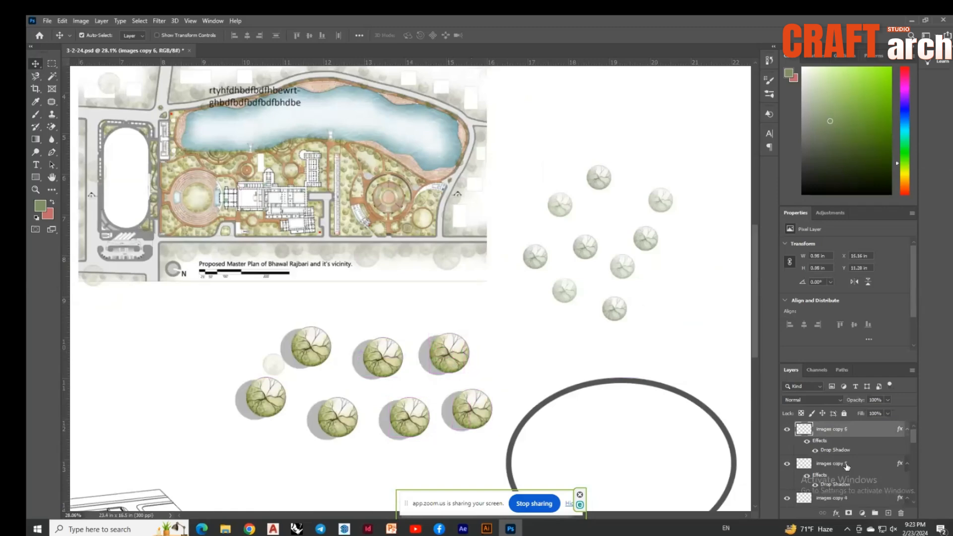
scroll(472, 327, "down", 3)
left_click_drag(472, 389, 454, 453)
scroll(841, 431, "down", 5)
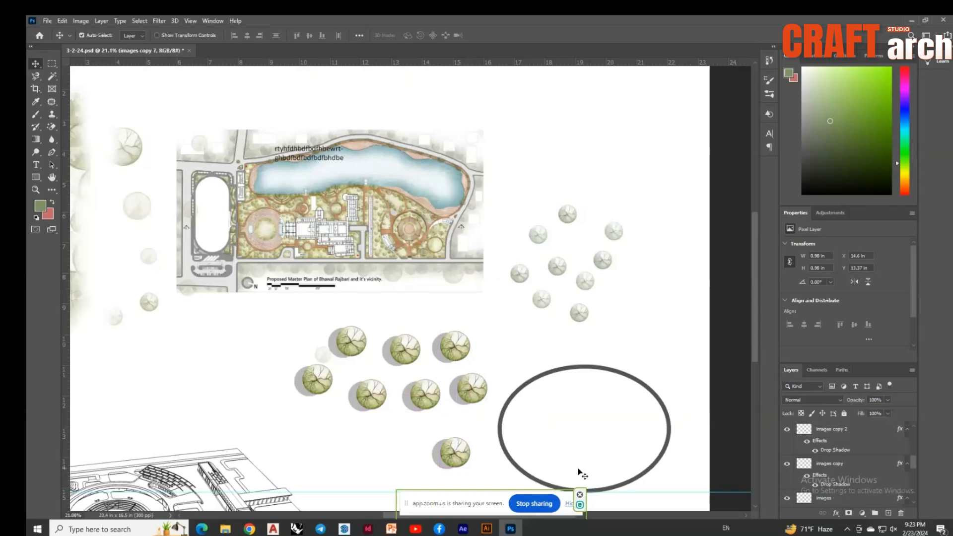
left_click_drag(370, 397, 330, 449)
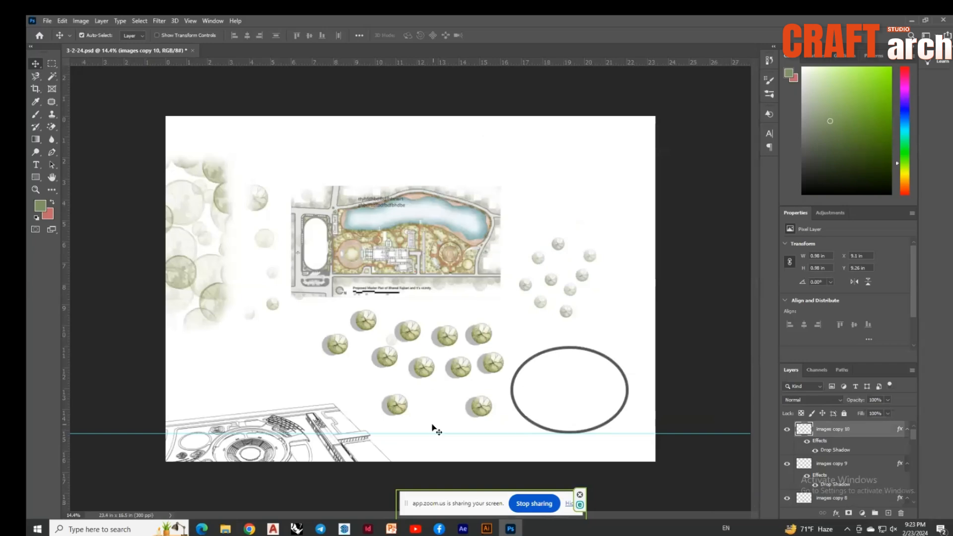
Select all shadowed tree layers from images copy 10 down to images and merge them into one layer
scroll(414, 382, "up", 2)
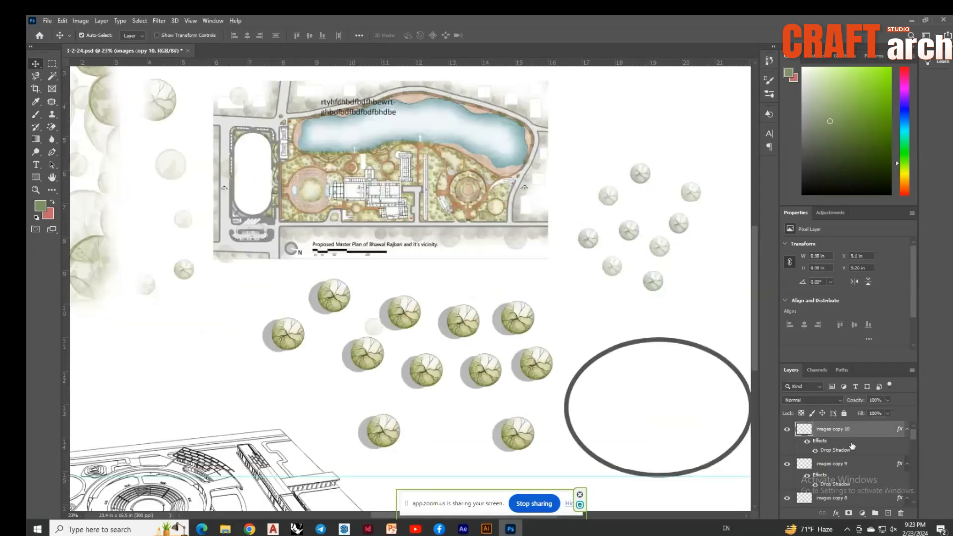
scroll(839, 456, "down", 5)
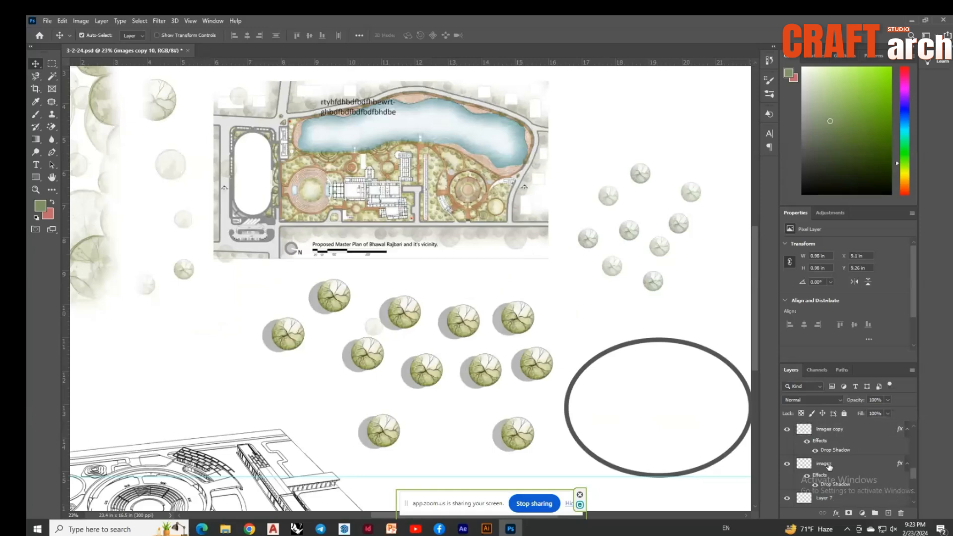
left_click(828, 465, "shift")
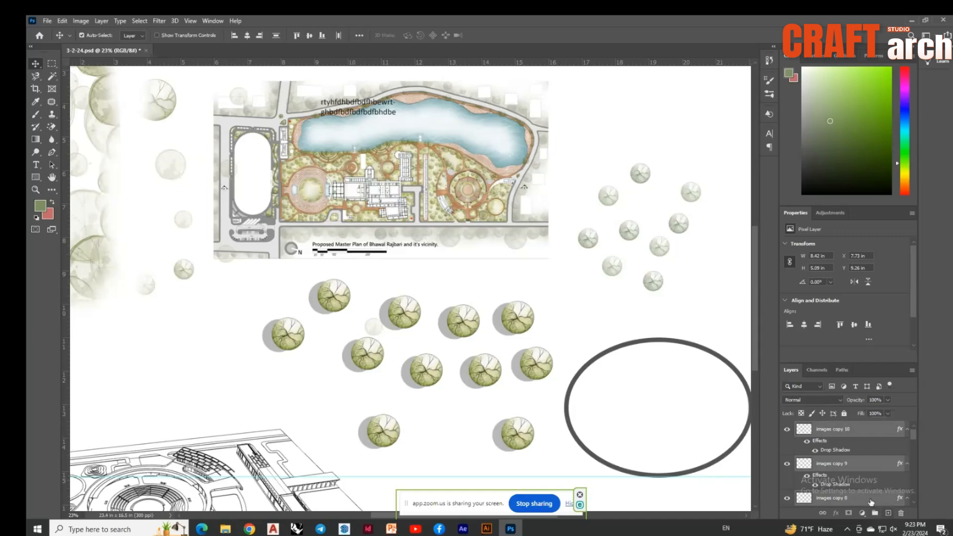
right_click(846, 494)
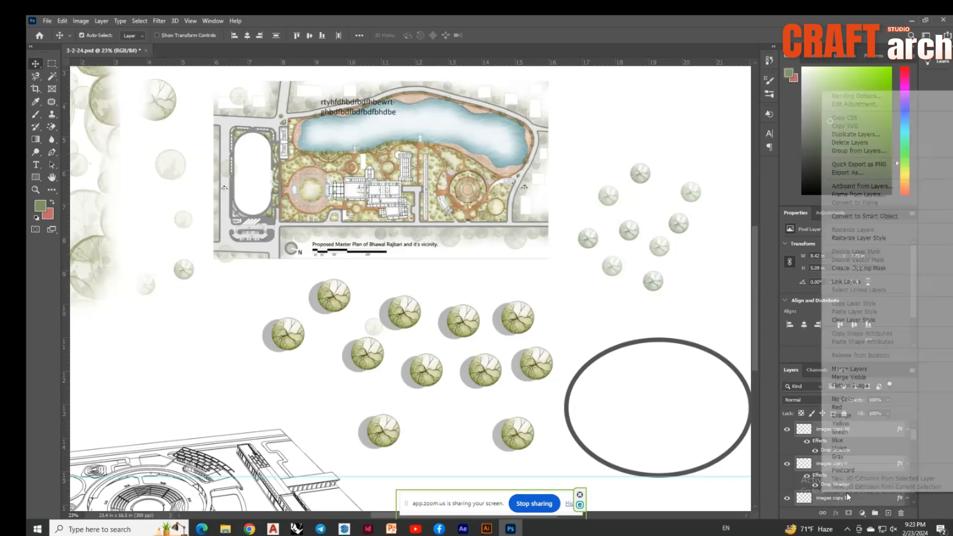
left_click(849, 369)
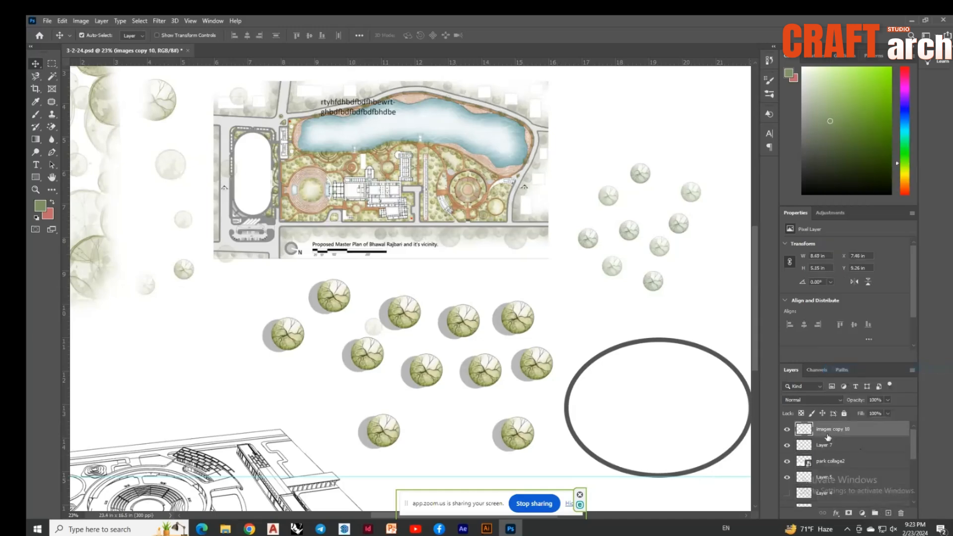
Toggle the visibility of the images copy 10 layer off and on to check which trees it contains
left_click(786, 429)
left_click(787, 430)
left_click(787, 430)
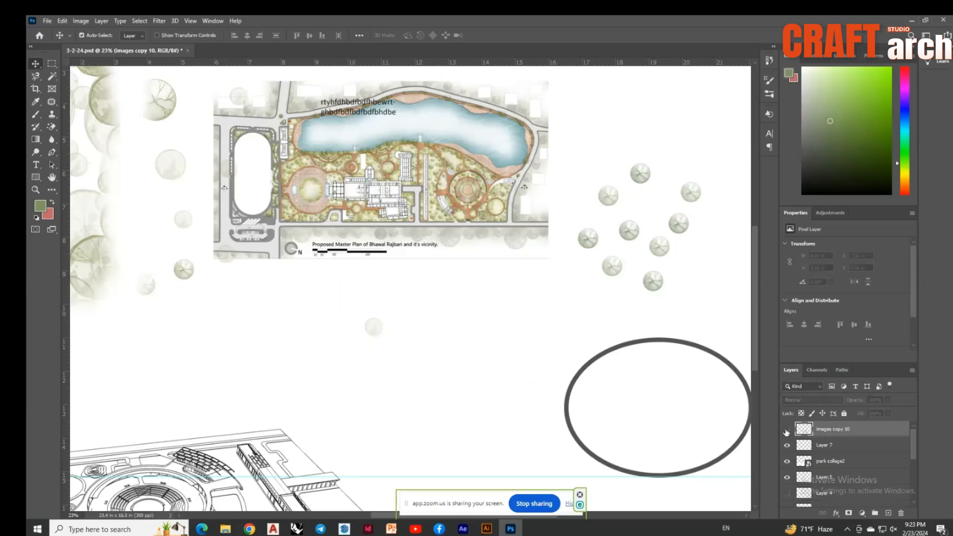
left_click(787, 431)
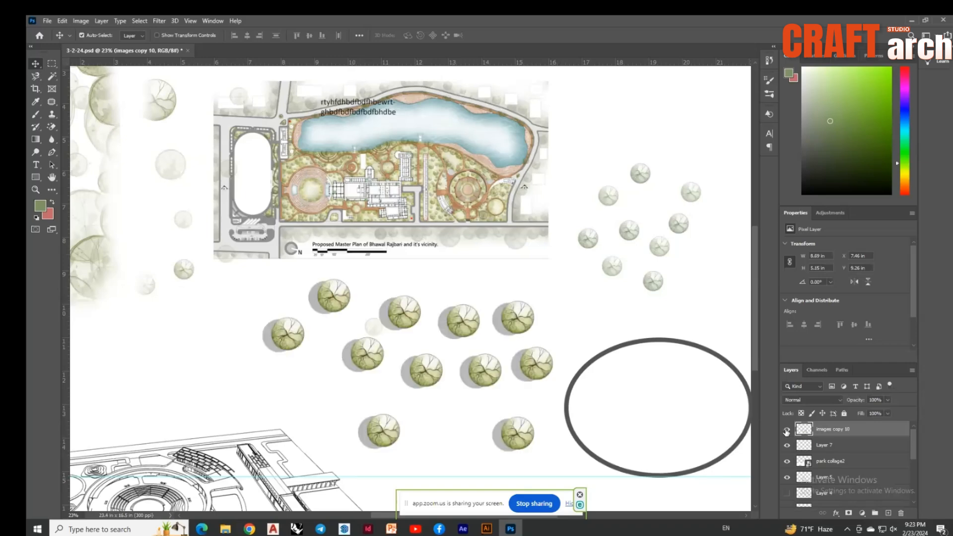
Move the merged shadowed tree cluster to the sheet's upper-right corner and shift the pale tree cluster slightly lower
scroll(453, 337, "down", 2)
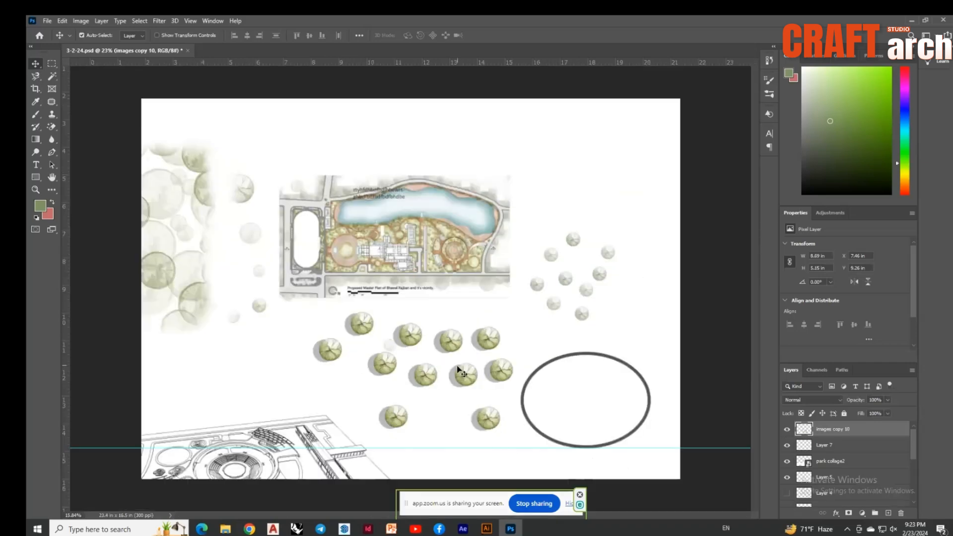
left_click_drag(483, 289, 602, 134)
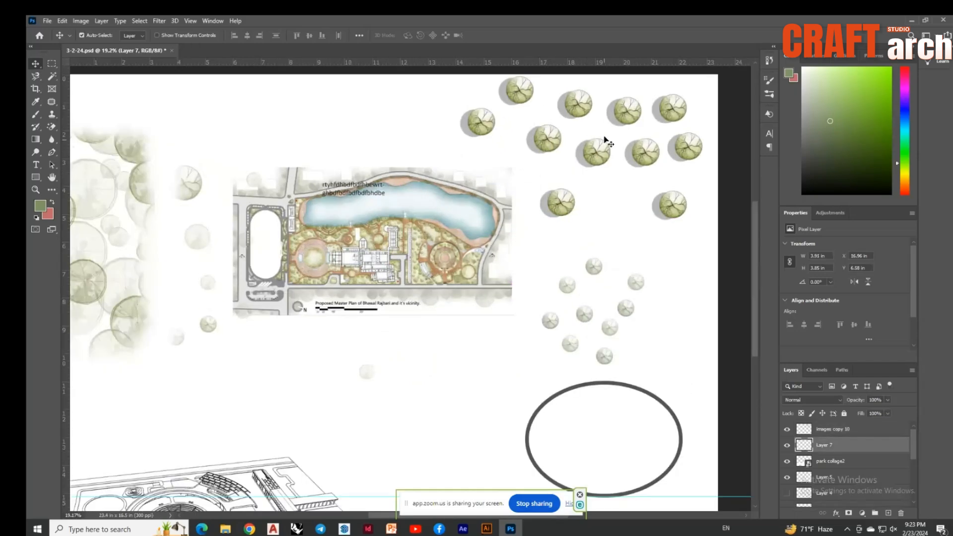
Compare the shadowed and pale tree clusters up close and across the whole sheet, toggling the visibility of Layer 7
scroll(629, 113, "up", 2)
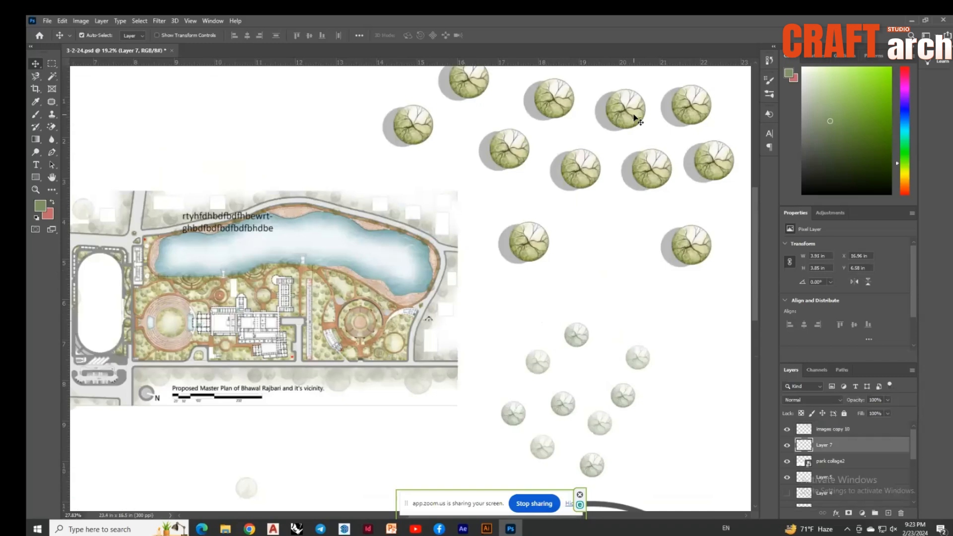
scroll(640, 139, "up", 2)
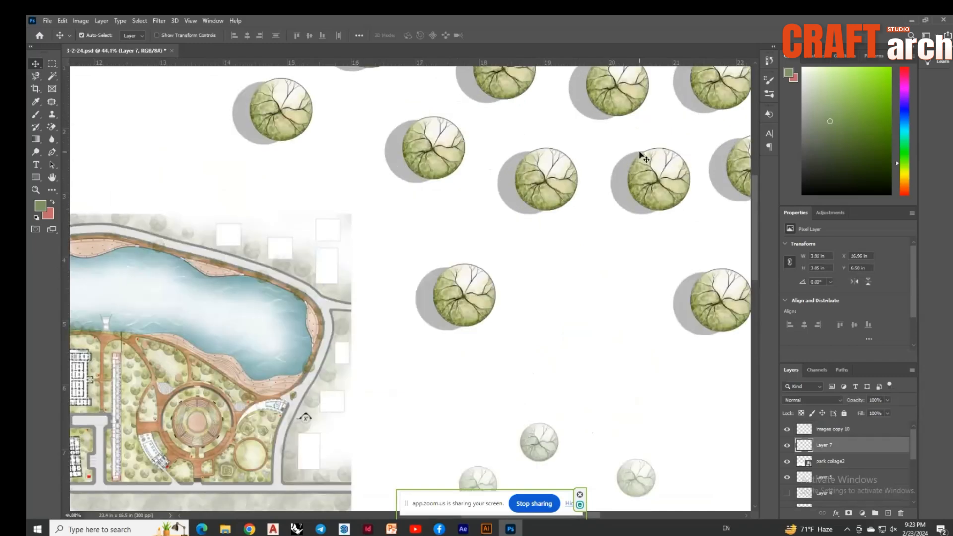
scroll(174, 255, "down", 3)
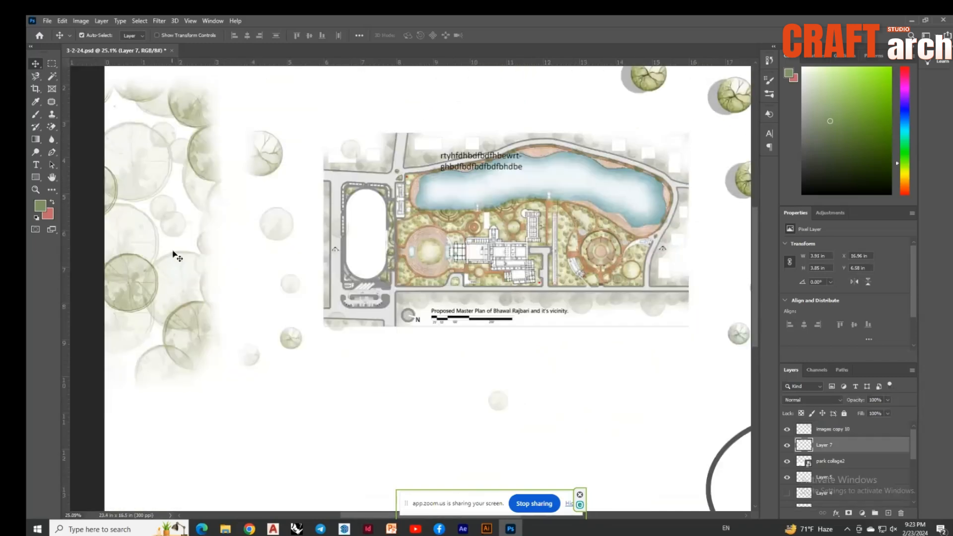
scroll(181, 297, "down", 2)
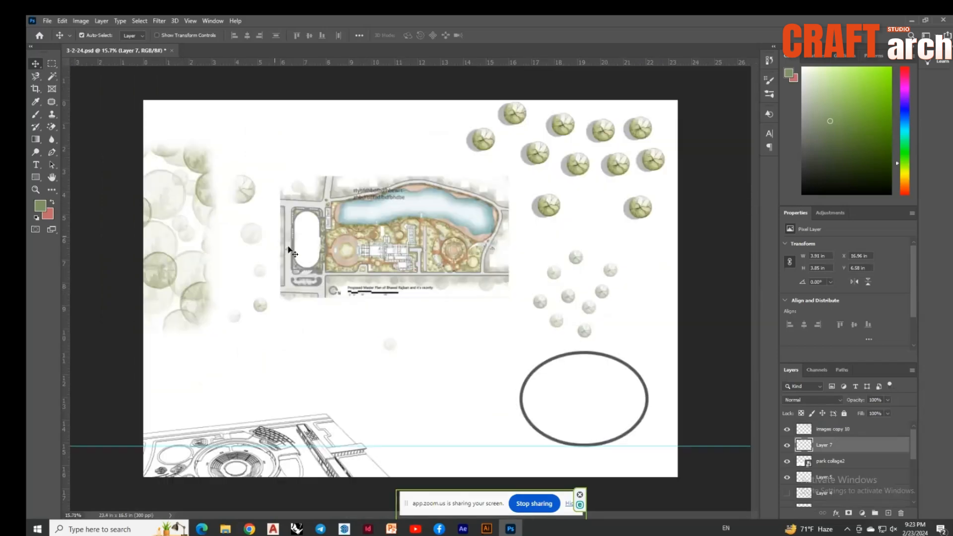
scroll(289, 250, "up", 1)
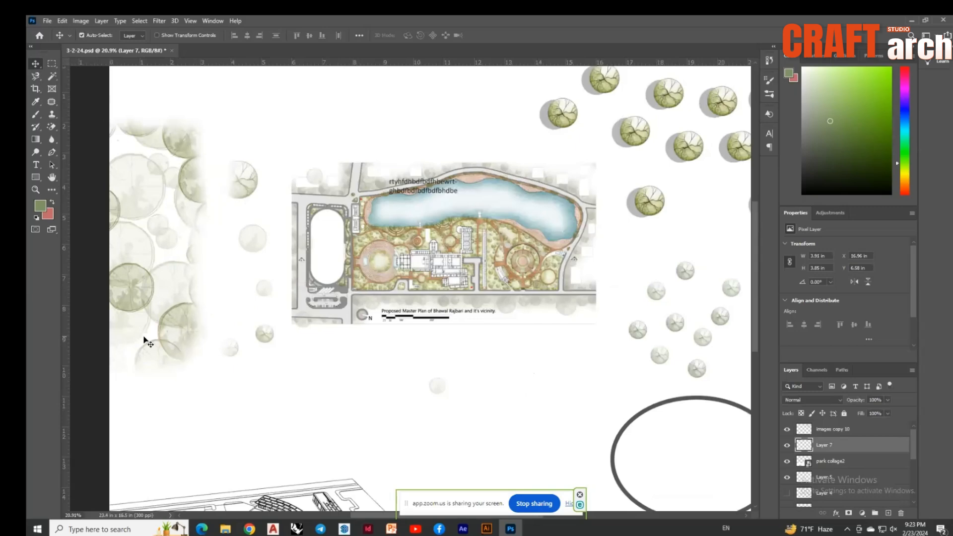
scroll(146, 341, "down", 1)
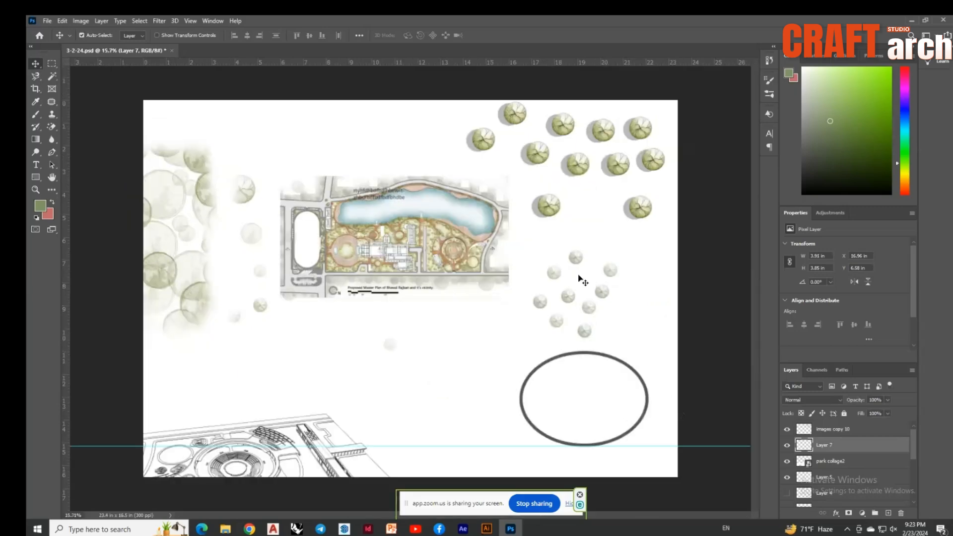
scroll(583, 282, "up", 1)
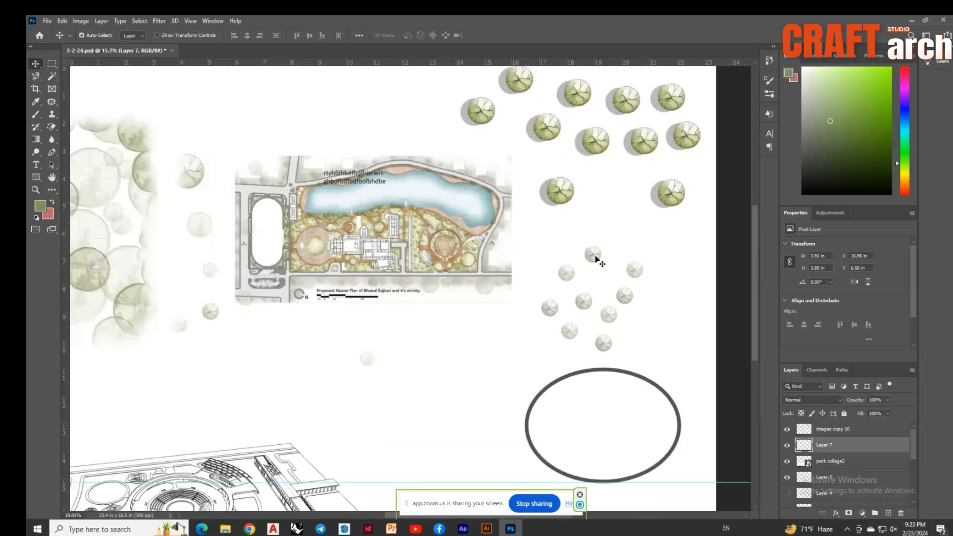
scroll(596, 259, "up", 1)
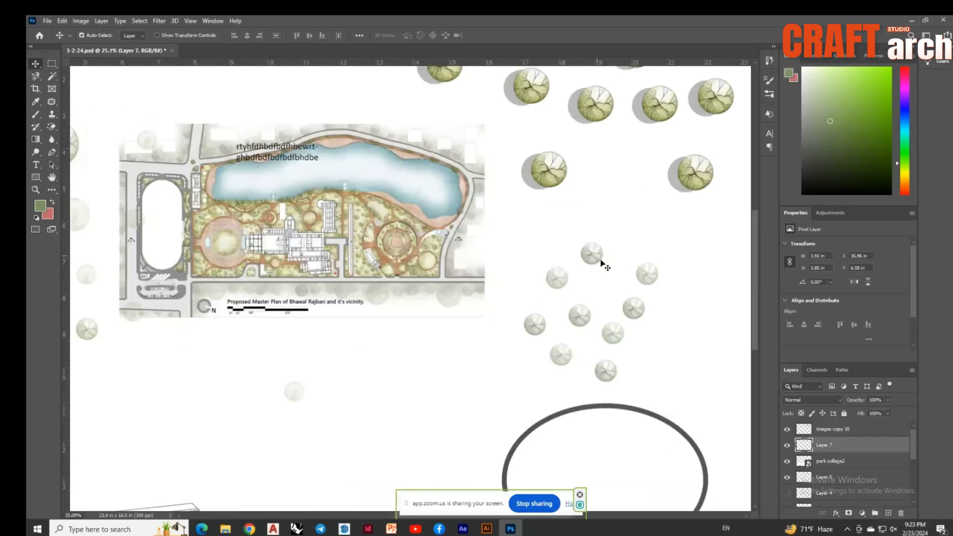
scroll(602, 263, "down", 2)
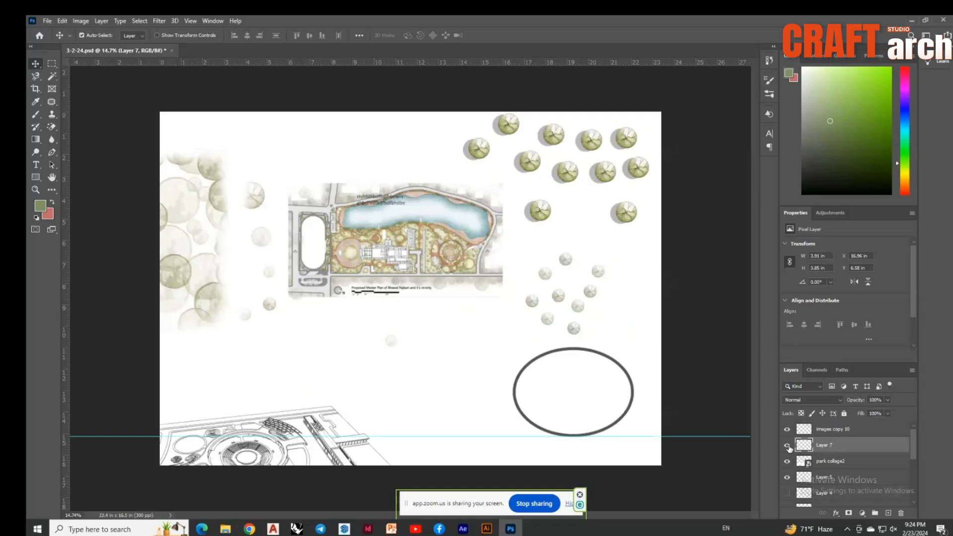
left_click(787, 445)
left_click(787, 445)
left_click(831, 429)
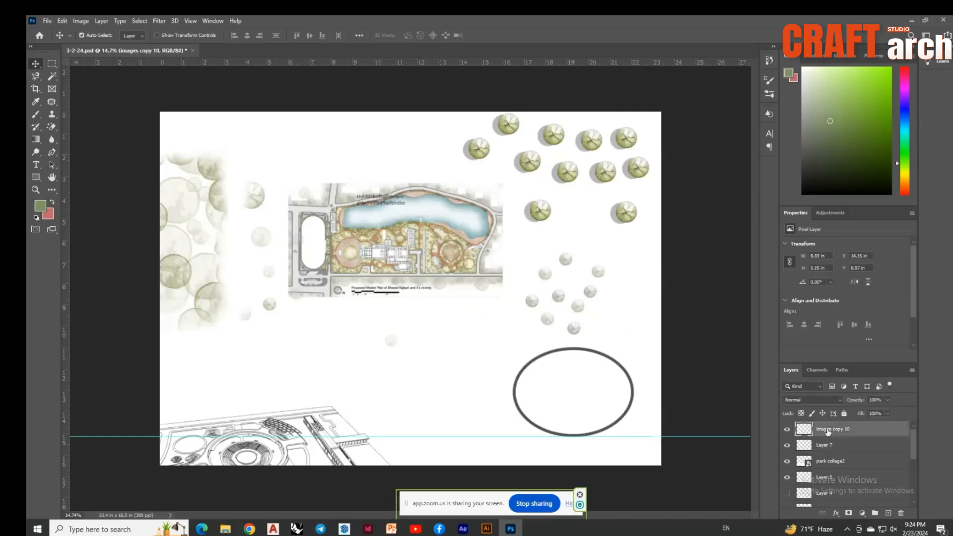
right_click(831, 429)
left_click(476, 348)
scroll(320, 296, "down", 3)
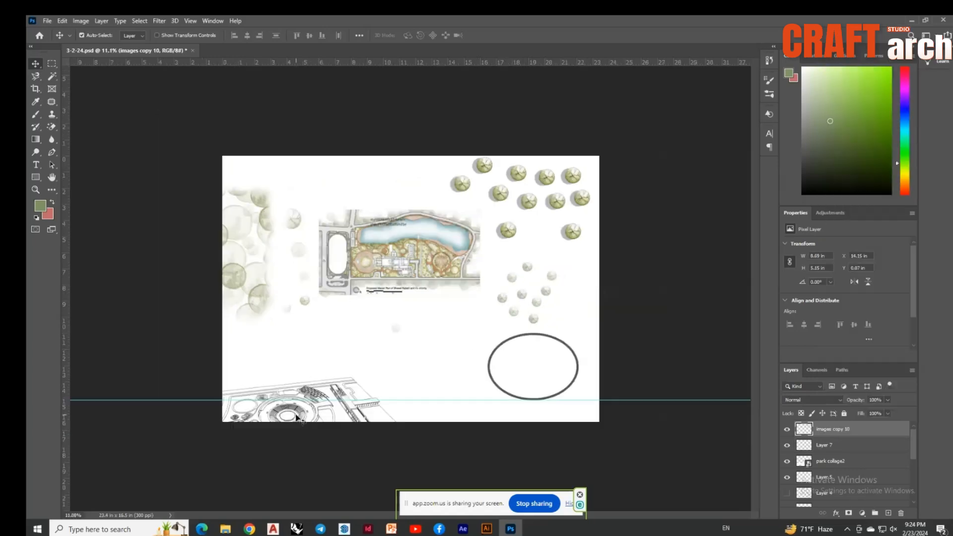
scroll(297, 418, "up", 3)
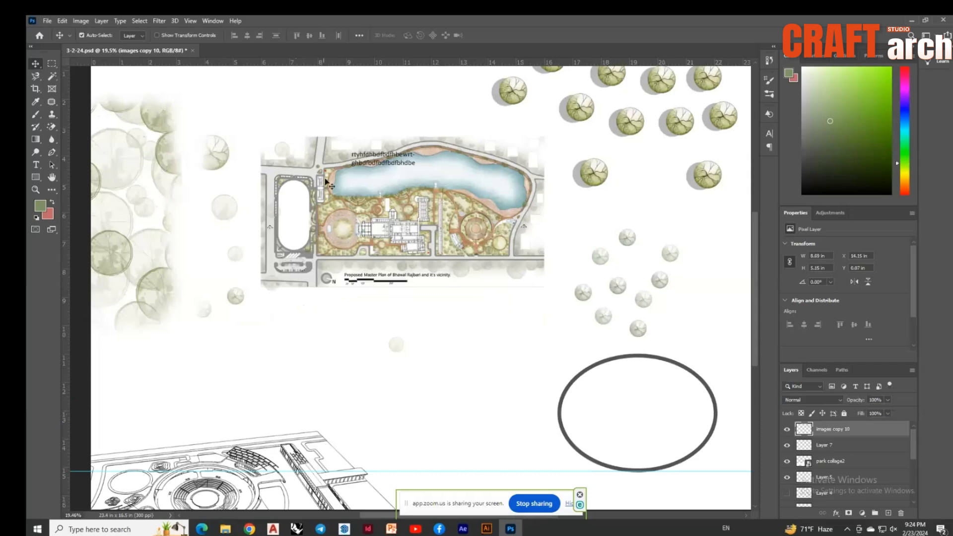
scroll(326, 182, "down", 2)
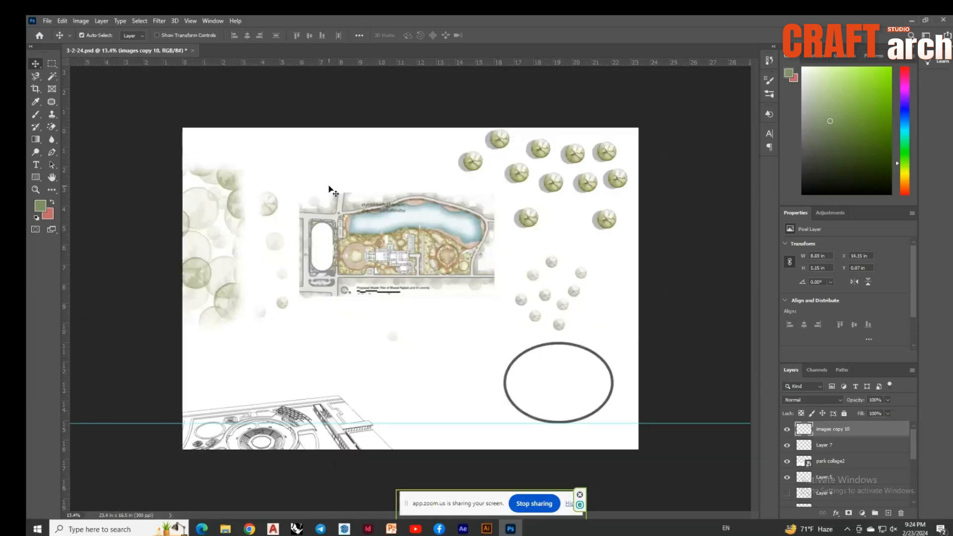
Switch to File Explorer and place the assessment 2-Model PDF from the Desktop into the sheet as a smart object
left_click(226, 529)
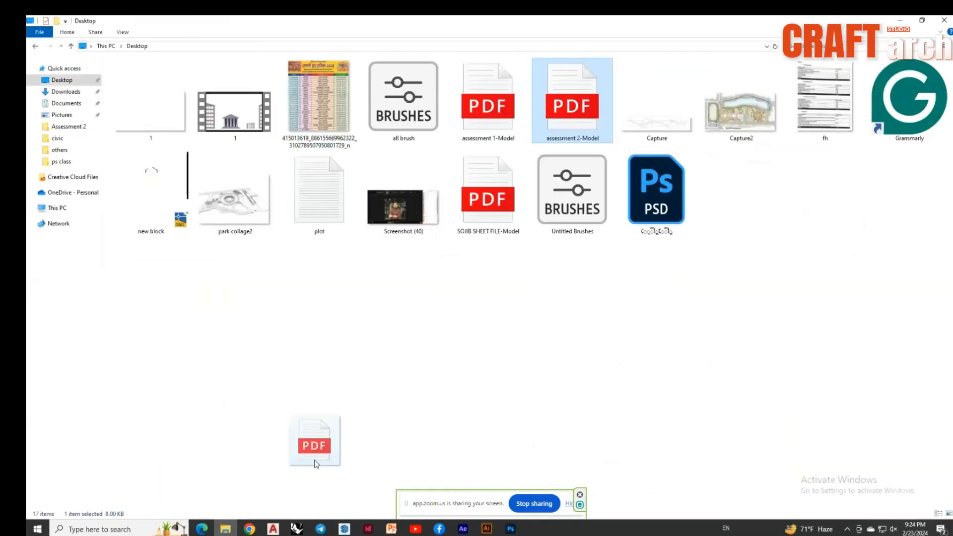
left_click_drag(317, 464, 425, 419)
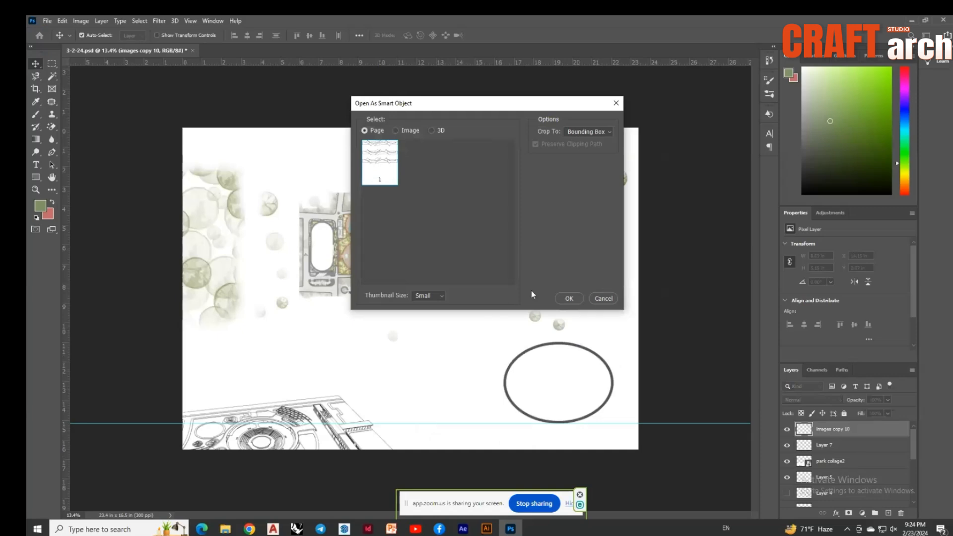
left_click(569, 300)
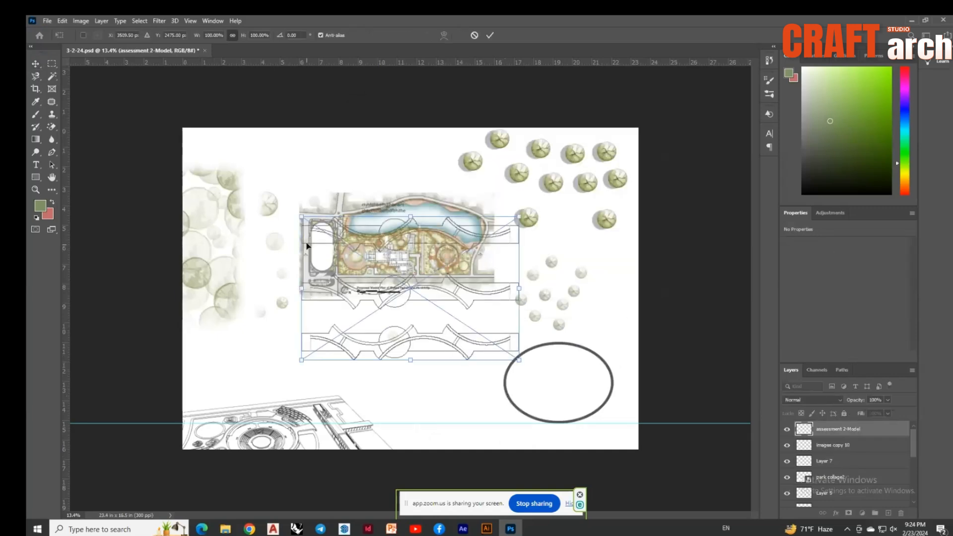
Scale the placed line drawing to 38.66% and position it below the master plan, beside the ellipse
left_click_drag(301, 216, 423, 300)
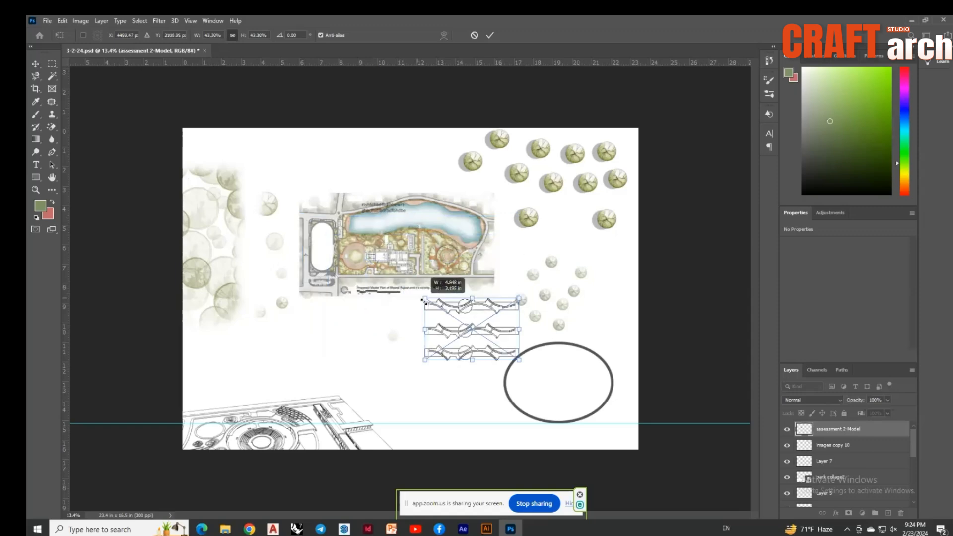
left_click_drag(423, 302, 433, 307)
left_click_drag(505, 340, 466, 383)
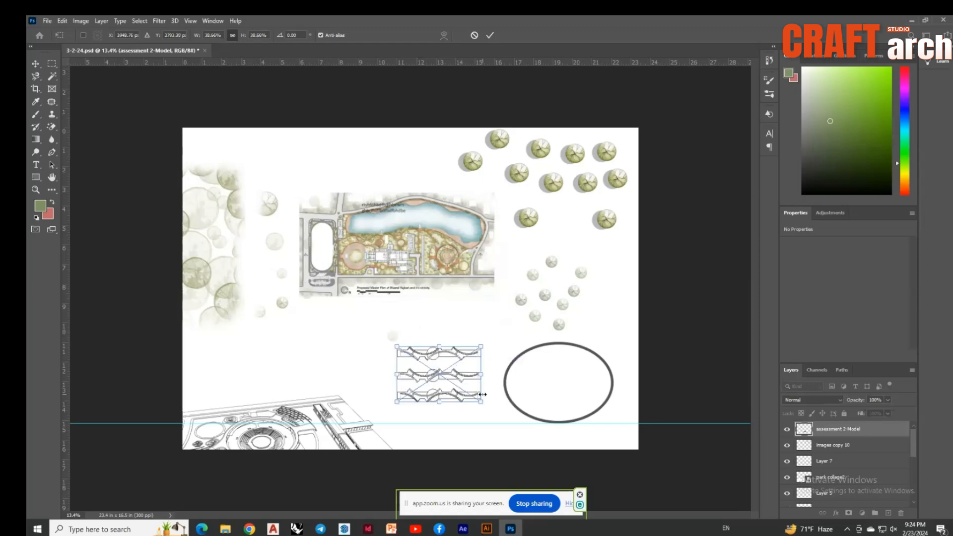
key("Return")
Add a 1 px black Stroke layer style to the assessment 2-Model layer to darken its faint lines
scroll(444, 391, "up", 4)
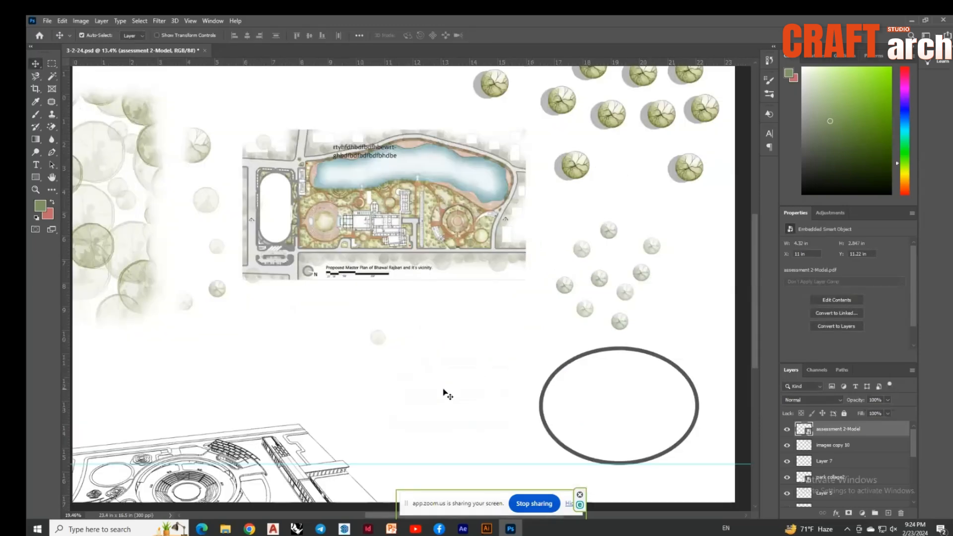
scroll(446, 394, "up", 5)
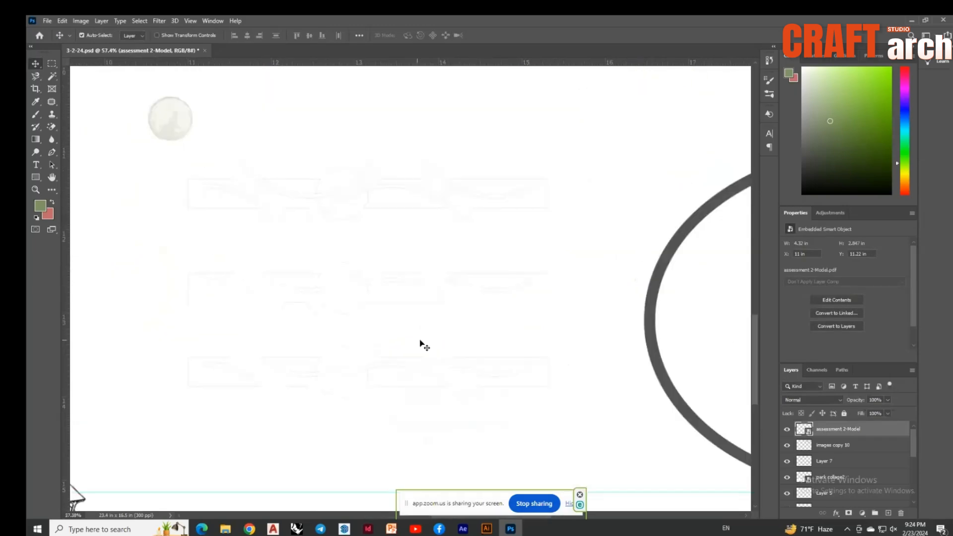
right_click(832, 433)
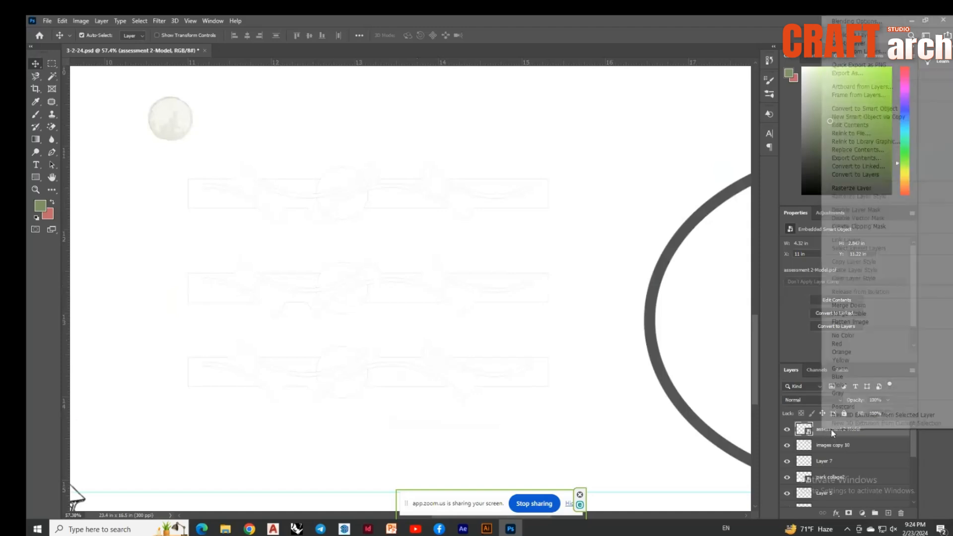
left_click(849, 189)
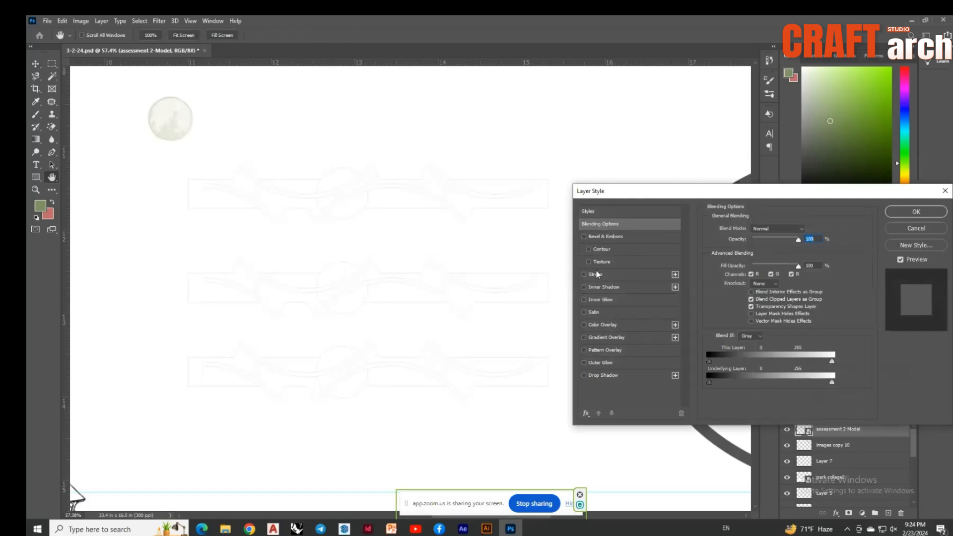
left_click(596, 274)
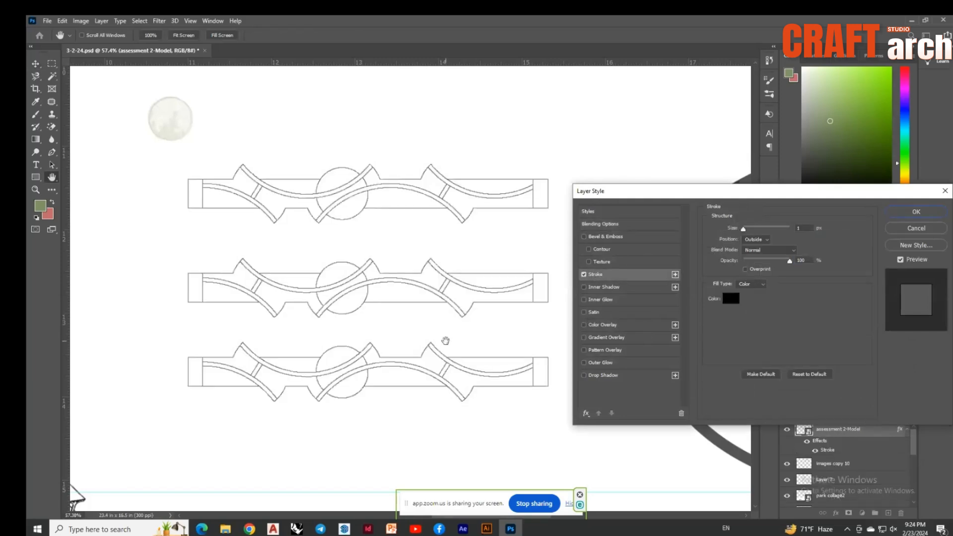
mouse_move(744, 229)
left_mouse_down()
mouse_move(776, 232)
mouse_move(743, 235)
left_mouse_up()
Try the Inside and Center stroke positions, set the position back to Outside, and apply the layer style
left_click(753, 241)
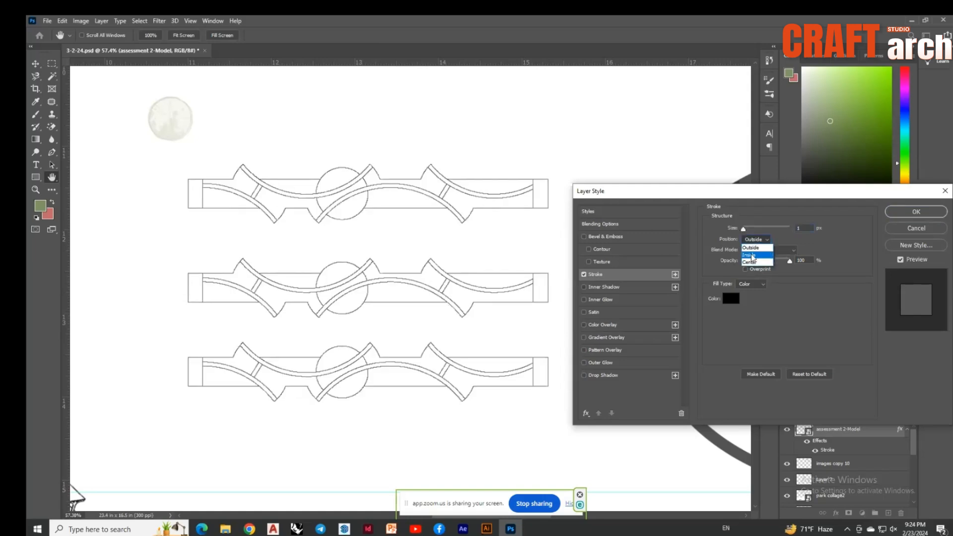
left_click(751, 254)
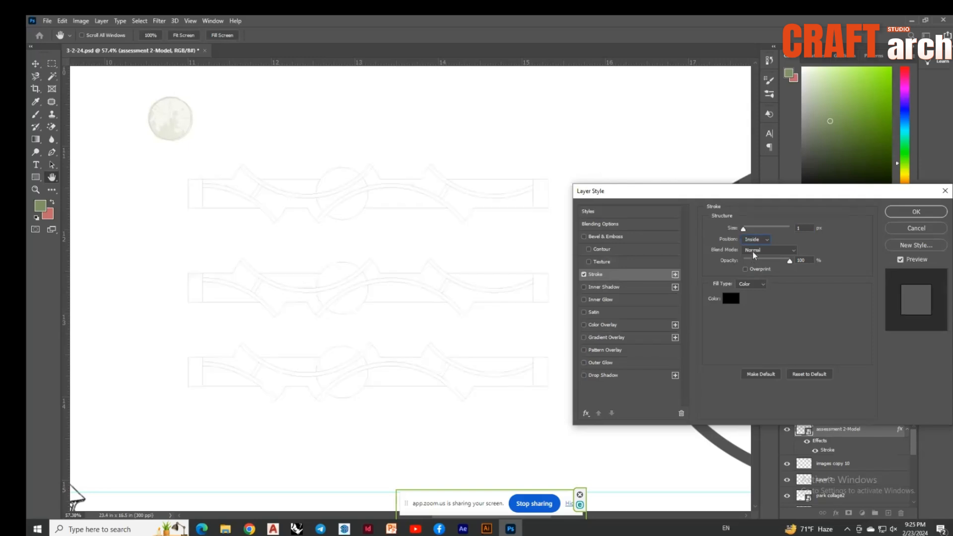
left_click(754, 239)
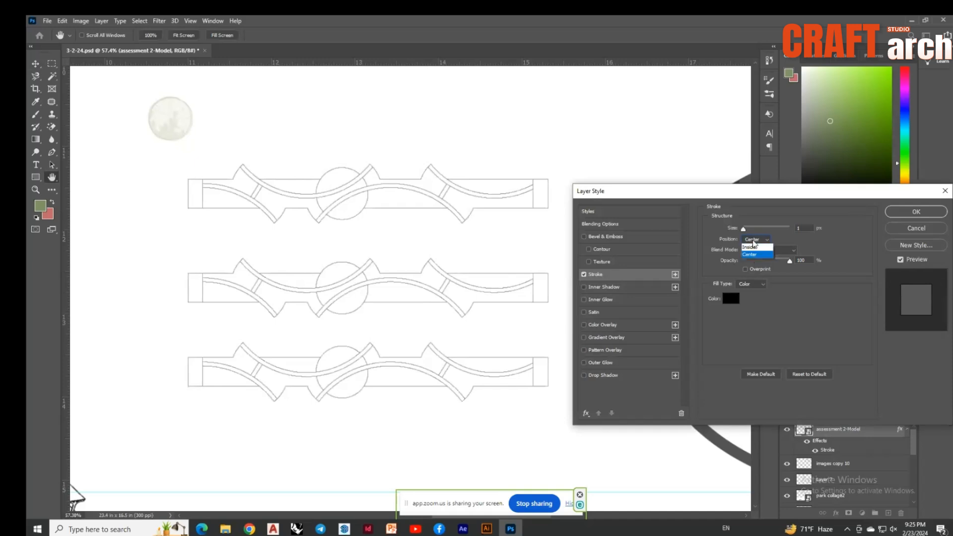
left_click(751, 247)
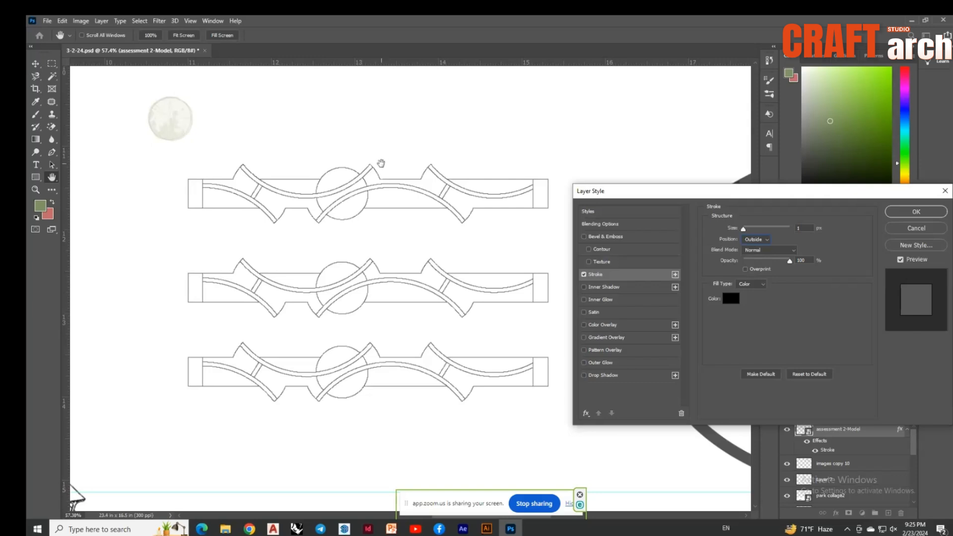
left_click(922, 212)
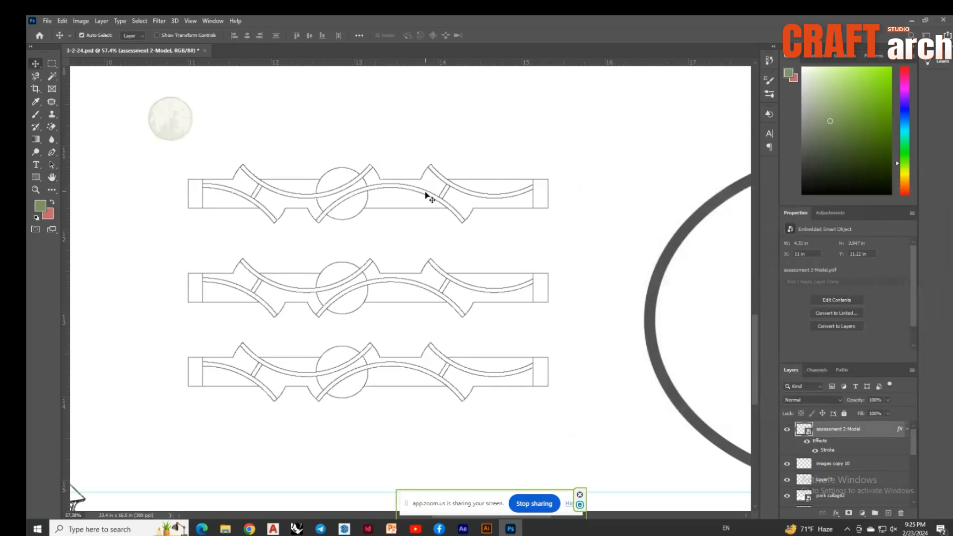
Switch the assessment 2-Model layer's effects off and on and compare its line weight at close and overall zoom
scroll(425, 194, "up", 5)
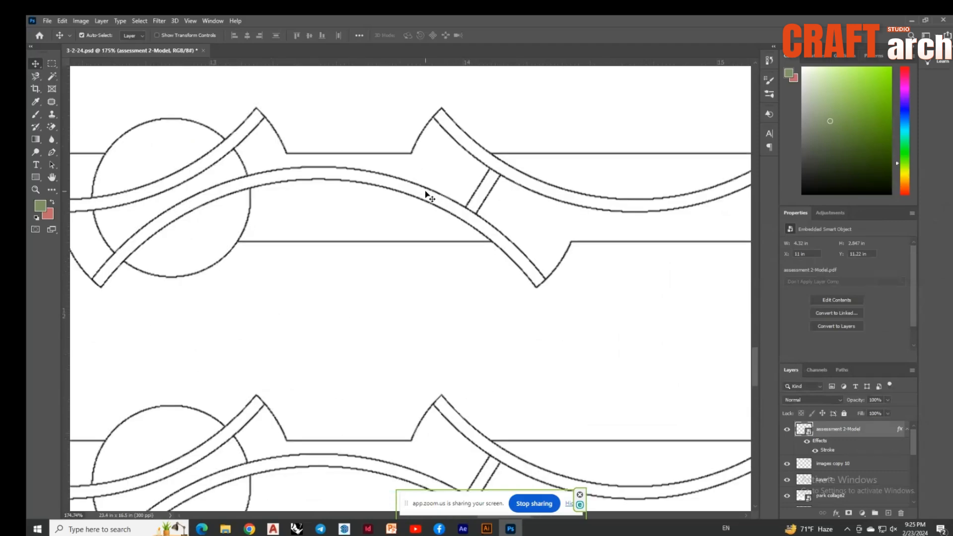
scroll(427, 196, "up", 4)
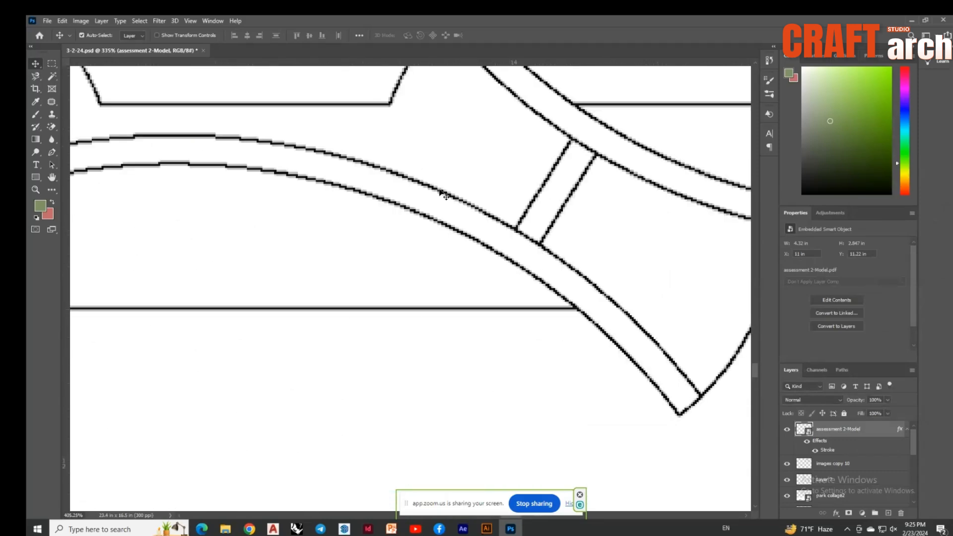
scroll(445, 195, "up", 2)
left_click(806, 441)
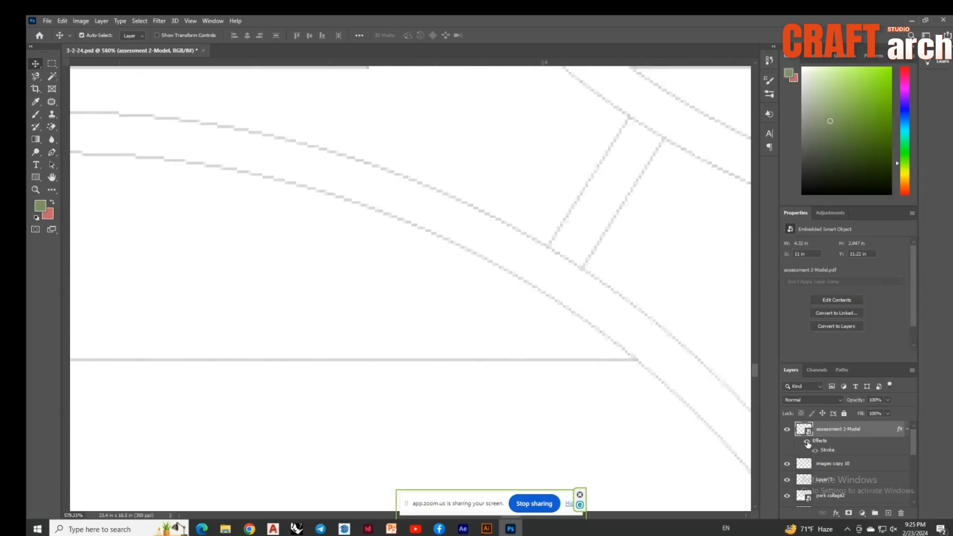
left_click(807, 441)
scroll(249, 278, "down", 12)
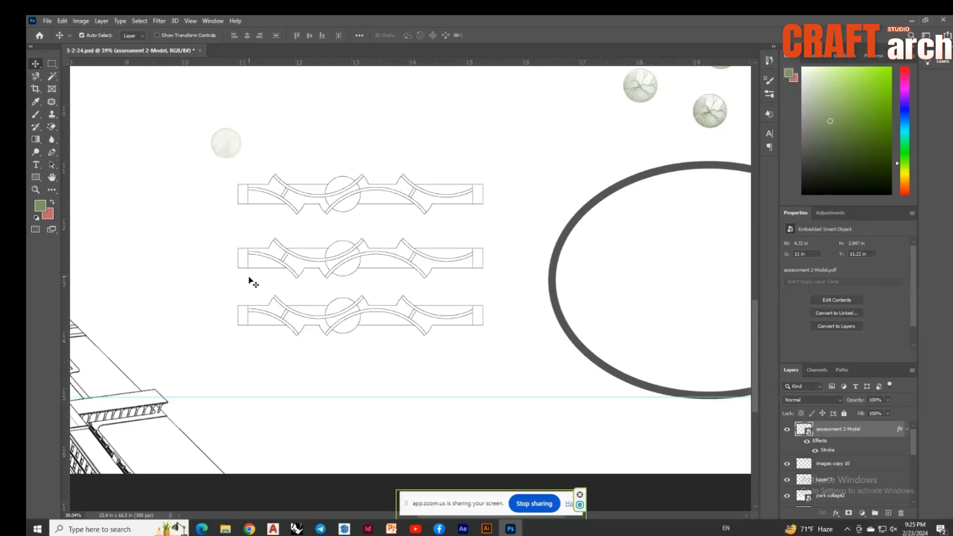
scroll(433, 392, "down", 3)
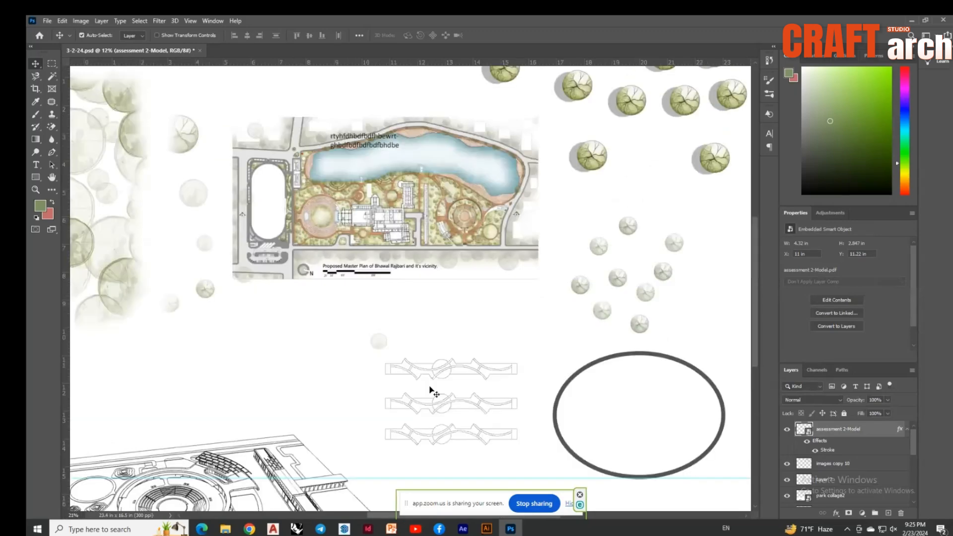
scroll(431, 390, "up", 3)
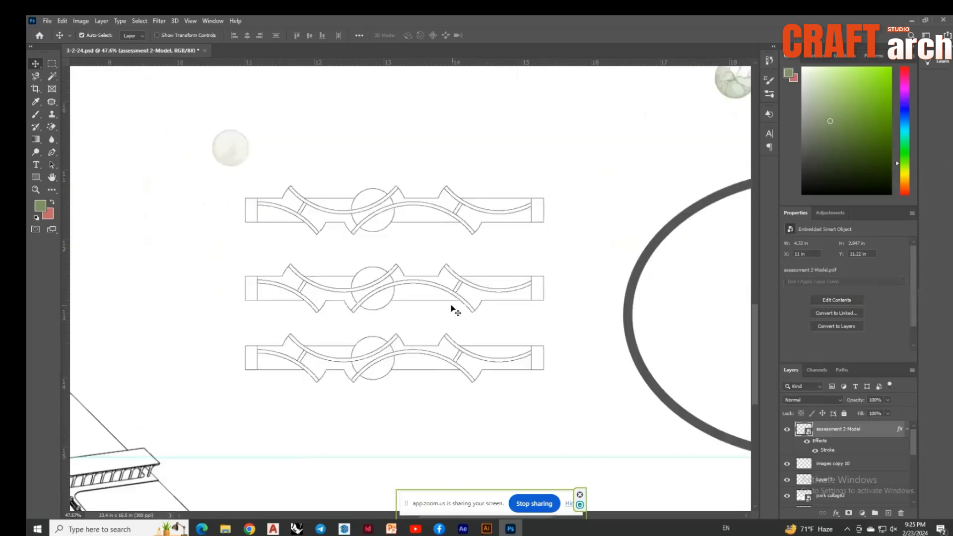
scroll(410, 309, "up", 3)
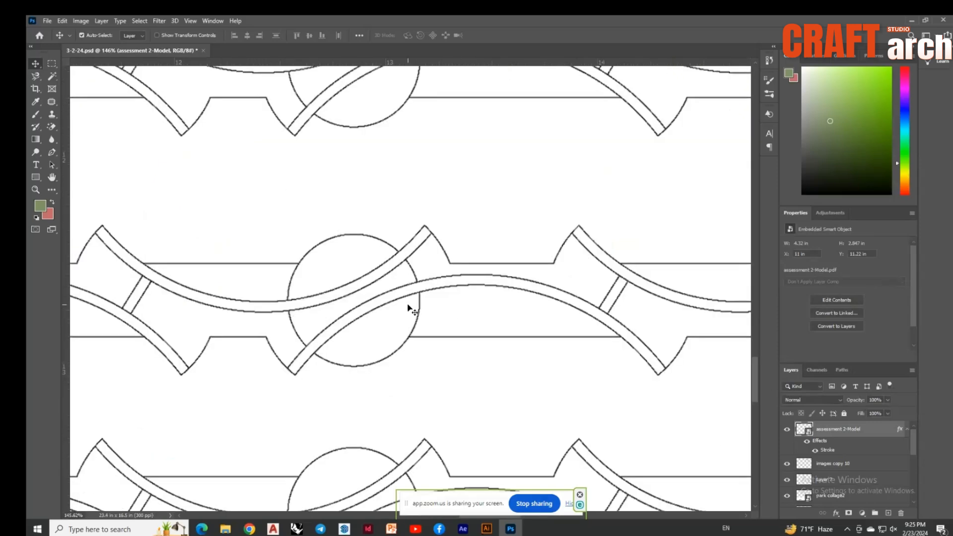
scroll(410, 309, "down", 2)
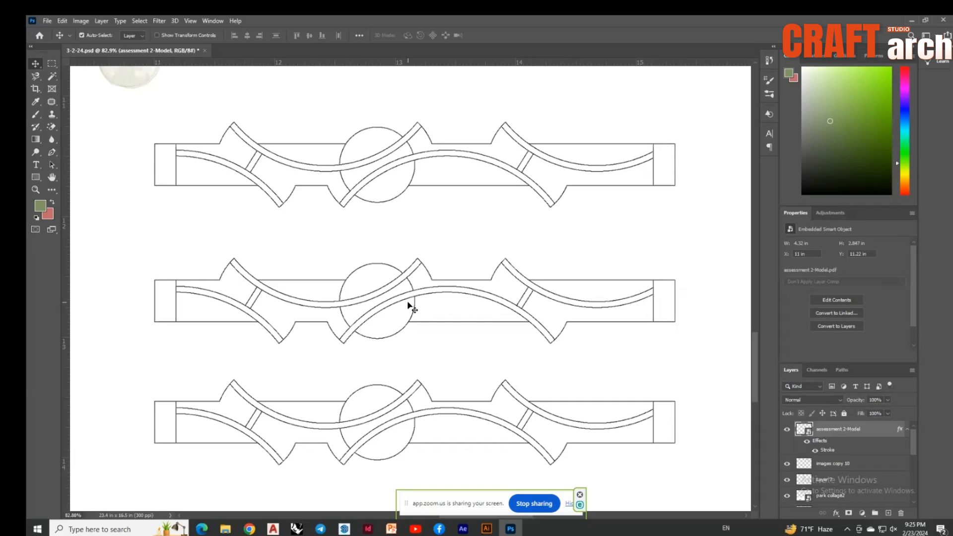
scroll(410, 306, "down", 1)
scroll(410, 304, "down", 2)
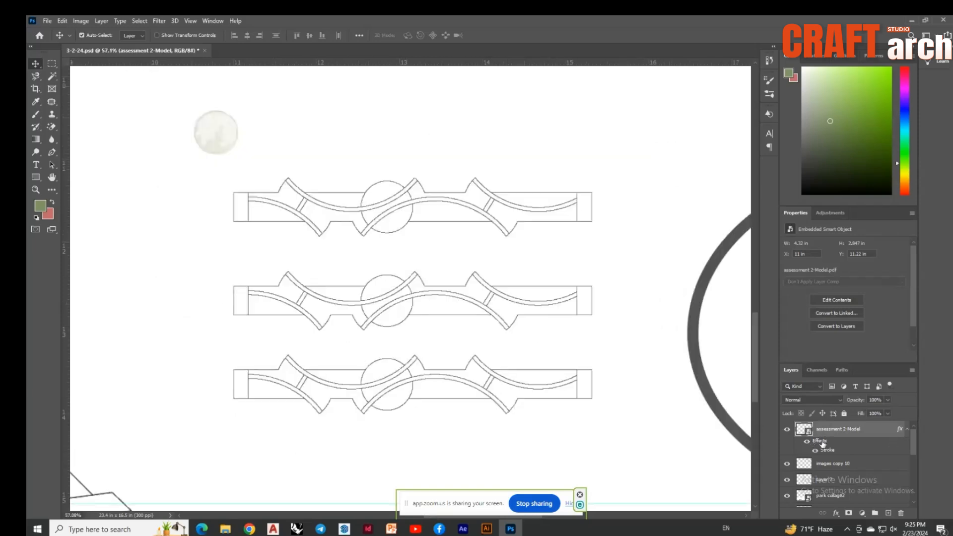
Try adding an Outer Glow to the assessment 2-Model layer with increased opacity, alongside its existing stroke
right_click(820, 441)
left_click(800, 430)
right_click(820, 427)
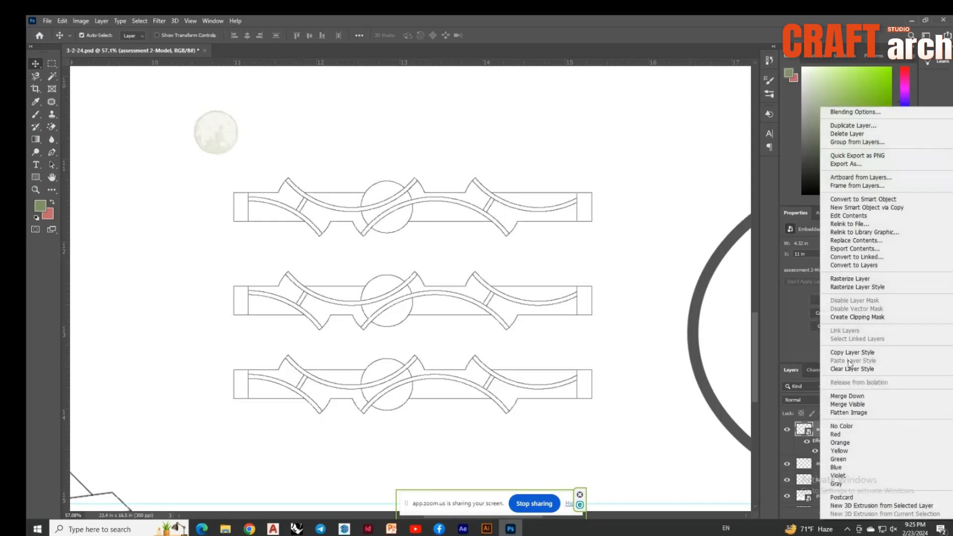
left_click(839, 113)
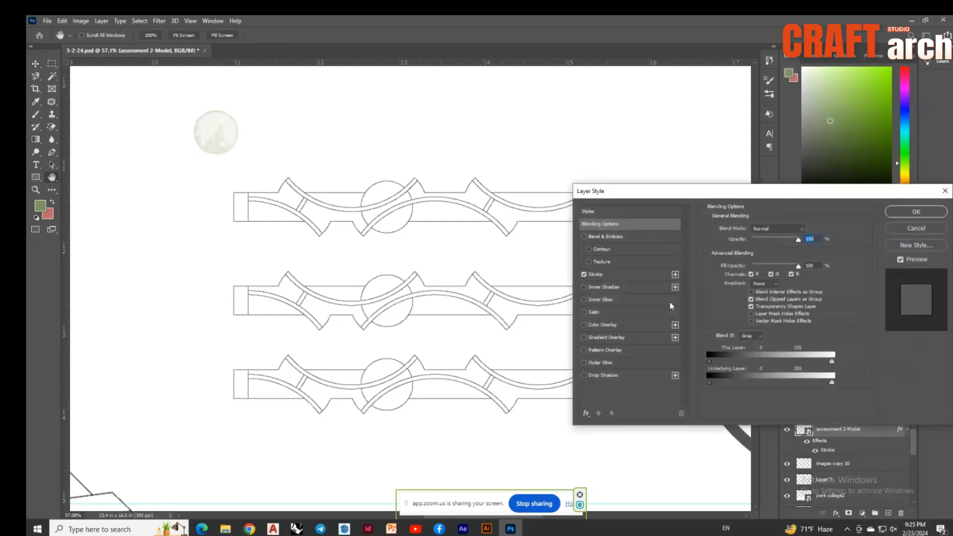
left_click(584, 363)
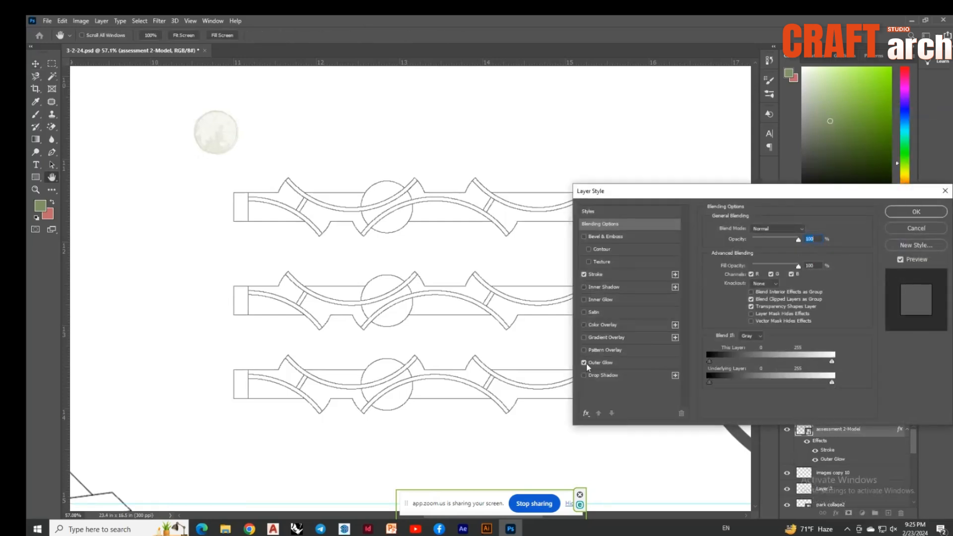
left_click(597, 364)
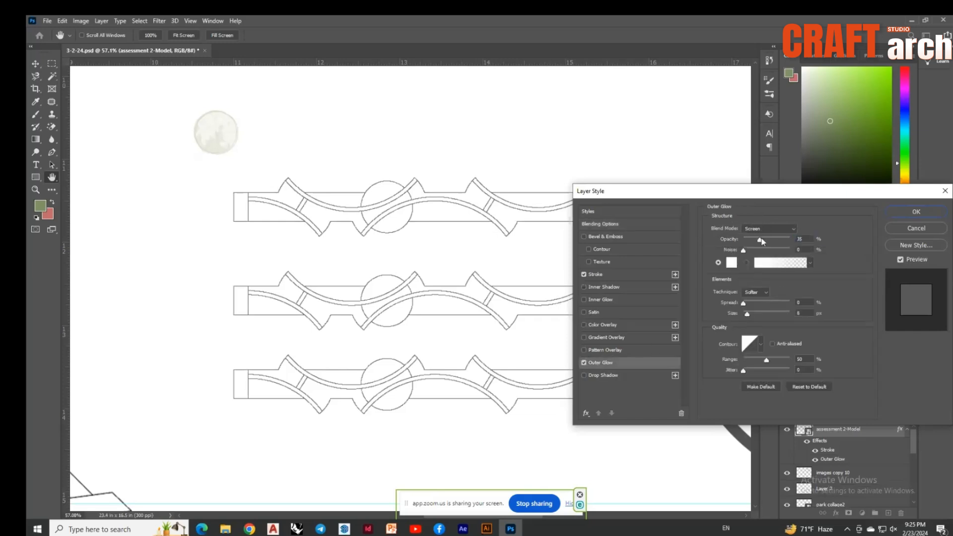
left_click_drag(763, 242, 785, 242)
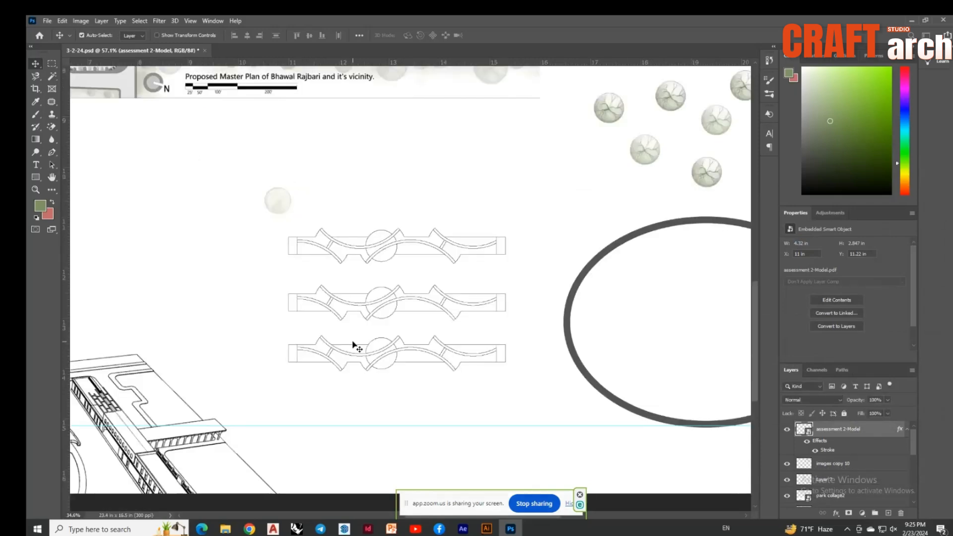
Try an Outer Glow on the images copy 10 layer with Normal blending, 100% opacity, 23% noise and 28% spread
scroll(363, 371, "down", 5)
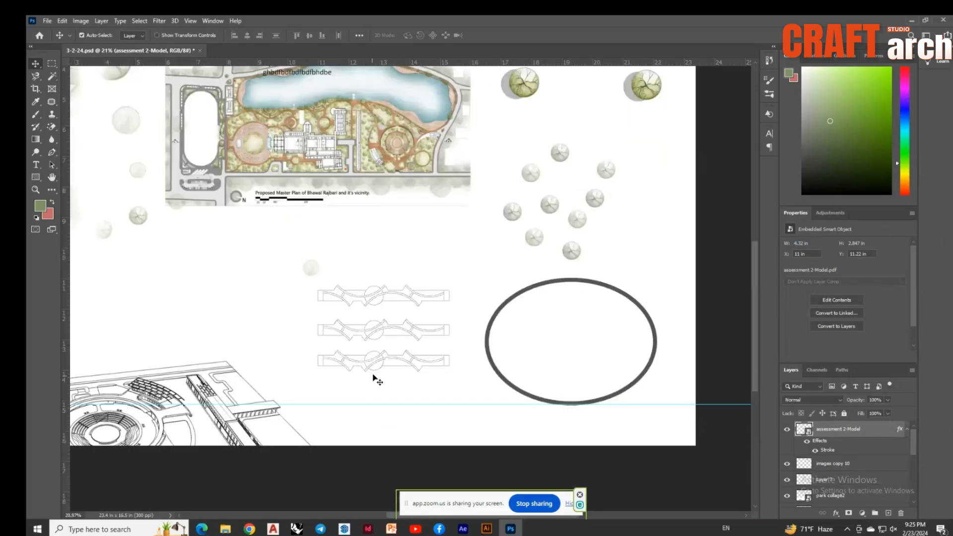
scroll(513, 391, "down", 3)
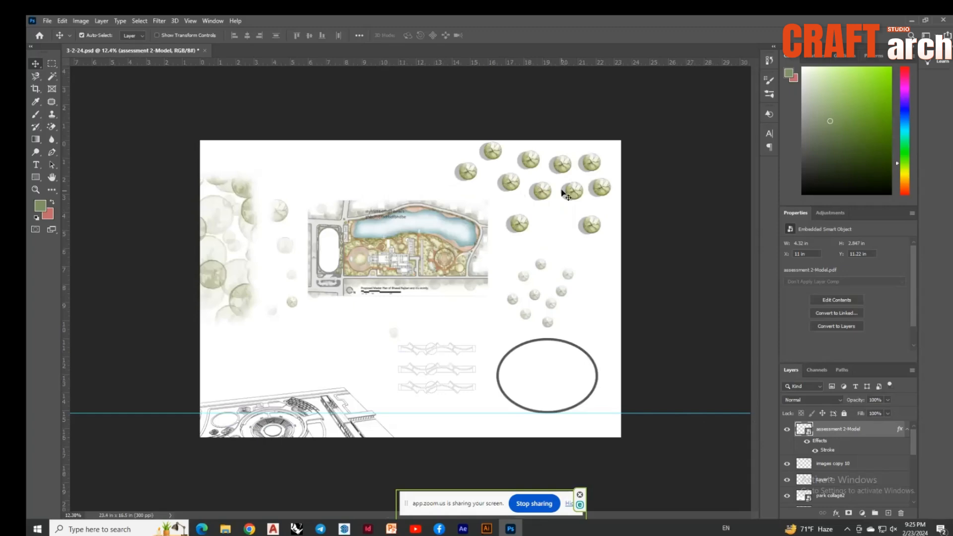
scroll(567, 196, "up", 2)
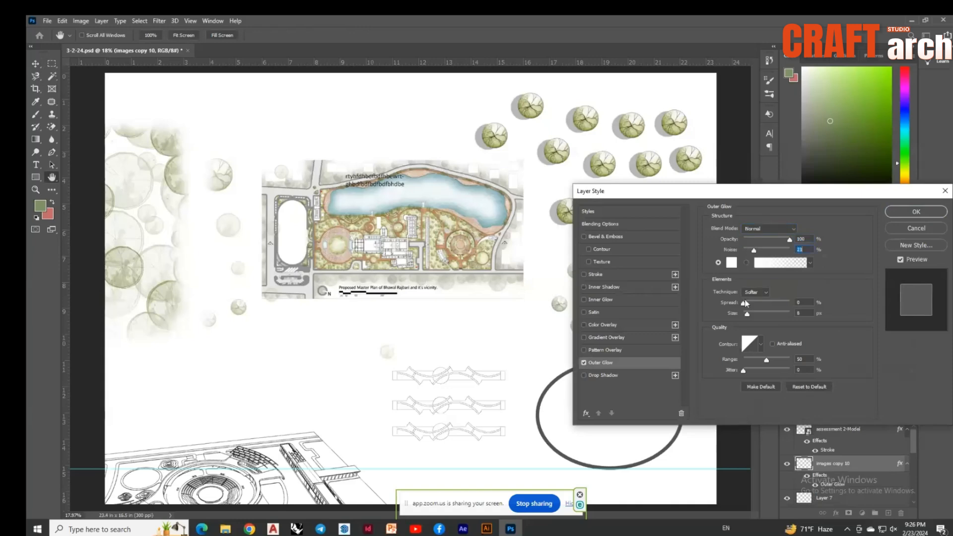
left_click_drag(743, 302, 767, 304)
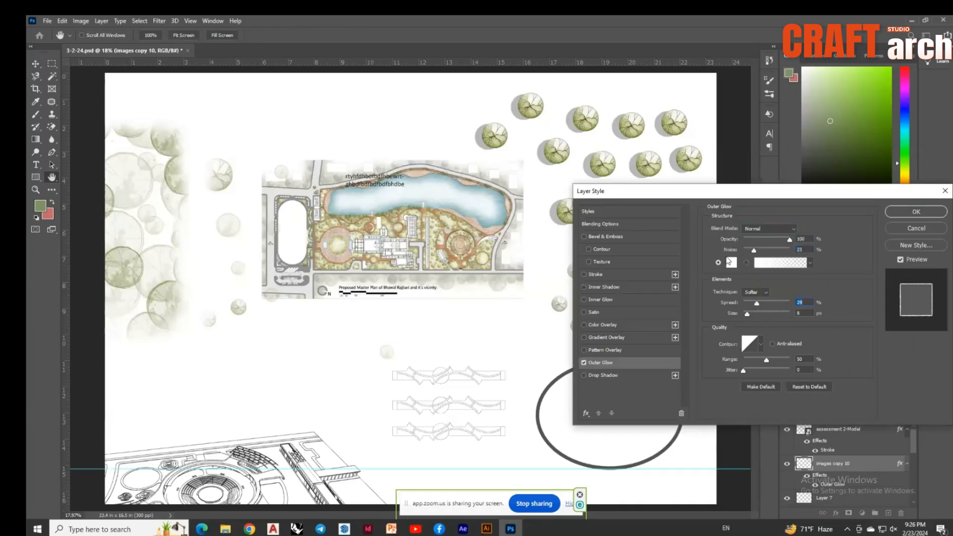
left_click(945, 191)
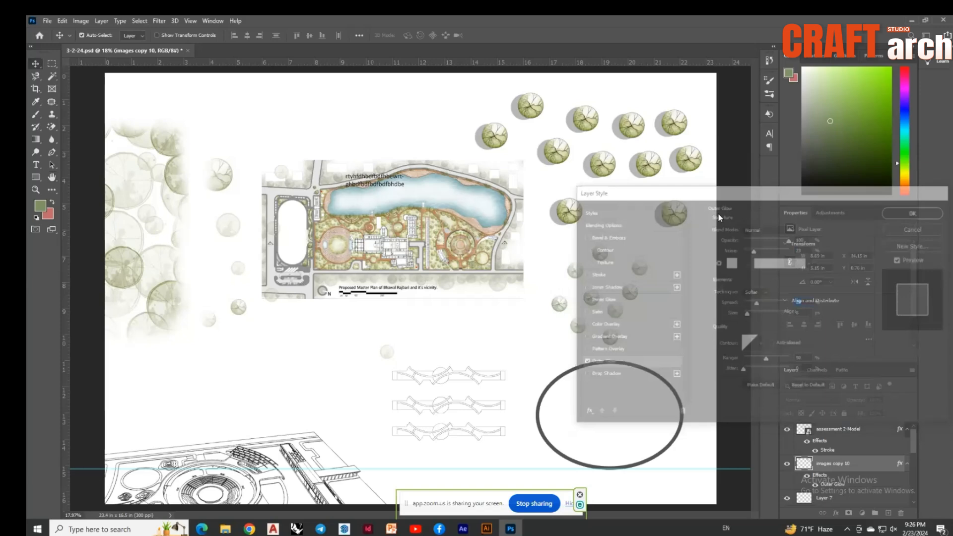
key("ctrl+minus")
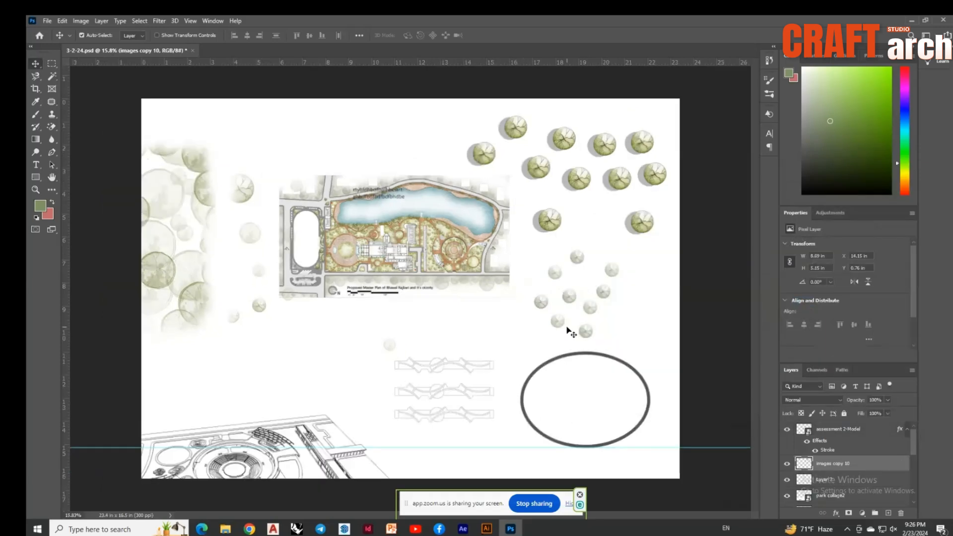
Try a Drop Shadow and a 1 px black outside Stroke on the images copy 10 layer
right_click(827, 463)
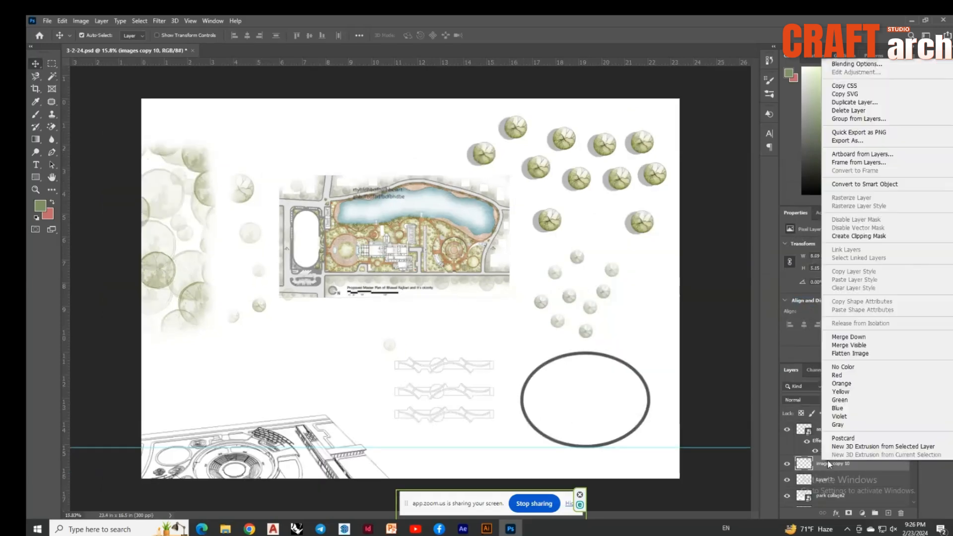
left_click(861, 66)
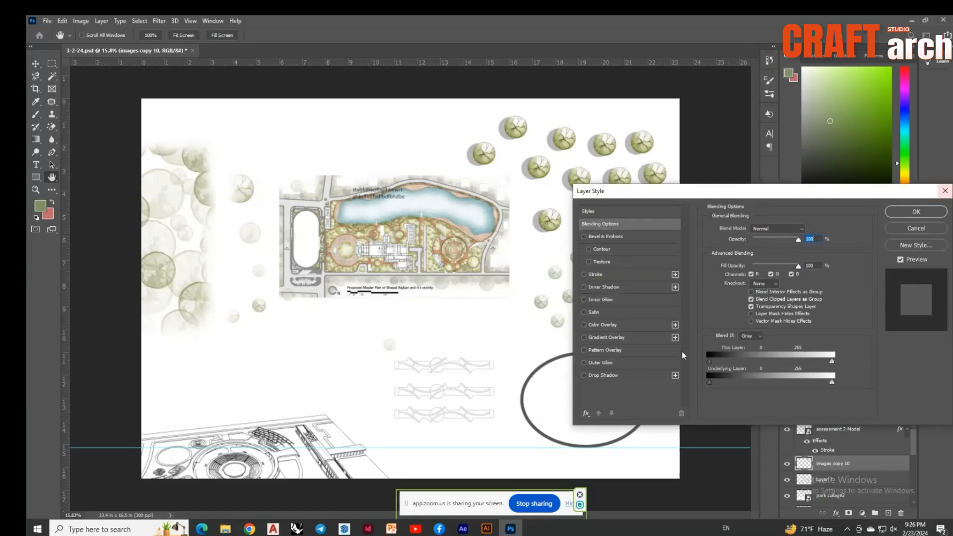
left_click(601, 376)
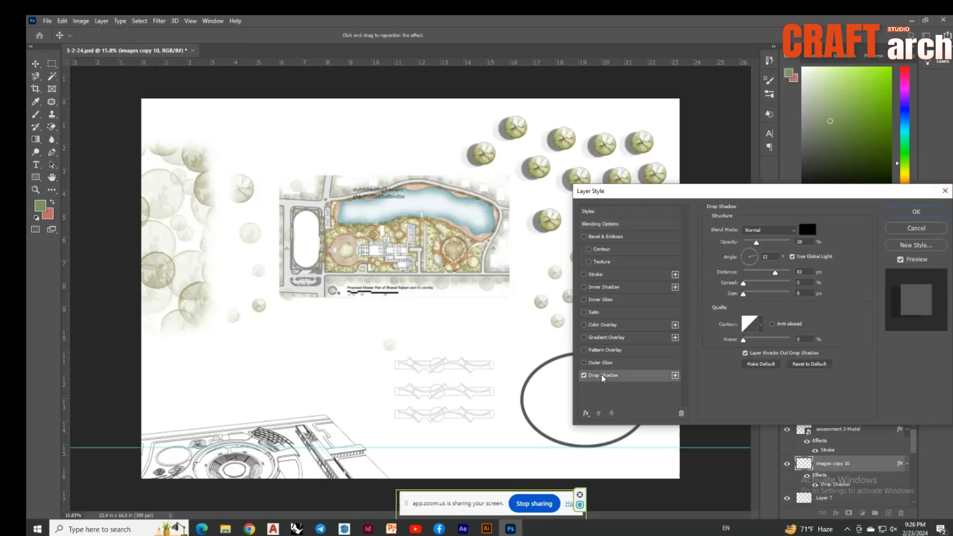
left_click(595, 275)
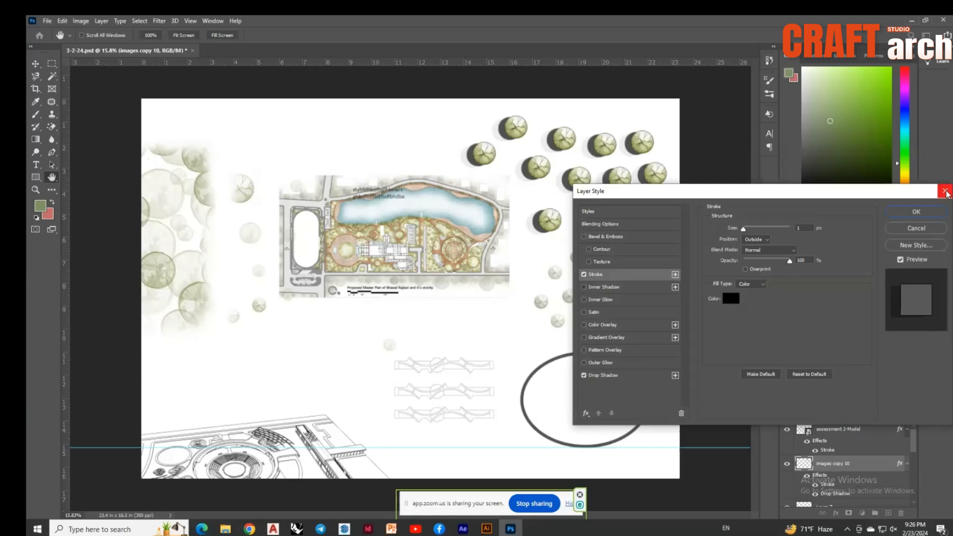
left_click(945, 191)
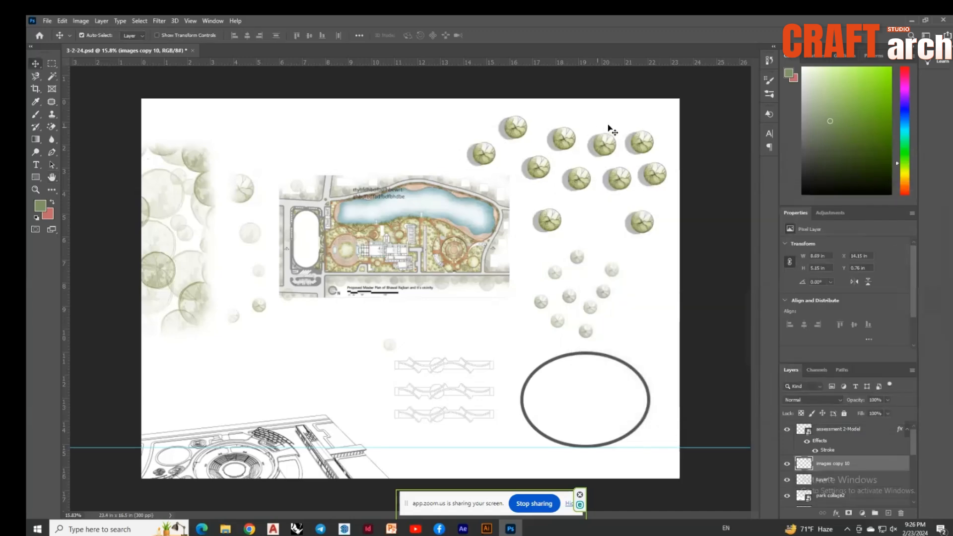
Group the layers from images copy 10 down through Layer 6 and hide the group
scroll(611, 130, "up", 1)
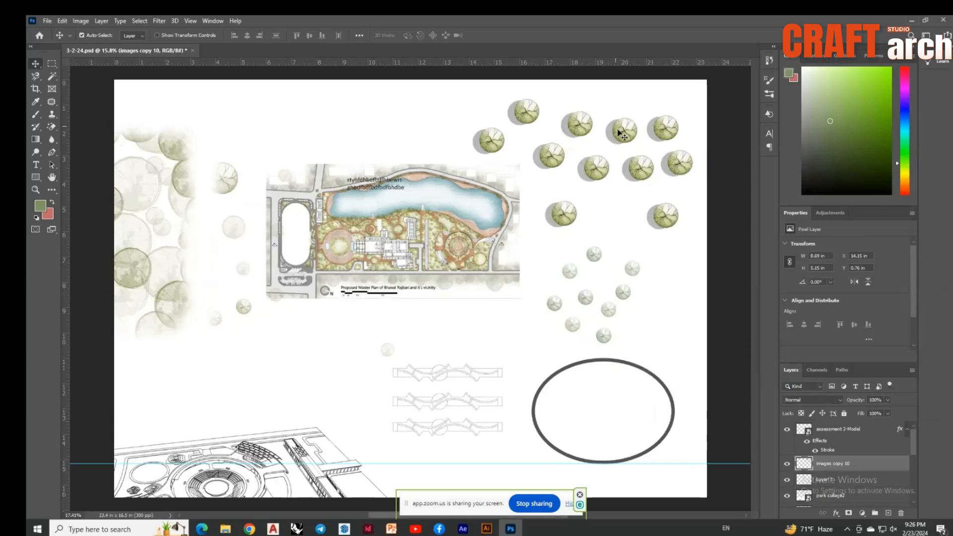
scroll(621, 133, "up", 6)
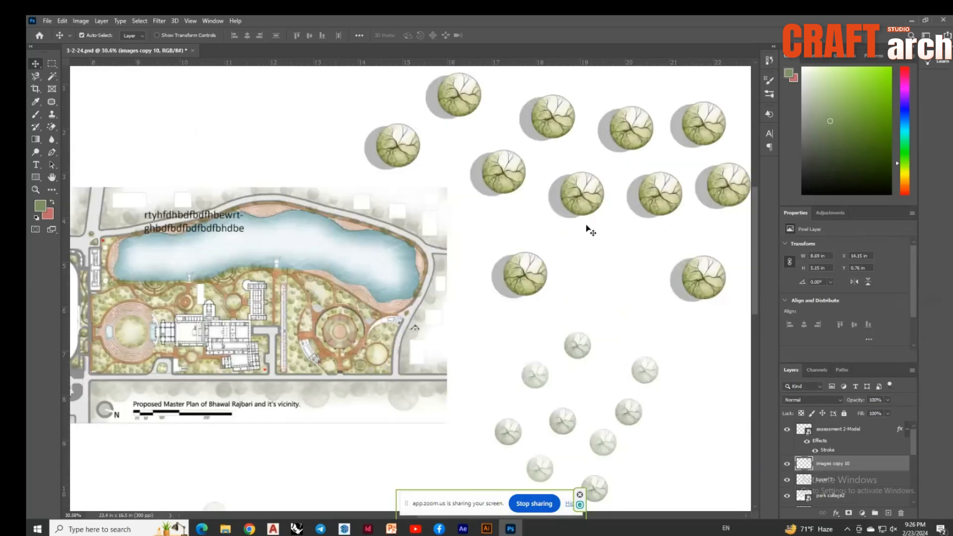
scroll(484, 229, "down", 5)
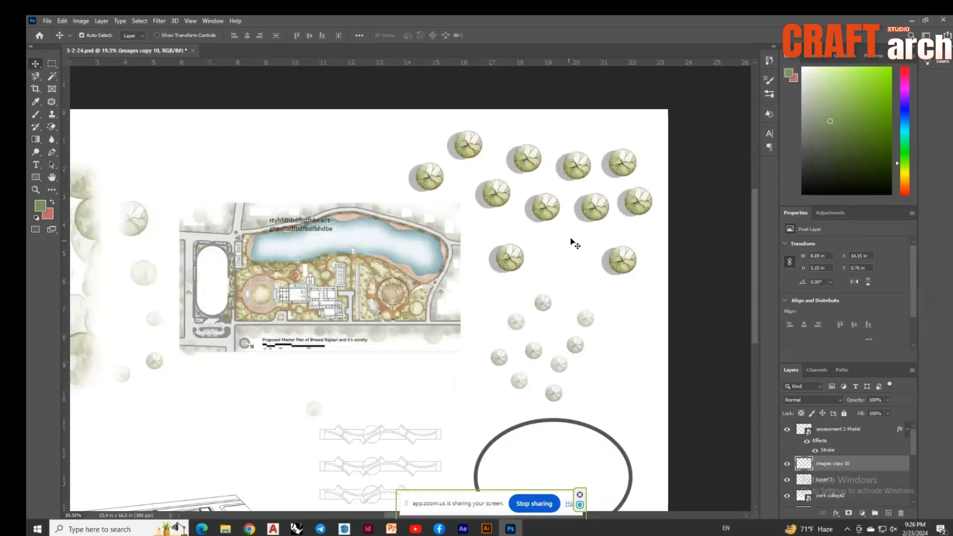
scroll(571, 243, "down", 4)
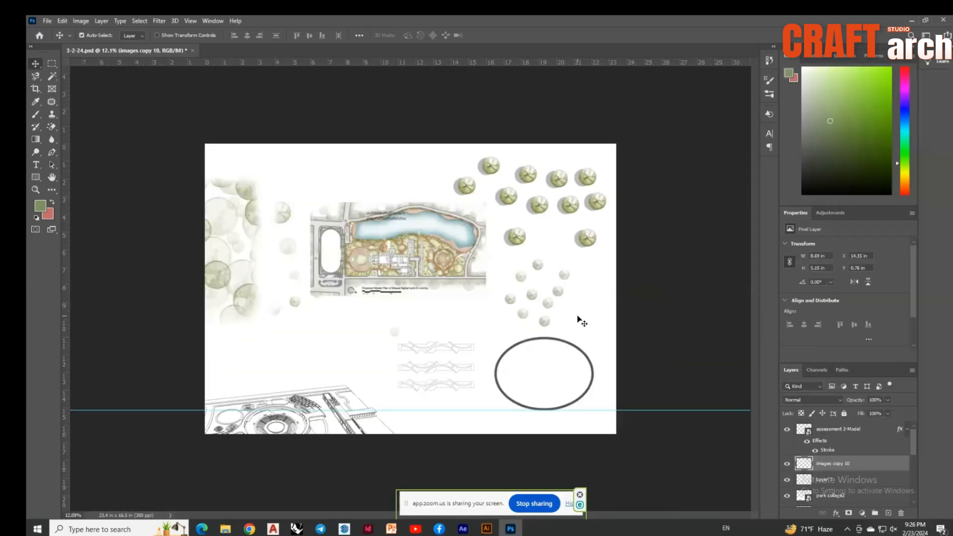
scroll(578, 320, "up", 3)
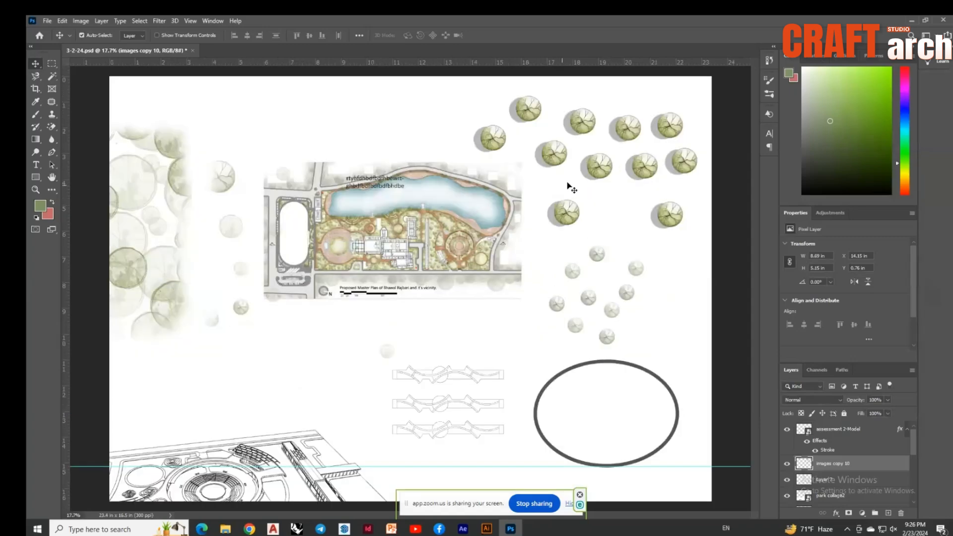
scroll(835, 464, "down", 3)
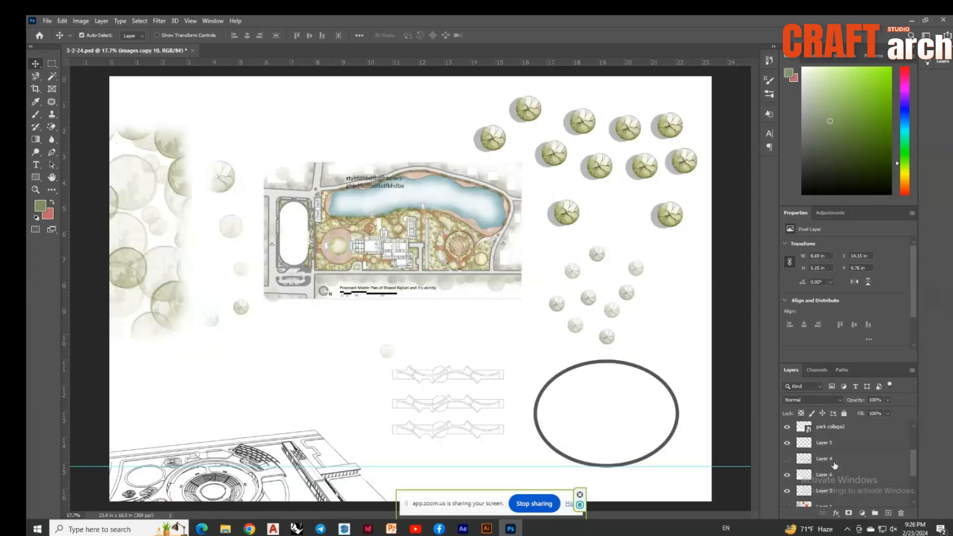
left_click(832, 476, "shift")
right_click(831, 476)
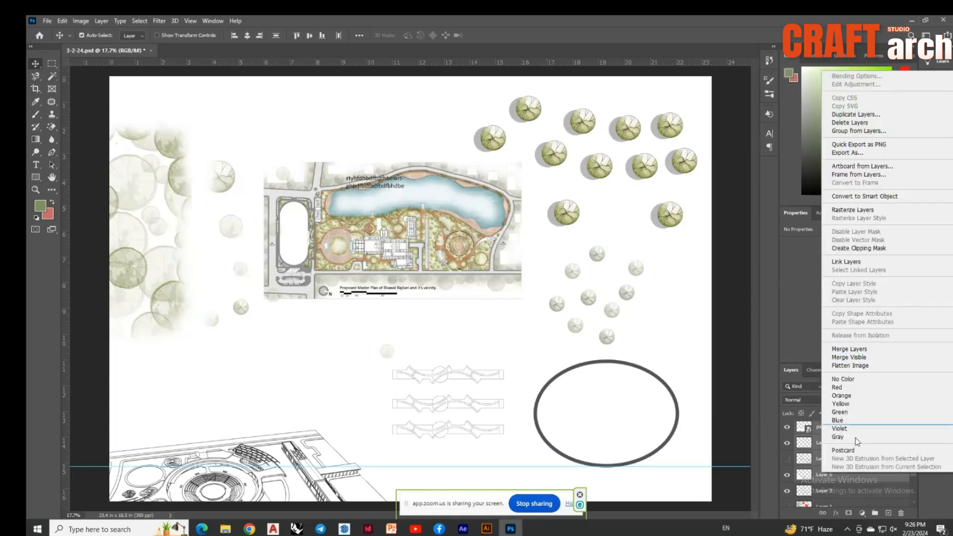
left_click(803, 456)
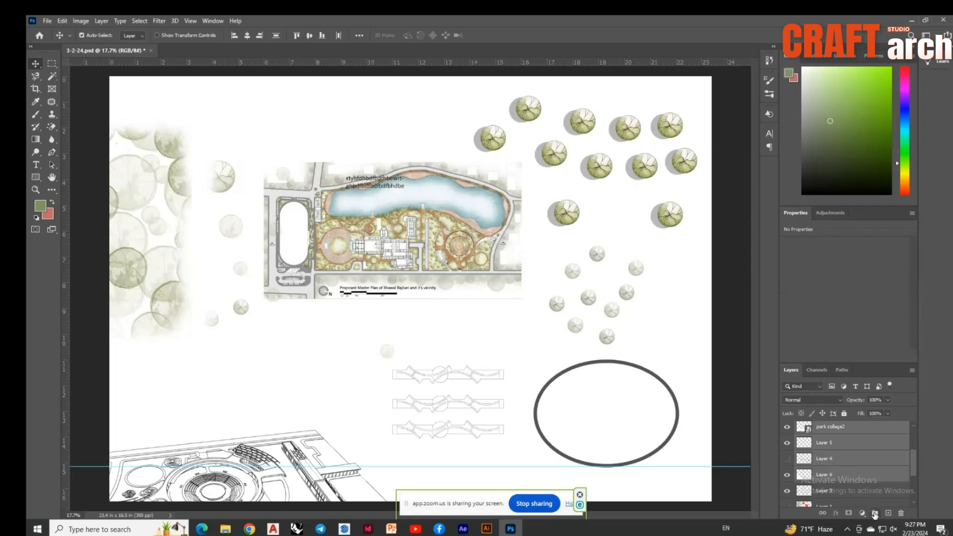
left_click(874, 514)
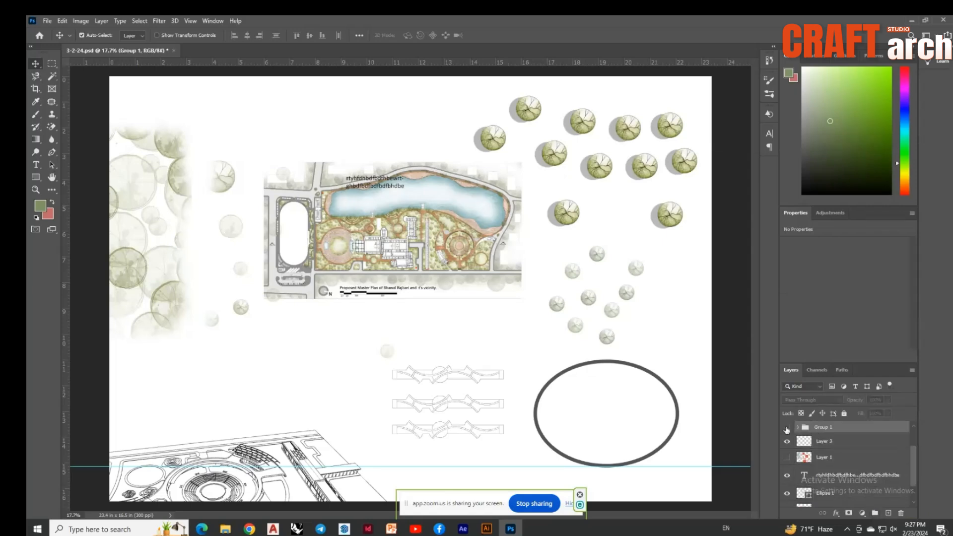
left_click(786, 428)
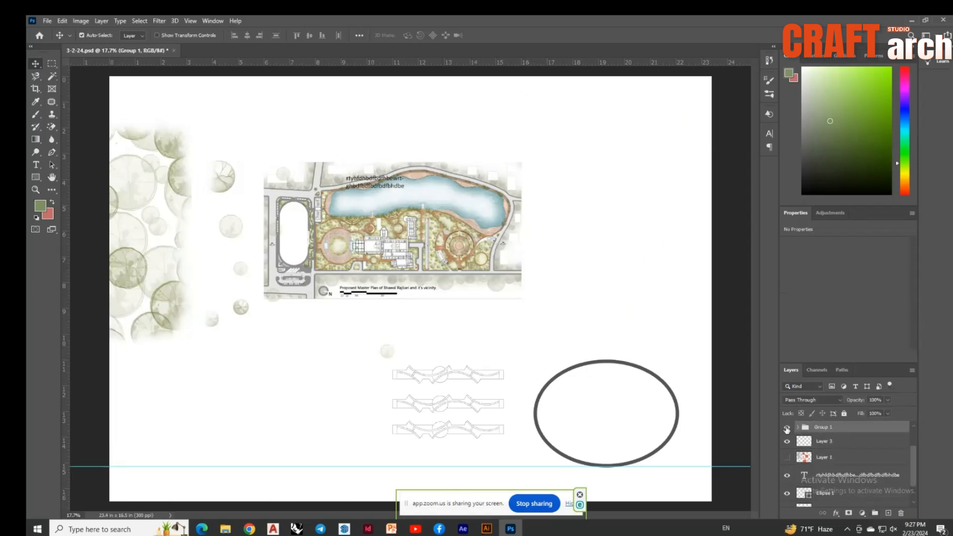
Toggle Group 1's visibility repeatedly to compare the sheet, leaving the group visible
left_click(786, 428)
left_click(786, 427)
left_click(786, 428)
left_click(786, 428)
left_click(786, 428)
left_click(786, 427)
left_click(786, 428)
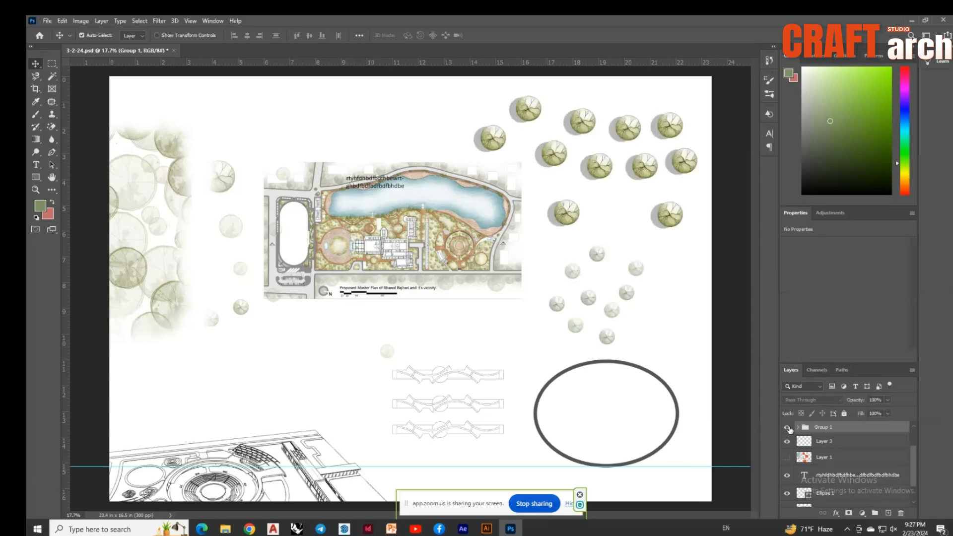
Expand Group 1 and review the layers inside it and below it in the layer stack
left_click(797, 427)
scroll(827, 439, "down", 3)
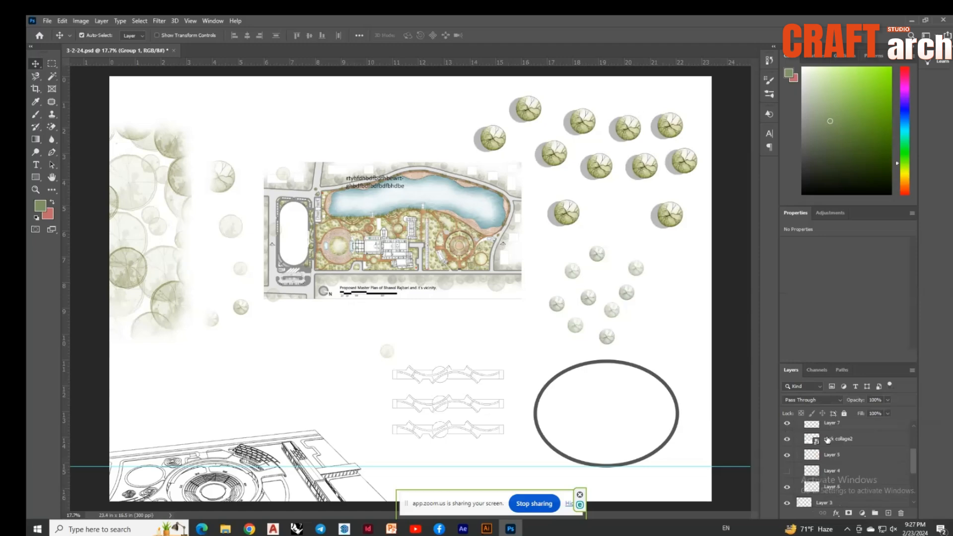
scroll(827, 439, "up", 3)
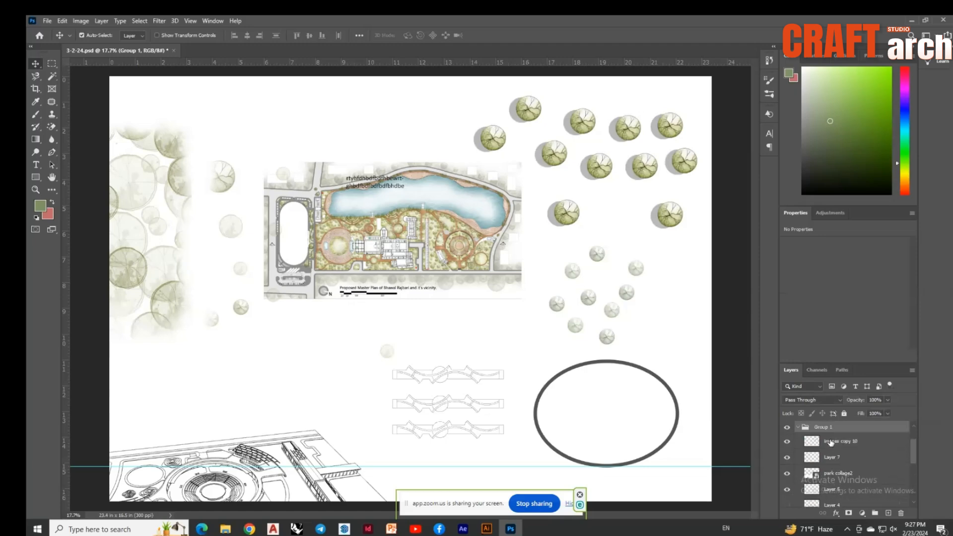
scroll(831, 442, "up", 1)
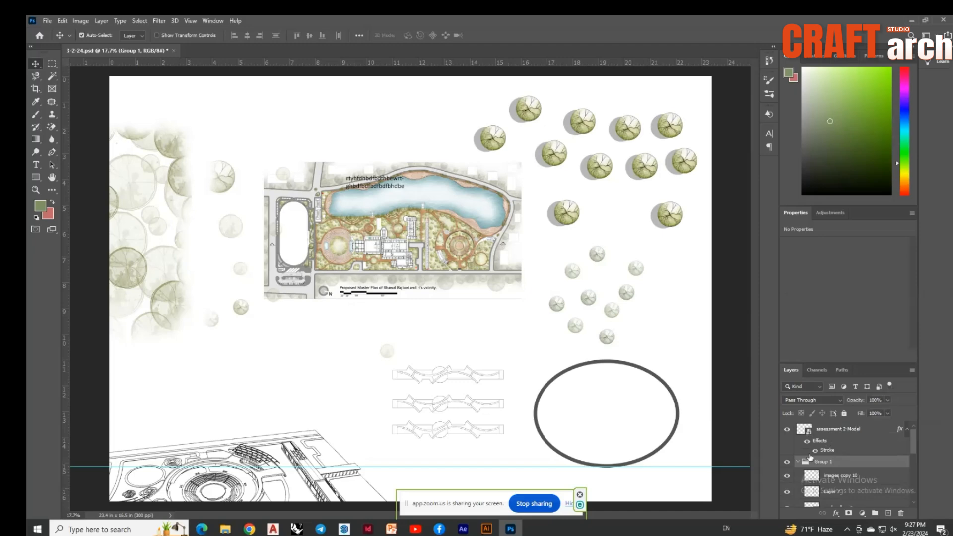
scroll(809, 454, "down", 1)
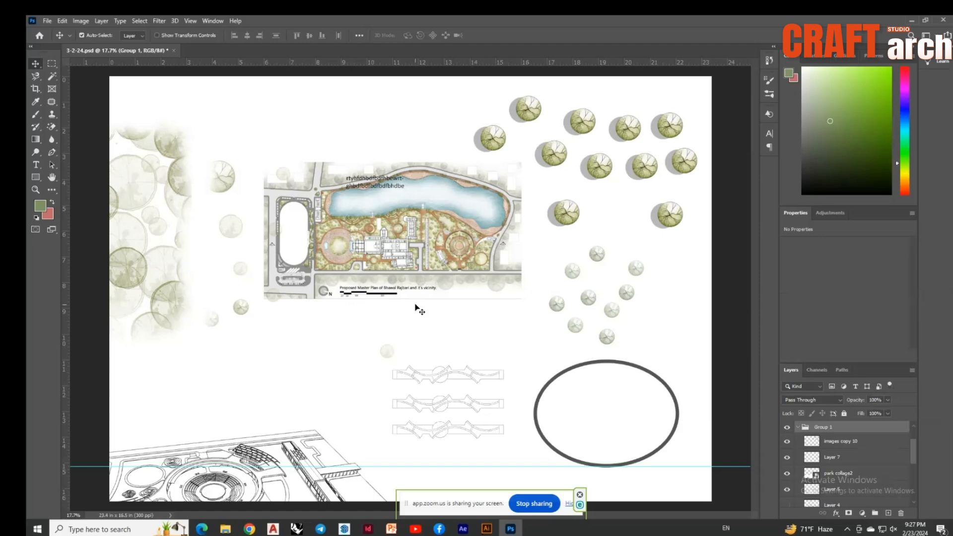
scroll(416, 308, "down", 1)
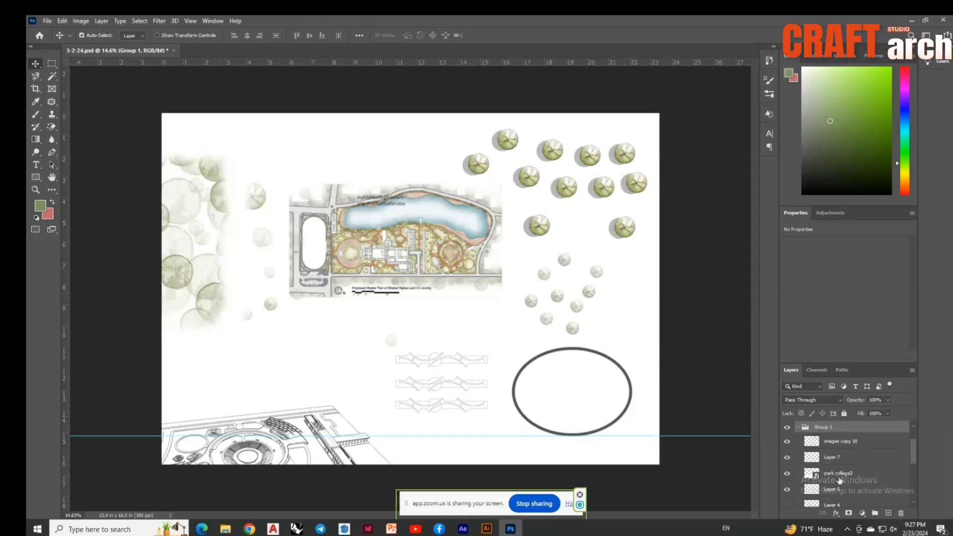
scroll(838, 480, "down", 5)
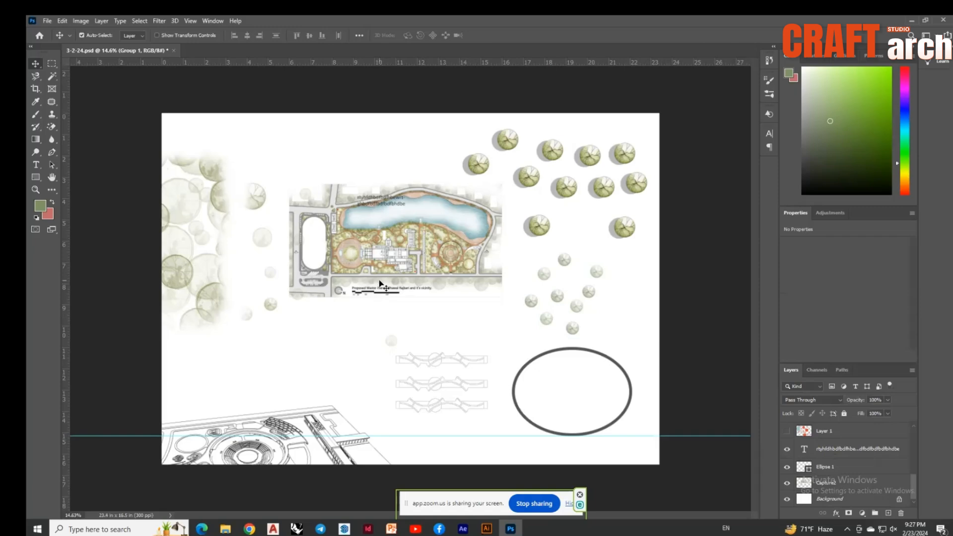
Move the master plan image down to about X 5.53 in, Y 5.16 in, clear of the placeholder text
left_click_drag(383, 252, 350, 210)
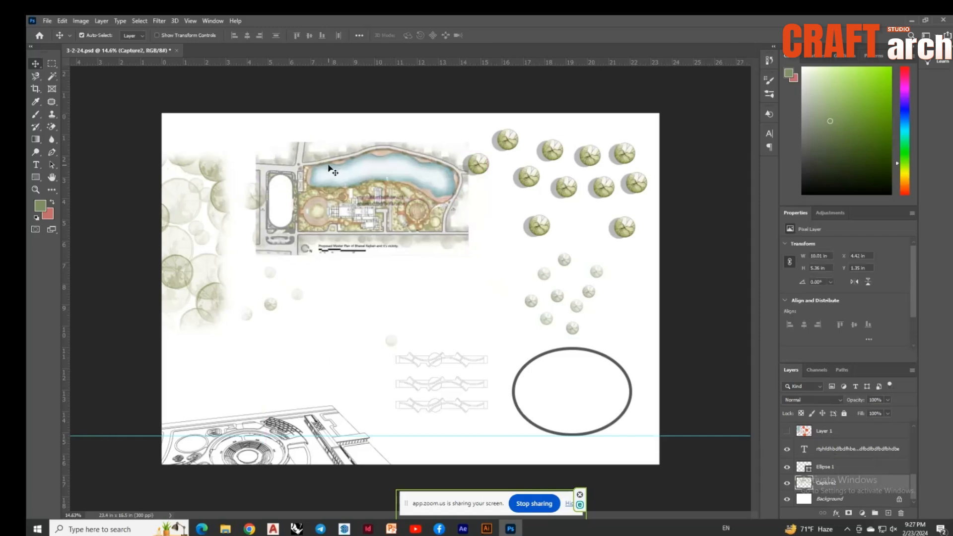
scroll(372, 213, "up", 1)
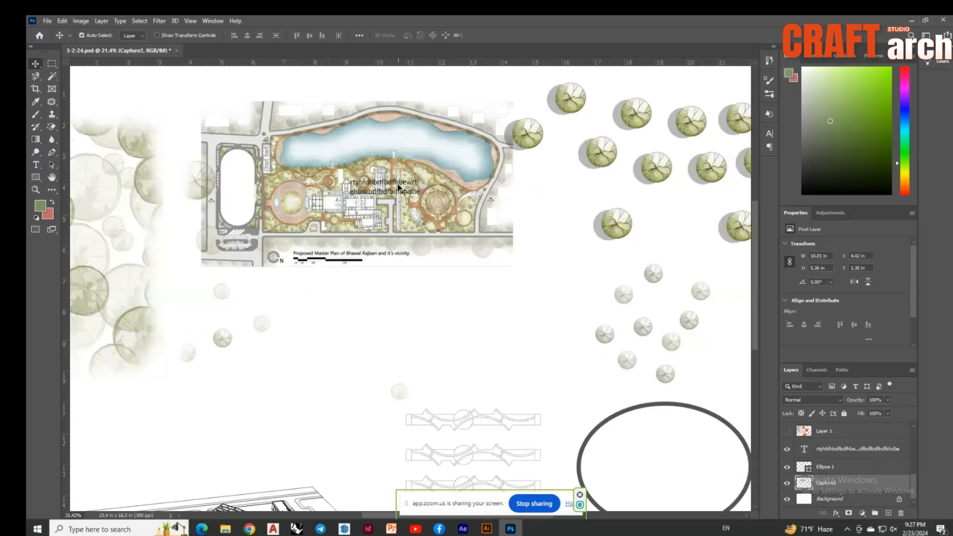
scroll(398, 187, "up", 1)
left_click_drag(350, 270, 400, 444)
scroll(400, 444, "down", 8)
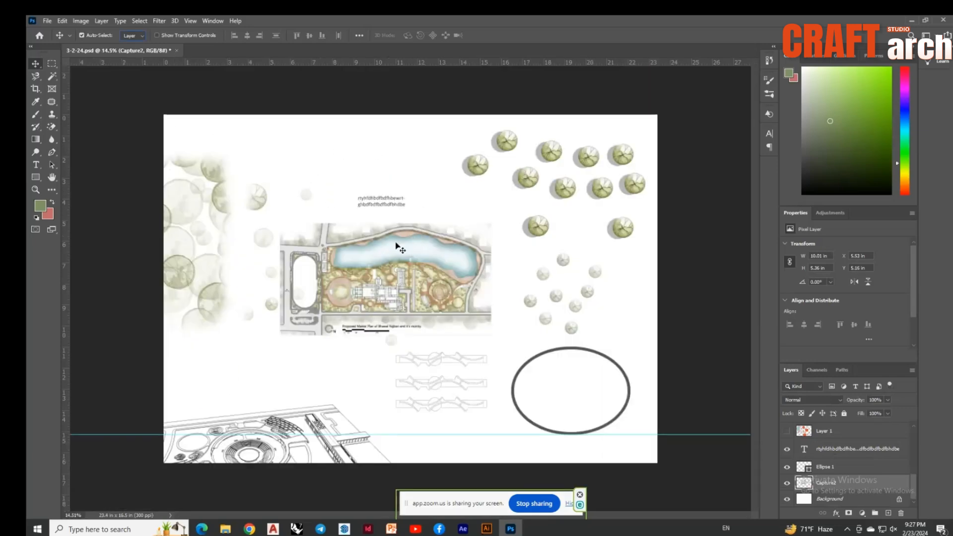
left_click(826, 467)
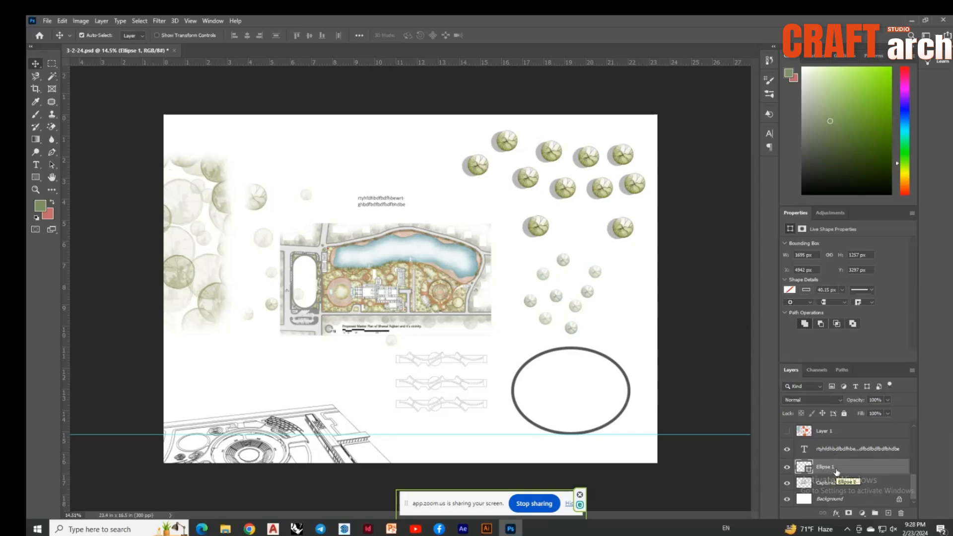
left_click(82, 20)
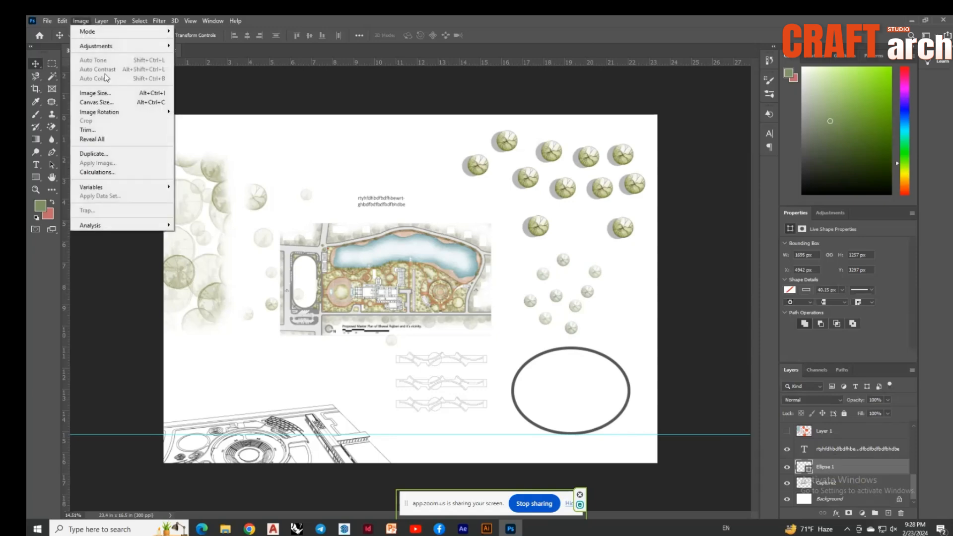
left_click(129, 302)
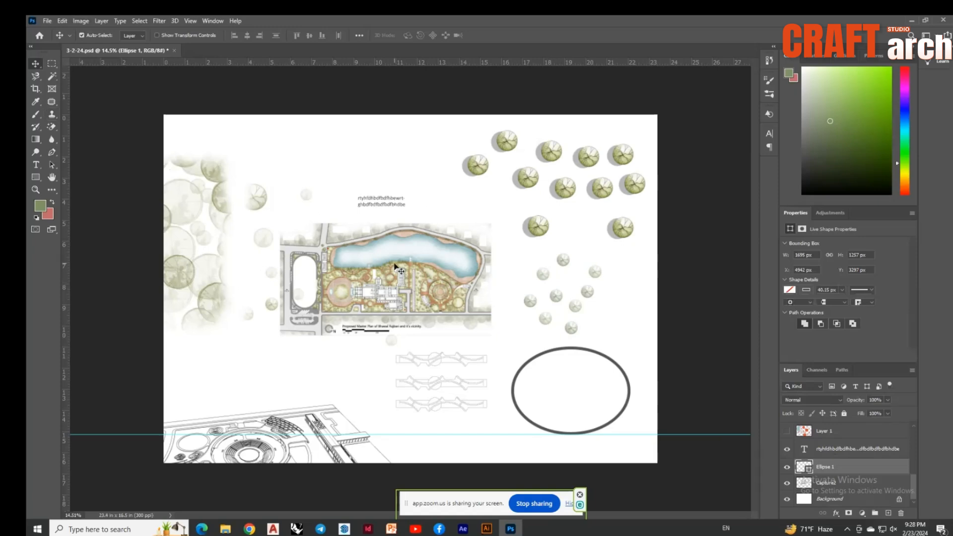
scroll(395, 267, "up", 3)
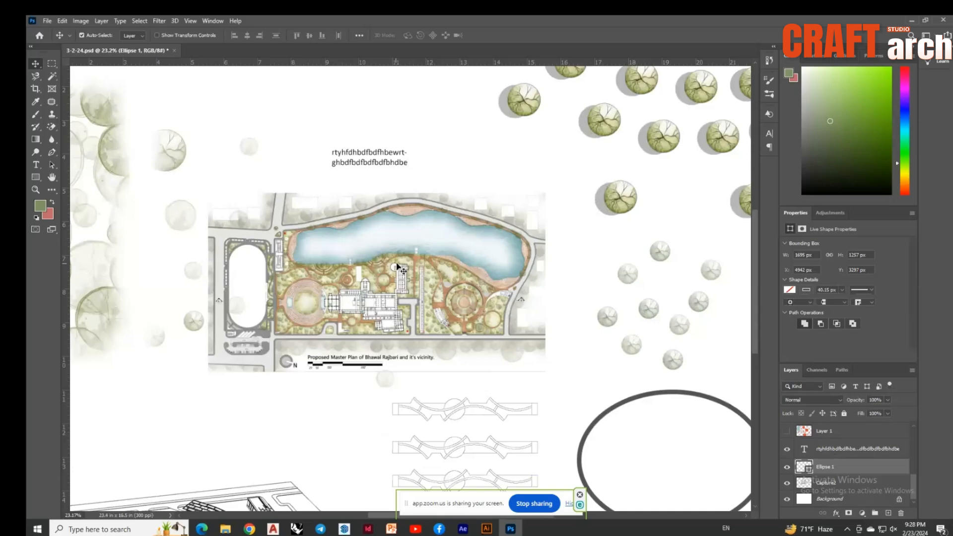
scroll(397, 267, "up", 2)
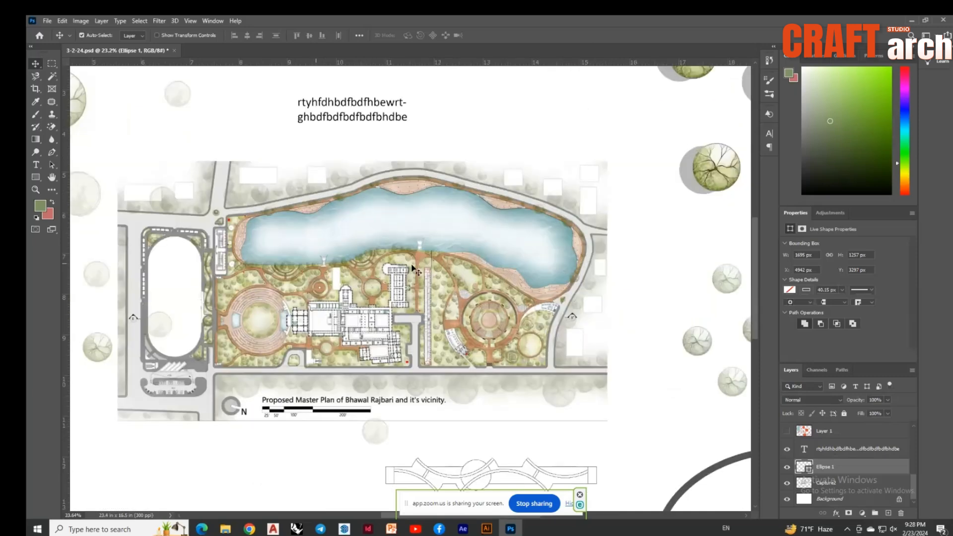
scroll(413, 268, "up", 1)
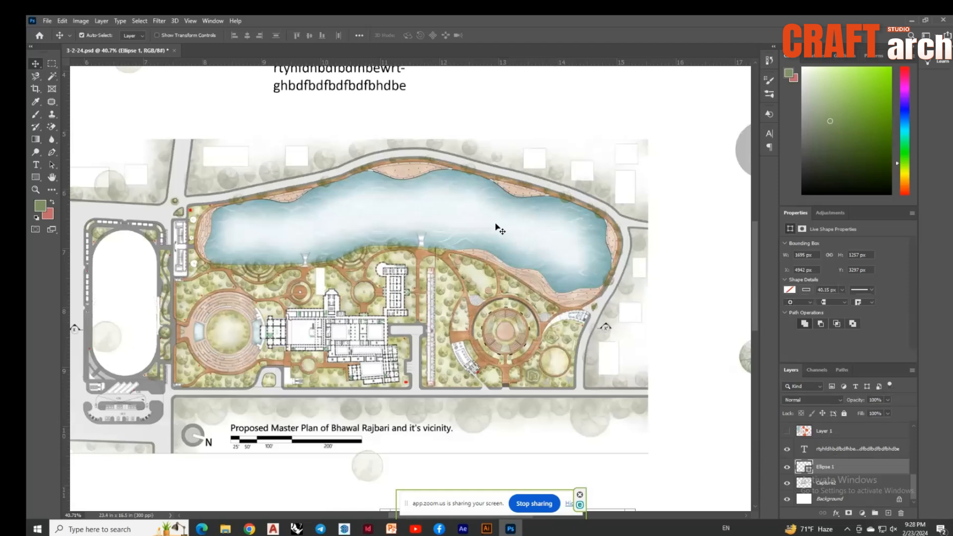
Try a rectangular marquee selection around the faint tree above the master plan, clear it, and return to the Move tool
scroll(258, 298, "down", 2)
key("m")
left_click_drag(105, 88, 218, 155)
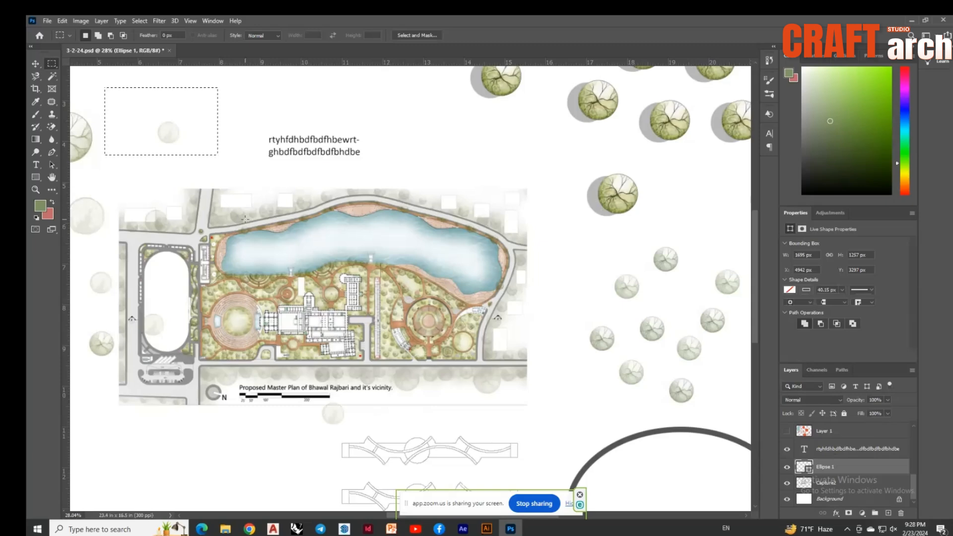
key("ctrl+d")
left_click(35, 64)
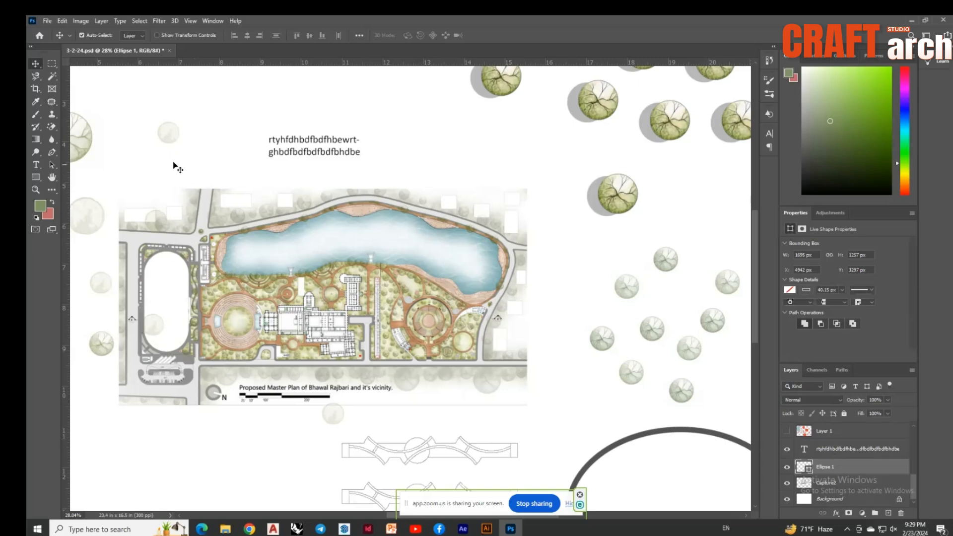
Move the park line drawing up the sheet and place the master plan at the sheet's upper edge, at X 4.1 in, Y 0 in
scroll(193, 155, "down", 1)
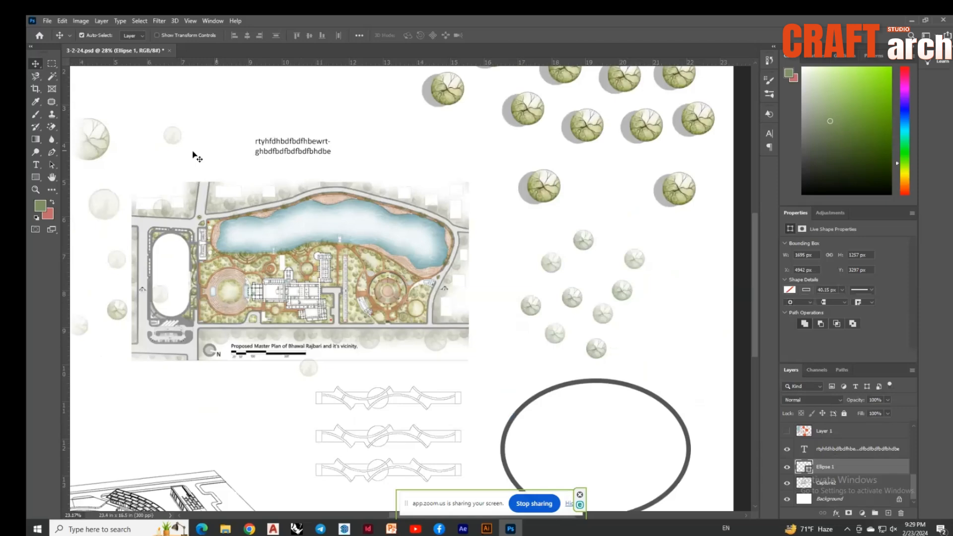
scroll(195, 155, "down", 1)
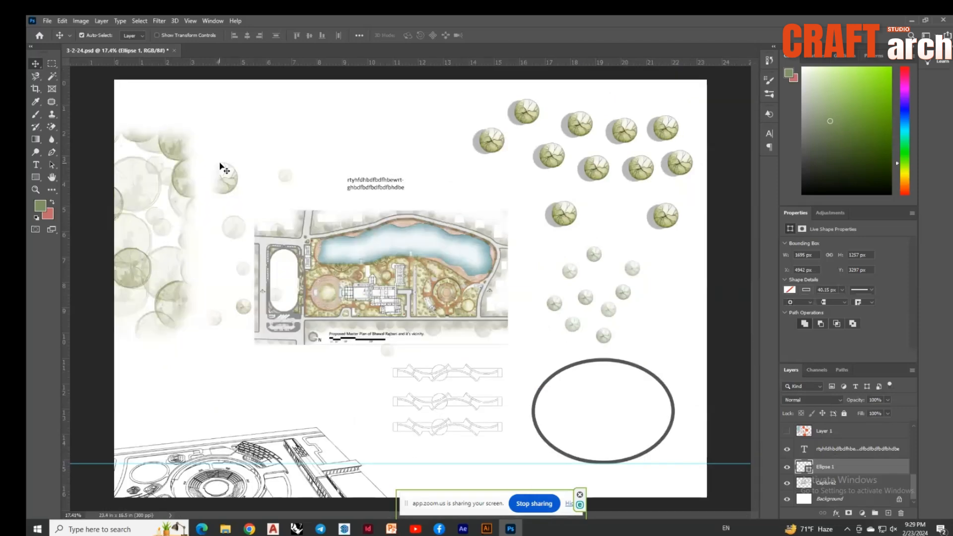
scroll(221, 168, "down", 1)
left_click_drag(293, 410, 367, 146)
scroll(326, 221, "up", 3)
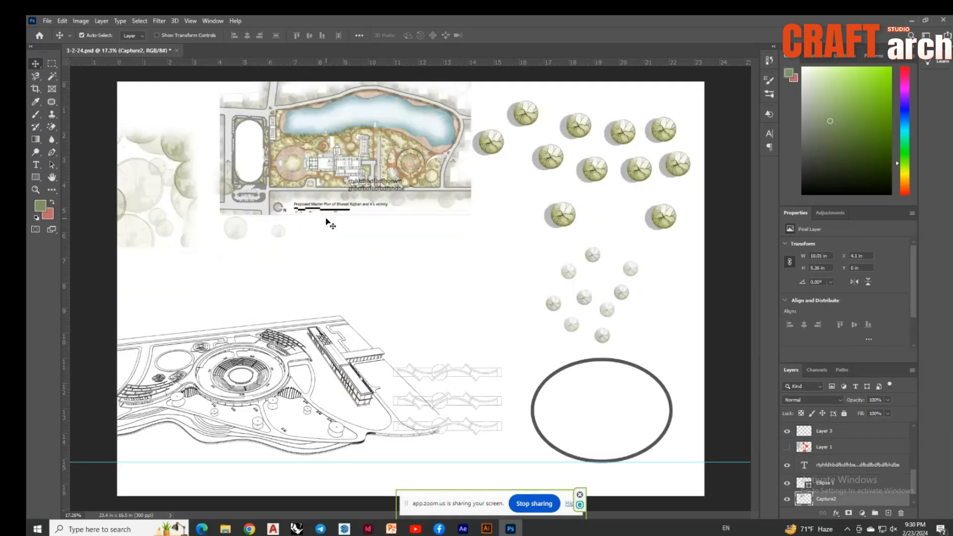
scroll(397, 239, "down", 2)
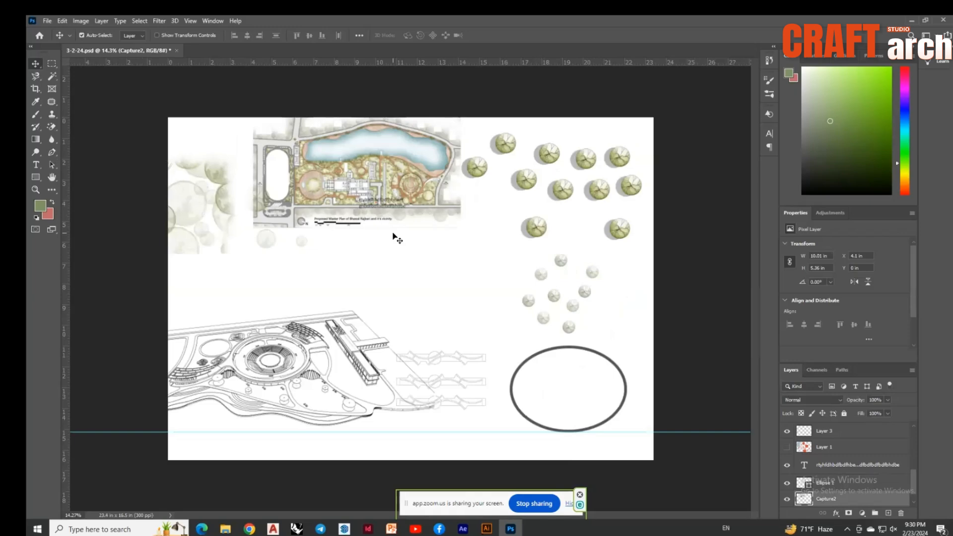
scroll(397, 239, "up", 1)
Switch to File Explorer, open Presentation1 from the ps class folder, and go to its final Content slide
key("alt+Tab")
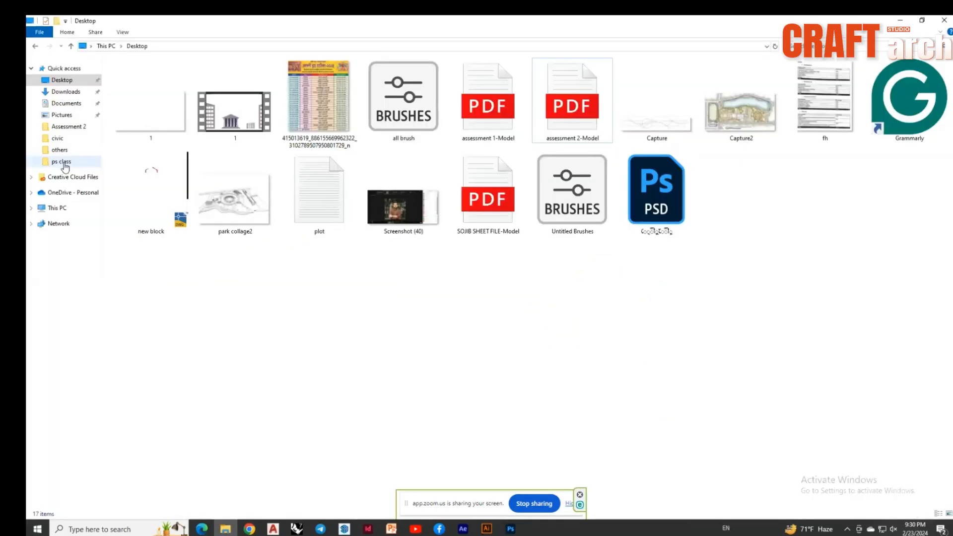
left_click(62, 161)
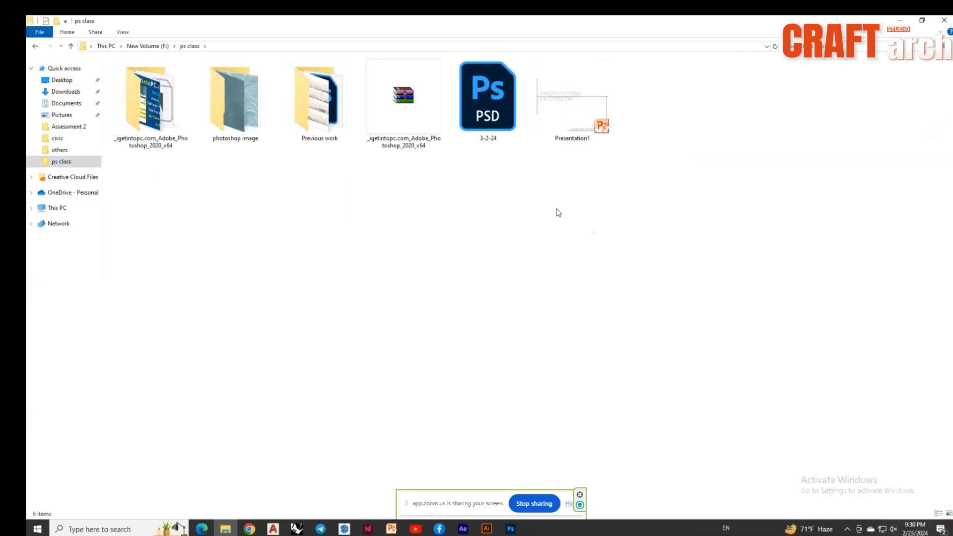
double_click(572, 104)
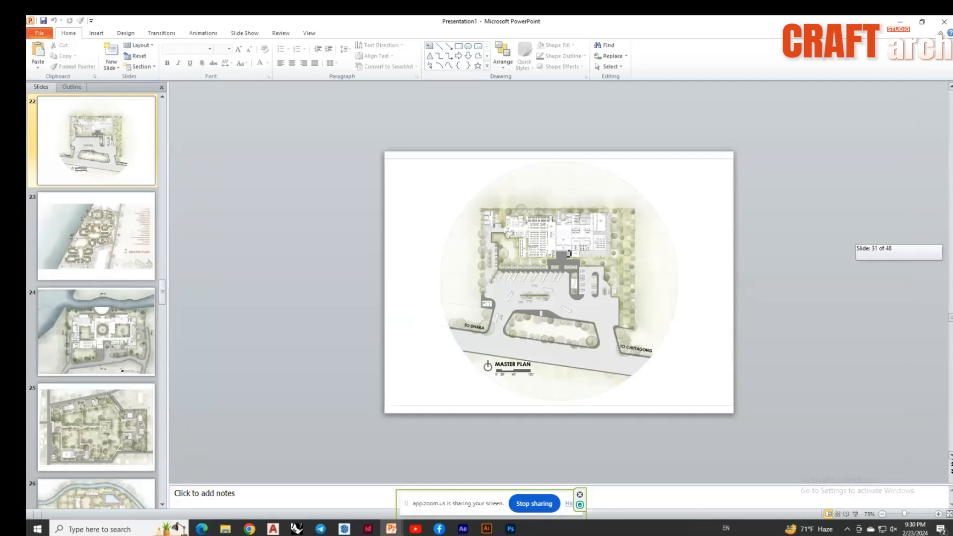
left_click_drag(951, 318, 951, 446)
Examine the class counts for the required commands and plan render topics on the Content slide, and switch back to Photoshop
left_click(646, 227)
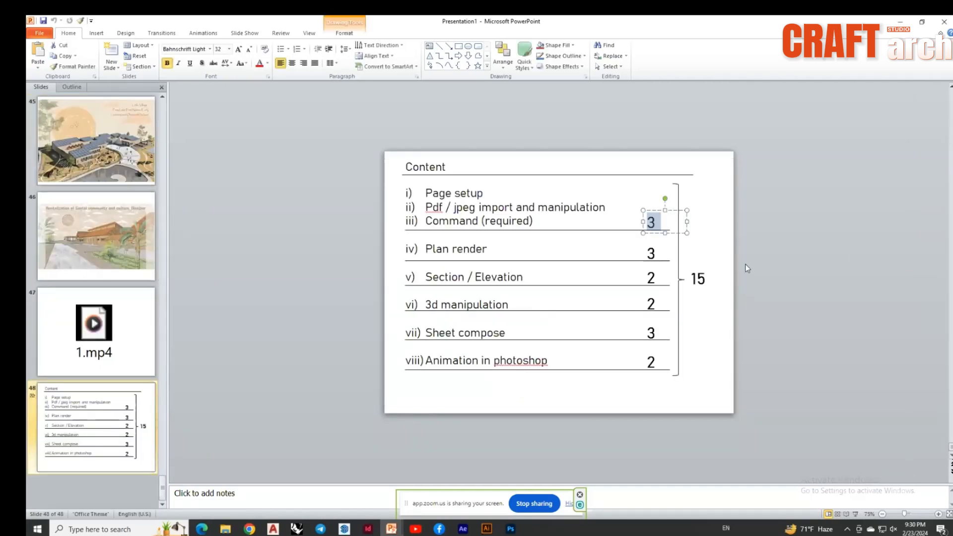
left_click(769, 263)
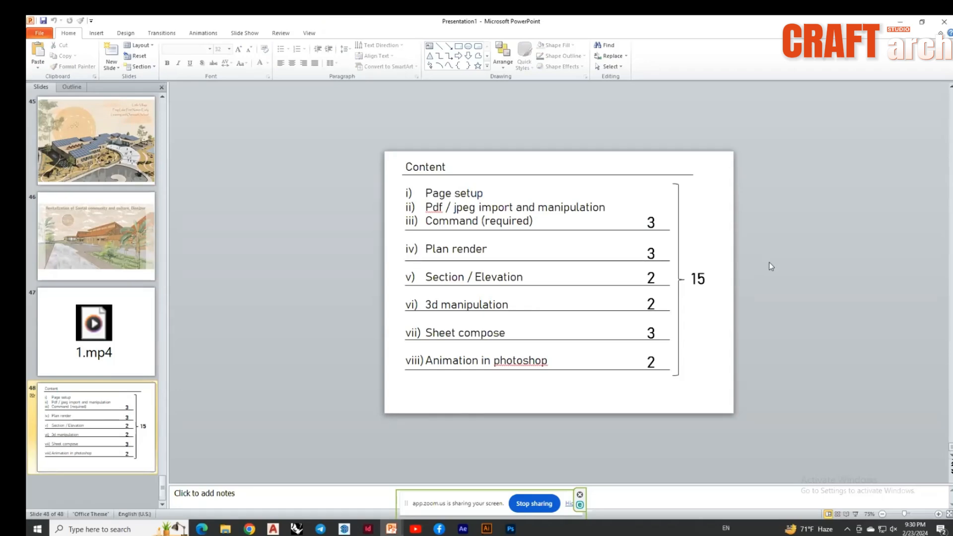
double_click(650, 253)
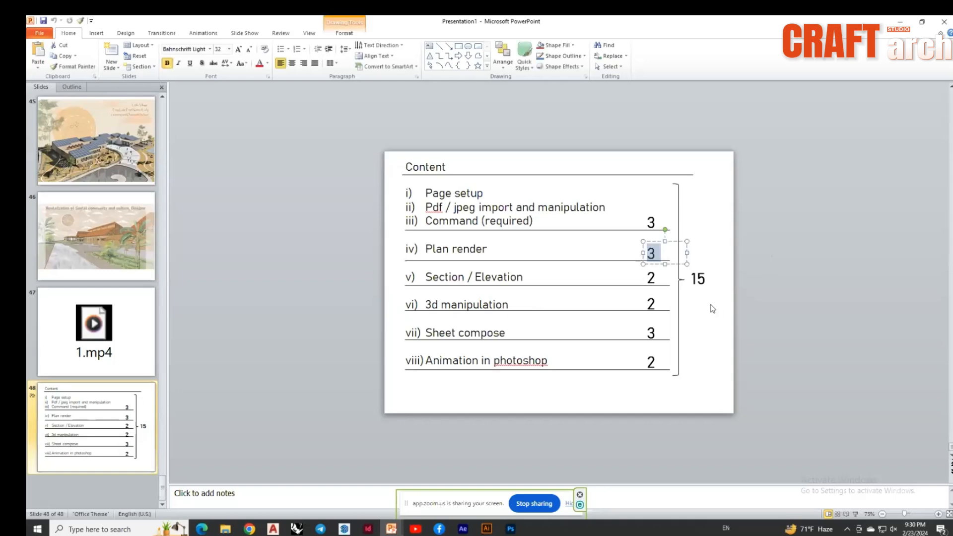
left_click(712, 347)
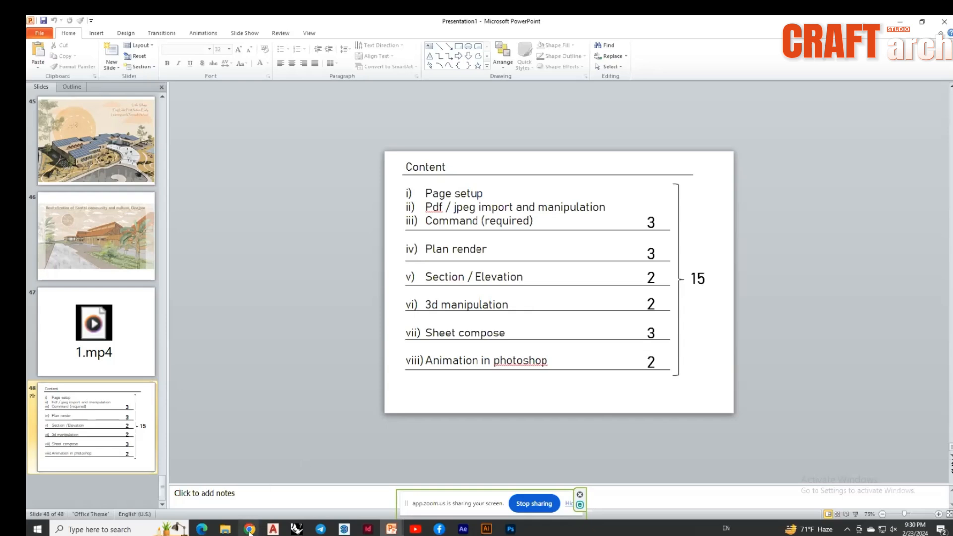
left_click(510, 529)
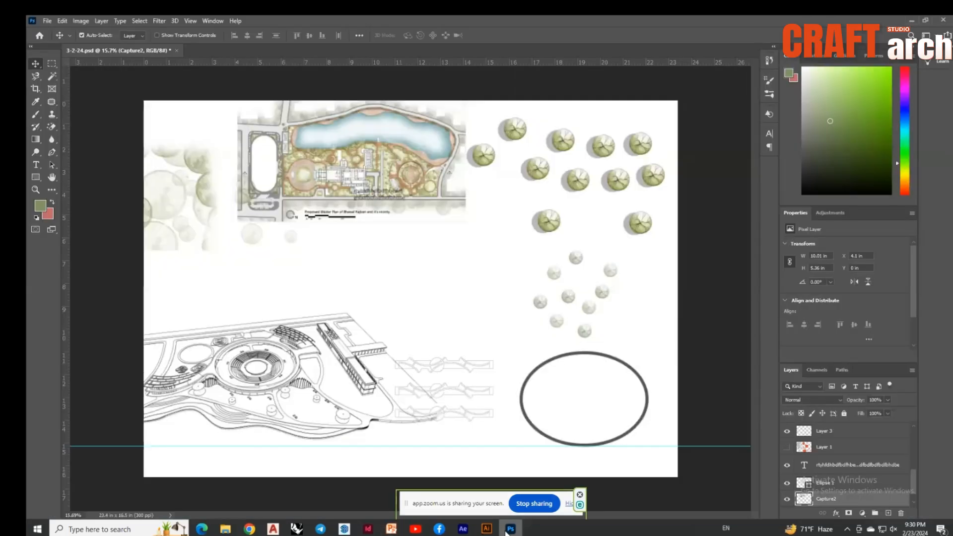
Shift the shadowed tree cluster to X 14.34 in, Y 0.42 in and the park collage2 drawing to X 0 in, Y 8.29 in
left_click(540, 168)
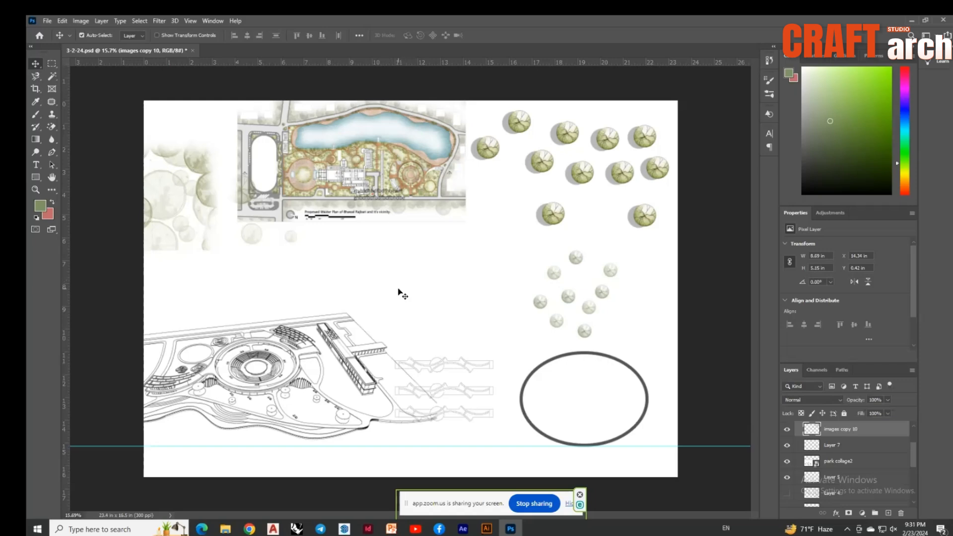
mouse_move(314, 361)
left_mouse_down()
mouse_move(349, 366)
mouse_move(342, 388)
left_mouse_up()
mouse_move(431, 369)
left_mouse_down()
mouse_move(447, 358)
mouse_move(409, 367)
mouse_move(389, 341)
left_mouse_up()
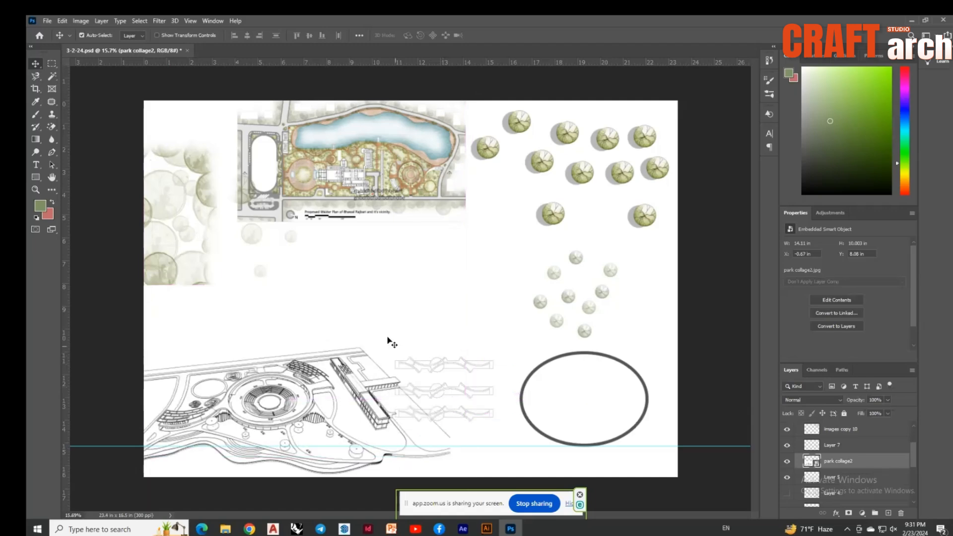
mouse_move(293, 336)
left_mouse_down()
mouse_move(325, 338)
mouse_move(300, 338)
left_mouse_up()
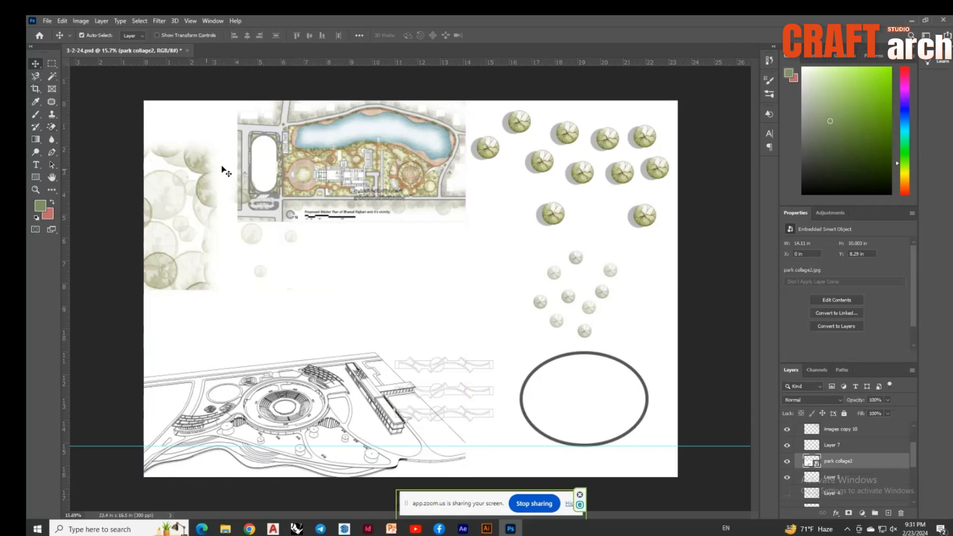
Nudge the park collage2 drawing up to Y 8.13 in, keeping it at X 0 in
scroll(273, 158, "down", 1)
scroll(329, 206, "up", 1)
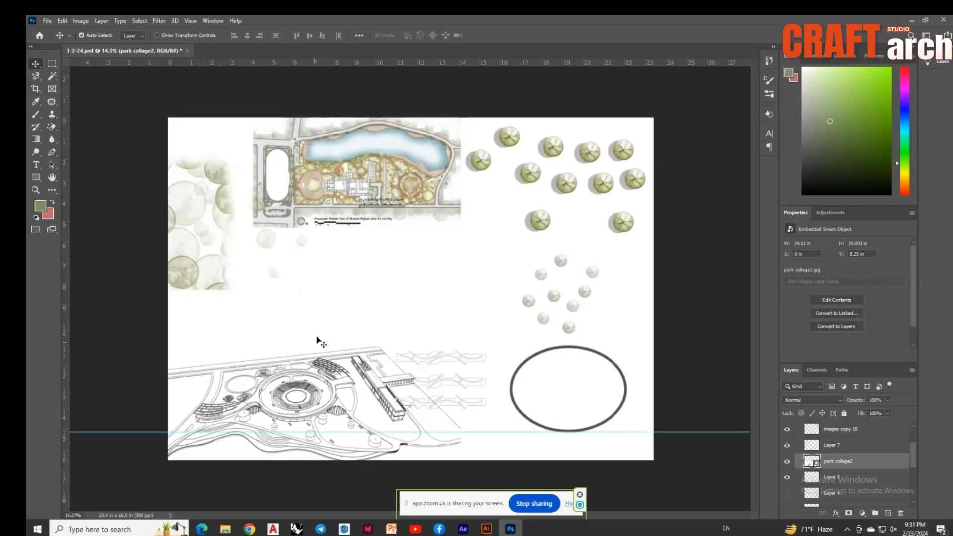
left_click_drag(317, 337, 319, 333)
key("shift+Up")
key("shift+Up")
key("shift+Up")
key("shift+Up")
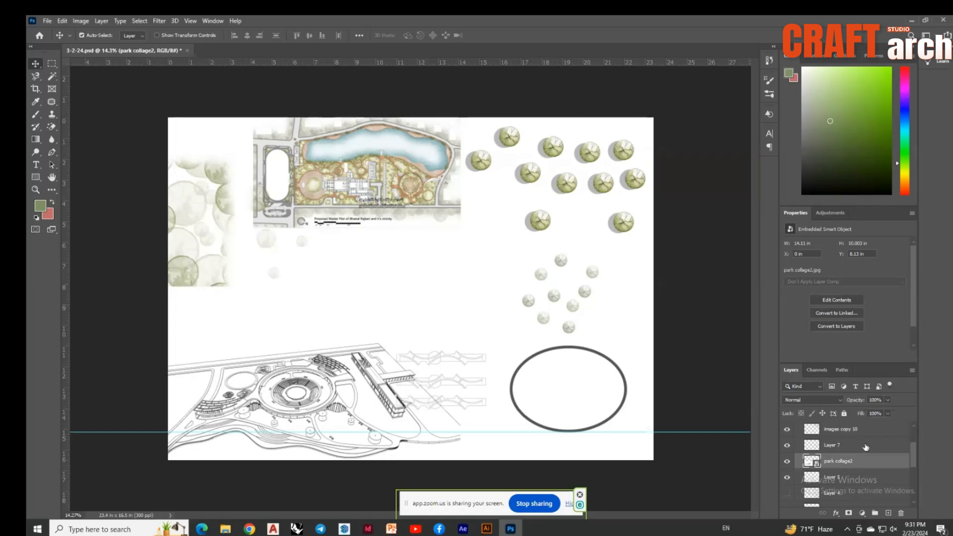
Browse the filters available for the park collage2 layer
left_click(159, 23)
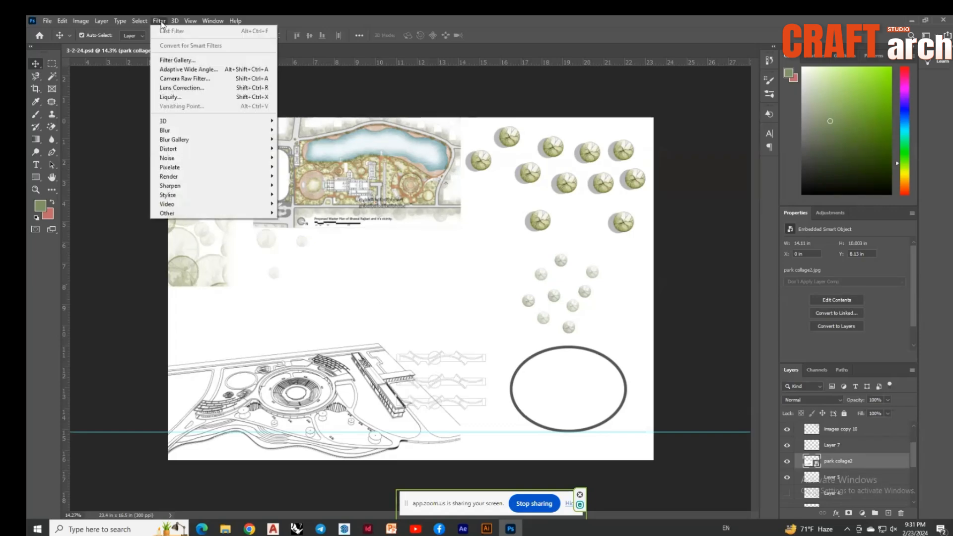
mouse_move(181, 22)
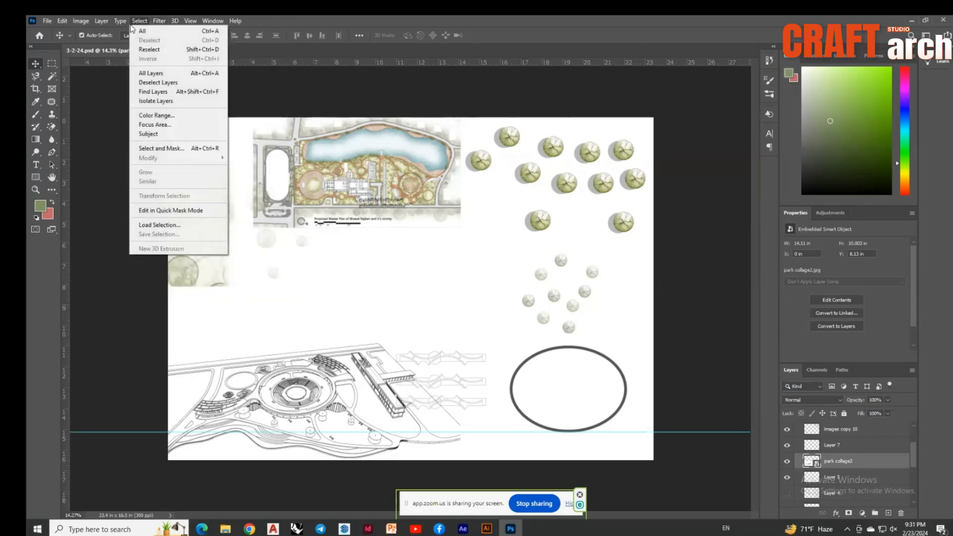
left_click(35, 66)
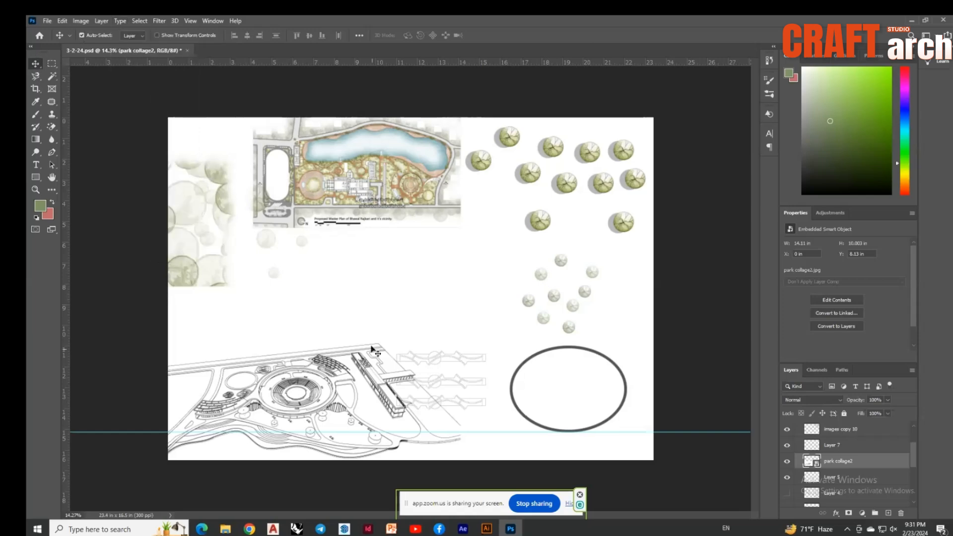
Switch to File Explorer and open the photoshop image folder inside ps class
left_click(226, 528)
left_click(236, 122)
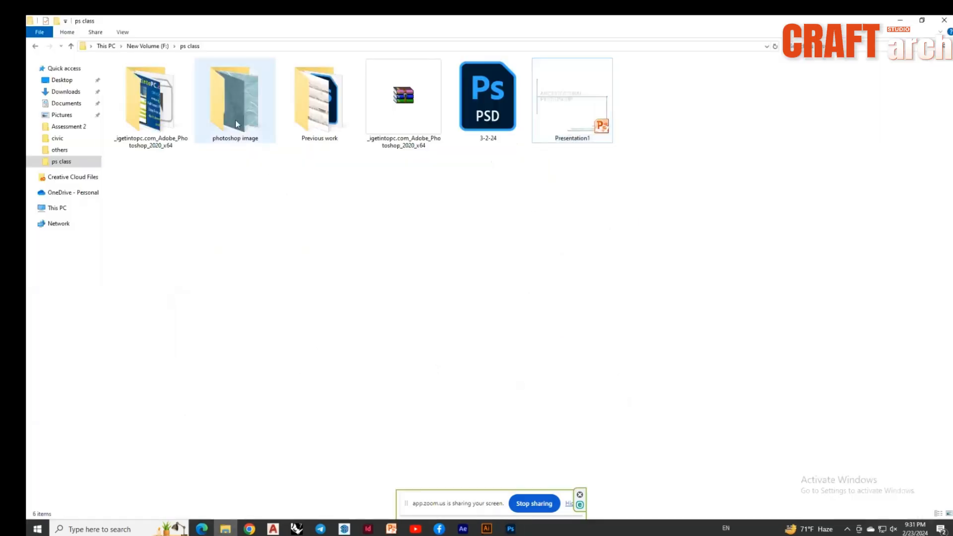
double_click(237, 122)
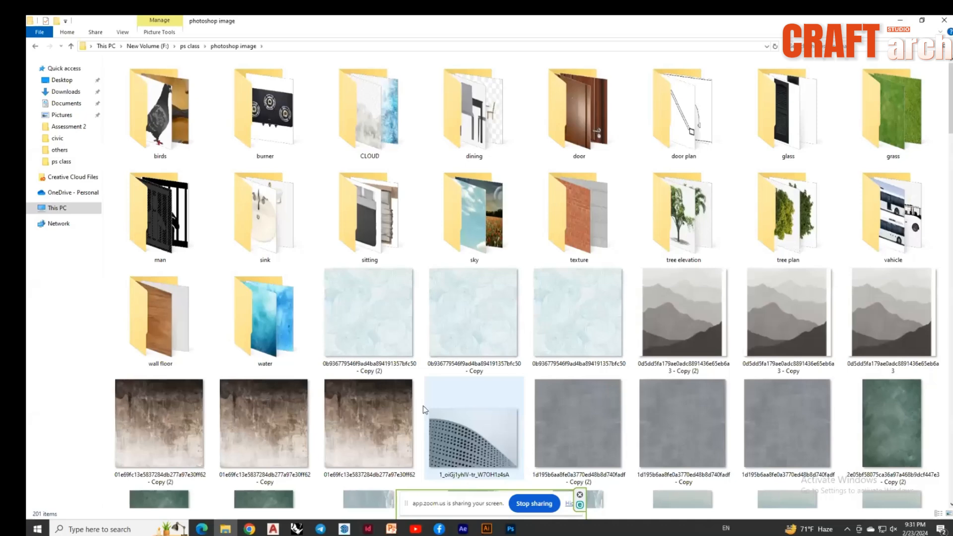
Find the watercolour tree image in the folder and place it in the middle of the 3-2-24 Photoshop document
scroll(425, 410, "down", 5)
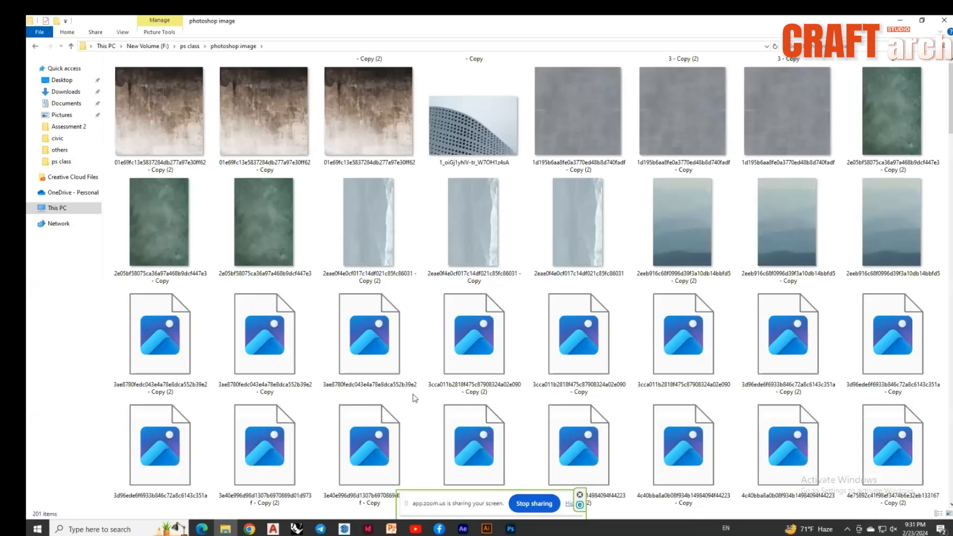
scroll(407, 415, "down", 1)
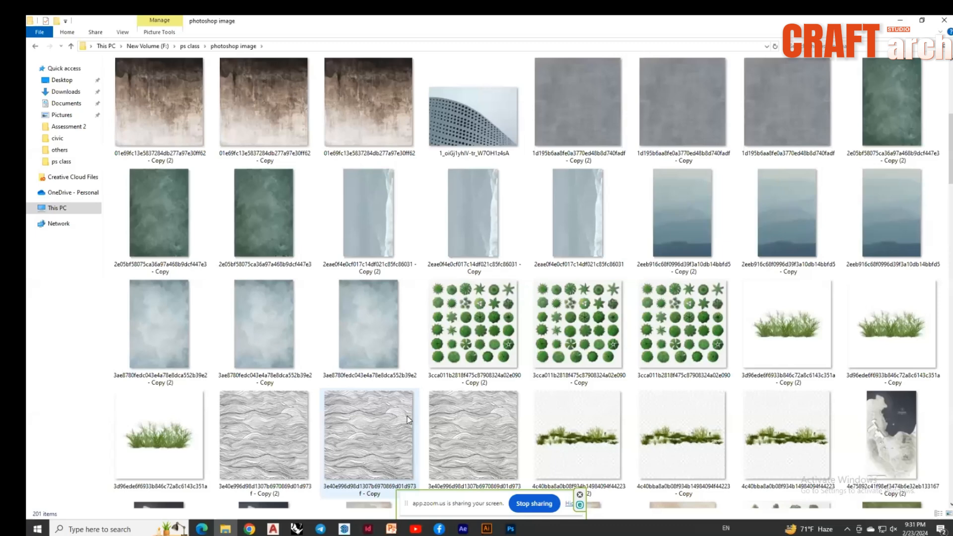
scroll(407, 416, "down", 15)
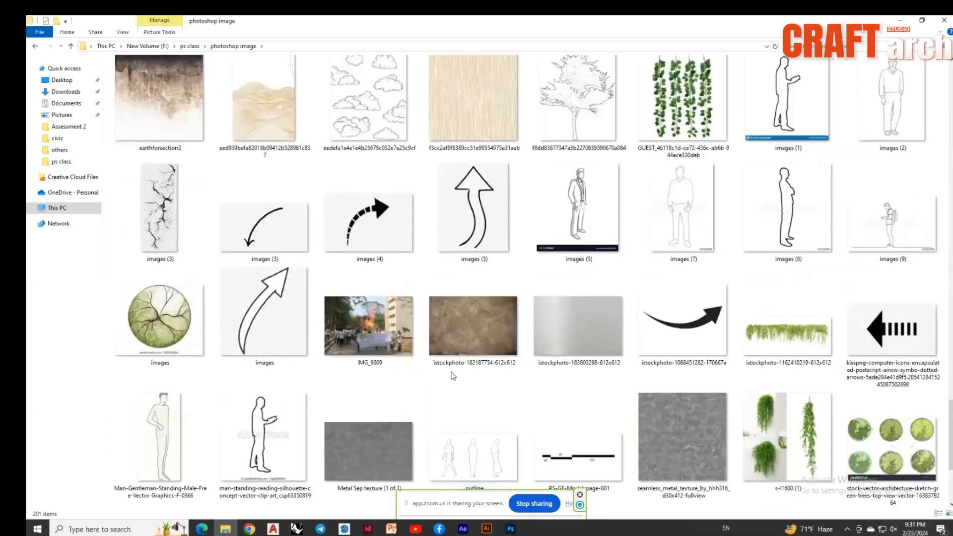
scroll(467, 392, "down", 4)
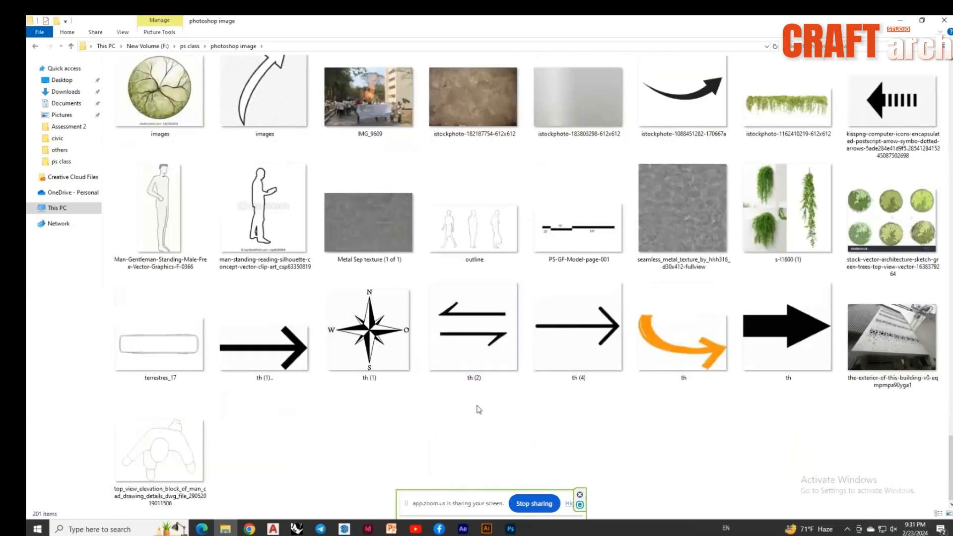
scroll(477, 409, "up", 2)
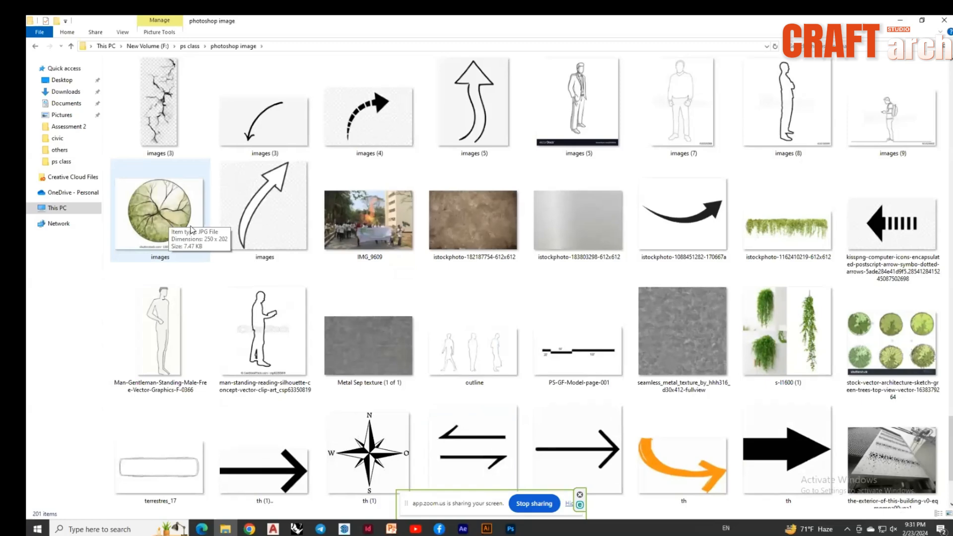
scroll(640, 321, "up", 6)
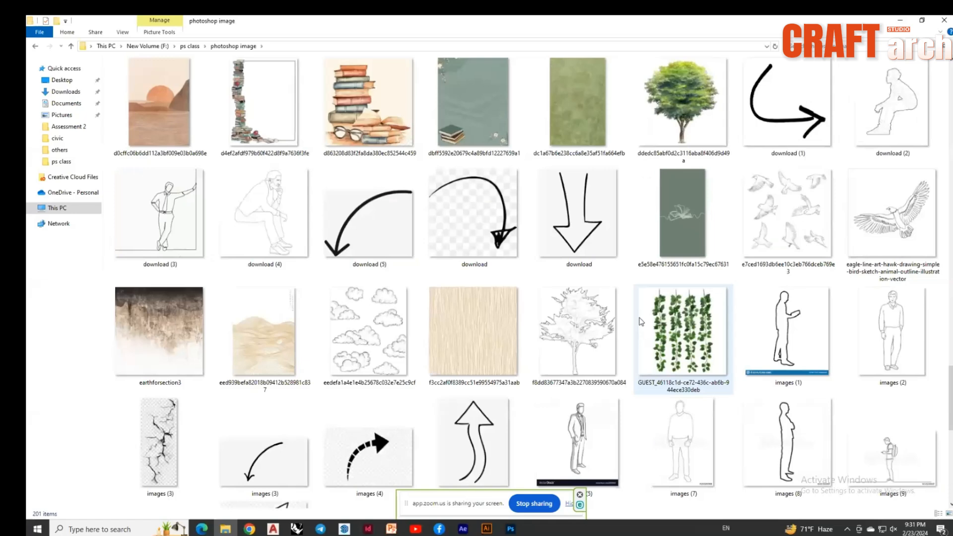
left_click_drag(683, 102, 515, 532)
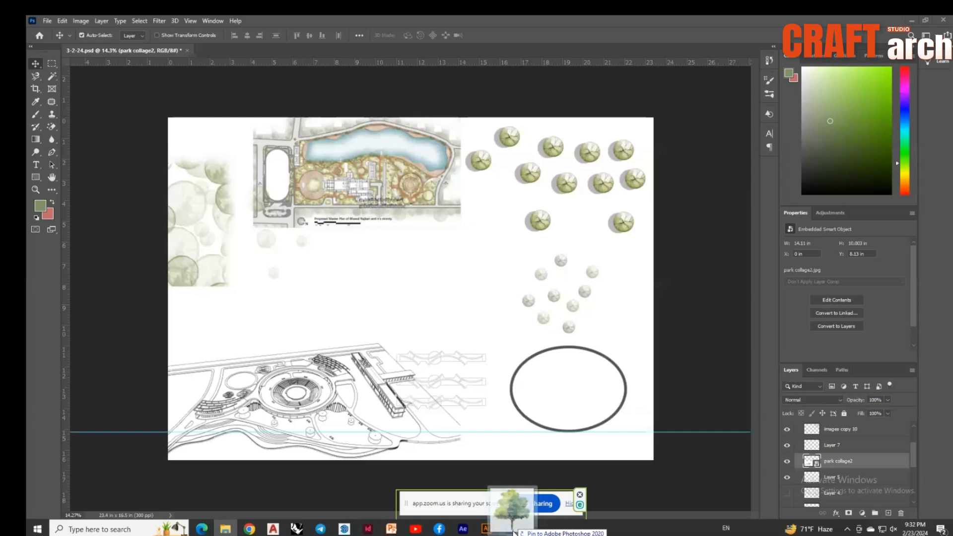
left_click_drag(515, 532, 410, 288)
Try Select Subject on the placed tree and clear the selection
left_click(139, 21)
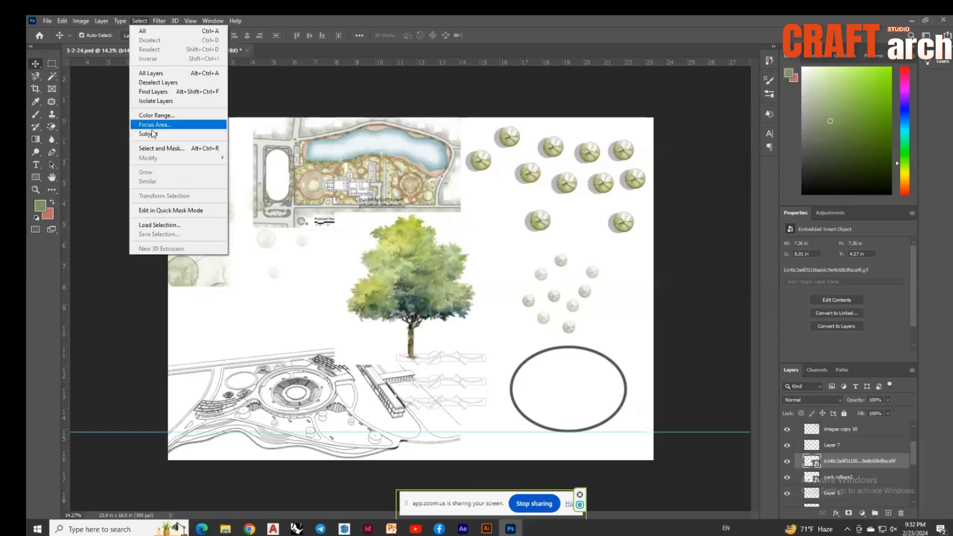
left_click(147, 134)
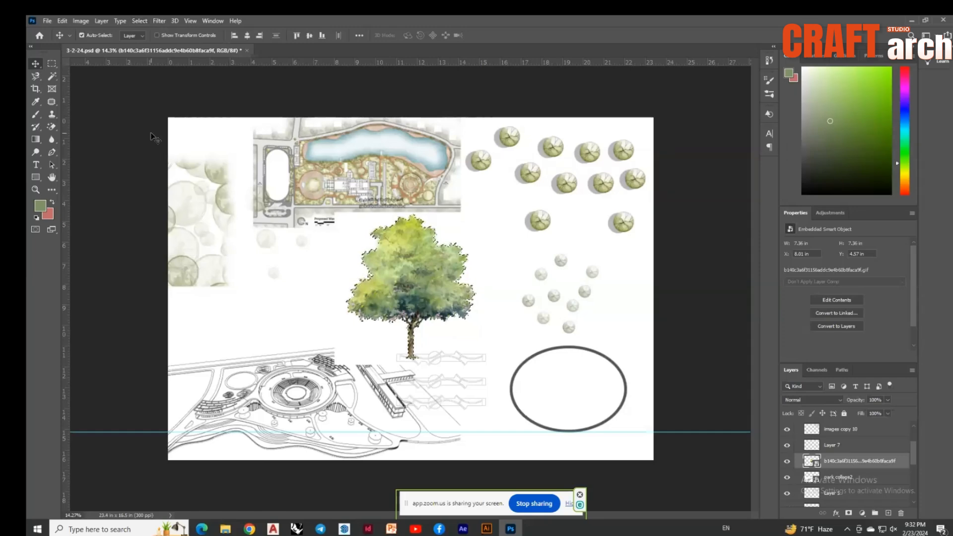
key("ctrl+d")
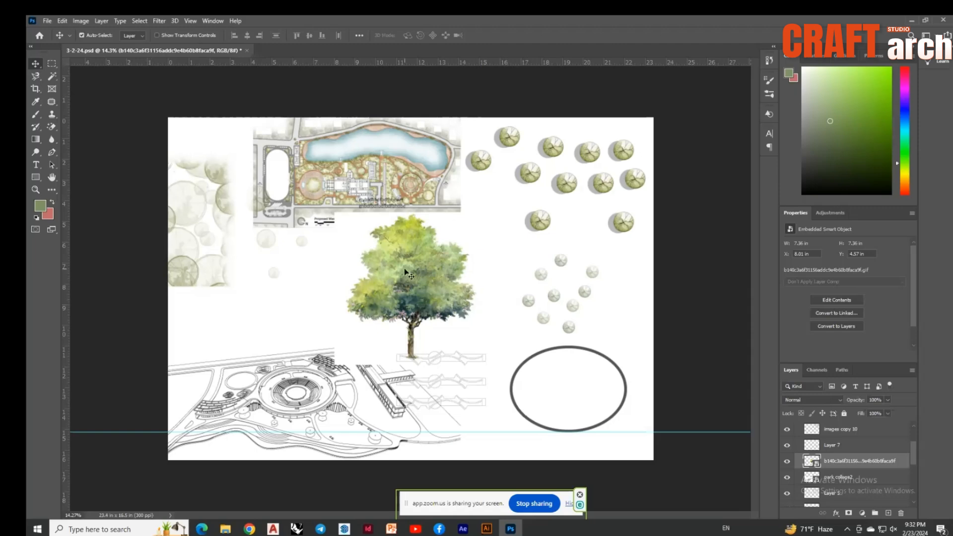
scroll(406, 273, "up", 3)
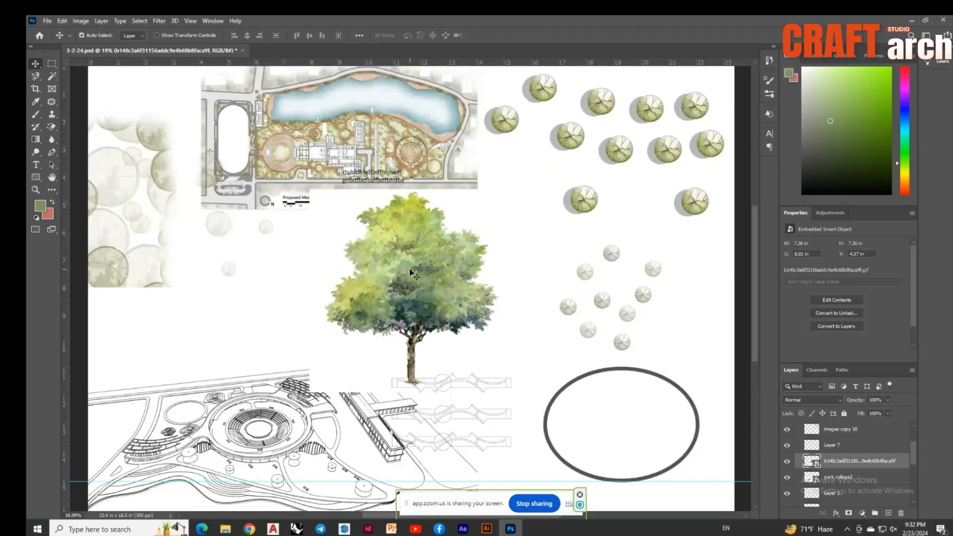
scroll(412, 275, "down", 3)
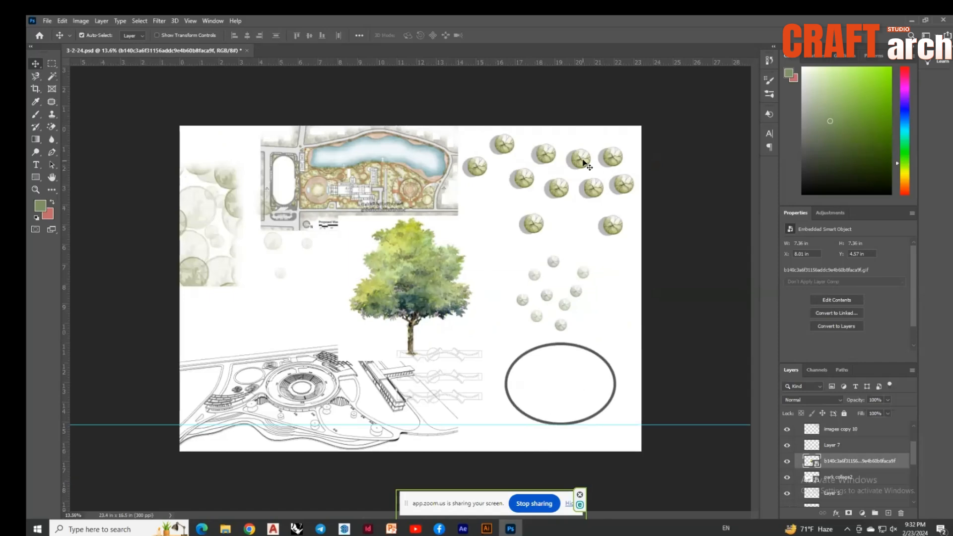
scroll(584, 162, "up", 3)
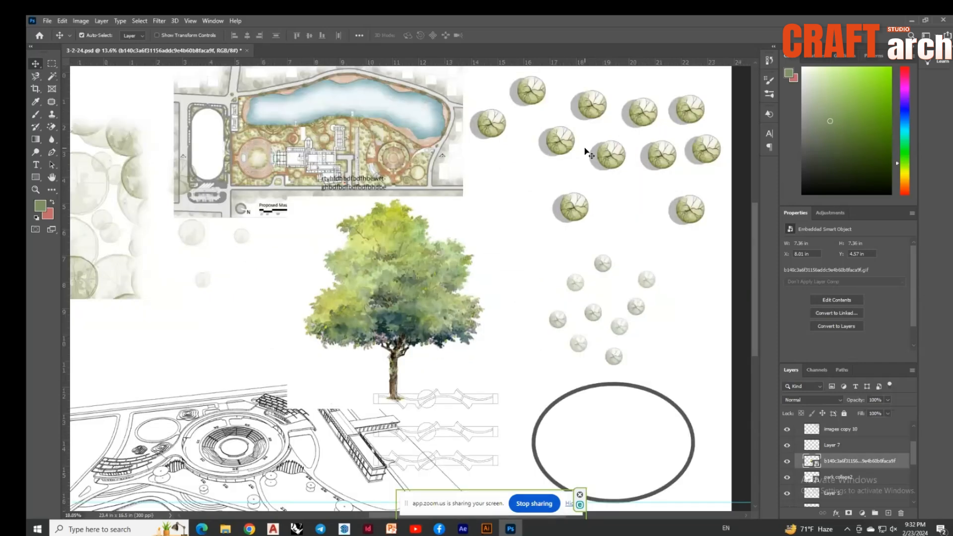
scroll(587, 153, "up", 3)
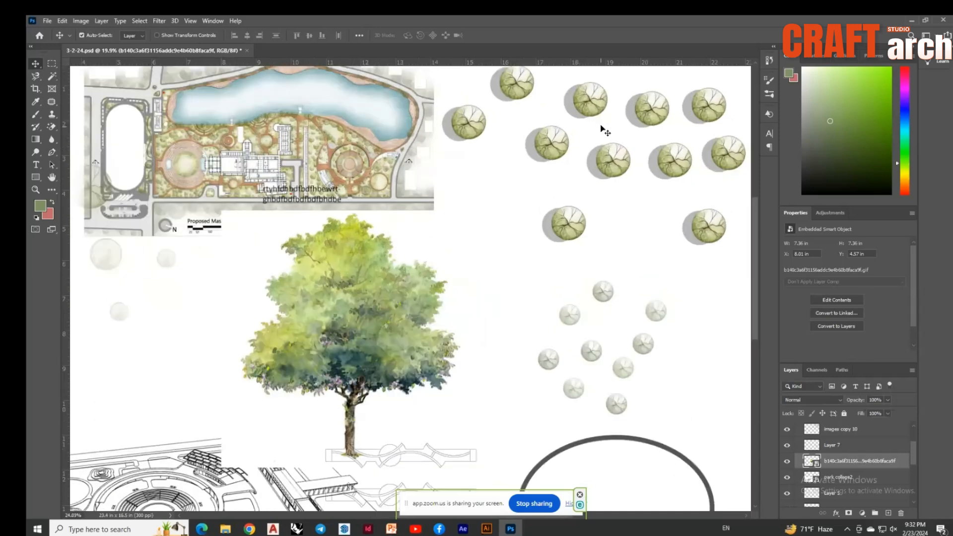
Move the placed tree image up so that it overlaps the coloured park master plan
left_click(226, 529)
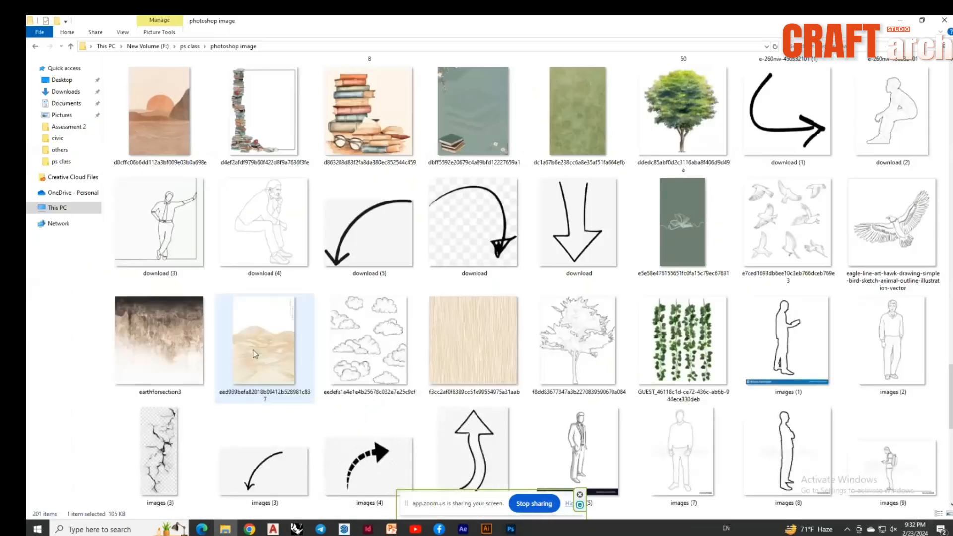
key("alt+Tab")
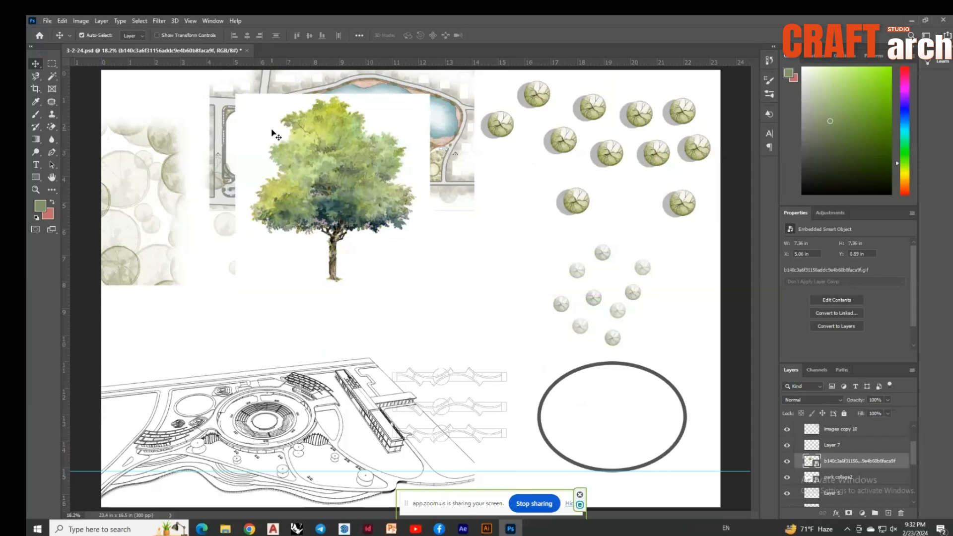
scroll(272, 132, "up", 1)
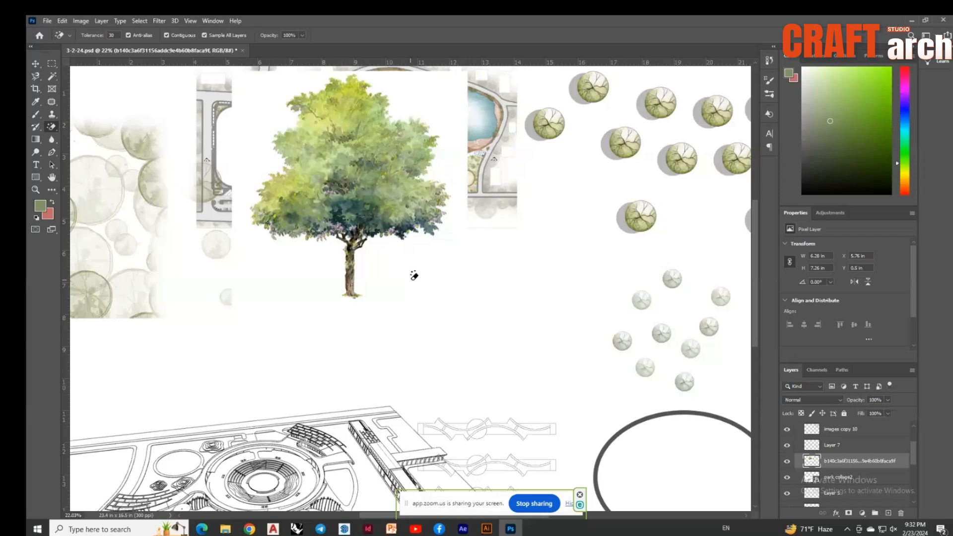
Extract the tree onto its own layer with Select Subject and move the copy to the lower middle of the page
key("v")
left_click(139, 20)
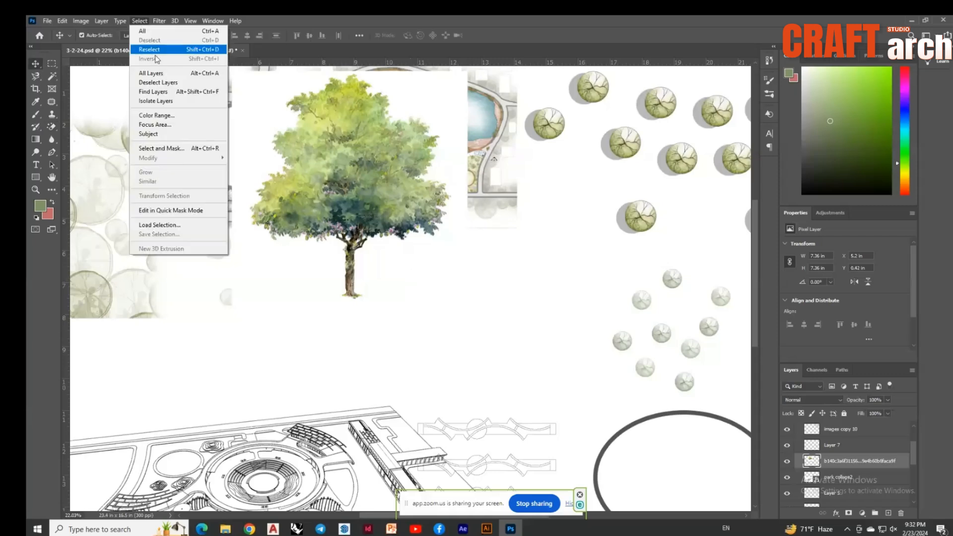
left_click(159, 134)
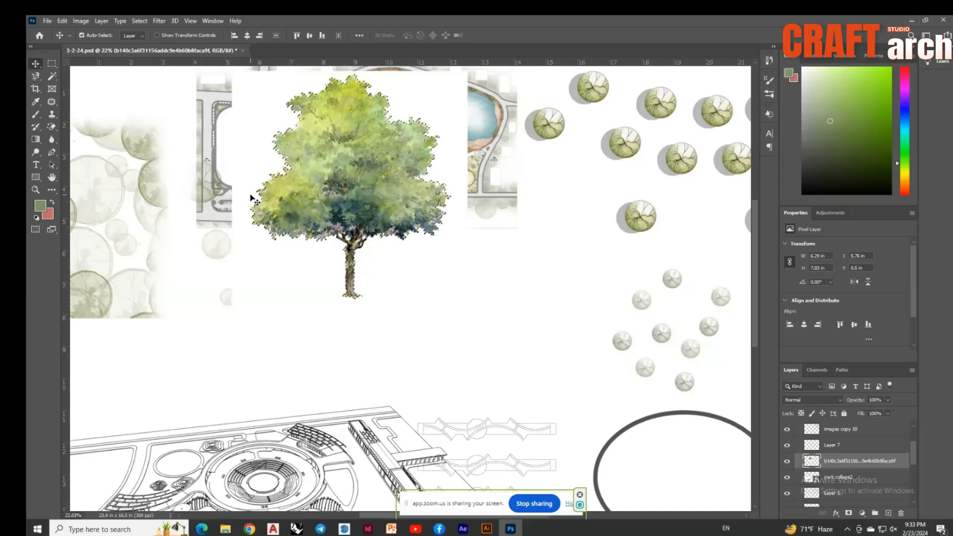
key("ctrl+j")
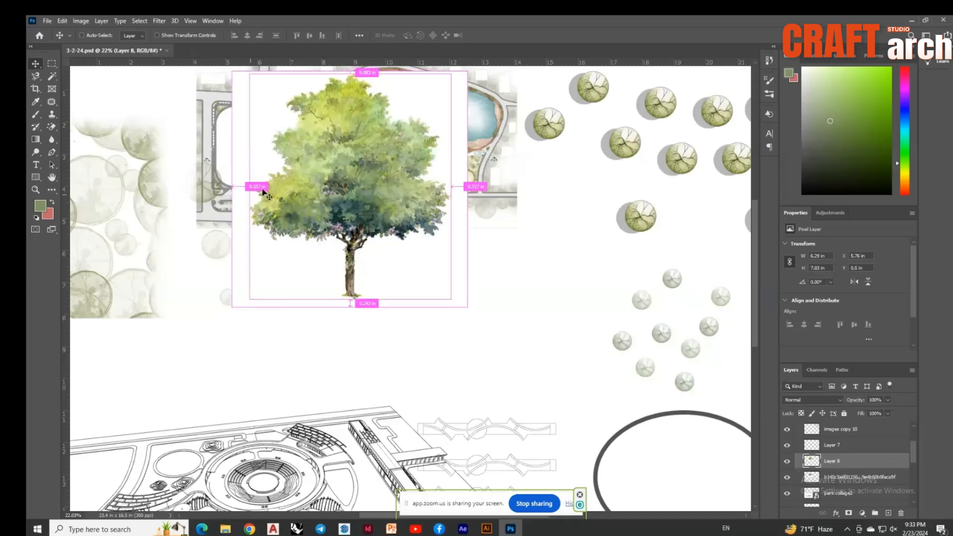
scroll(265, 194, "down", 2)
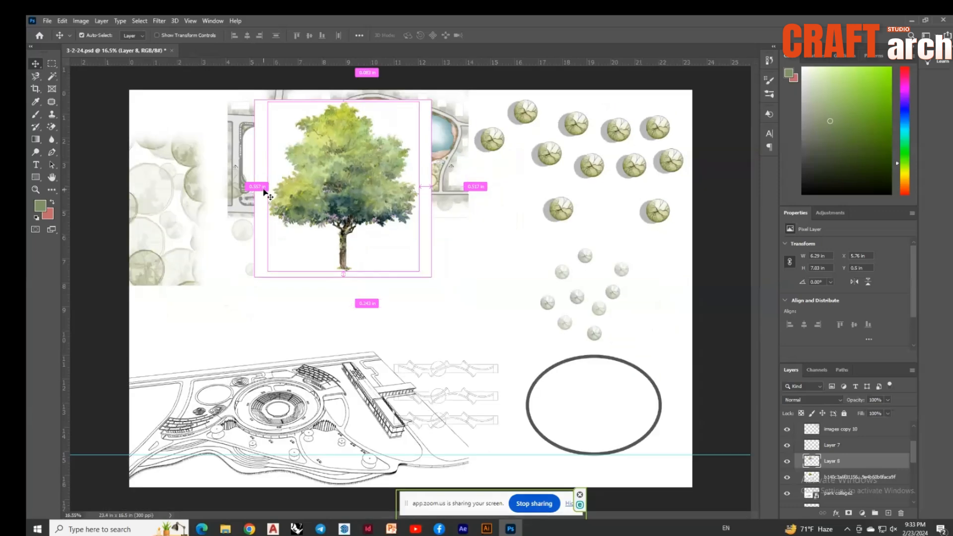
left_click_drag(265, 192, 430, 355)
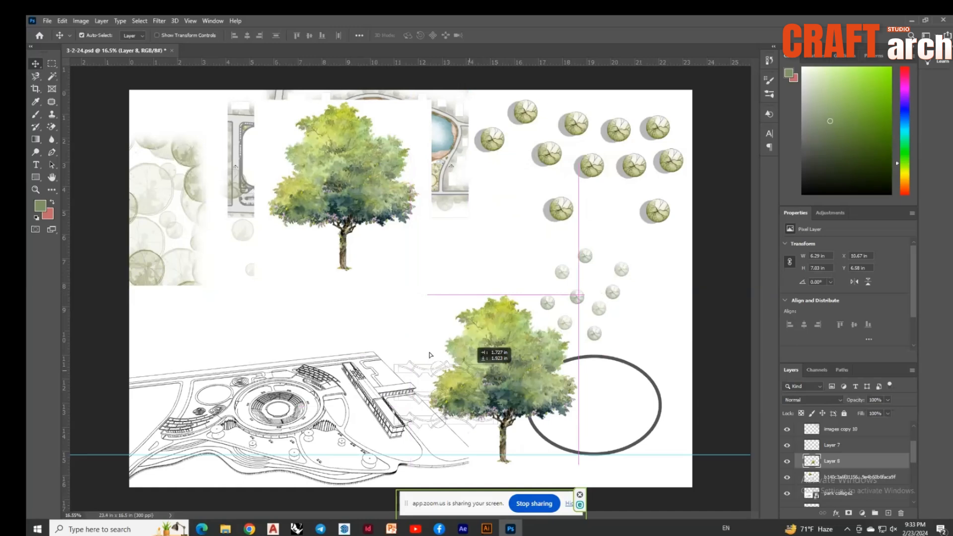
Place the round green top-view tree image from the photoshop image folder in the document, above the site line drawing
left_click(228, 529)
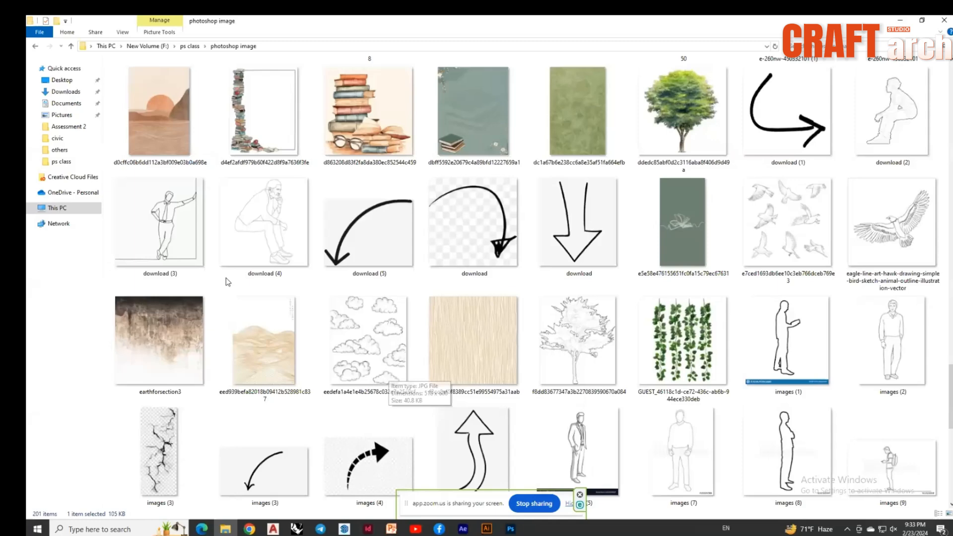
scroll(228, 282, "down", 5)
left_click(168, 328)
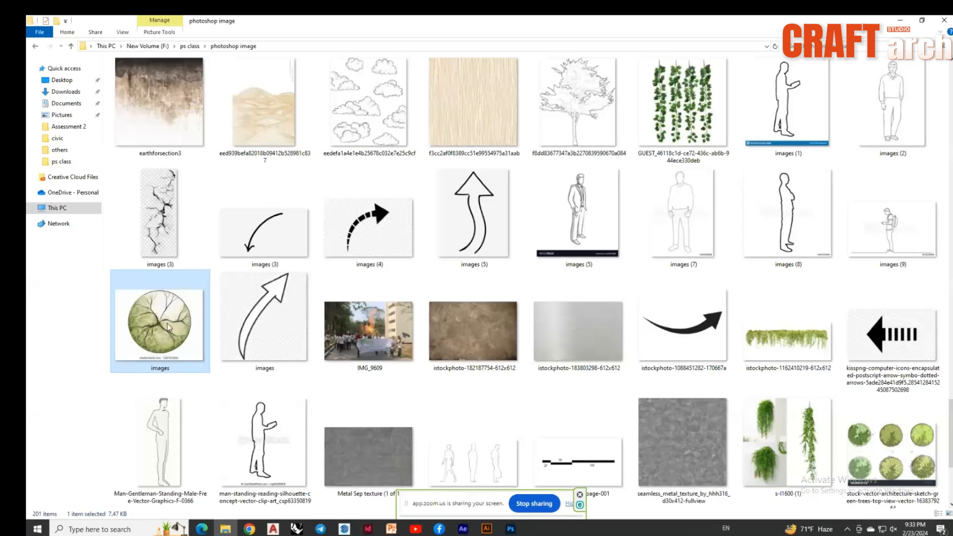
left_click_drag(472, 325, 415, 444)
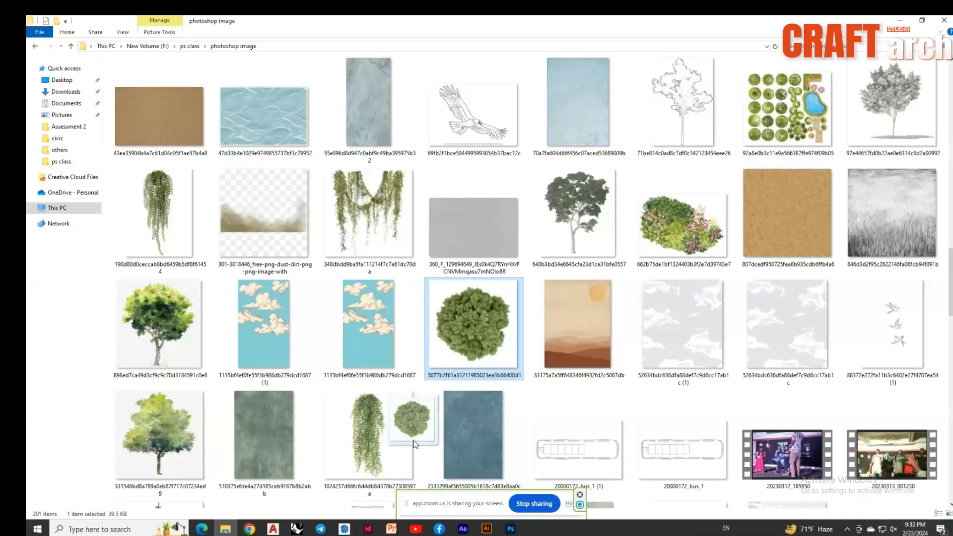
left_click_drag(415, 444, 508, 528)
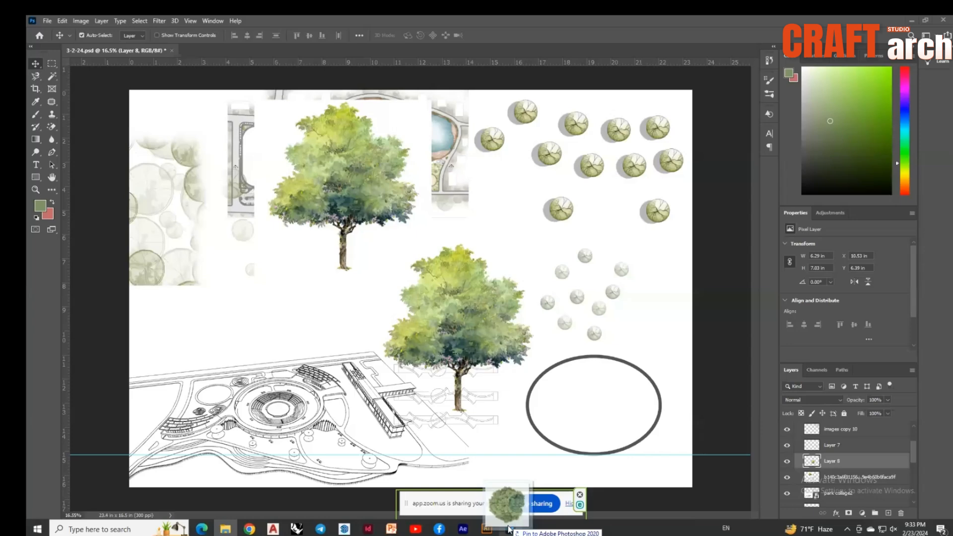
left_click_drag(509, 528, 204, 333)
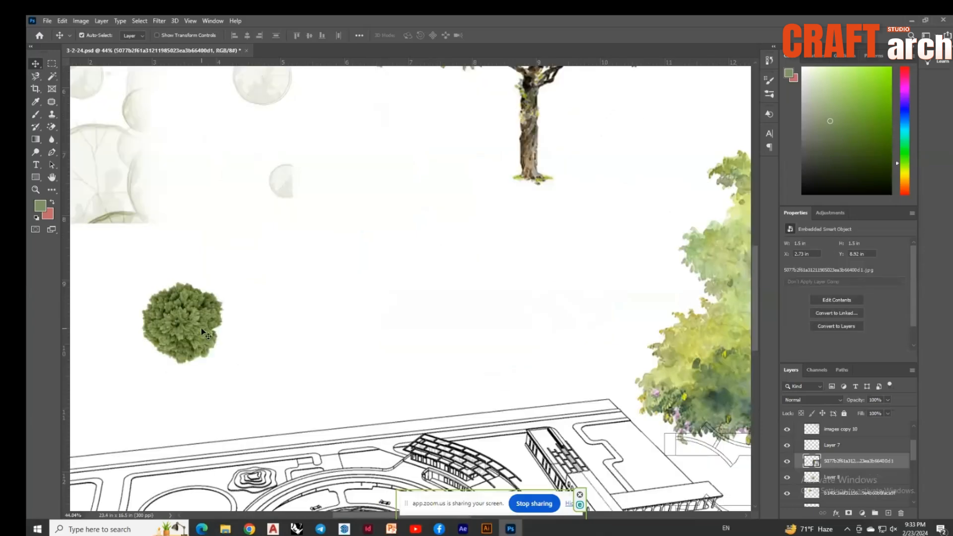
Extract the round tree onto its own layer with Select Subject and move the copy above the original, over the faded tree collage
left_click(140, 21)
left_click(152, 134)
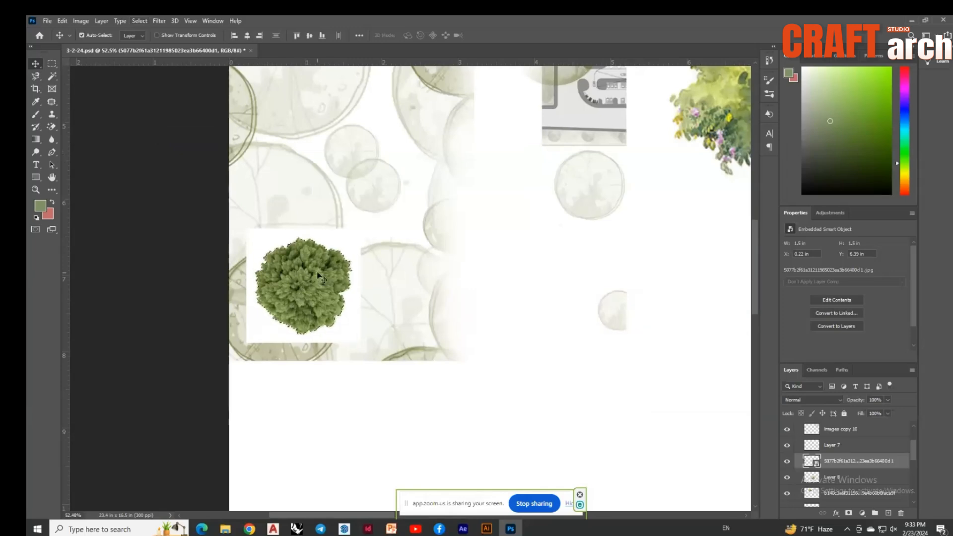
key("ctrl+j")
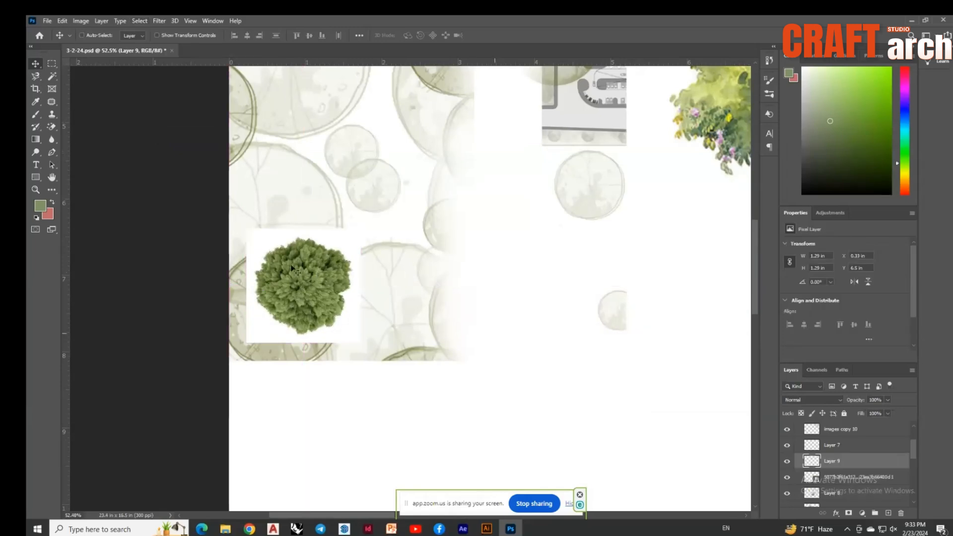
left_click_drag(292, 268, 302, 118)
scroll(244, 349, "down", 1)
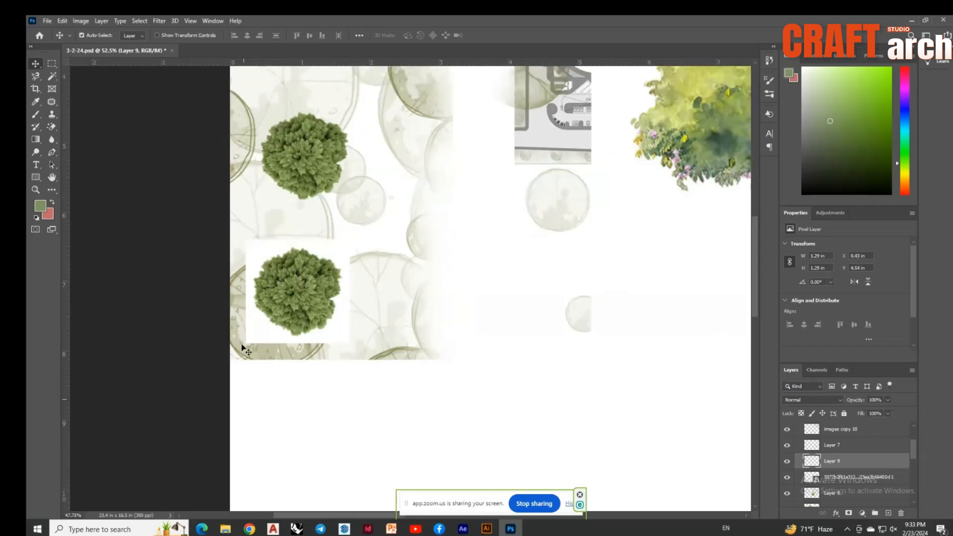
scroll(244, 349, "down", 2)
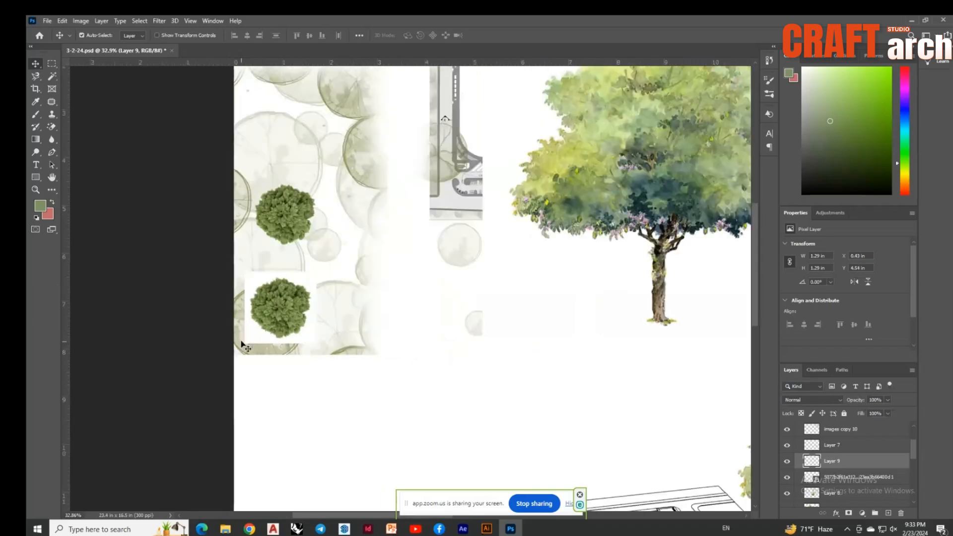
Shift the extracted round tree copy up on the faded tree collage and delete it, keeping the placed original
scroll(242, 342, "down", 2)
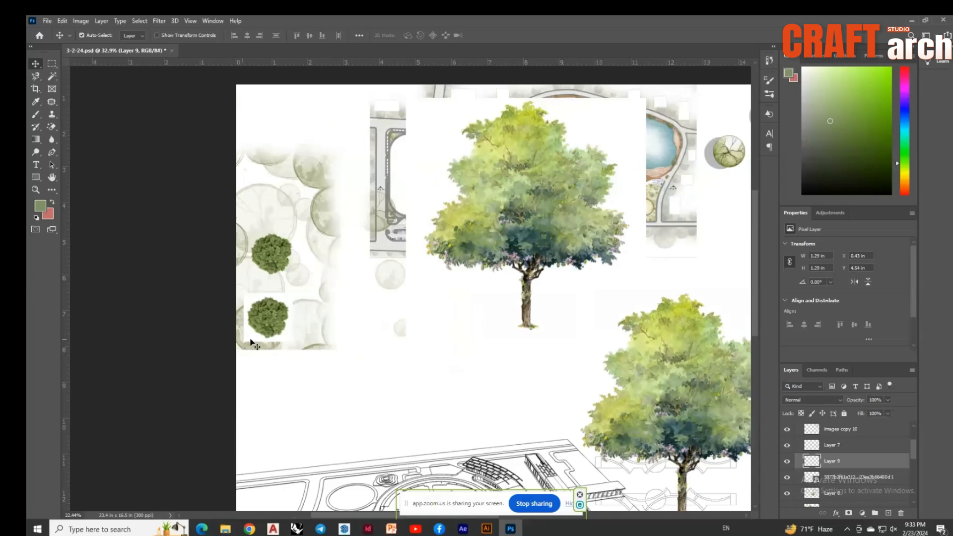
left_click_drag(263, 263, 268, 240)
scroll(268, 240, "up", 1)
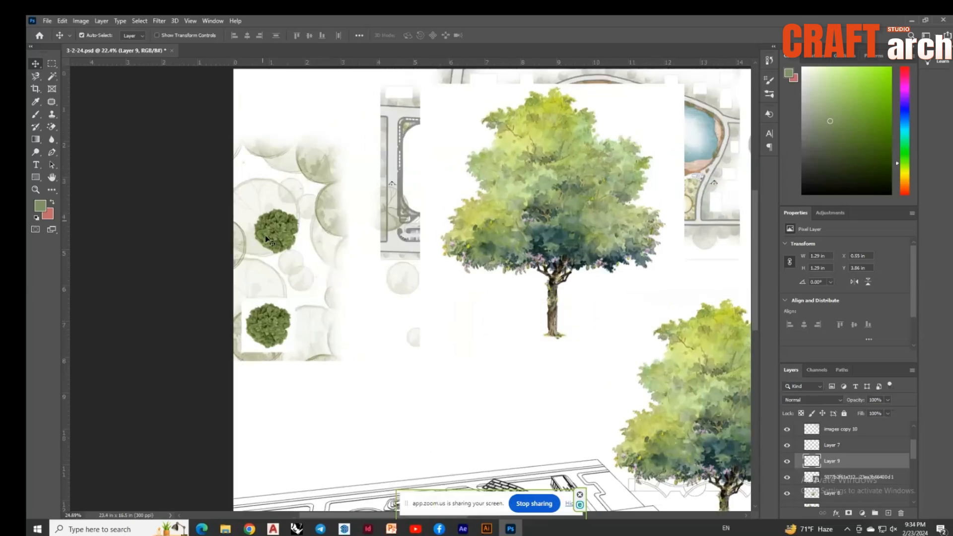
key("Delete")
scroll(268, 244, "up", 5)
scroll(247, 170, "down", 1)
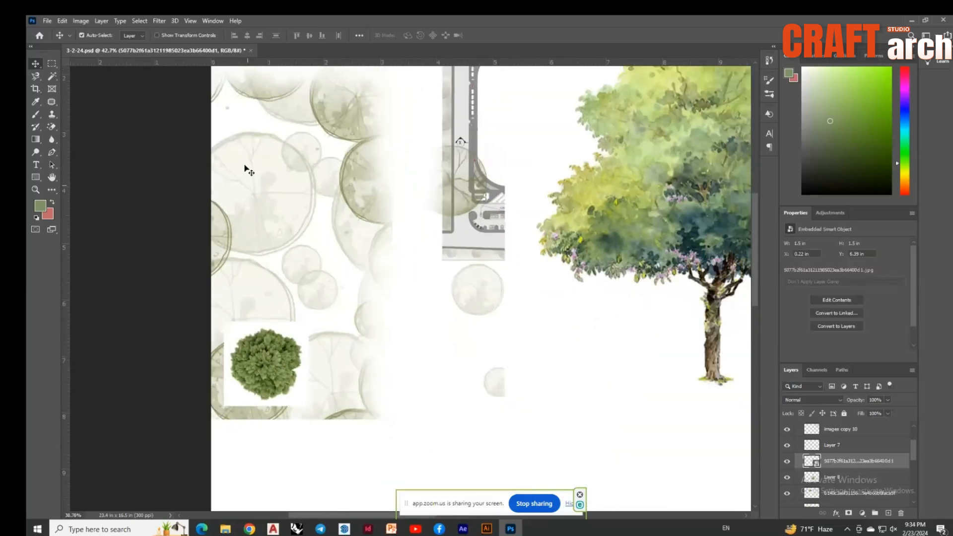
scroll(258, 207, "down", 3)
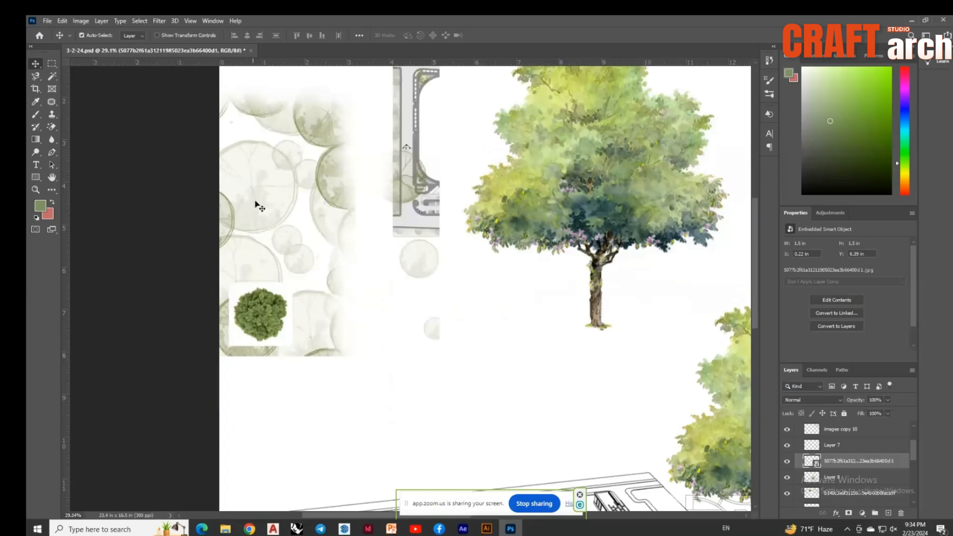
left_click(225, 529)
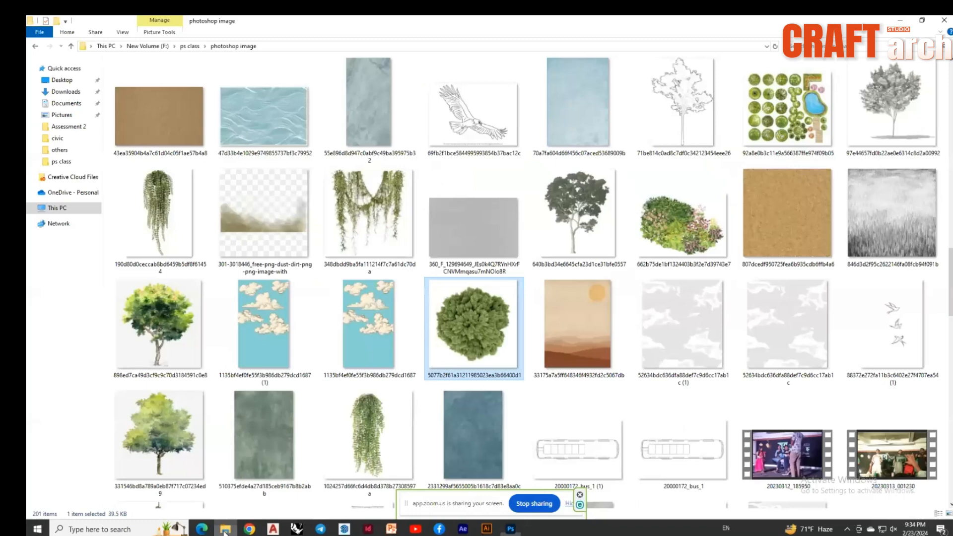
left_click(514, 532)
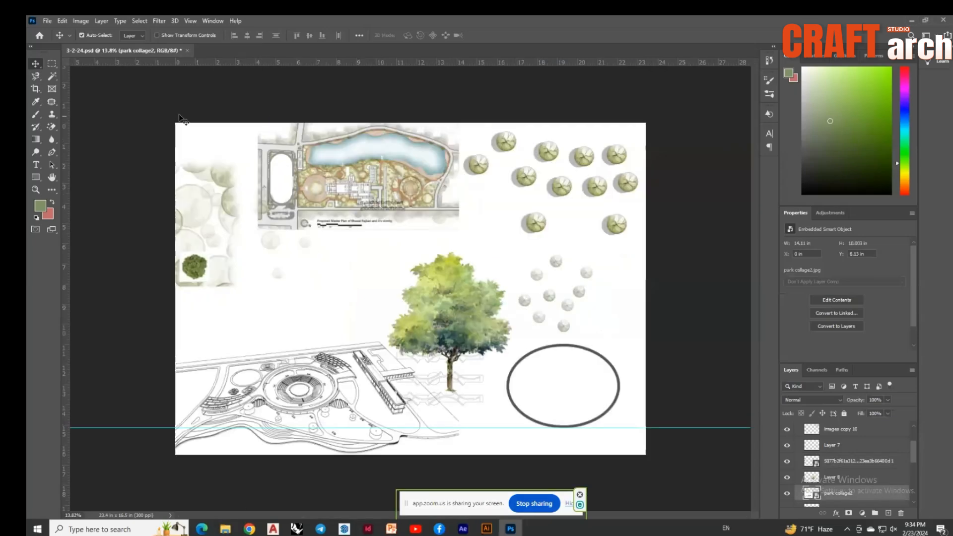
Open the Import Brushes file dialog for ABR files from the brush presets, and close it without loading a brush
left_click(36, 115)
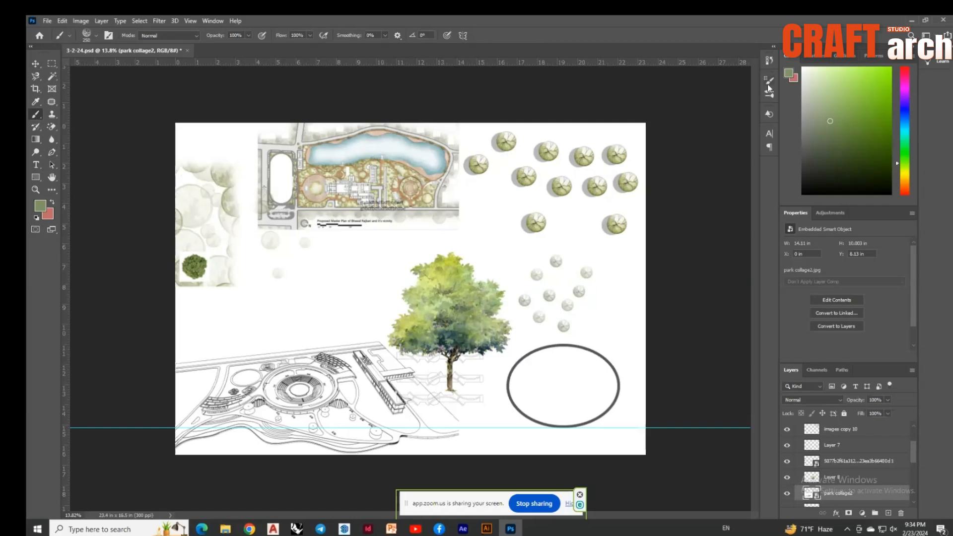
right_click(35, 116)
left_click(71, 117)
left_click(97, 35)
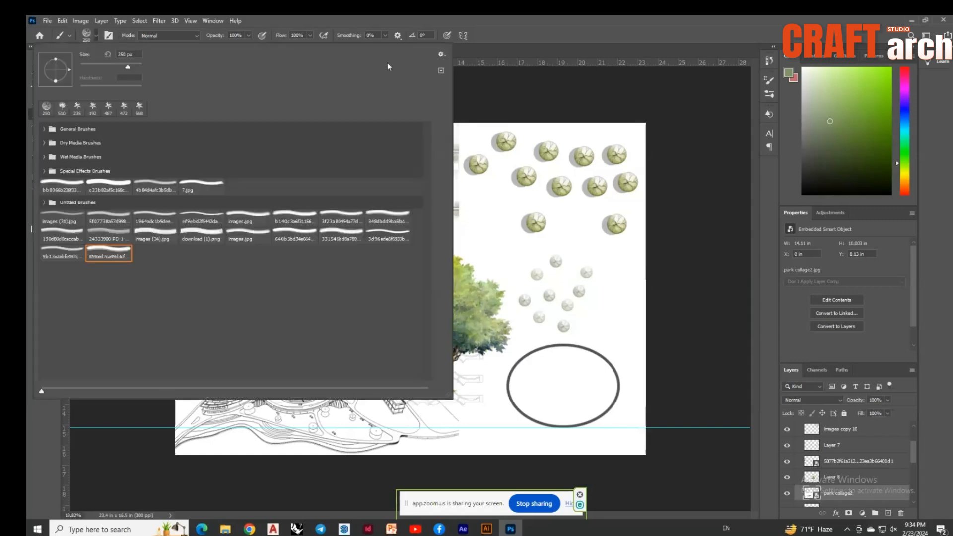
left_click(440, 54)
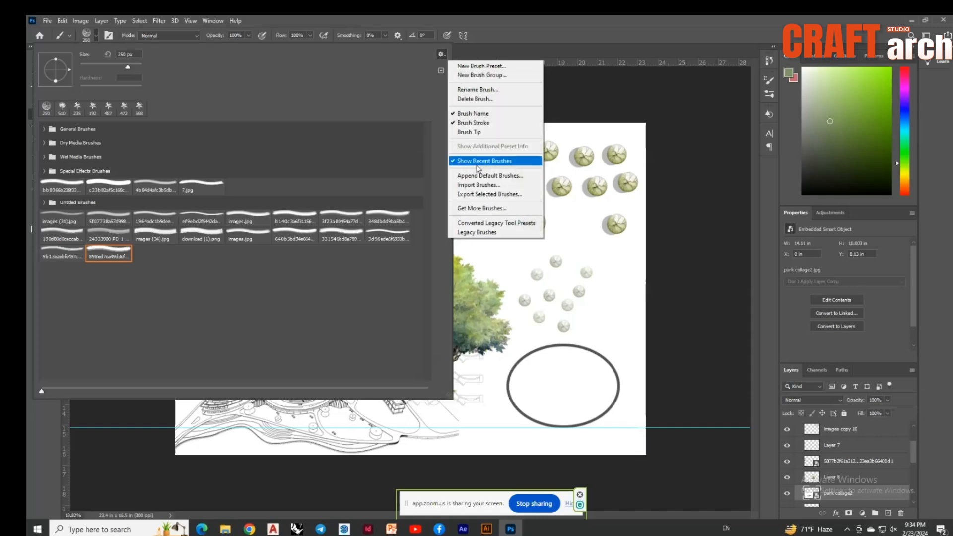
left_click(470, 186)
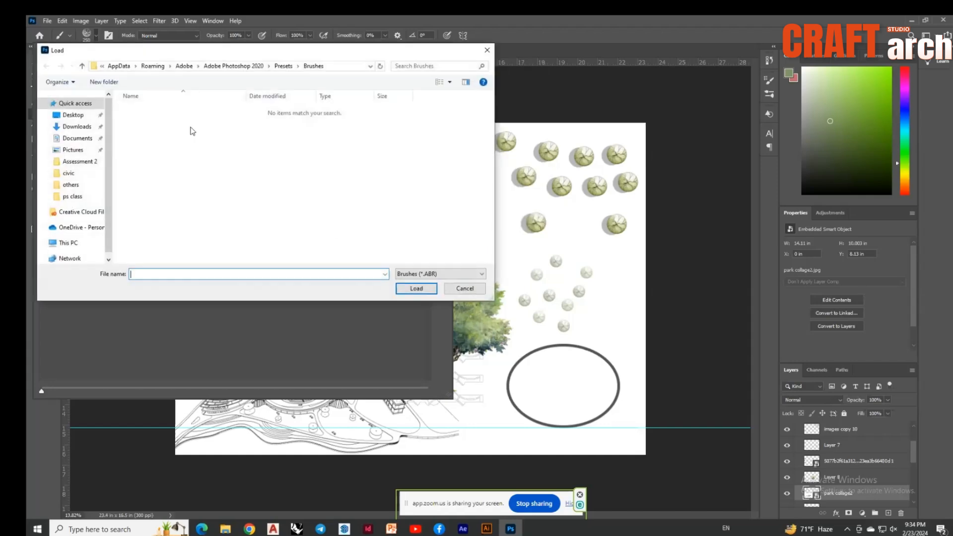
left_click(487, 50)
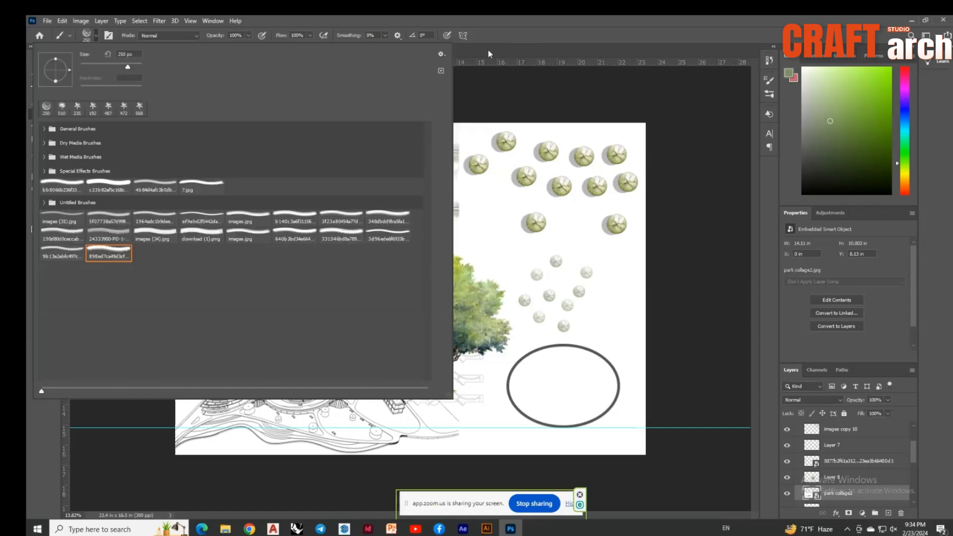
left_click(476, 109)
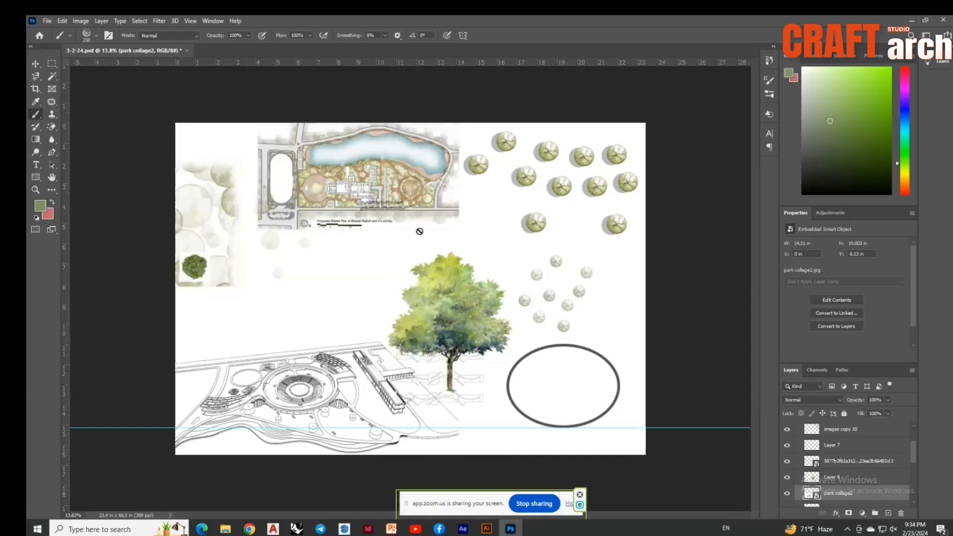
Move the placed round tree image up and across to the outer edge of the faded tree collage
key("ctrl+minus")
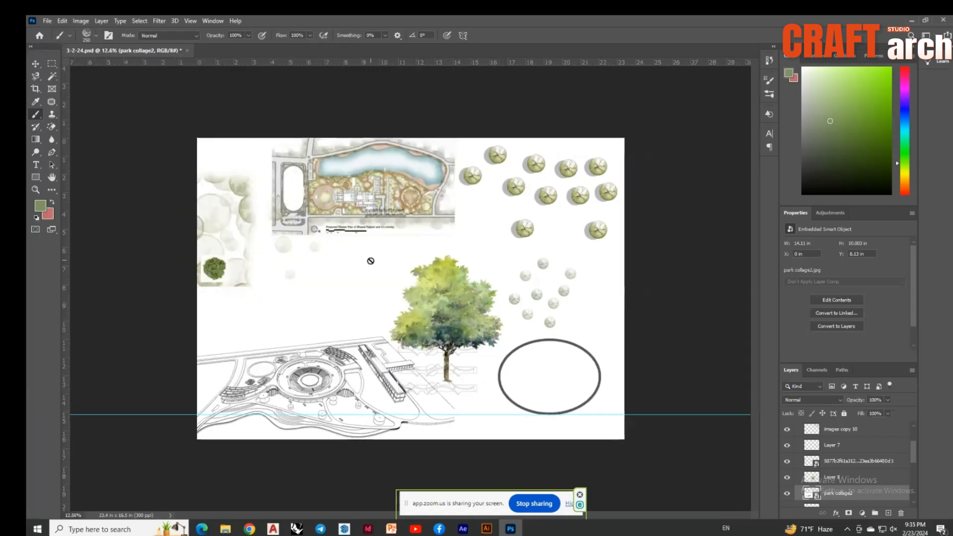
key("ctrl+plus")
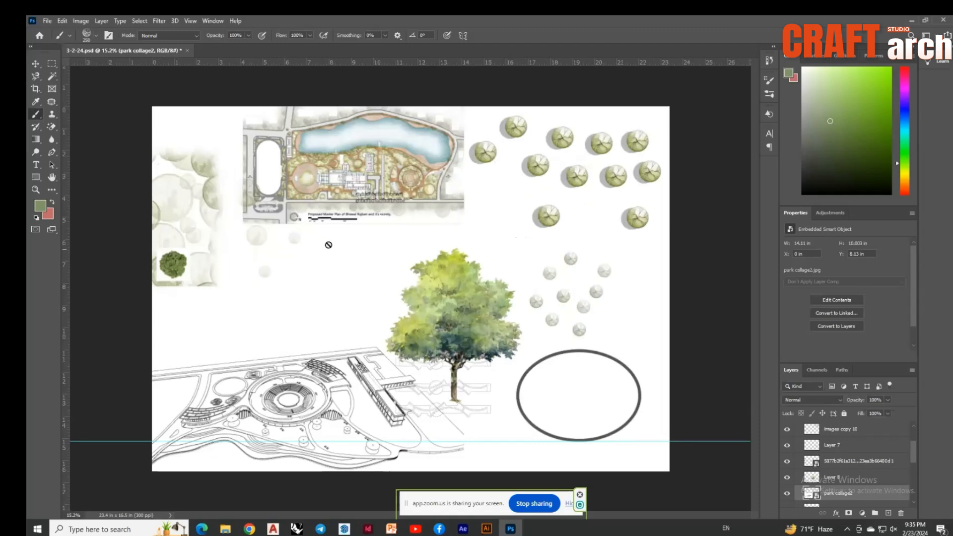
key("v")
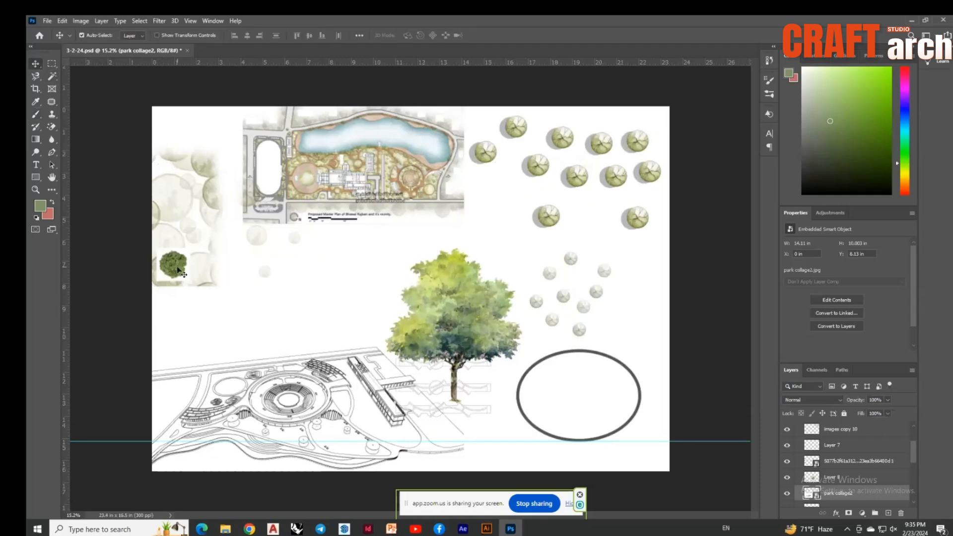
left_click_drag(178, 268, 209, 240)
Look through the available brush tips in Brush Settings
left_click(35, 115)
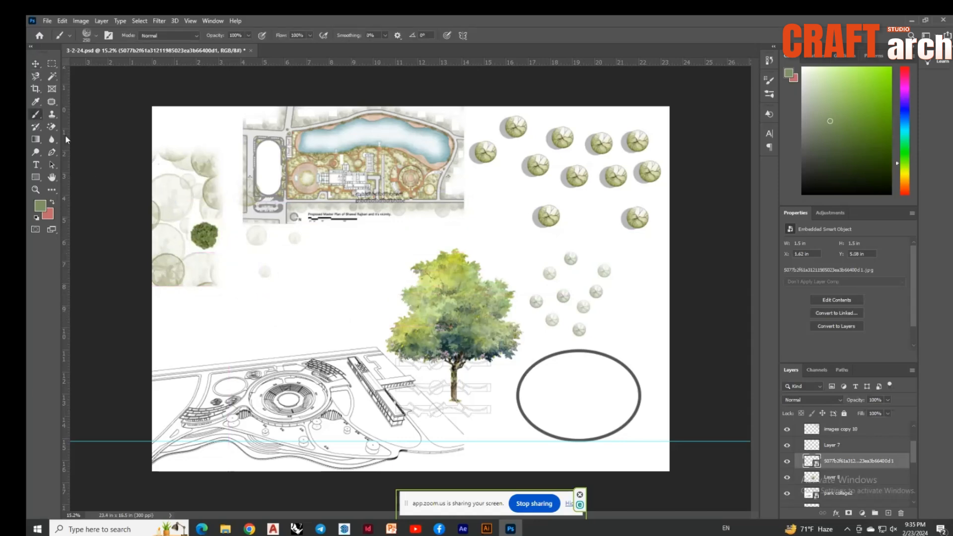
left_click(770, 83)
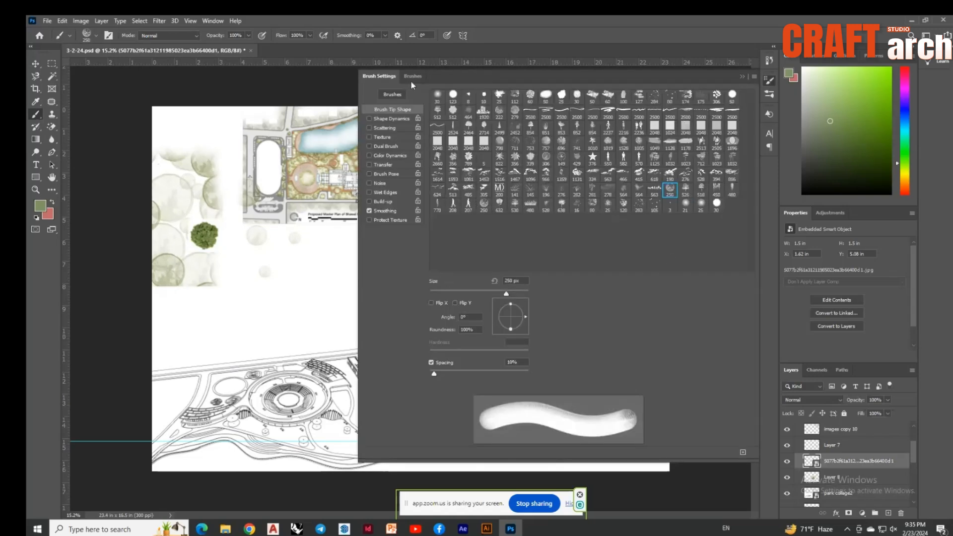
left_click(740, 78)
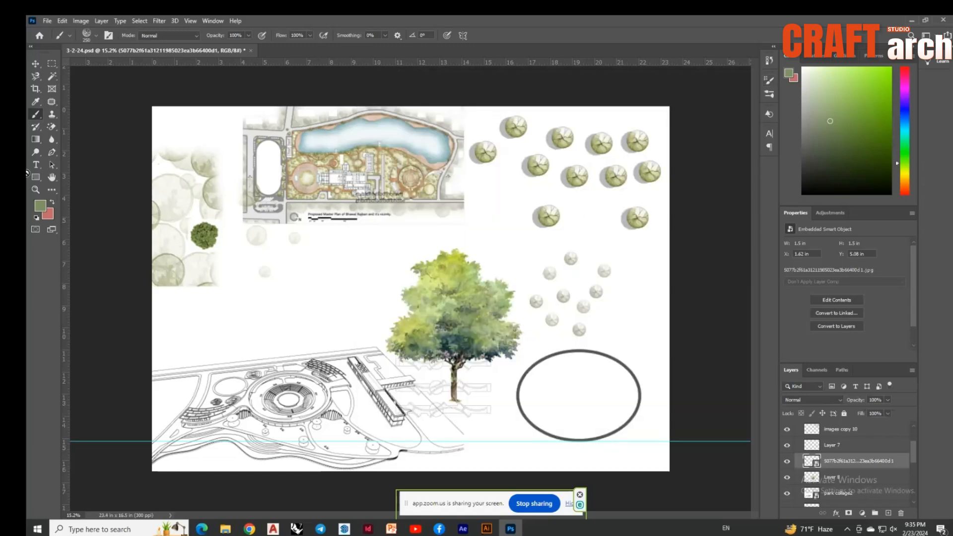
Move the large tree to the page's lower-right corner over the ellipse, and shift the master plan down and right
left_click(35, 64)
left_click_drag(451, 323, 613, 433)
left_click_drag(336, 138, 363, 164)
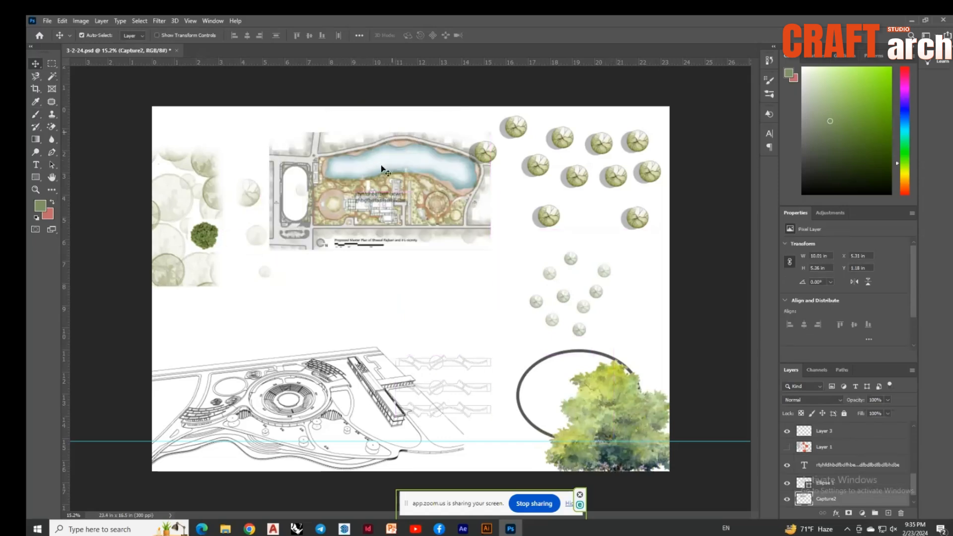
Reposition the master plan and move the line-drawn tree out of the plan's oval field to the blank area below it
scroll(382, 164, "up", 3)
left_click_drag(341, 173, 283, 168)
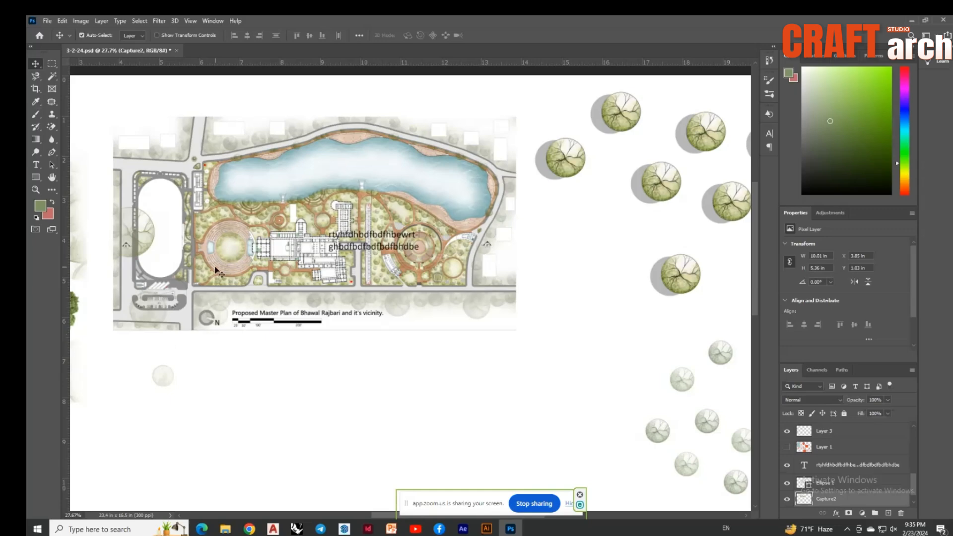
left_click_drag(217, 270, 227, 257)
left_click(153, 236)
left_click_drag(153, 235, 140, 400)
mouse_move(298, 238)
left_mouse_down()
mouse_move(312, 238)
mouse_move(294, 239)
left_mouse_up()
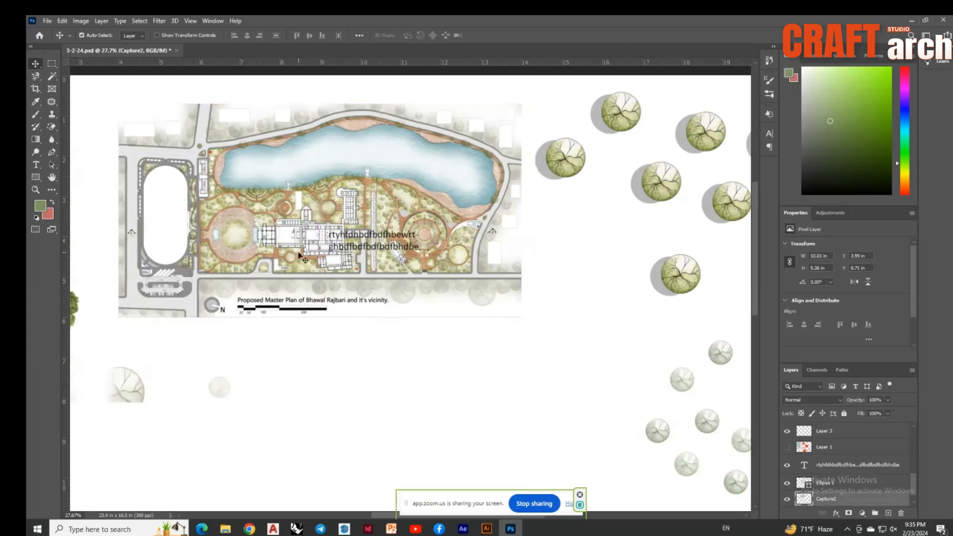
Choose the 564 px splatter brush tip for the Brush tool
key("b")
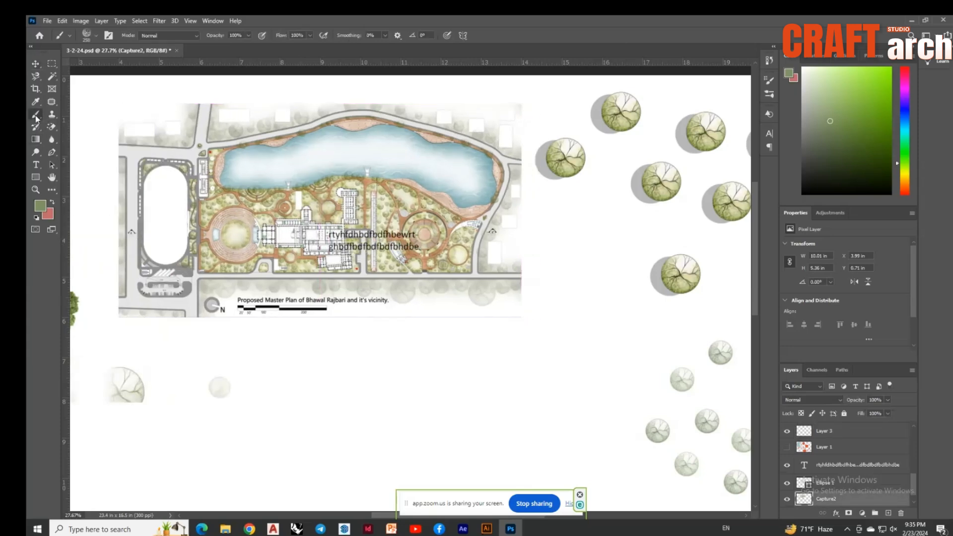
left_click(769, 81)
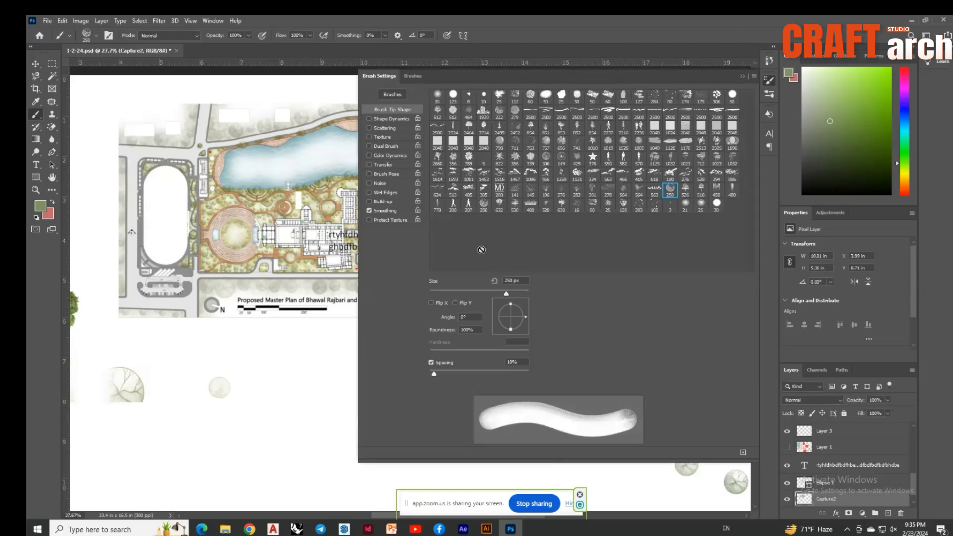
left_click(623, 190)
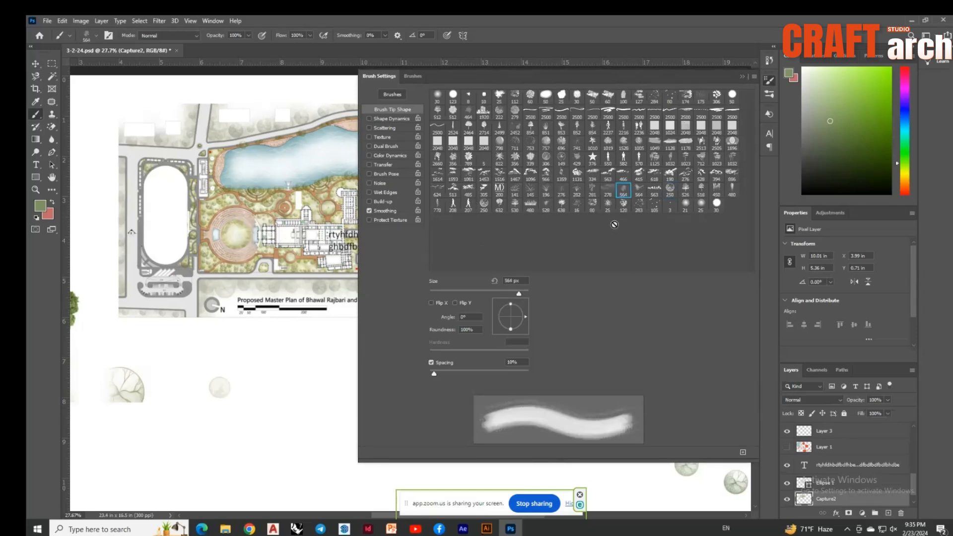
left_click(742, 78)
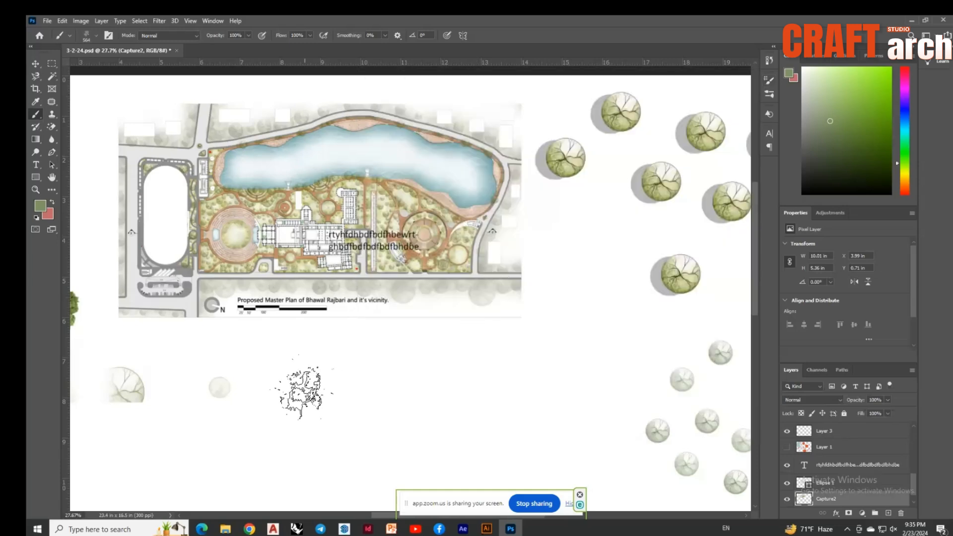
Try a single green splatter stamp in the blank area below the master plan's title and scale bar
left_click(297, 381)
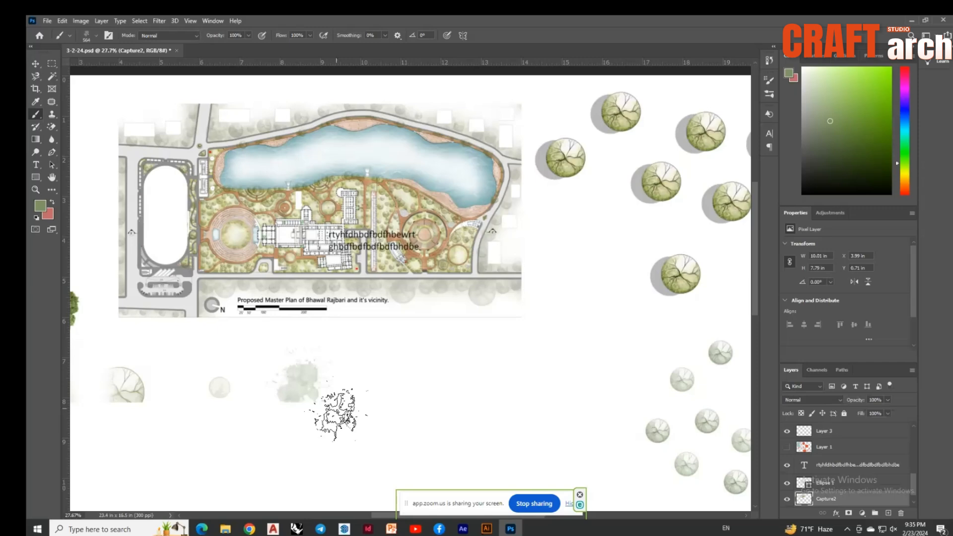
scroll(298, 421, "up", 3)
scroll(298, 432, "up", 3)
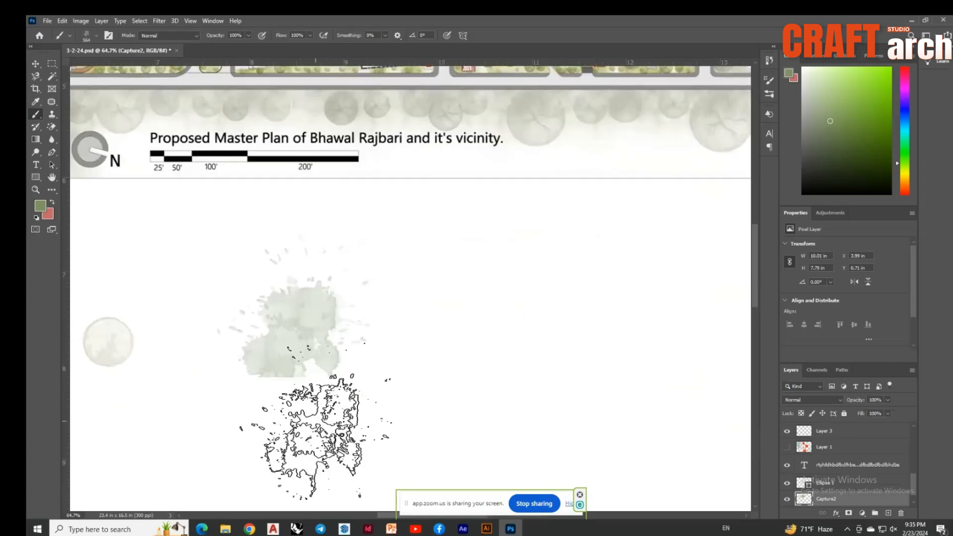
scroll(316, 437, "down", 3)
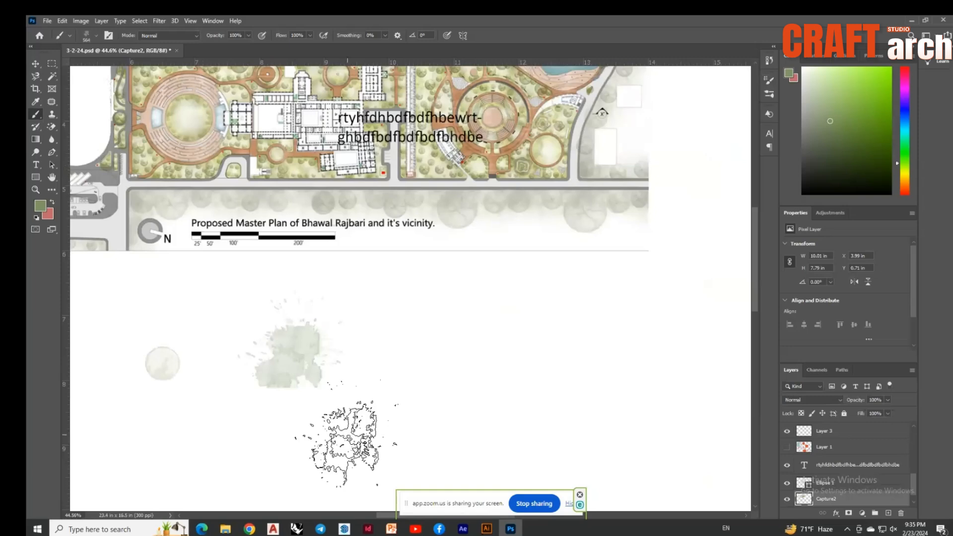
scroll(345, 442, "down", 3)
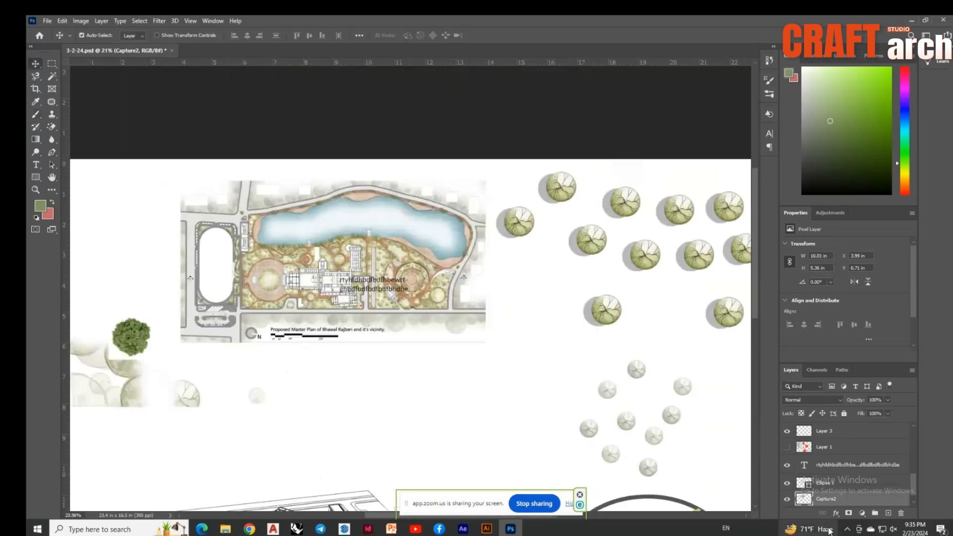
Set the foreground colour to white (ffffff)
left_click(40, 206)
left_click_drag(699, 323, 679, 288)
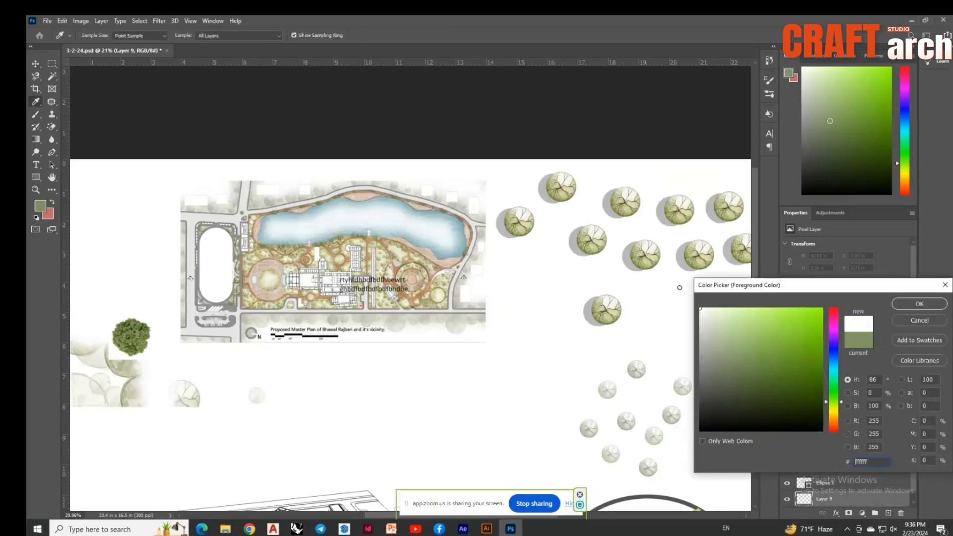
left_click(919, 303)
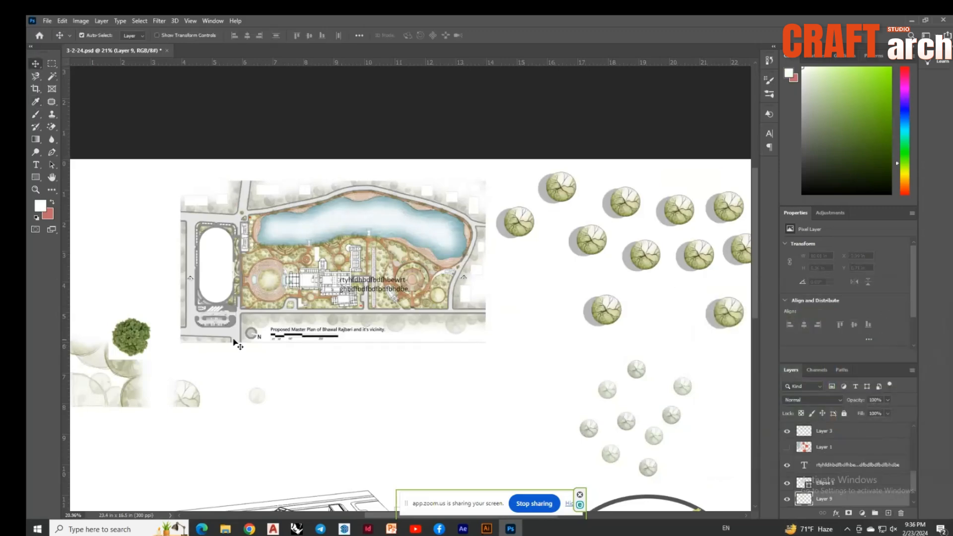
Add a new layer directly above the master plan layer and stamp a white splatter over the plan's lower-left corner
left_click(230, 341)
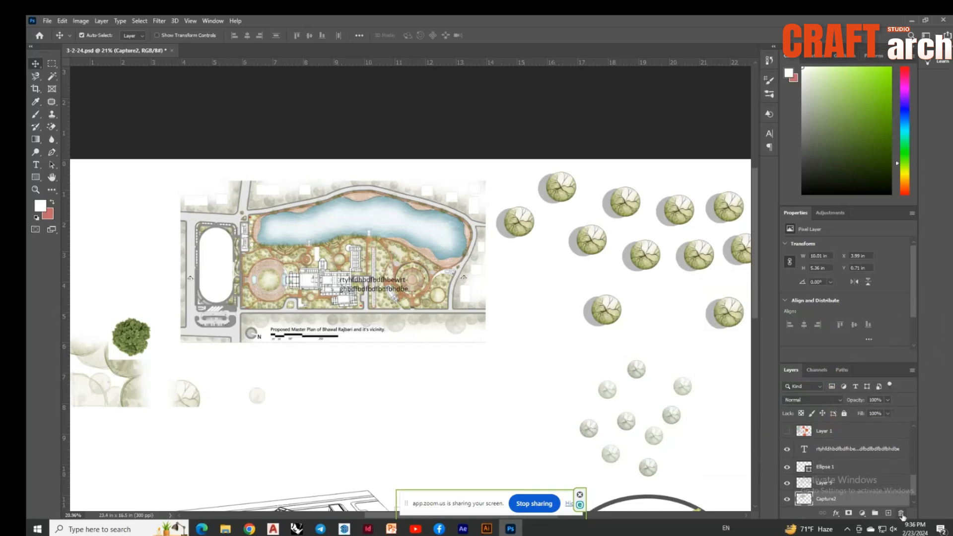
left_click(888, 513)
left_click(35, 114)
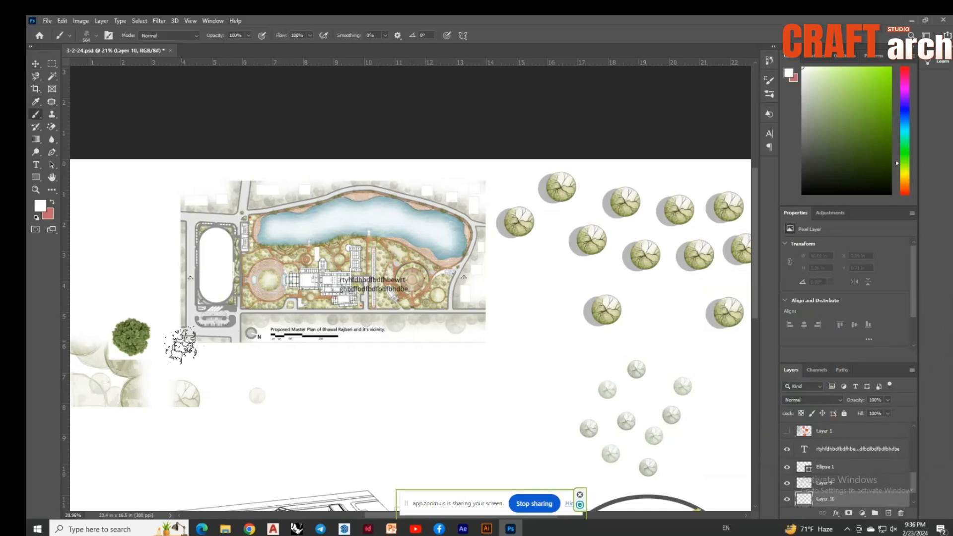
left_click(188, 347)
scroll(187, 345, "up", 1)
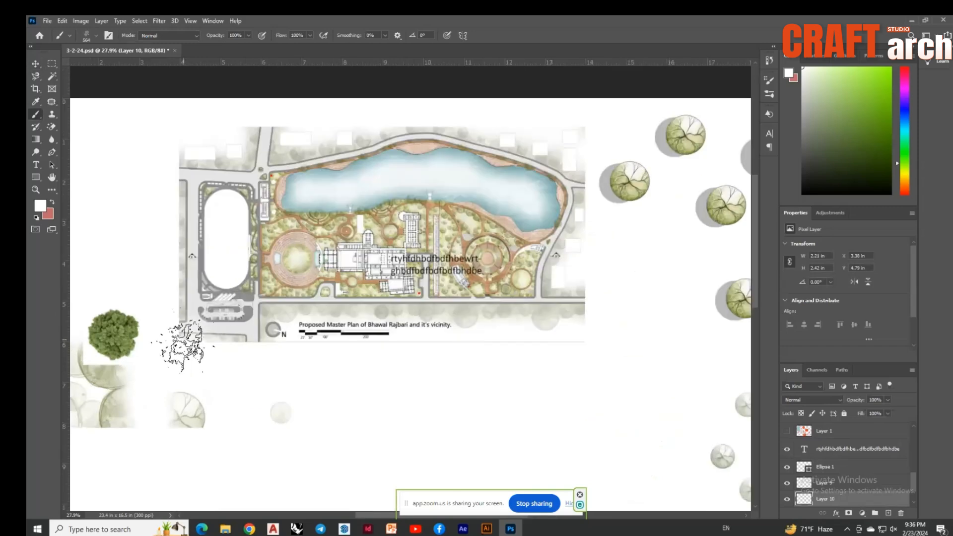
scroll(183, 346, "up", 1)
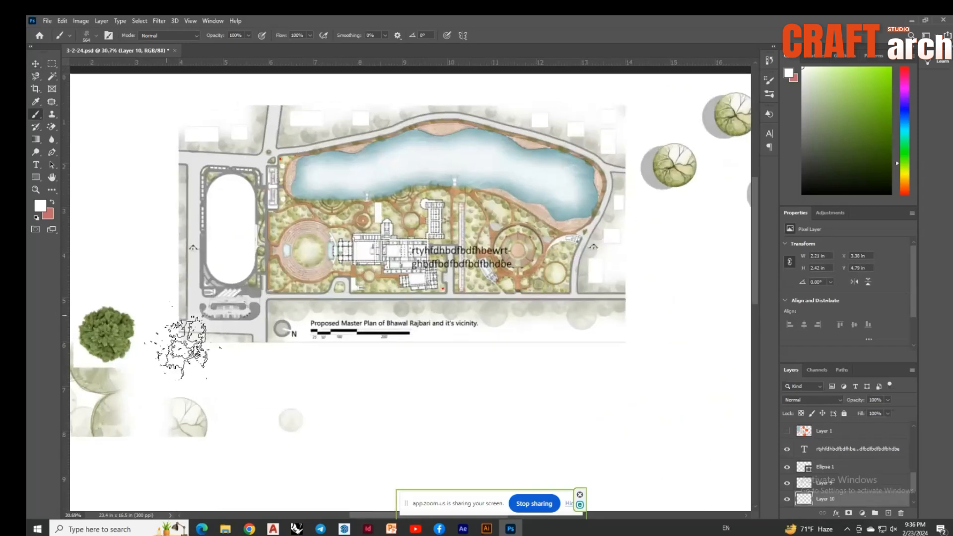
Paint white splatter strokes along the master plan's bottom edge to fade it into the page around the title and scale bar
scroll(182, 343, "up", 1)
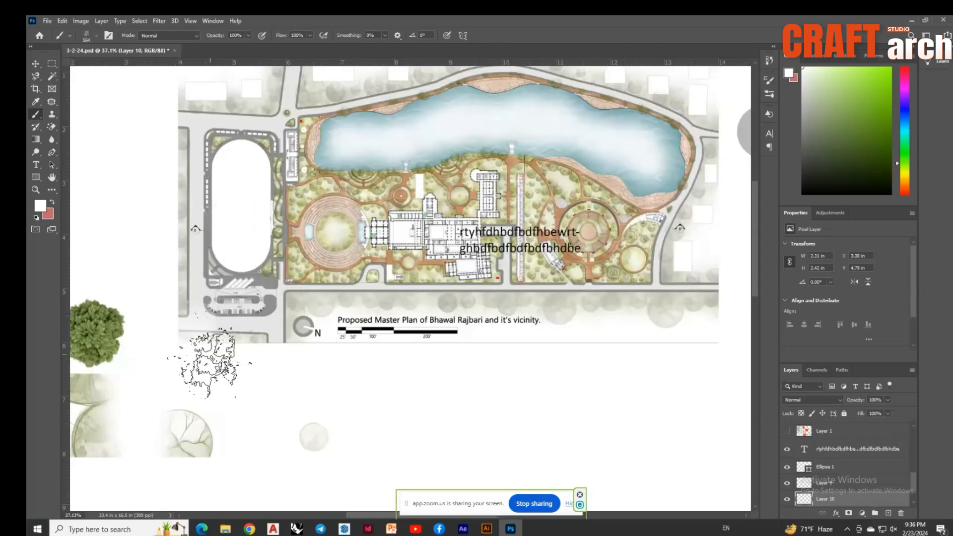
mouse_move(212, 351)
left_mouse_down()
mouse_move(272, 352)
mouse_move(401, 359)
mouse_move(213, 355)
left_mouse_up()
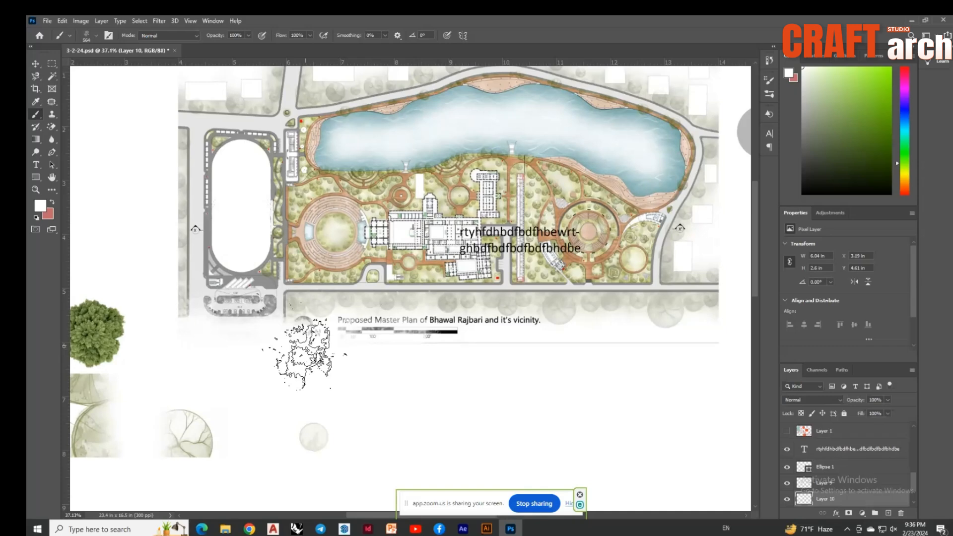
scroll(304, 355, "down", 1)
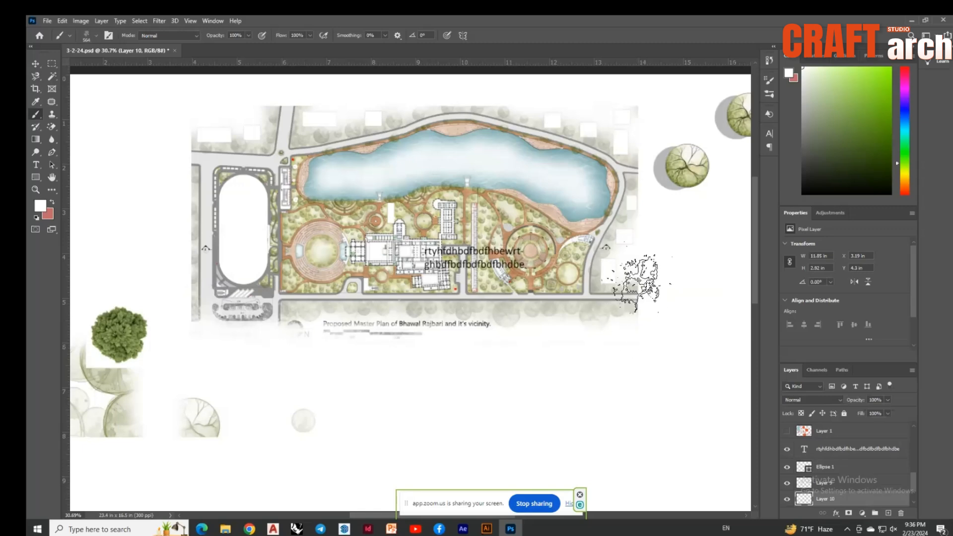
Paint white splatter strokes around the master plan's left, top and right edges and lower corners to soften its outline
left_click(640, 276)
left_click(192, 284)
mouse_move(192, 285)
left_mouse_down()
mouse_move(190, 130)
mouse_move(305, 100)
left_mouse_up()
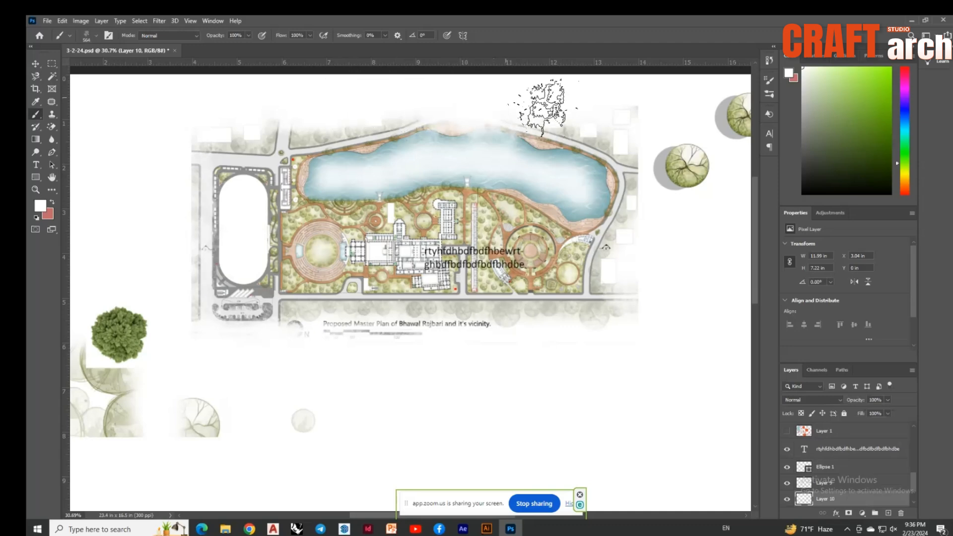
mouse_move(646, 145)
left_mouse_down()
mouse_move(648, 180)
mouse_move(637, 159)
mouse_move(636, 176)
mouse_move(644, 238)
mouse_move(639, 159)
mouse_move(648, 333)
left_mouse_up()
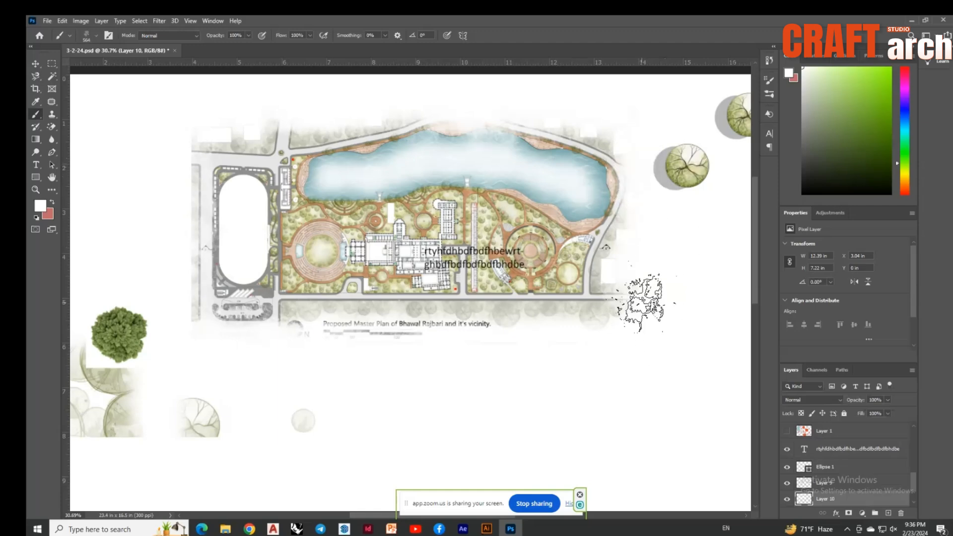
mouse_move(642, 297)
left_mouse_down()
mouse_move(638, 267)
mouse_move(628, 325)
mouse_move(595, 336)
mouse_move(309, 342)
mouse_move(194, 330)
mouse_move(170, 230)
mouse_move(180, 258)
mouse_move(189, 133)
mouse_move(185, 222)
mouse_move(169, 202)
mouse_move(173, 151)
mouse_move(155, 331)
mouse_move(184, 342)
left_mouse_up()
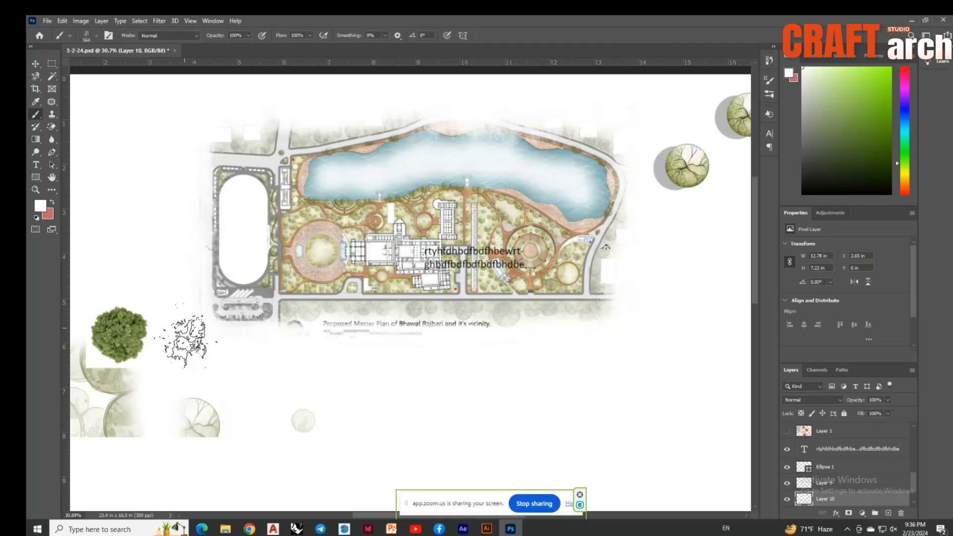
Toggle the white splatter layer's visibility off and on to compare the master plan's edges with and without it
scroll(186, 342, "down", 2)
left_click(786, 499)
left_click(786, 498)
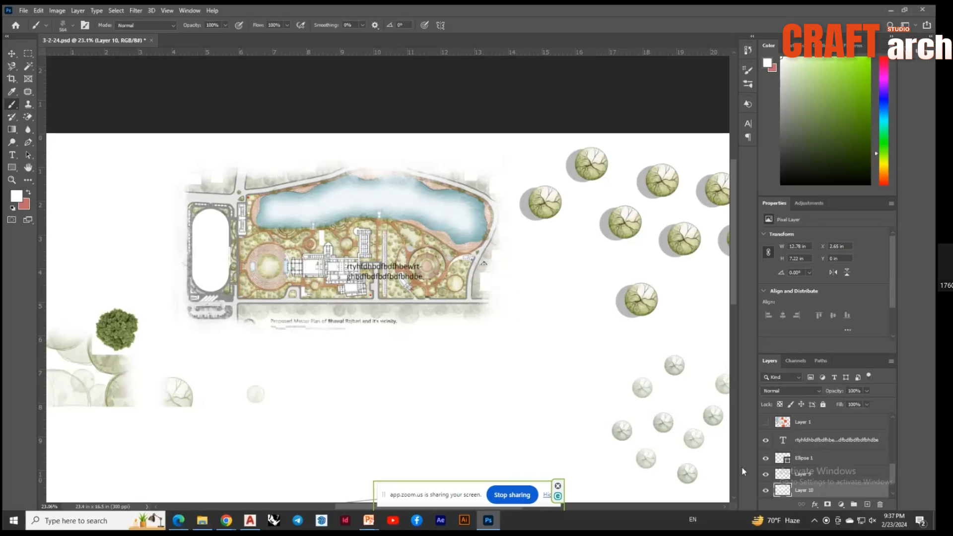
Scale the watercolour tree down to 2.81 x 3.14 in and place it in the blank area between the master plan and the pale round trees
left_click(12, 53)
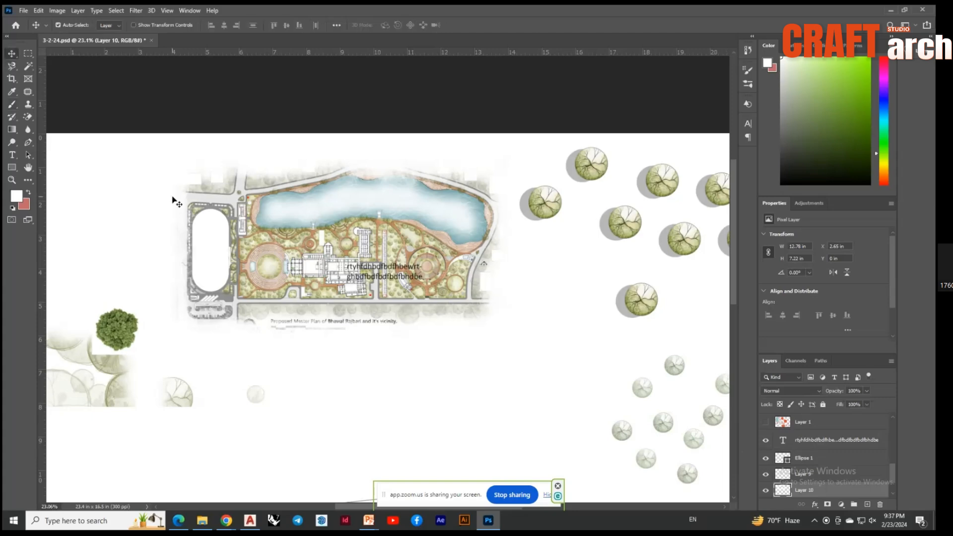
scroll(191, 206, "down", 3)
scroll(200, 204, "up", 1)
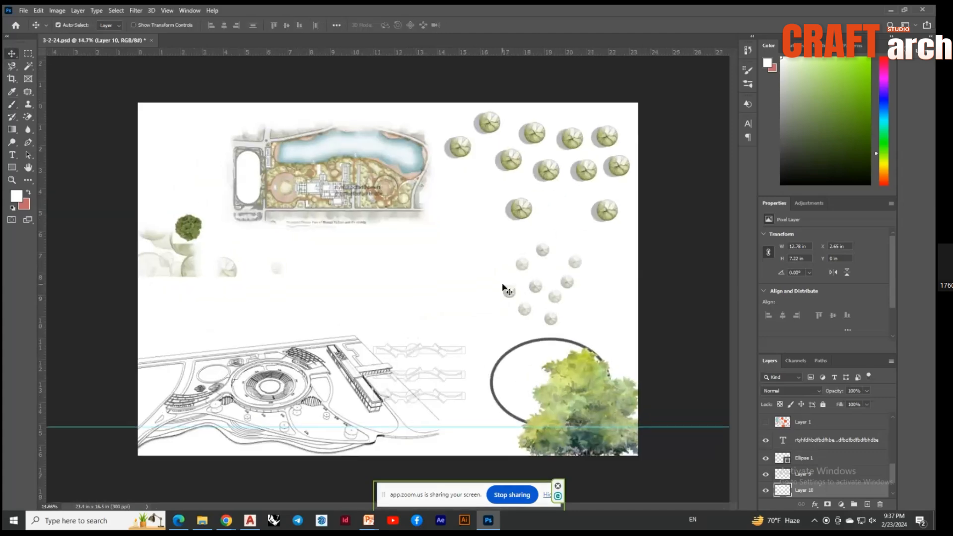
left_click_drag(539, 380, 481, 323)
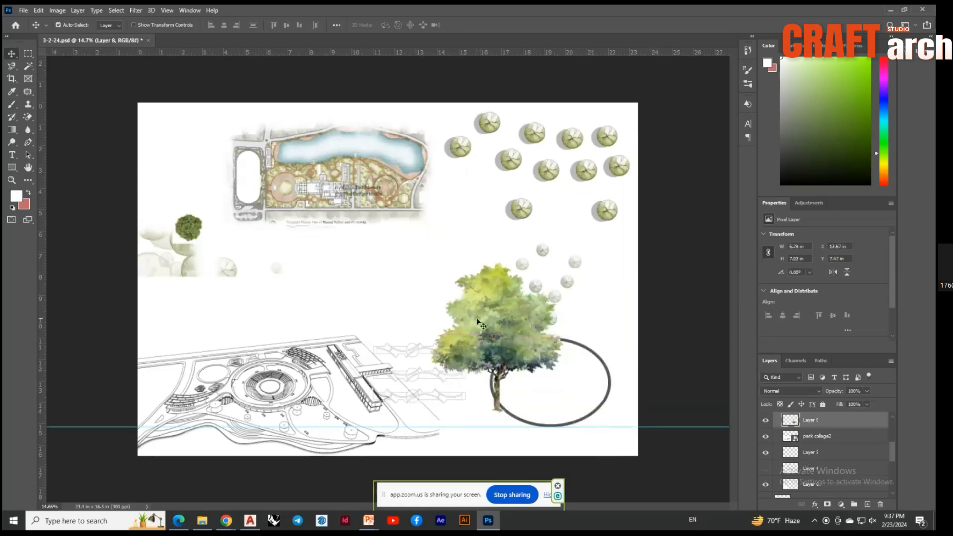
key("ctrl+t")
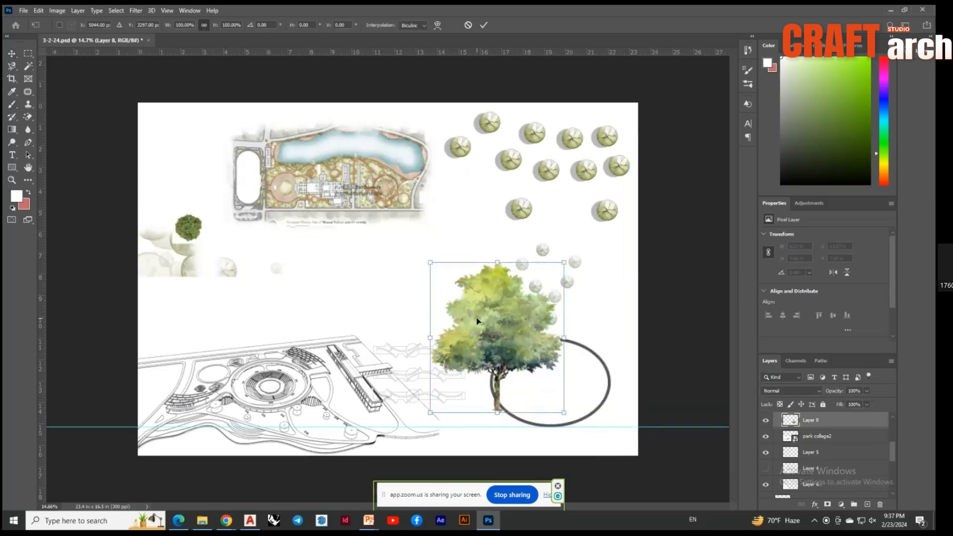
mouse_move(564, 413)
left_mouse_down()
mouse_move(550, 365)
mouse_move(501, 336)
mouse_move(562, 382)
mouse_move(560, 412)
left_mouse_up()
key("Return")
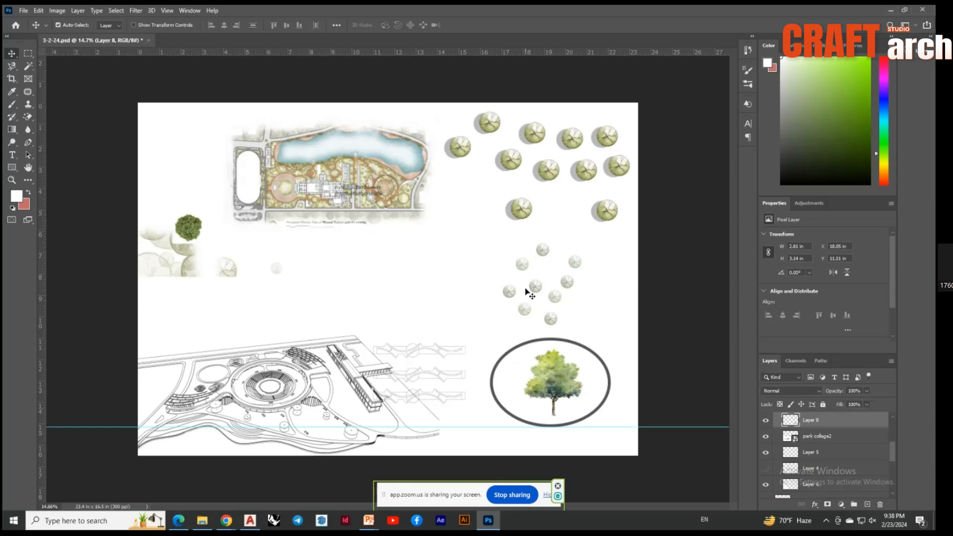
left_click_drag(554, 376, 464, 243)
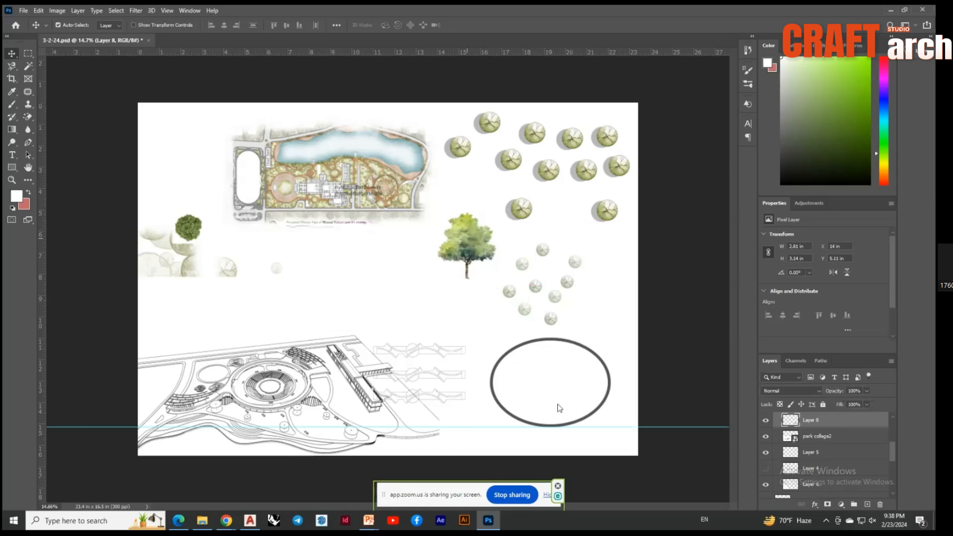
Open the wavy line-art image from the "photoshop image" folder in File Explorer as a separate Photoshop document and define it as a pattern
scroll(560, 408, "up", 2)
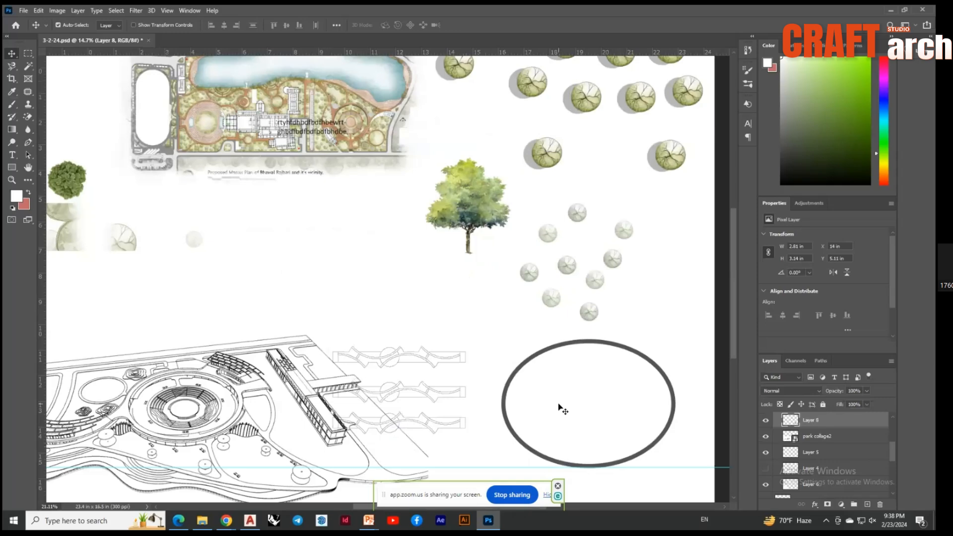
key("alt+Tab")
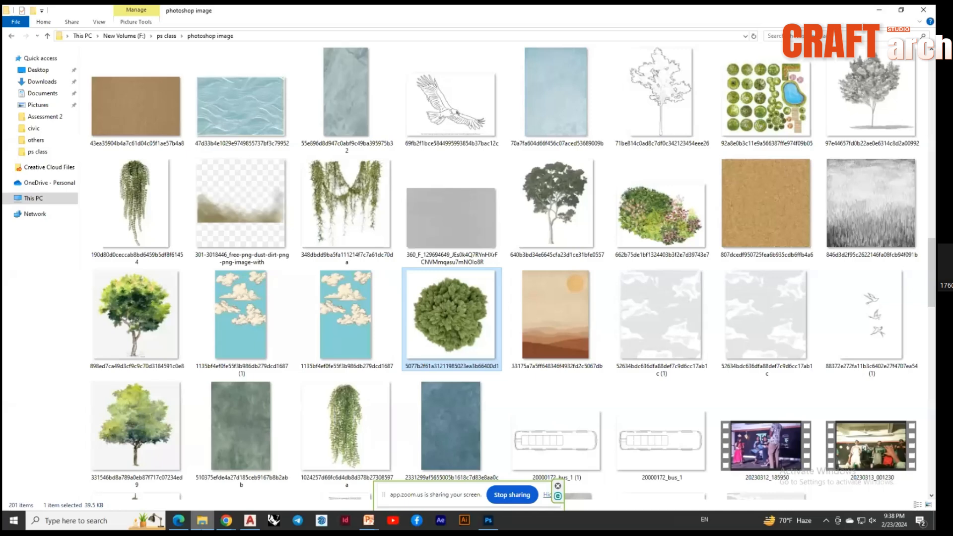
scroll(533, 400, "down", 5)
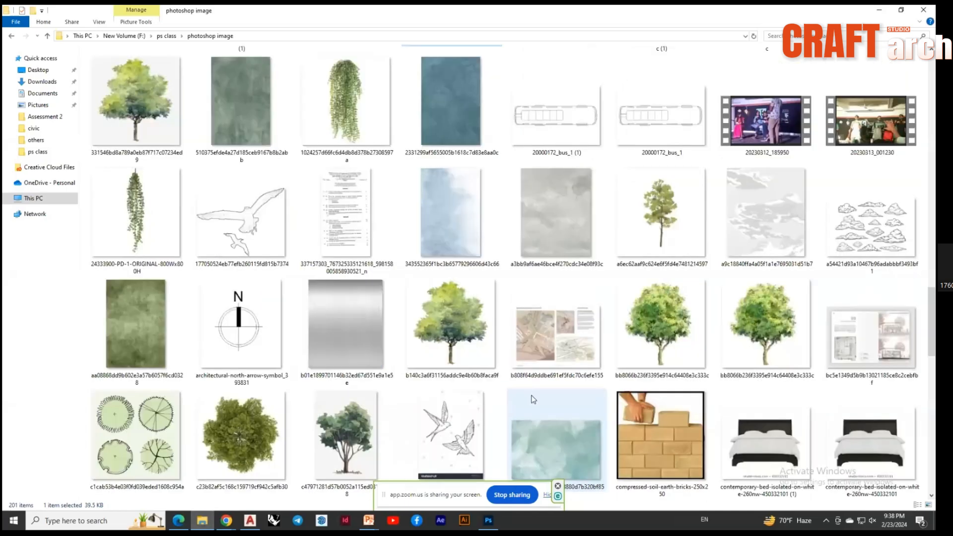
scroll(379, 388, "up", 10)
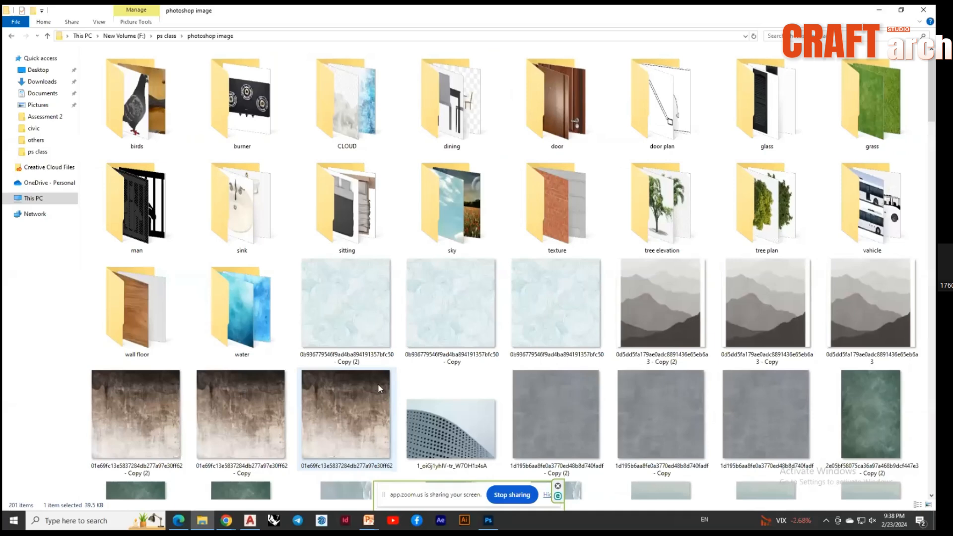
left_click_drag(377, 383, 194, 38)
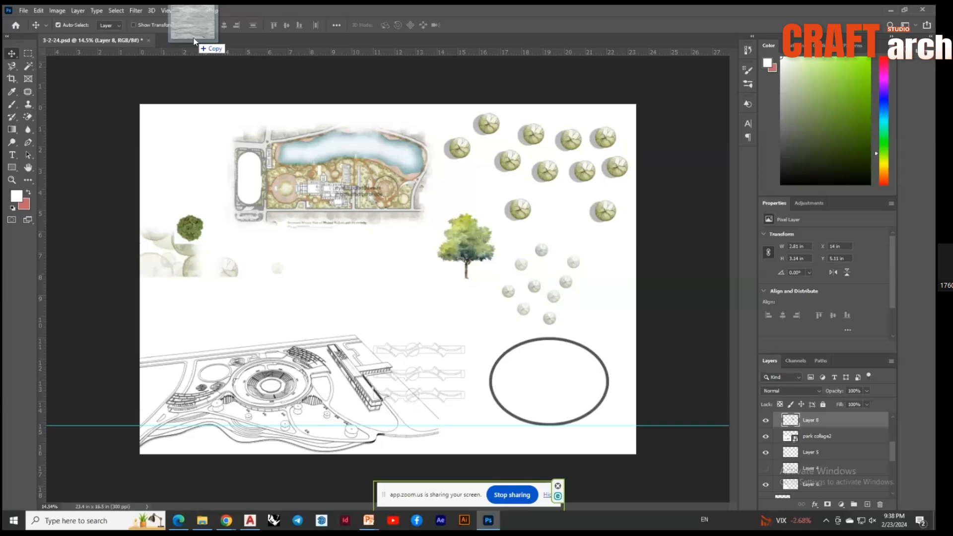
left_click_drag(194, 38, 194, 38)
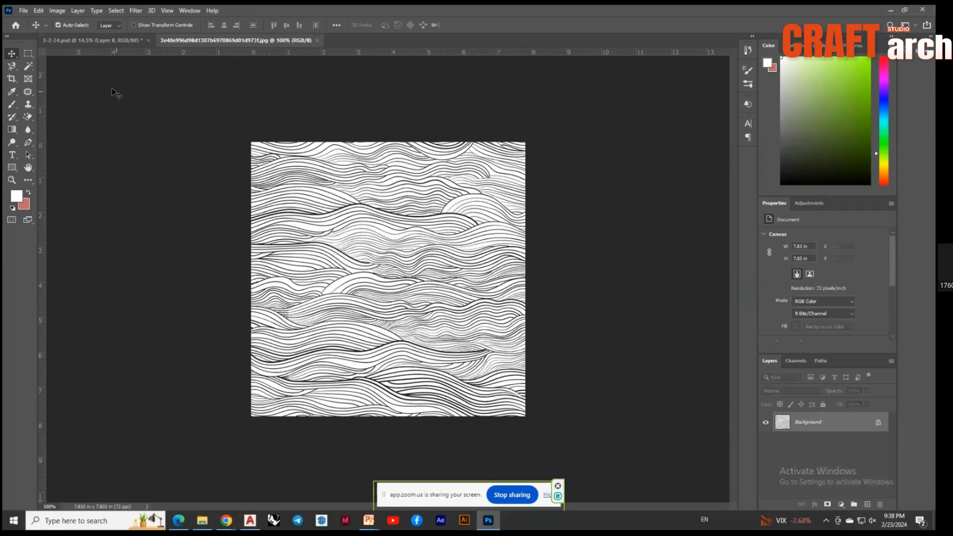
left_click(39, 11)
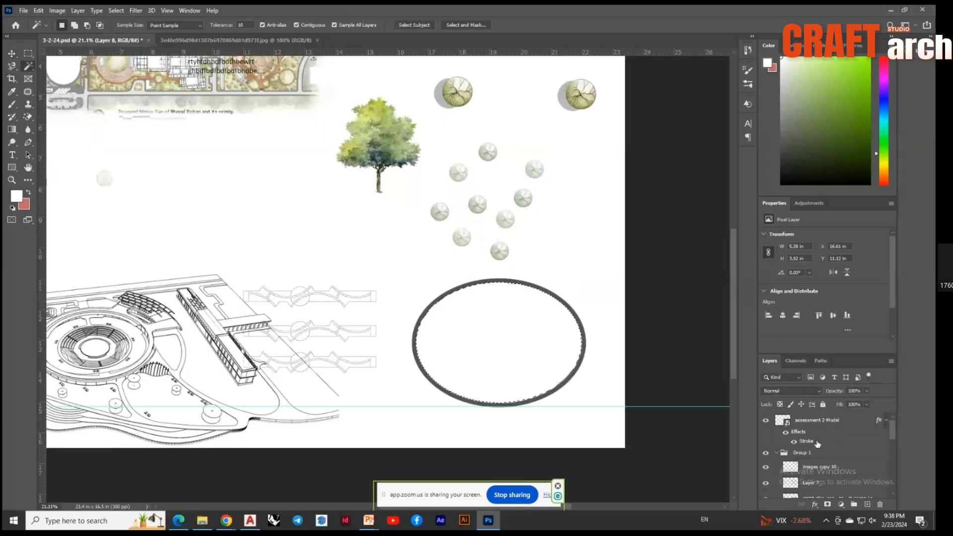
Add a new layer above the assessment 2-Model layer, keeping the ellipse interior selected
left_click(809, 421, "ctrl")
left_click(864, 504)
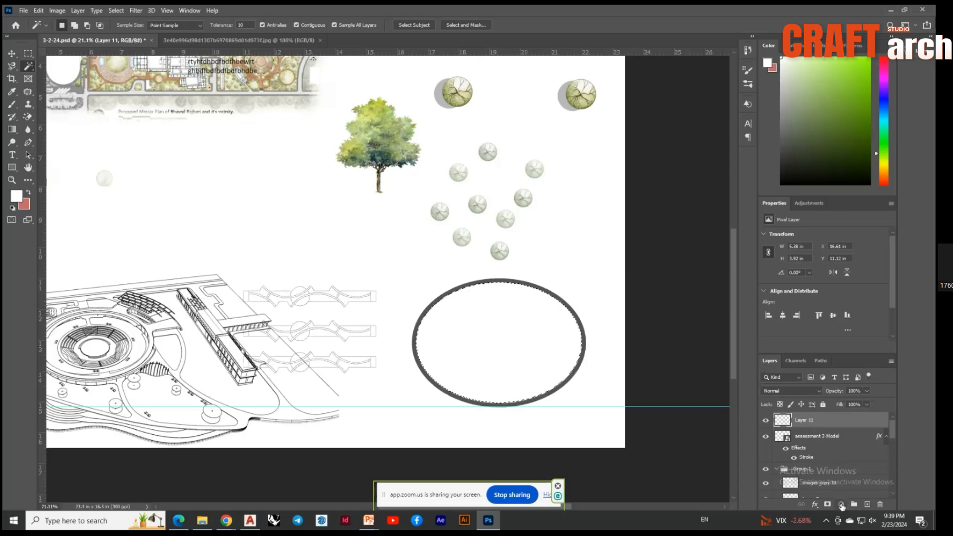
Fill the selected ellipse with a Pattern Fill layer using the wavy line pattern at 100% scale
left_click(841, 505)
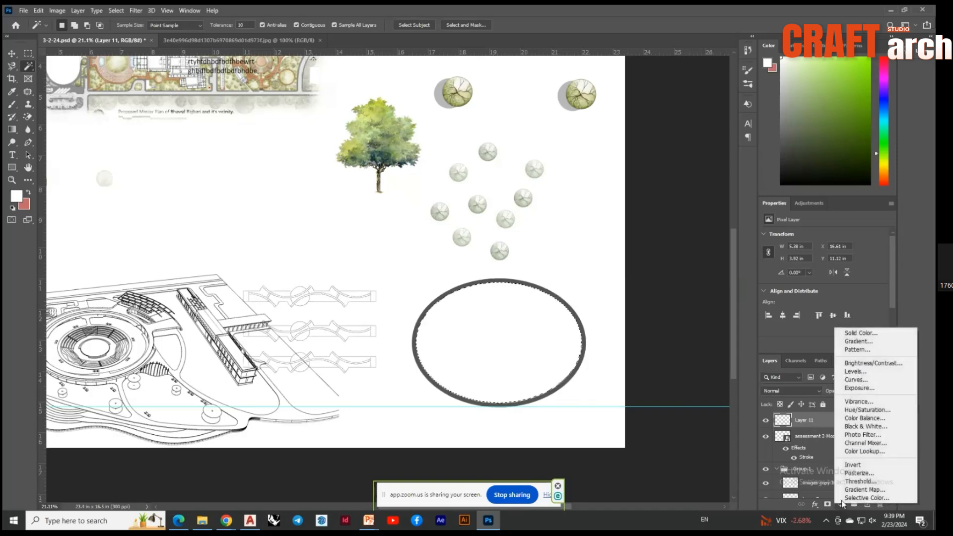
left_click(862, 350)
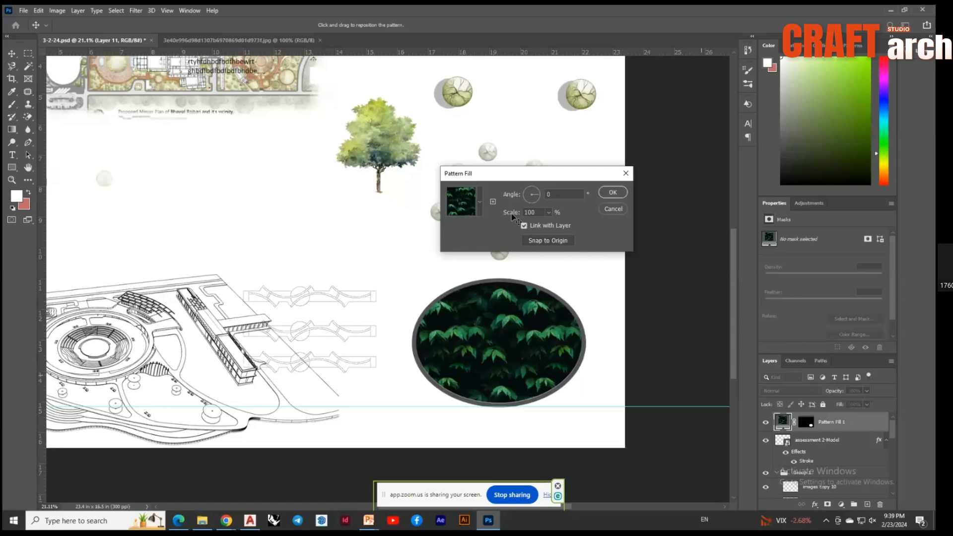
left_click(480, 201)
scroll(448, 272, "down", 3)
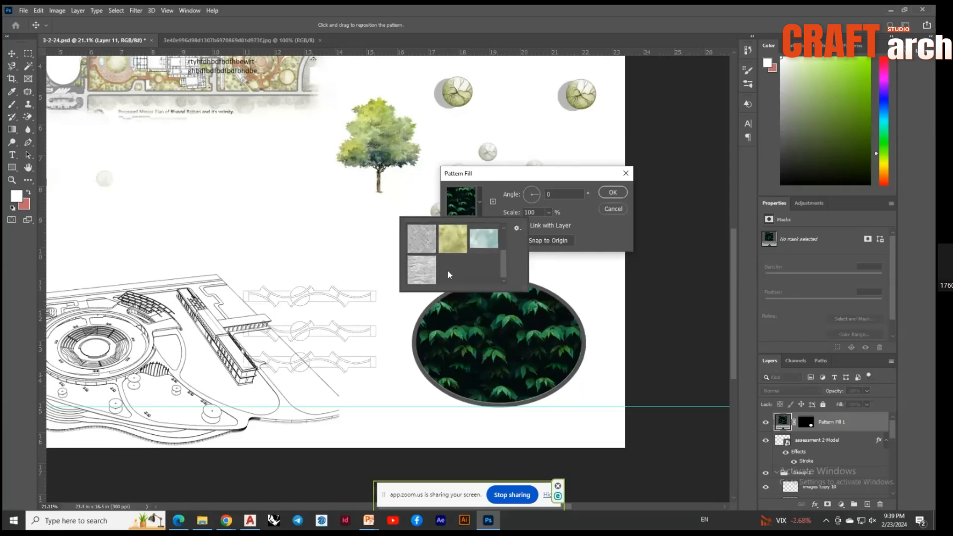
left_click(422, 275)
left_click(610, 193)
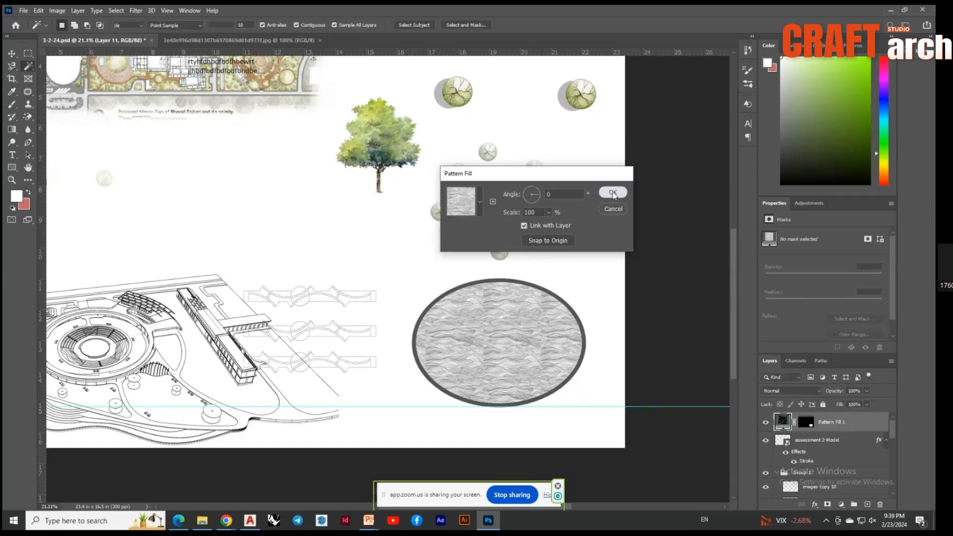
left_click(610, 193)
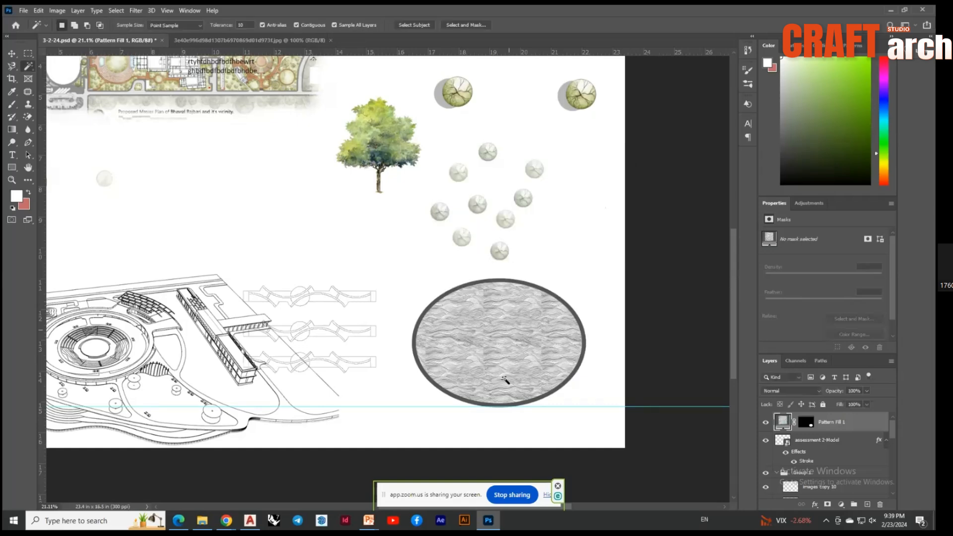
Try to edit the ellipse's pattern fill from its layer mask and undo the fill
scroll(505, 379, "up", 2)
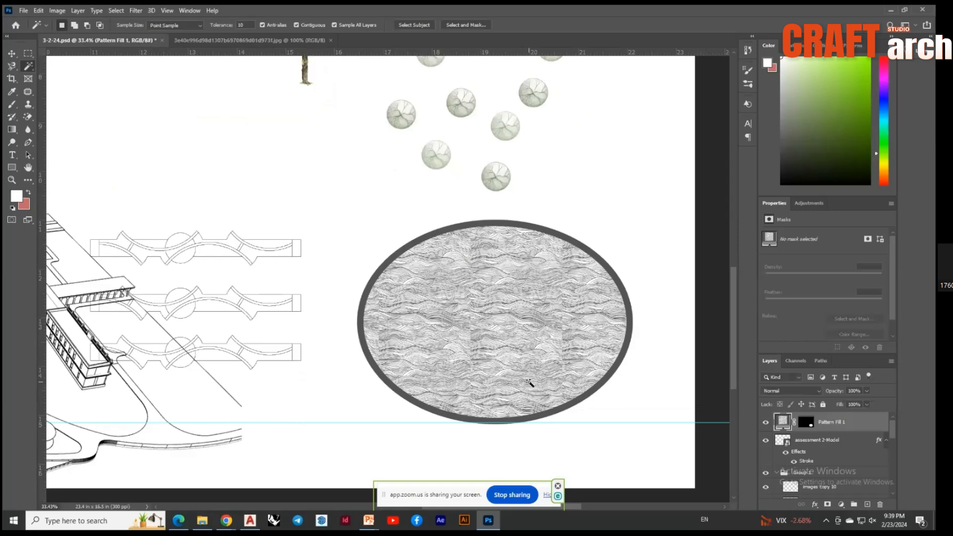
scroll(529, 383, "up", 1)
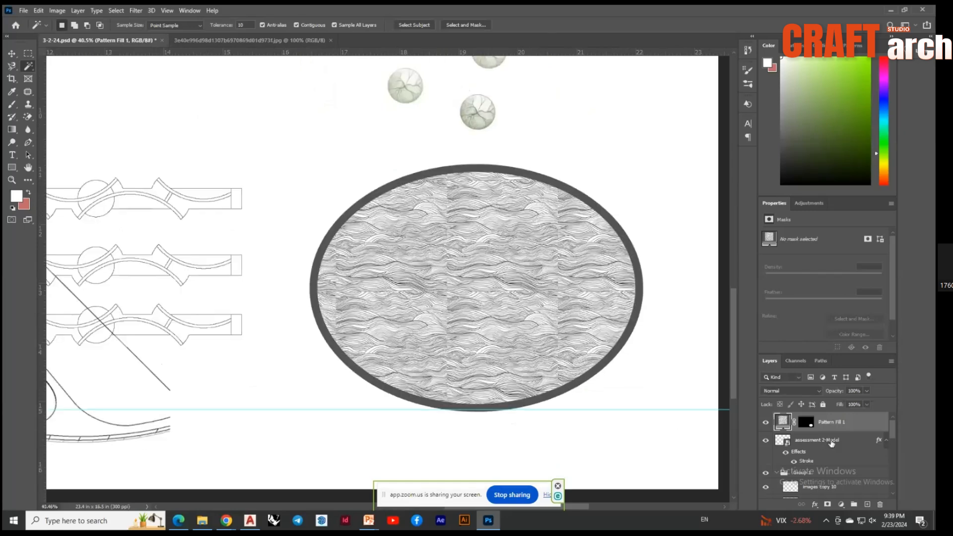
double_click(807, 422)
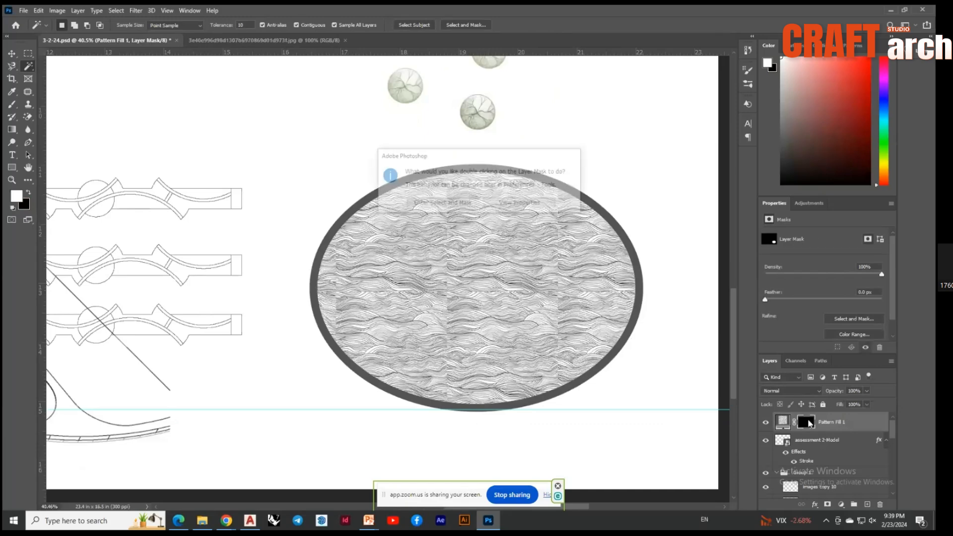
left_click(841, 504)
left_click(854, 346)
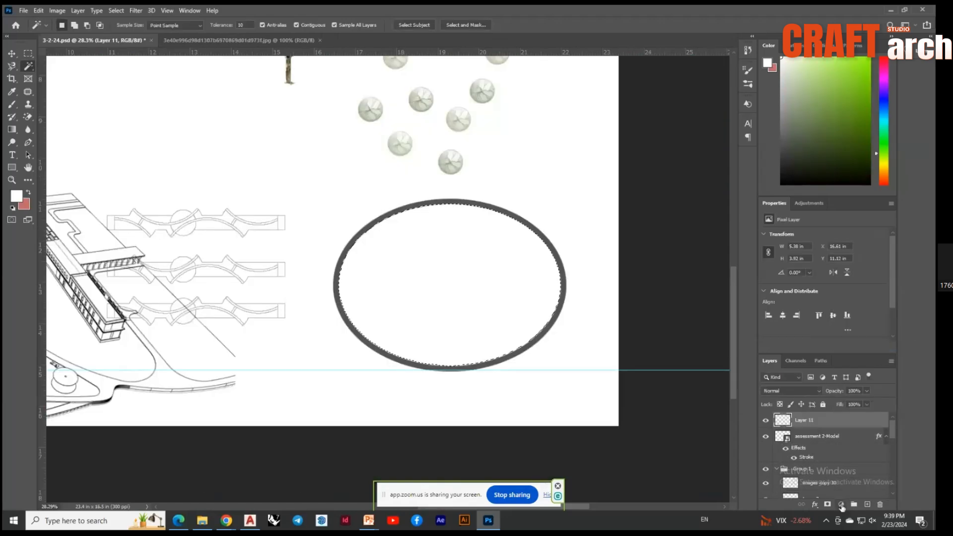
Add a Pattern Fill layer inside the selected ellipse using the wavy line pattern
left_click(841, 504)
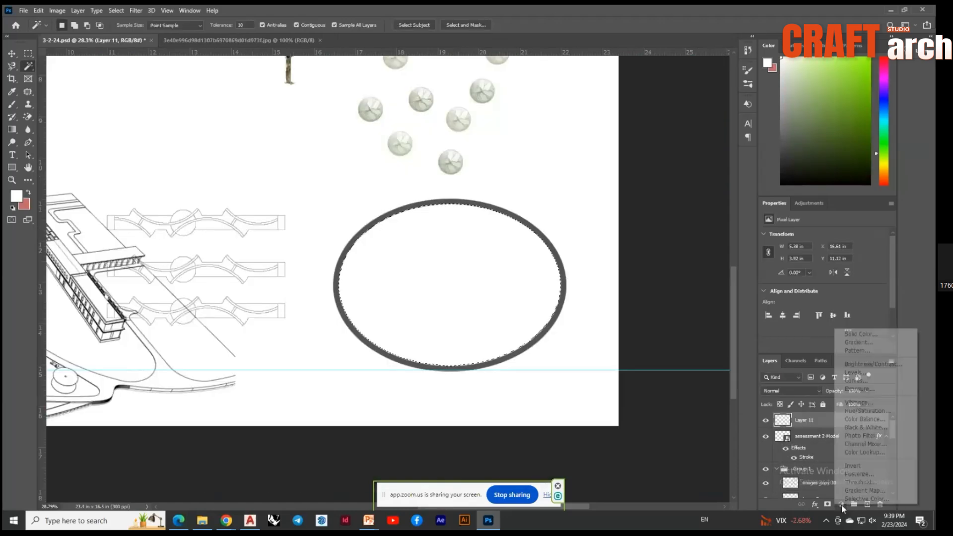
left_click(857, 350)
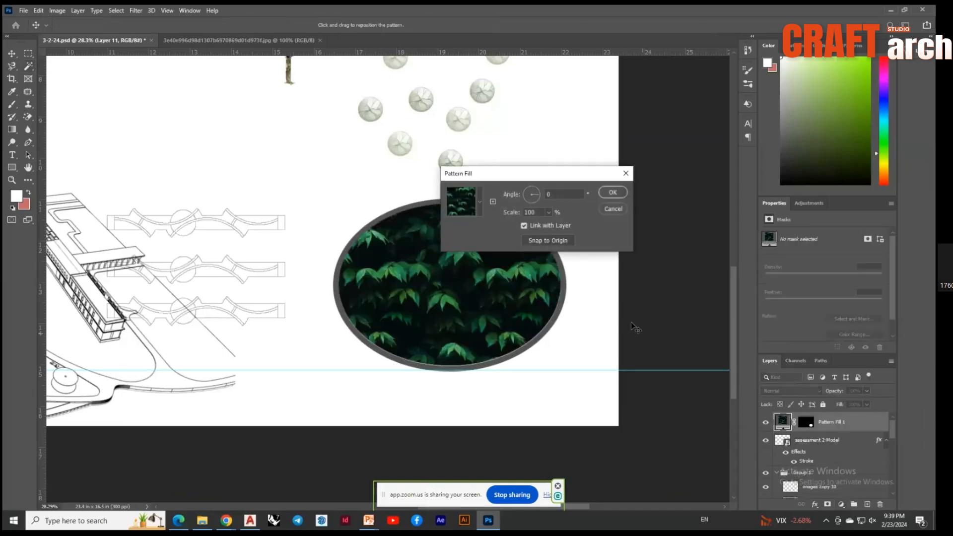
left_click(479, 206)
left_click(422, 270)
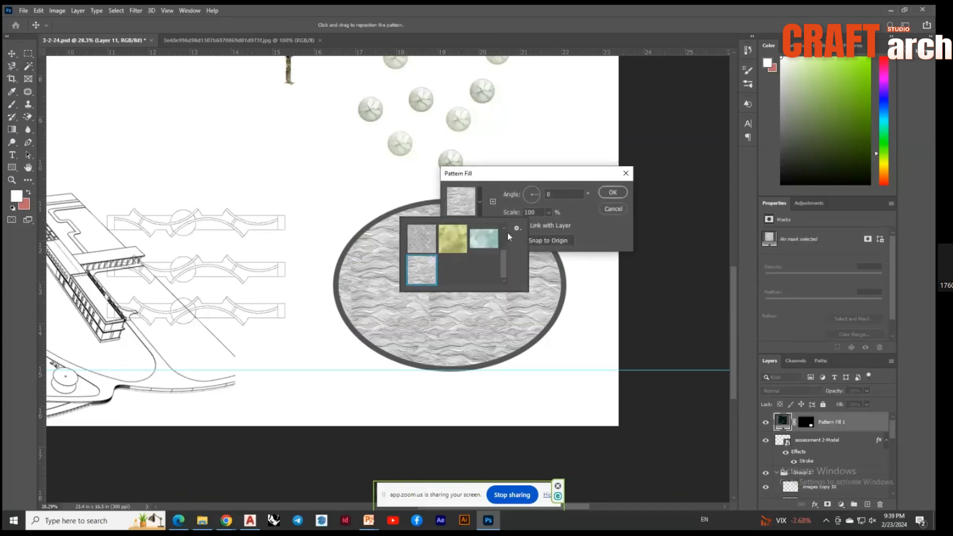
Enlarge the ellipse's pattern fill to 506% scale
left_click(547, 218)
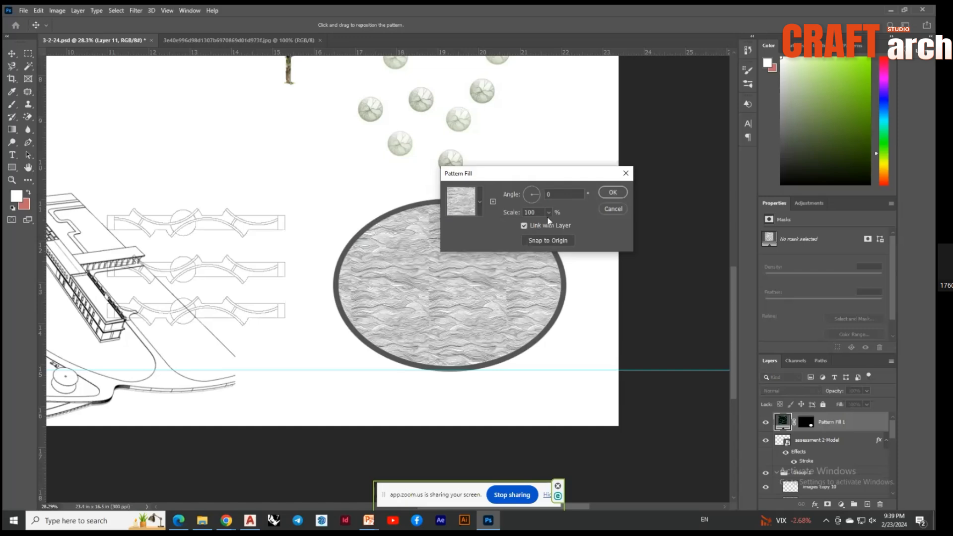
left_click(548, 213)
left_click_drag(550, 228, 562, 228)
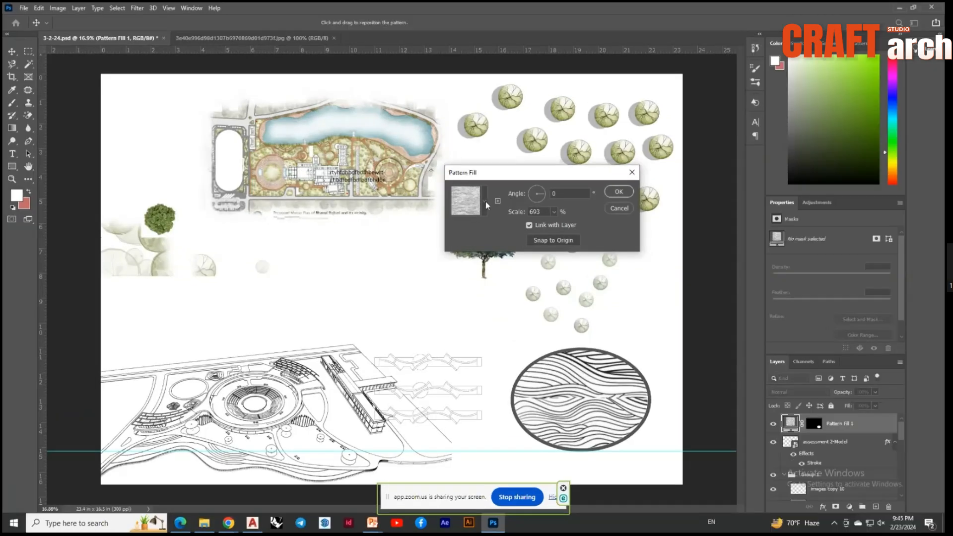
left_click(552, 211)
mouse_move(562, 227)
left_mouse_down()
mouse_move(531, 228)
mouse_move(567, 224)
left_mouse_up()
left_click(553, 212)
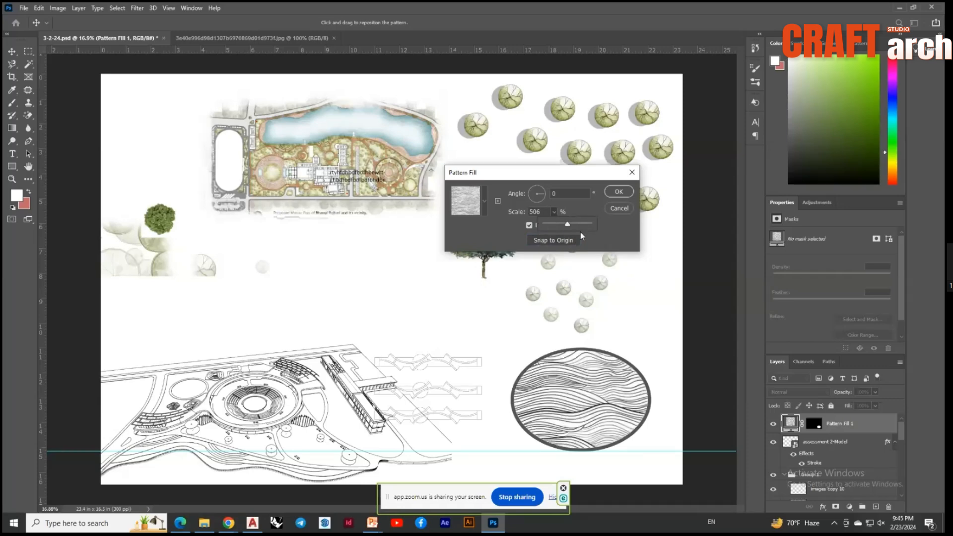
Switch the ellipse's fill to the green watercolor texture pattern and apply it
left_click(484, 200)
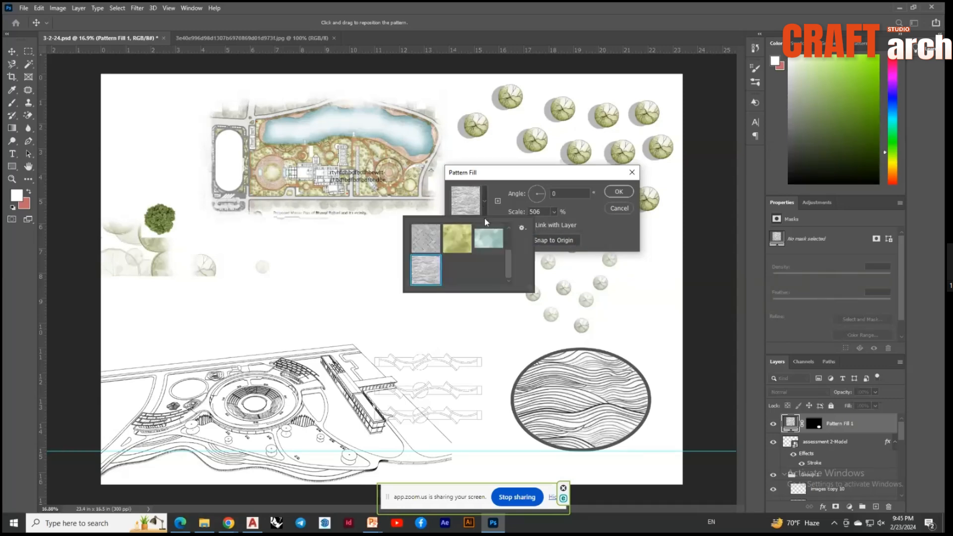
left_click(457, 243)
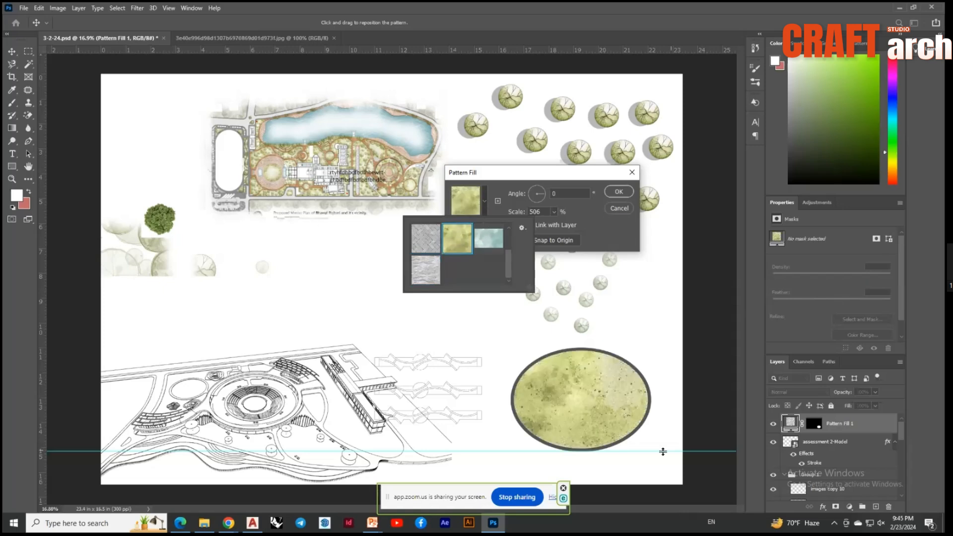
left_click(618, 192)
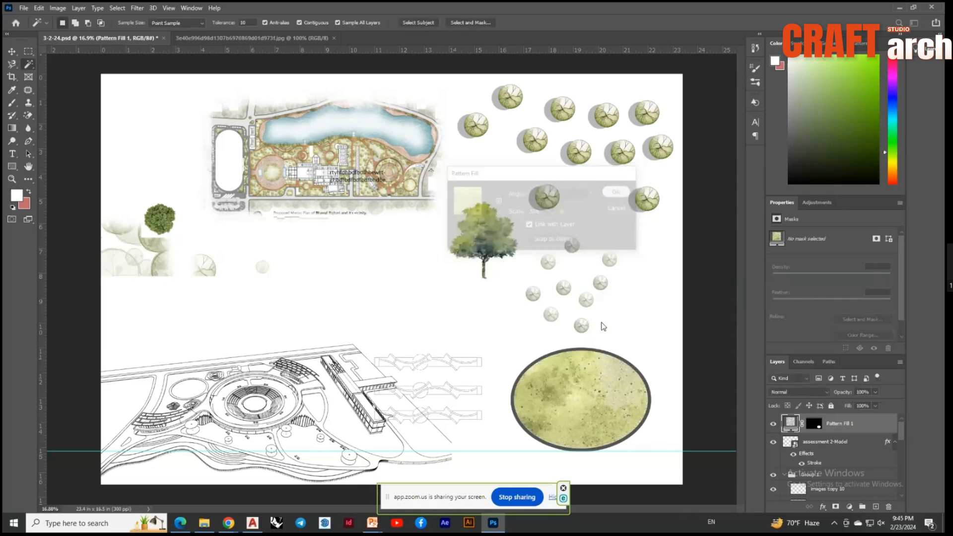
Examine the textured ellipse up close and compare it with the master plan and the rest of the sheet
scroll(603, 445, "up", 5)
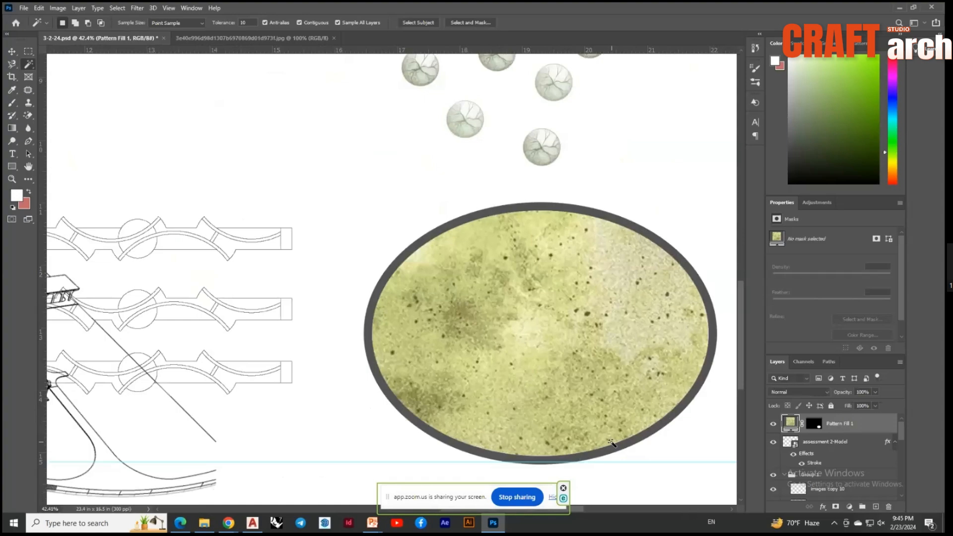
scroll(612, 443, "down", 3)
scroll(612, 441, "down", 3)
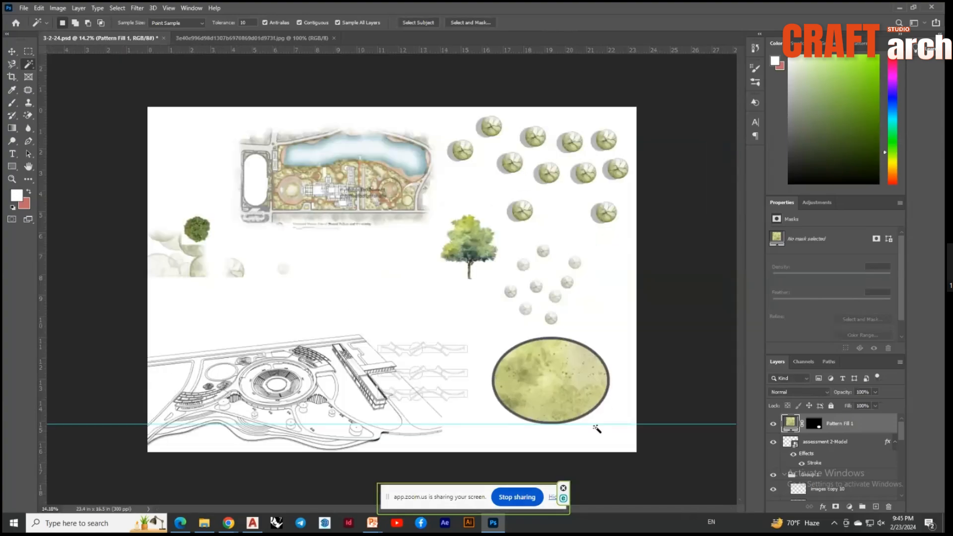
scroll(312, 150, "up", 2)
scroll(313, 150, "up", 2)
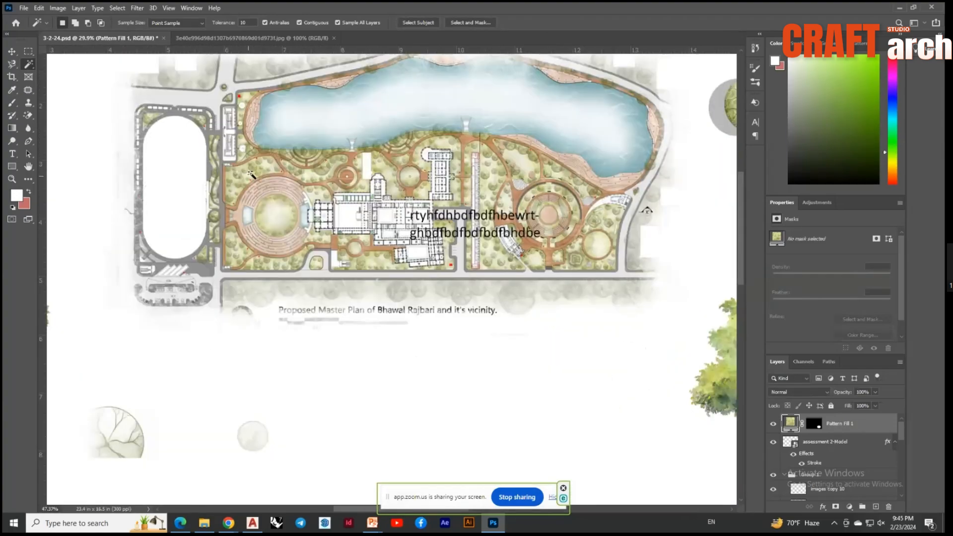
scroll(311, 245, "down", 1)
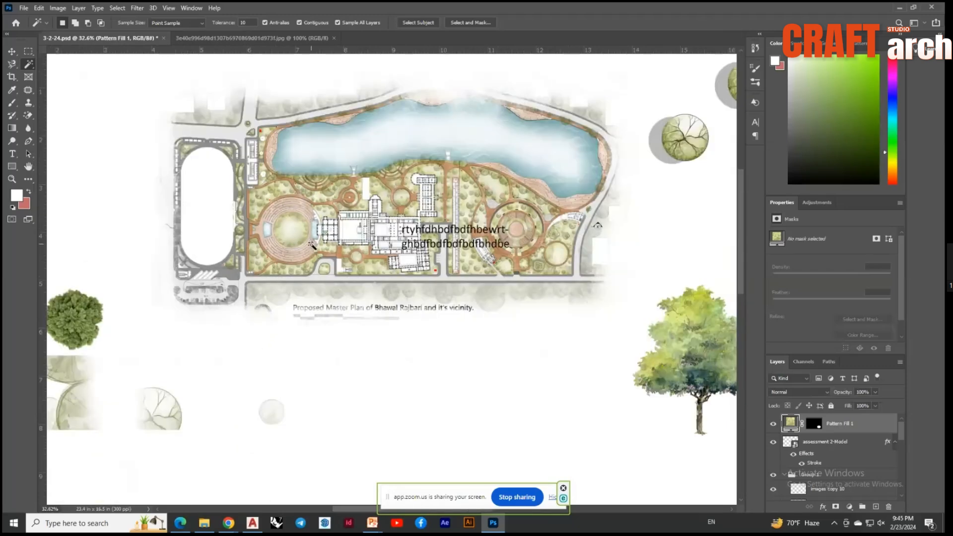
scroll(312, 245, "down", 1)
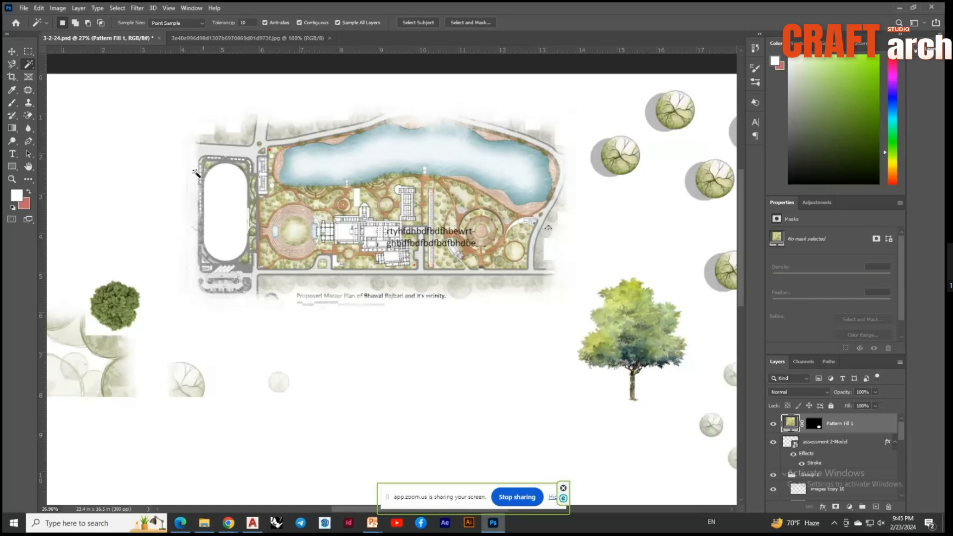
scroll(196, 172, "down", 1)
scroll(184, 160, "down", 1)
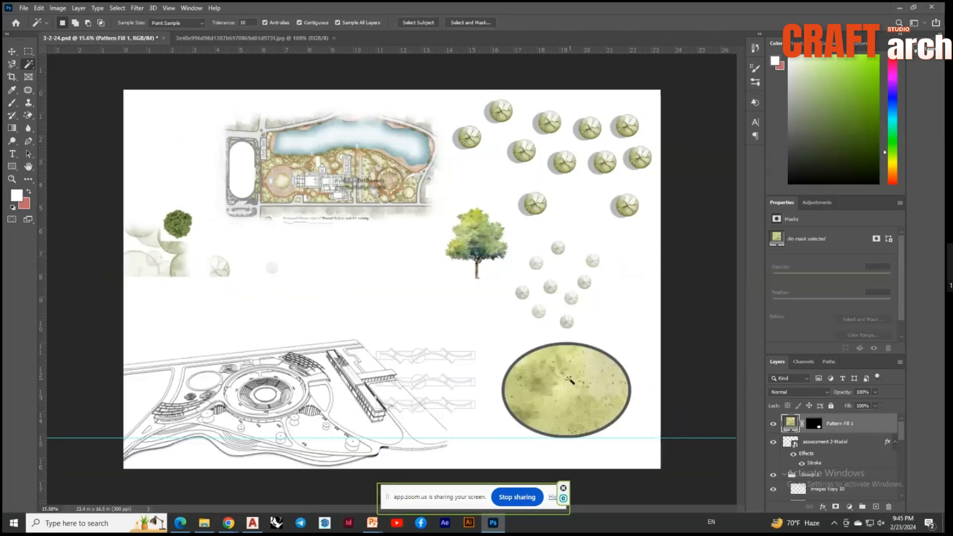
scroll(569, 379, "up", 2)
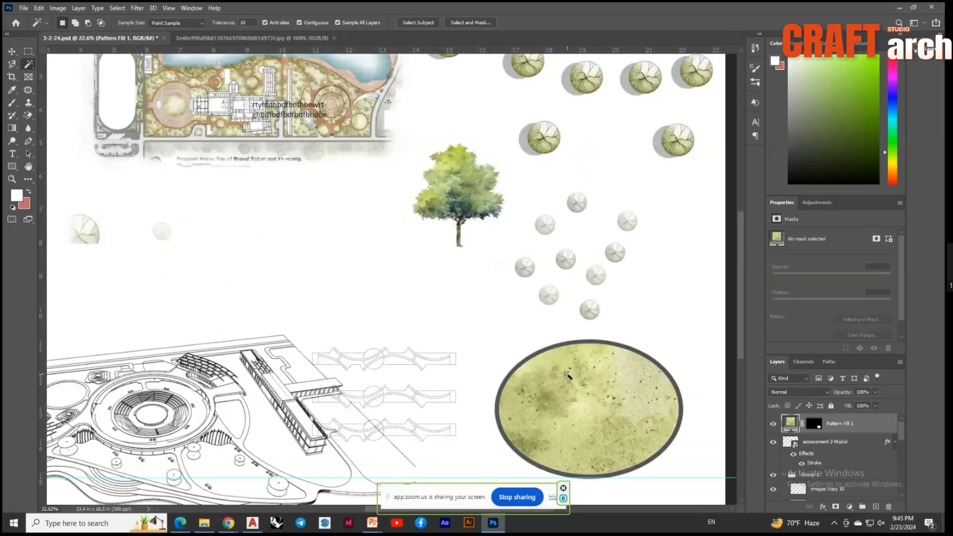
scroll(569, 377, "down", 1)
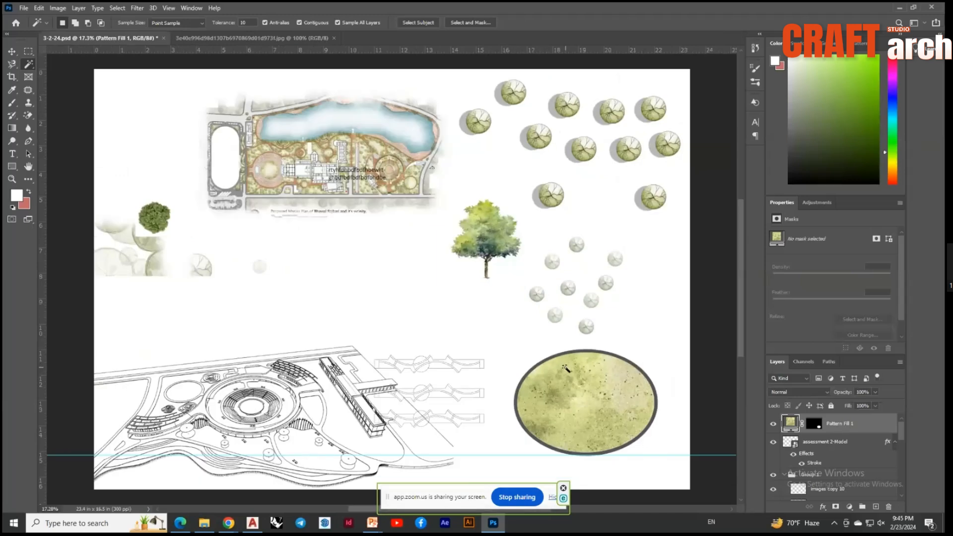
scroll(565, 367, "up", 1)
Activate the Move tool and select the images copy 10 layer in Group 1, briefly hiding it to identify its trees
left_click(11, 51)
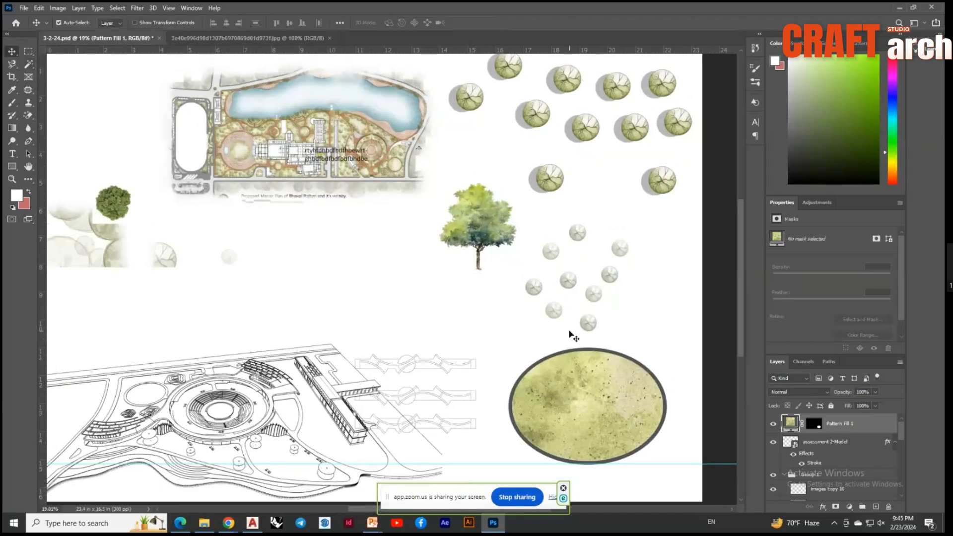
scroll(573, 342, "down", 2)
scroll(440, 368, "up", 2)
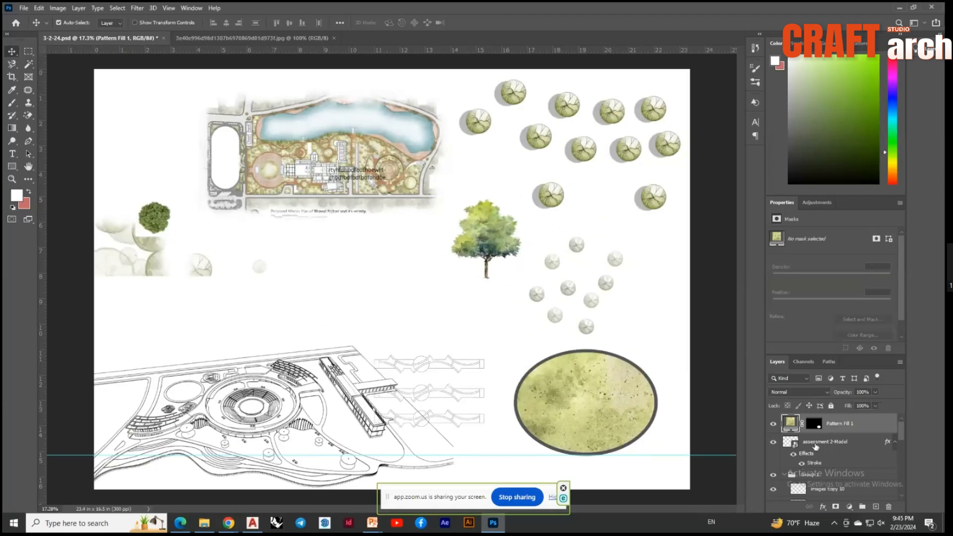
scroll(822, 466, "down", 1)
left_click(806, 469)
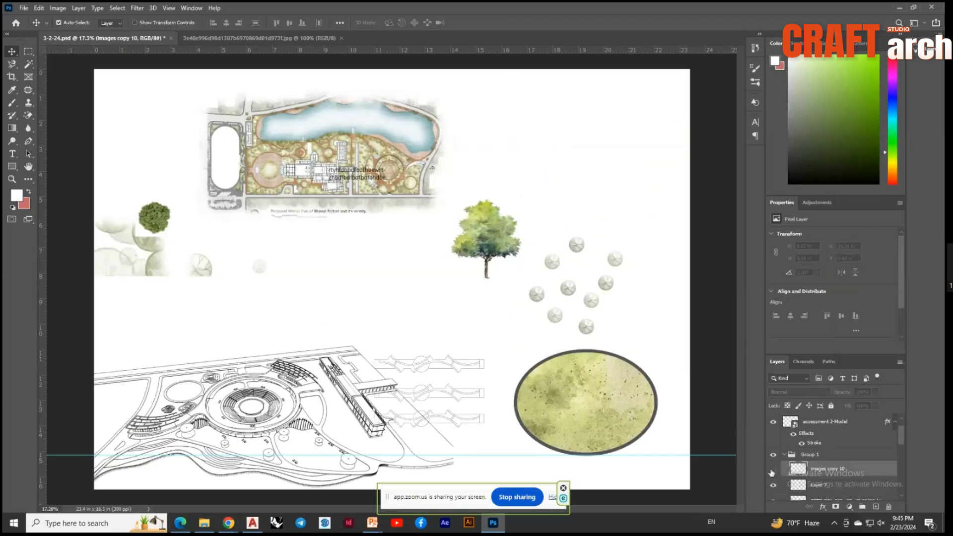
double_click(800, 469)
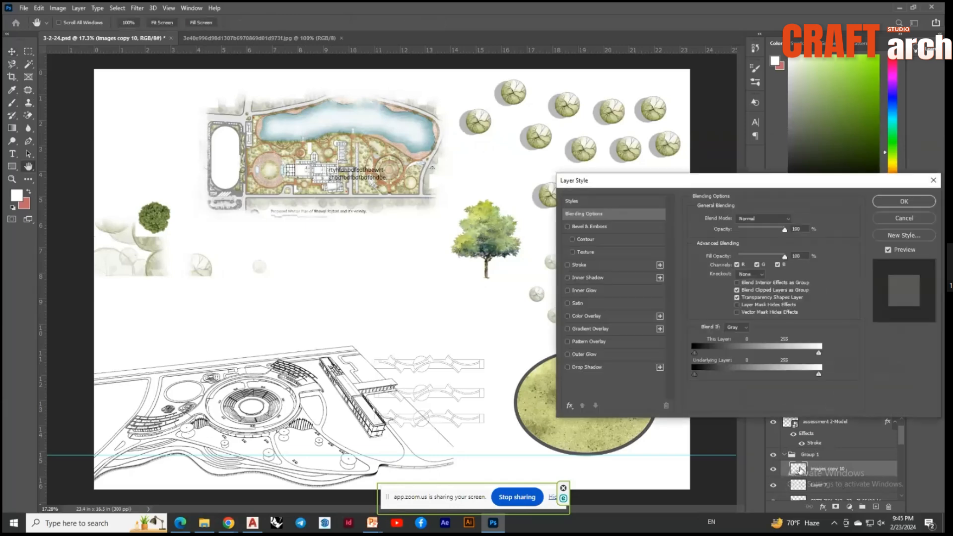
left_click(933, 182)
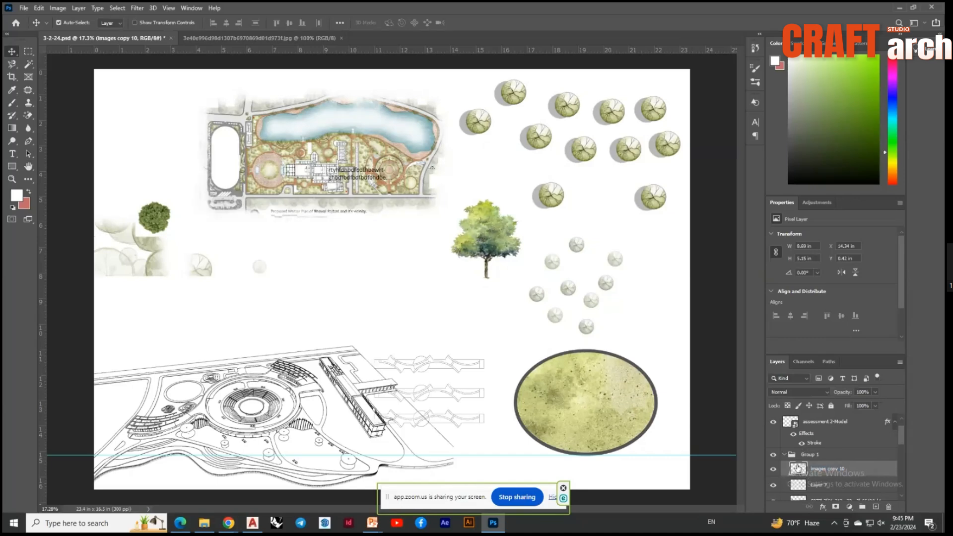
double_click(798, 467)
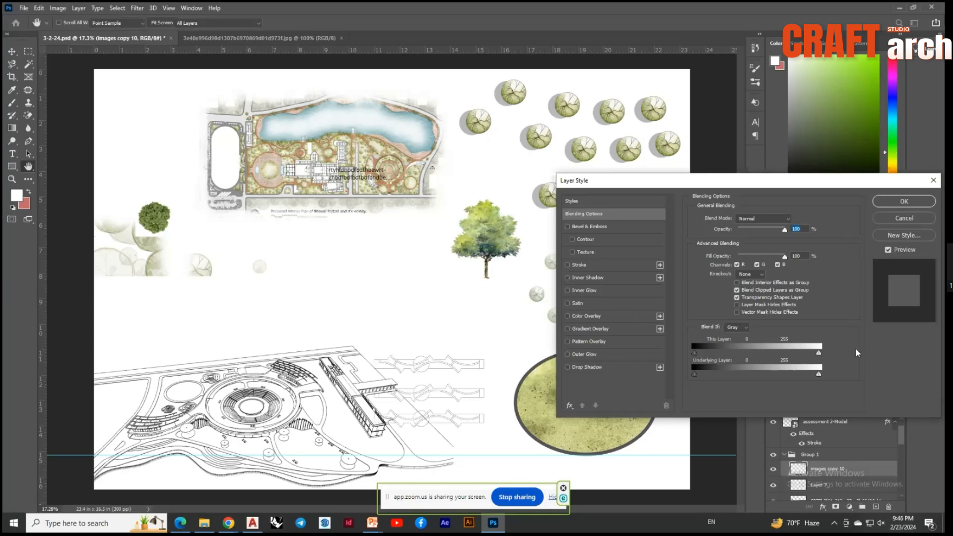
key("Return")
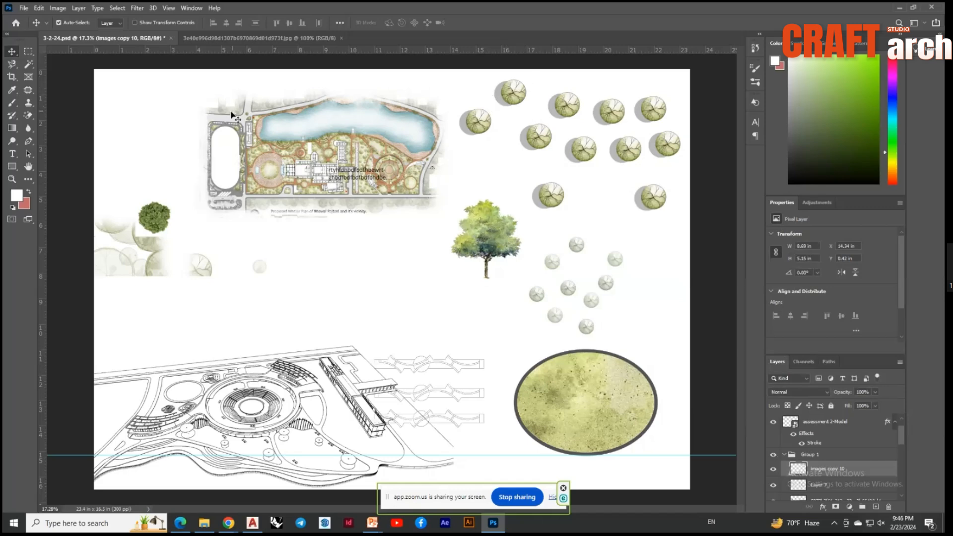
Load the tree canopies on the images copy 10 layer as a selection and check their outlines
scroll(339, 205, "down", 1)
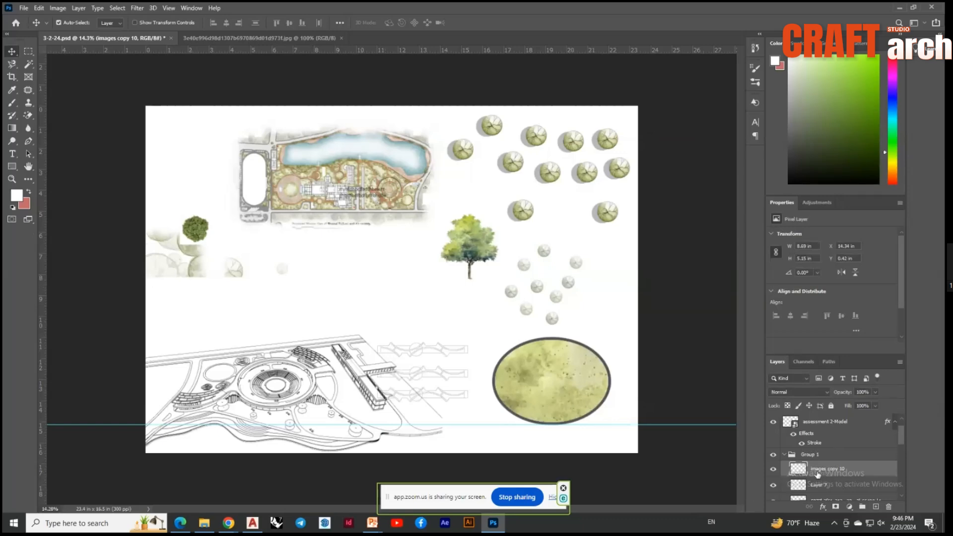
left_click(798, 471, "ctrl")
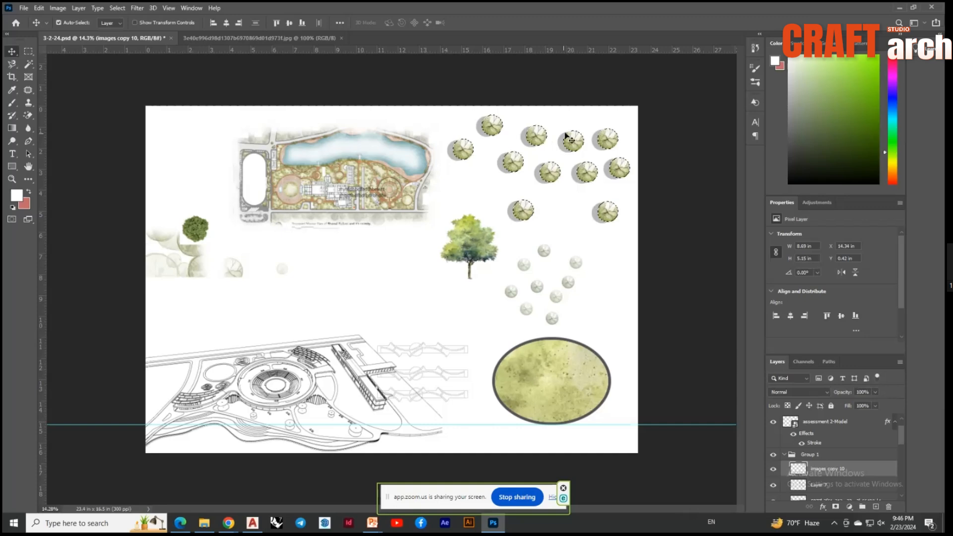
scroll(567, 136, "up", 2)
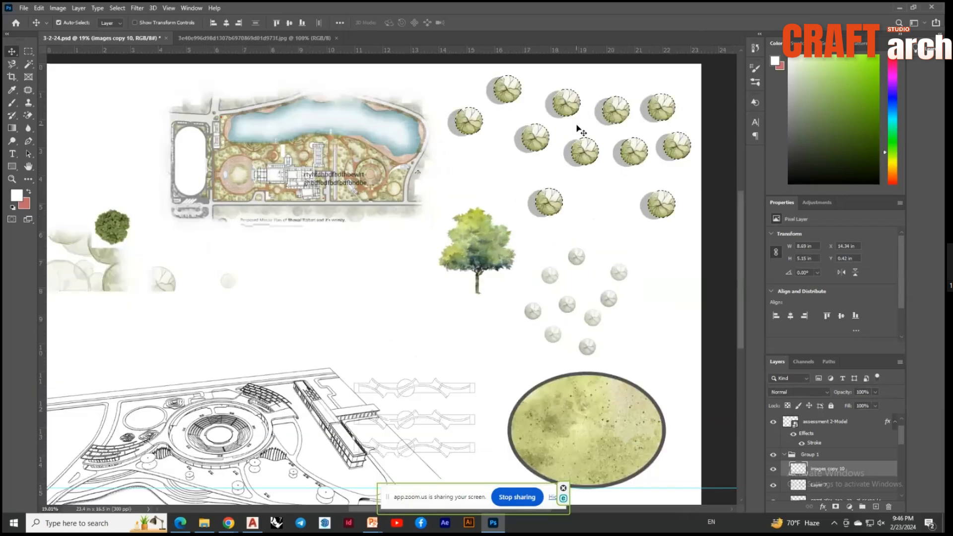
scroll(342, 284, "up", 2)
scroll(512, 259, "up", 1)
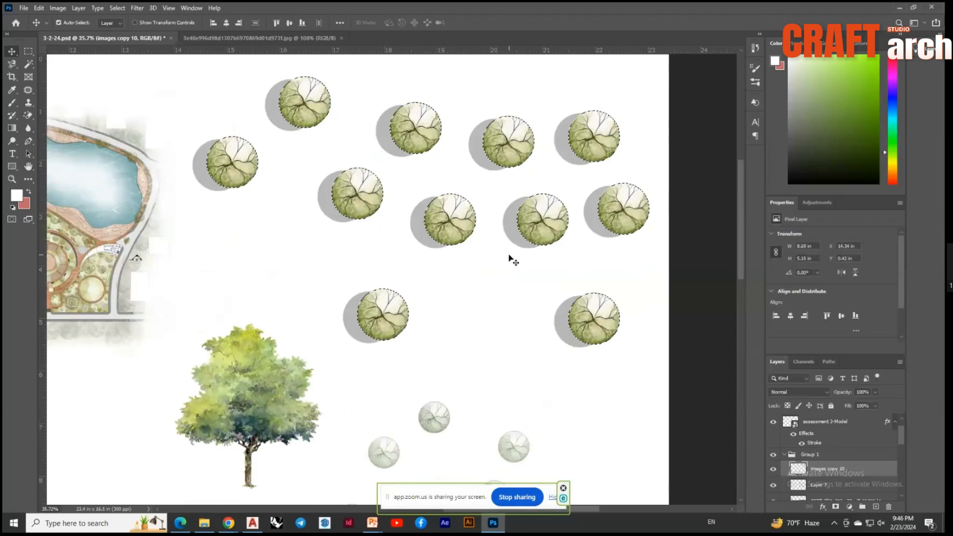
scroll(513, 261, "down", 1)
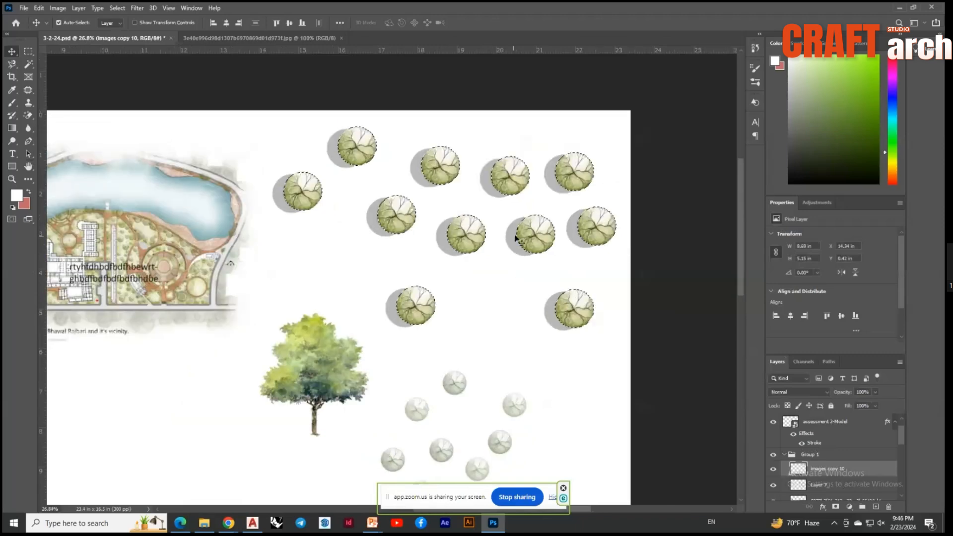
scroll(516, 239, "down", 2)
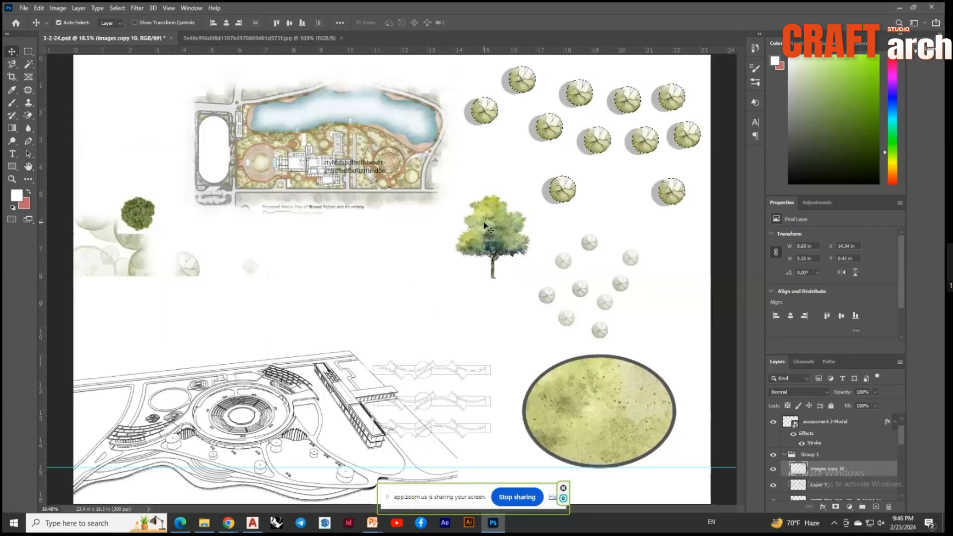
Try deleting the selected tree canopies so only their shadows are left, drop the selection, and undo the deletion
key("Delete")
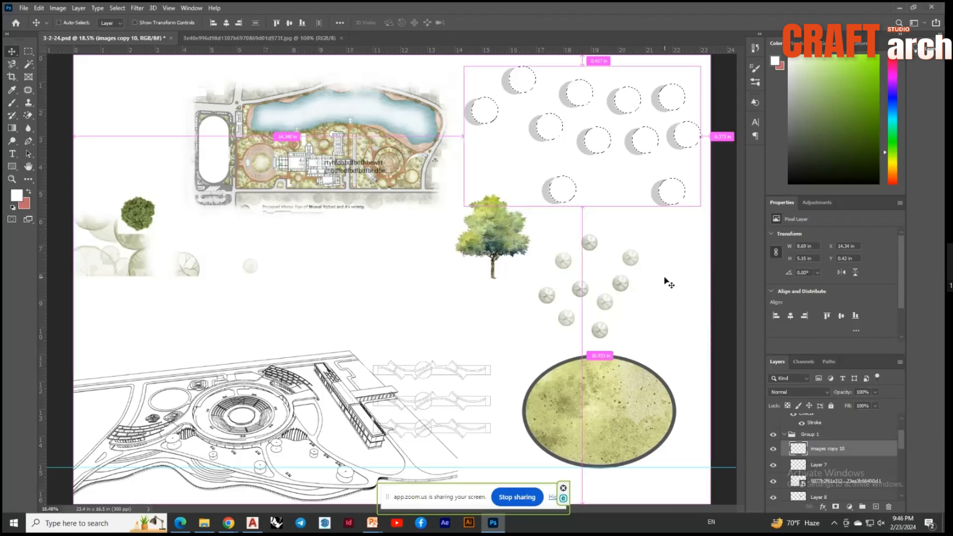
key("ctrl+d")
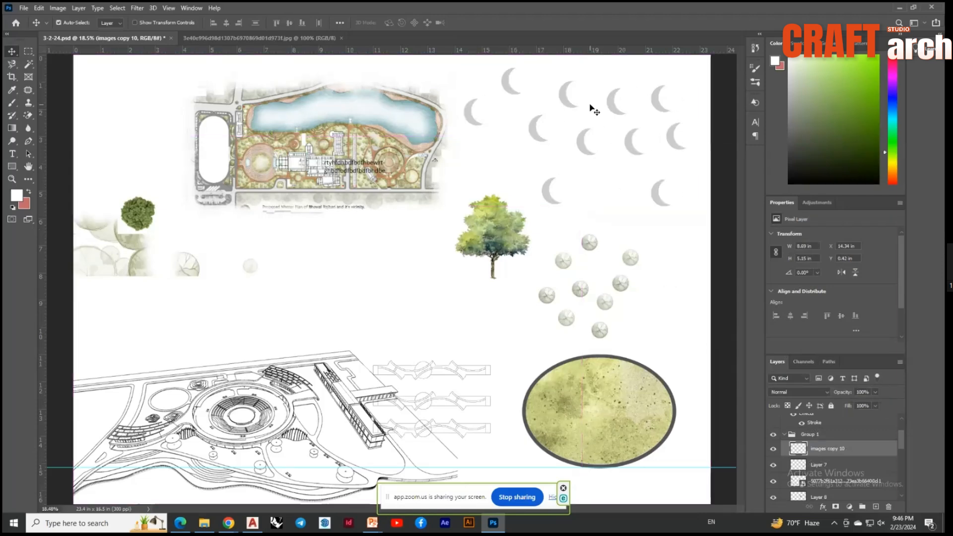
scroll(591, 108, "up", 2)
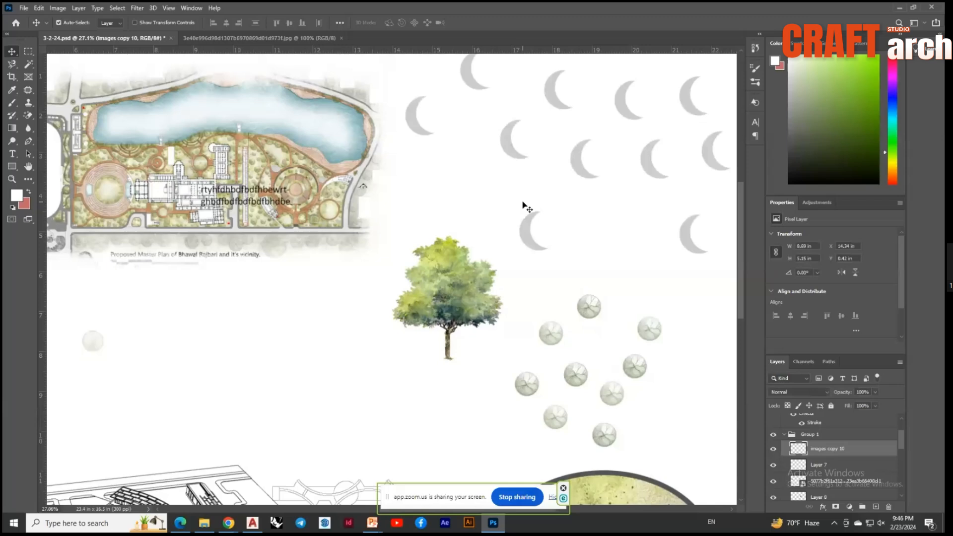
scroll(527, 208, "down", 2)
scroll(546, 219, "down", 1)
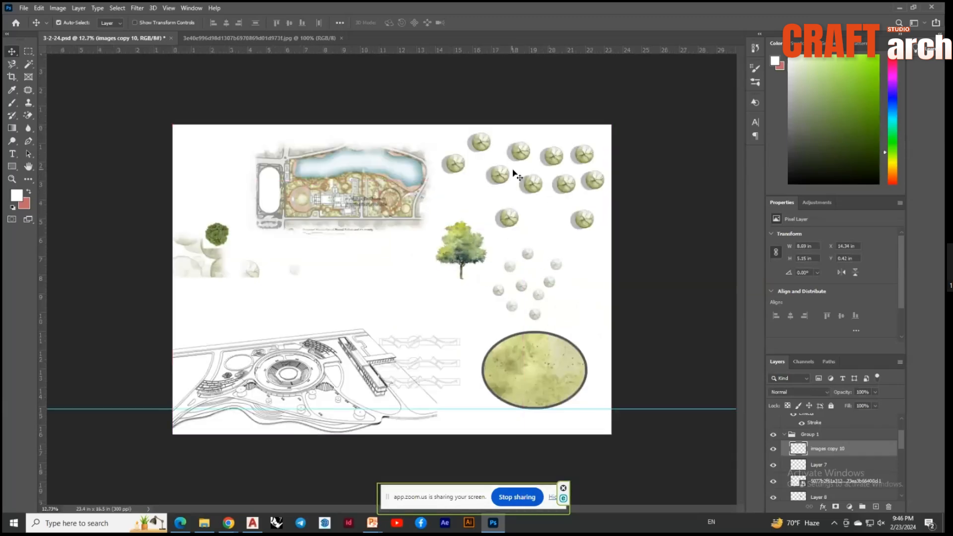
scroll(514, 174, "up", 2)
scroll(449, 227, "down", 2)
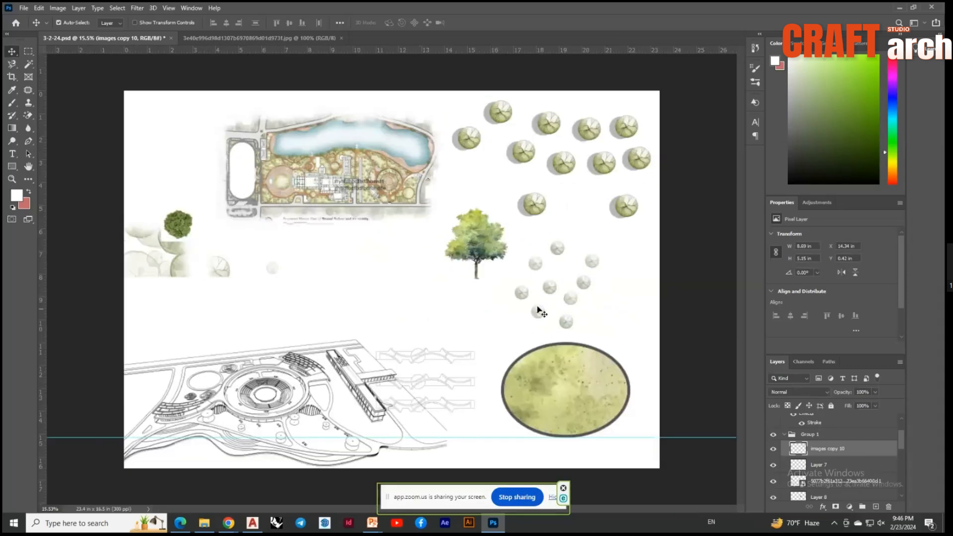
Shift the cluster of grey trees on Layer 7 slightly up and to the right, keeping it above the textured ellipse
scroll(564, 258, "up", 1)
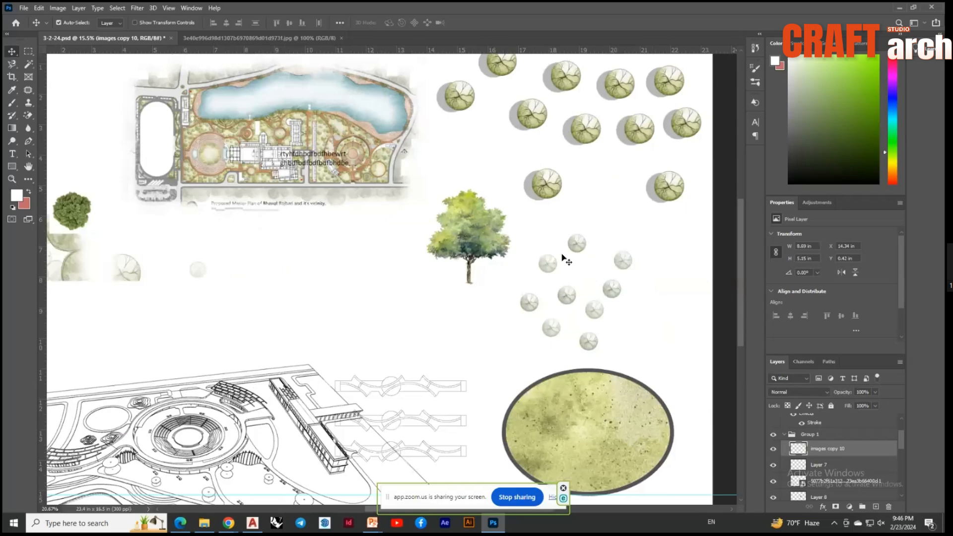
scroll(565, 259, "up", 2)
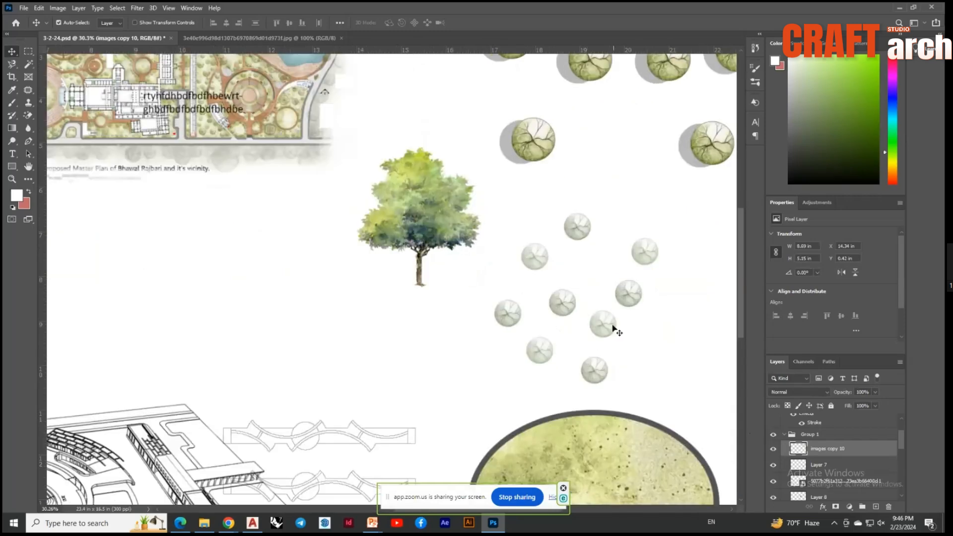
mouse_move(540, 258)
left_mouse_down()
mouse_move(603, 289)
mouse_move(590, 270)
mouse_move(544, 247)
mouse_move(552, 249)
left_mouse_up()
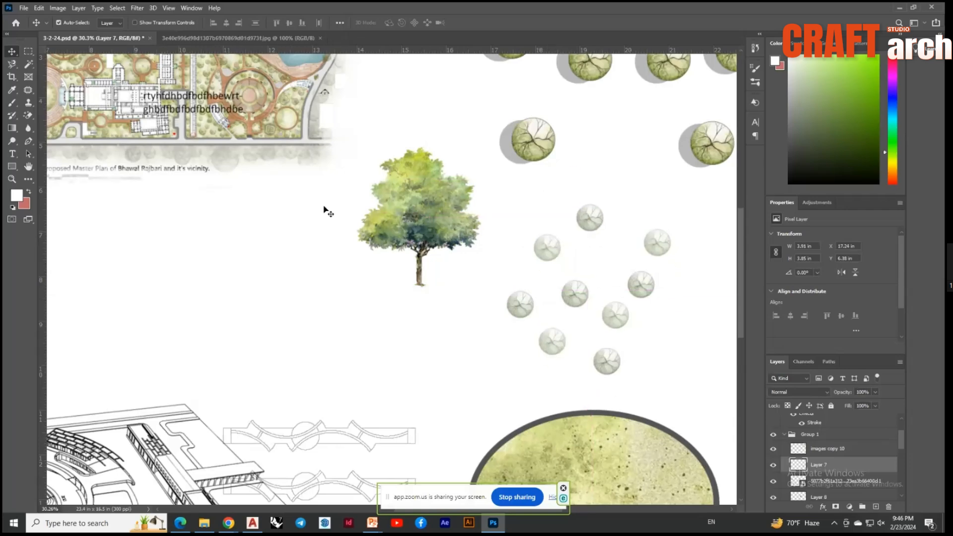
scroll(392, 342, "down", 2)
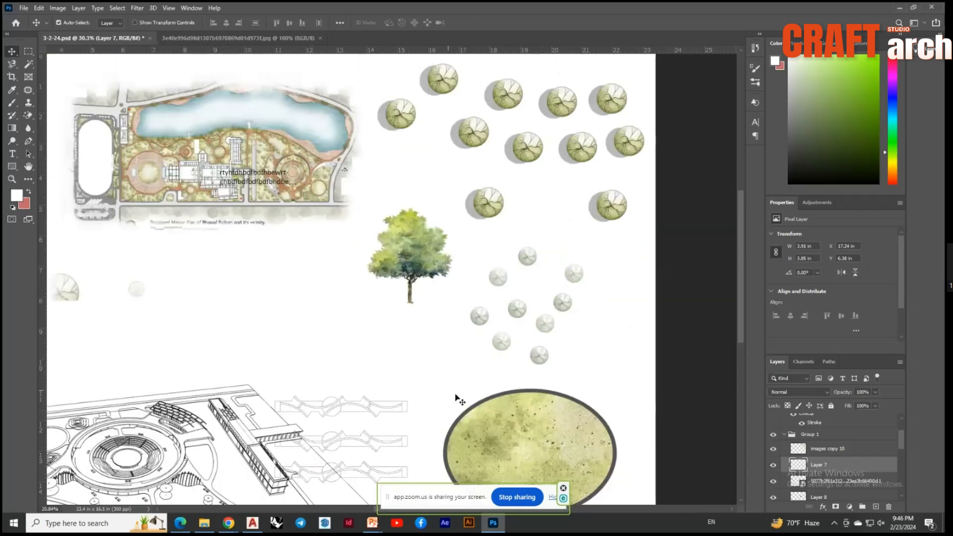
scroll(459, 399, "down", 2)
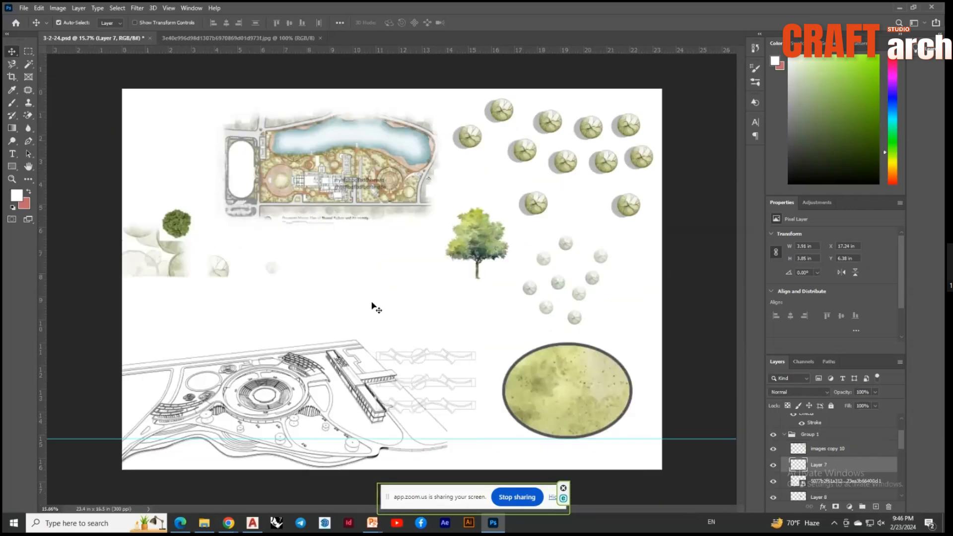
Turn off Auto-Select, nudge the Layer 7 trees sideways without picking them directly, and turn Auto-Select back on
scroll(376, 308, "up", 1)
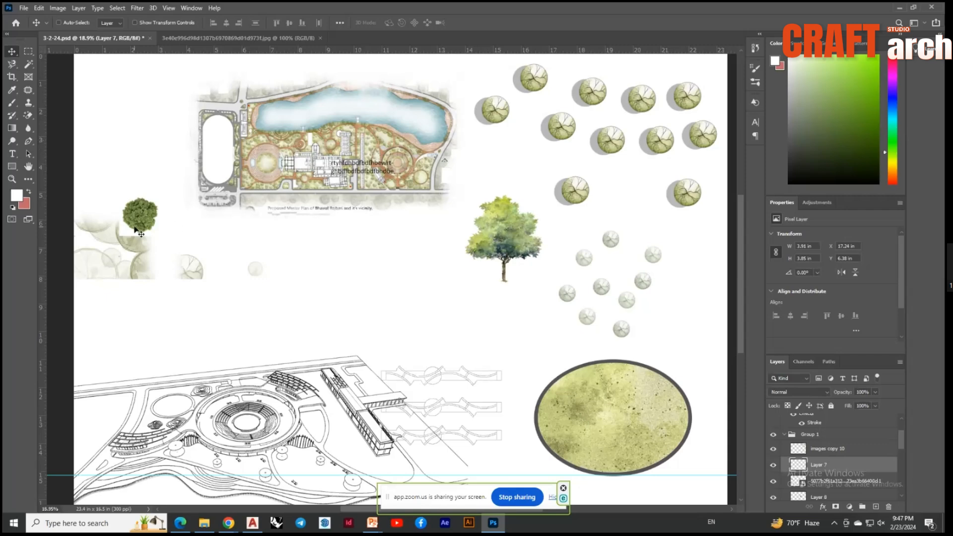
left_click_drag(172, 352, 176, 352)
left_click(60, 23)
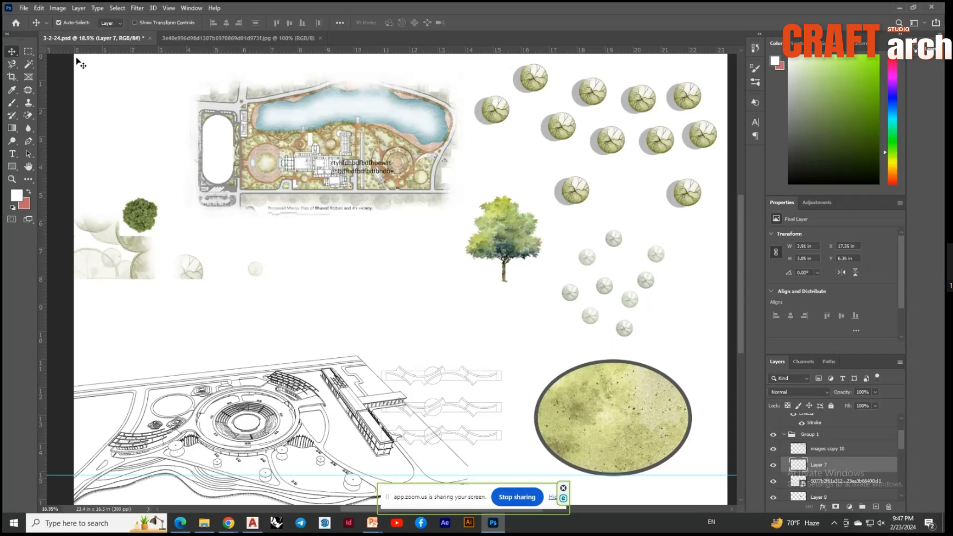
Pick the master plan, the line-drawn plan, the textured ellipse and the green shadowed trees in turn to identify their layers
left_click(262, 150)
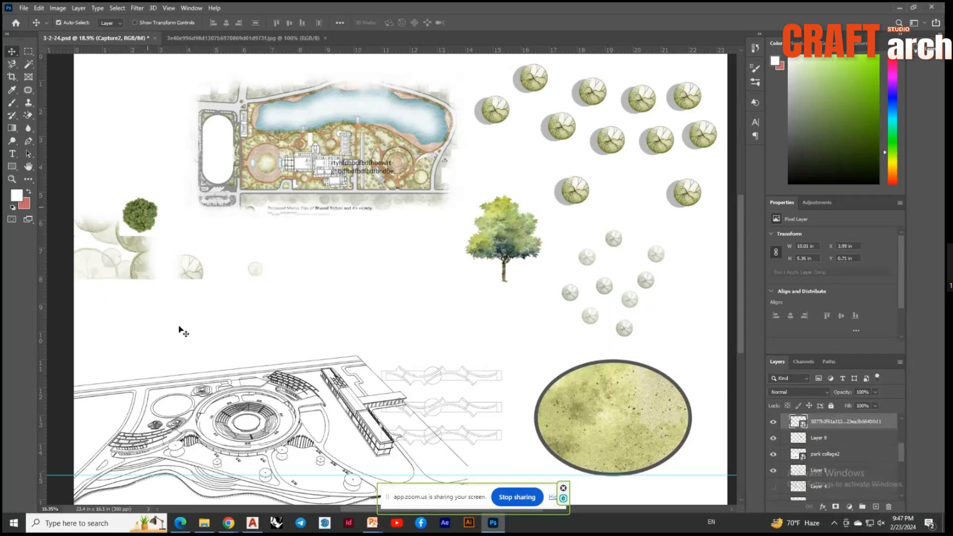
left_click(213, 417)
left_click(606, 432)
left_click(581, 194)
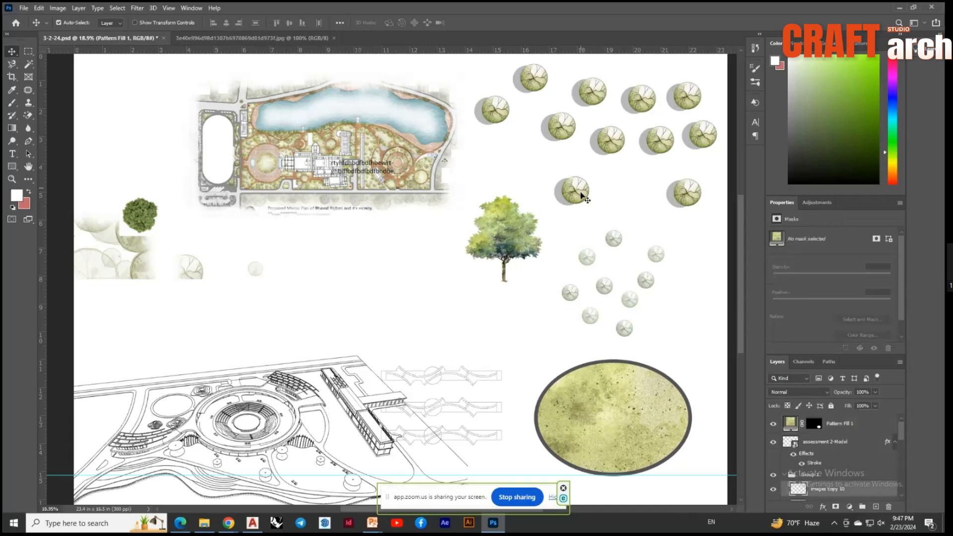
Move the grey trees on Layer 7 to the blank area below the master plan, inspect their selection outlines, and deselect
left_click(586, 259)
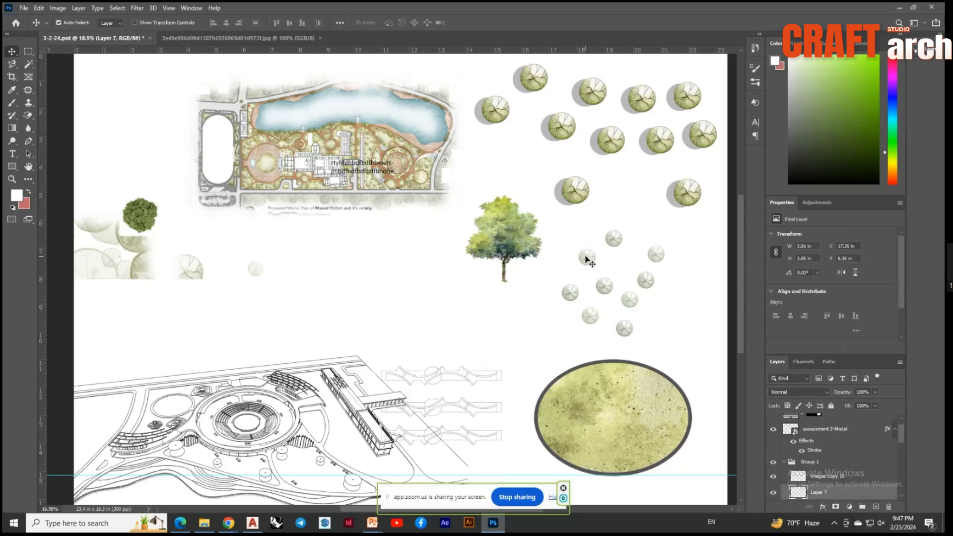
left_click_drag(586, 259, 347, 265)
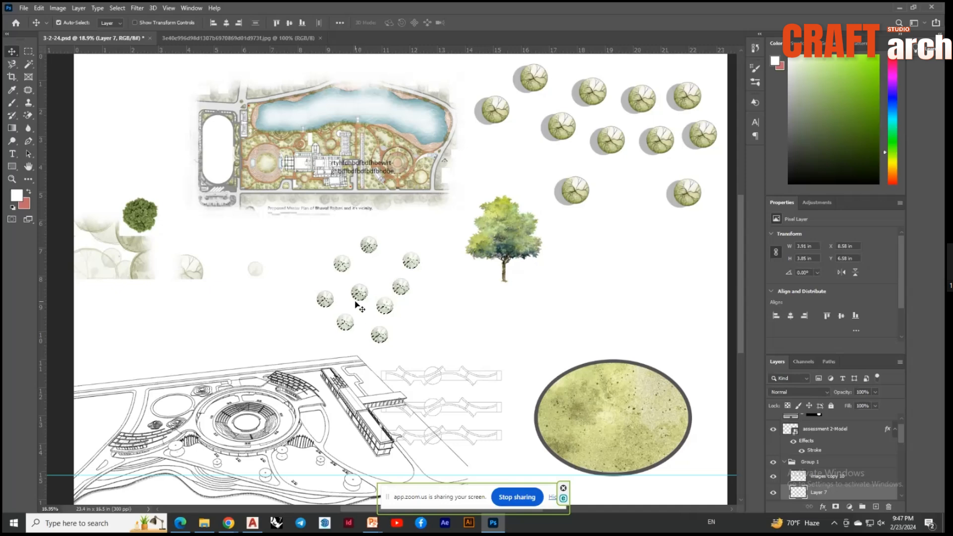
scroll(368, 308, "up", 3)
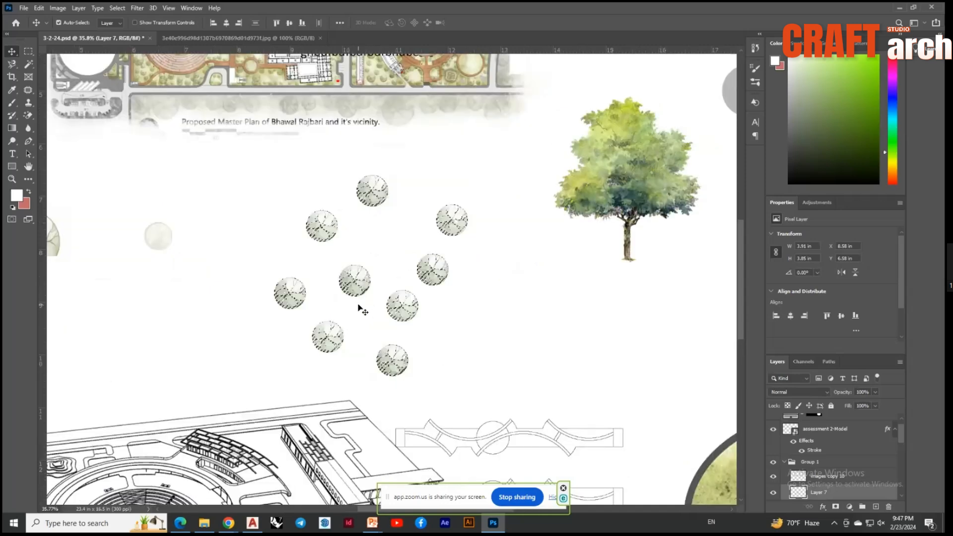
scroll(362, 310, "up", 2)
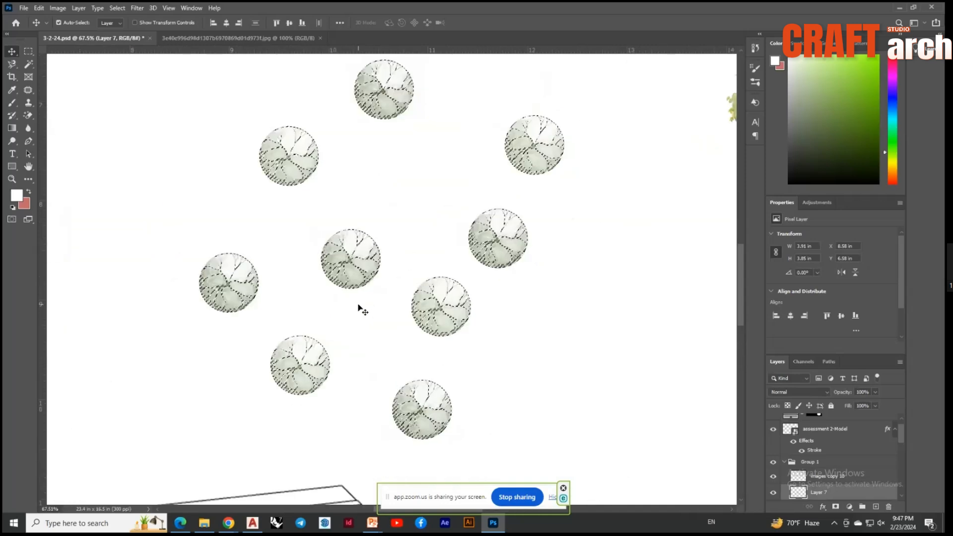
scroll(365, 315, "down", 2)
key("ctrl+d")
scroll(819, 474, "down", 1)
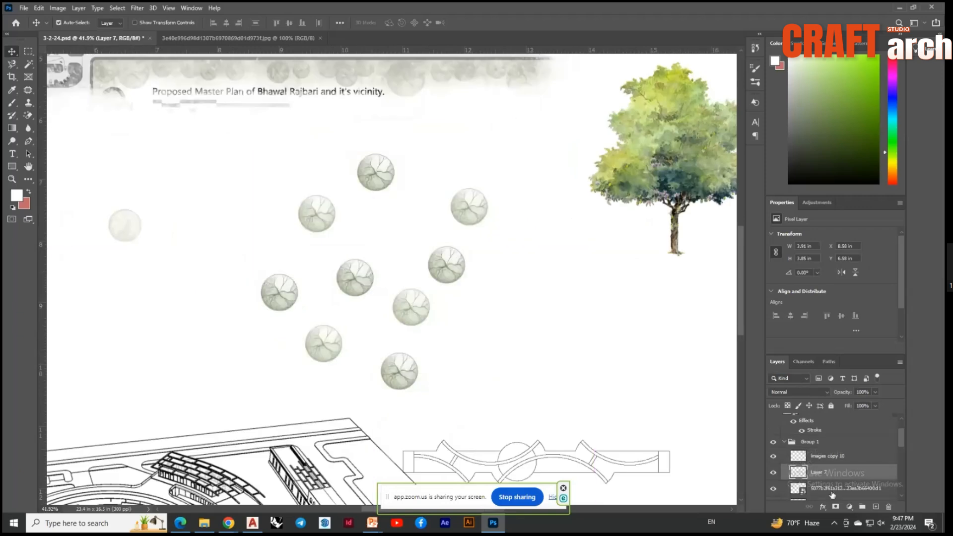
Move Layer 7 out of Group 1 to just above it, and load its grey trees as a selection to inspect their outlines
left_click_drag(819, 473, 820, 436)
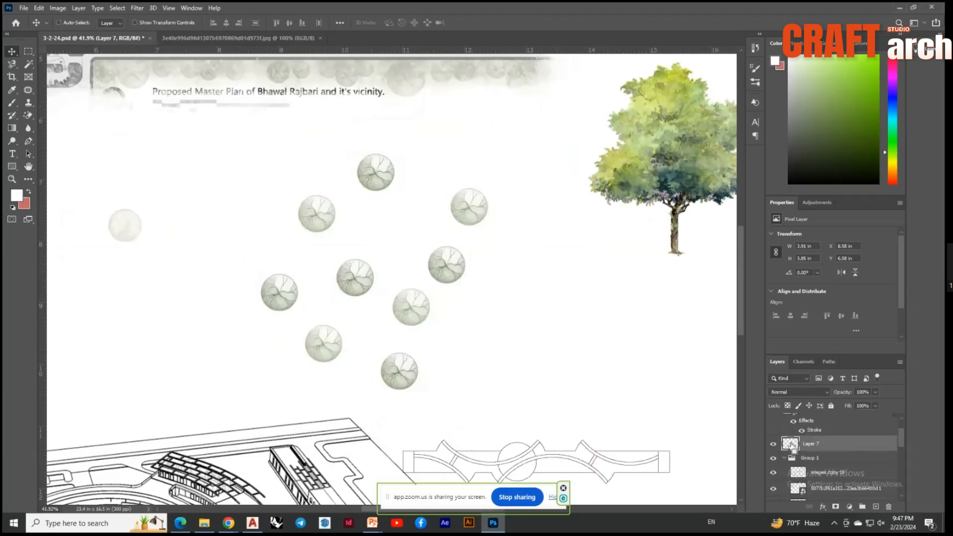
left_click(790, 443, "ctrl")
scroll(346, 241, "up", 2)
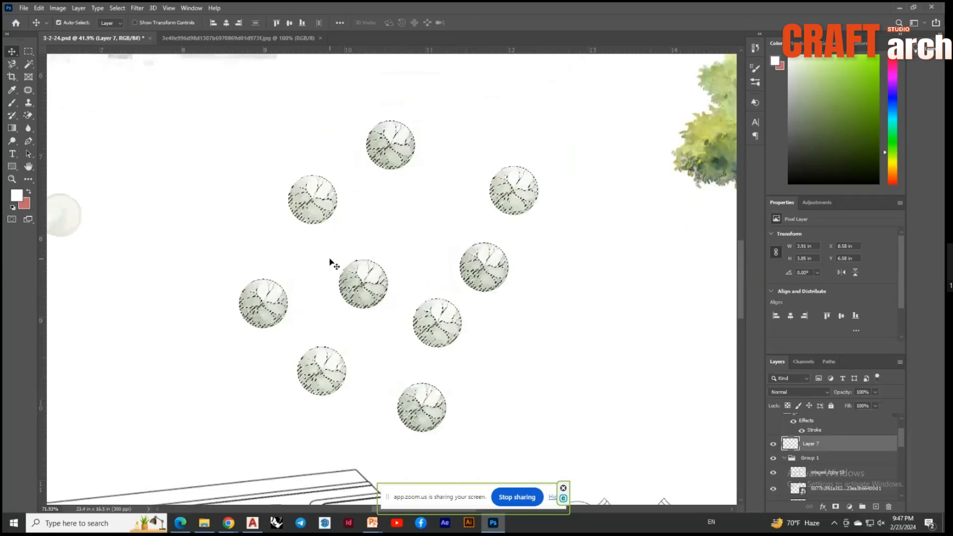
scroll(332, 263, "up", 1)
scroll(377, 317, "up", 3)
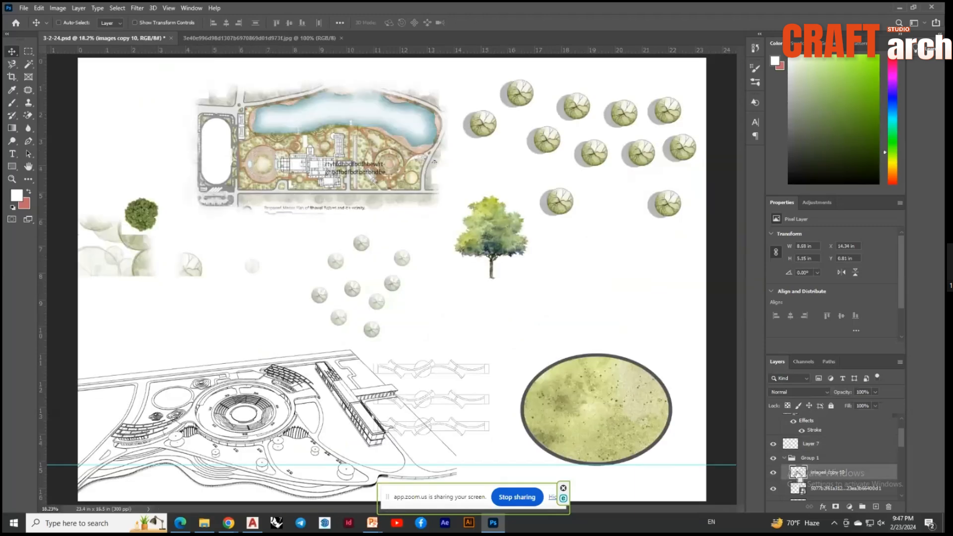
Move the Pattern Fill 1 texture up off the ellipse outline and hide its layer
scroll(549, 215, "down", 1)
left_click_drag(578, 374, 583, 273)
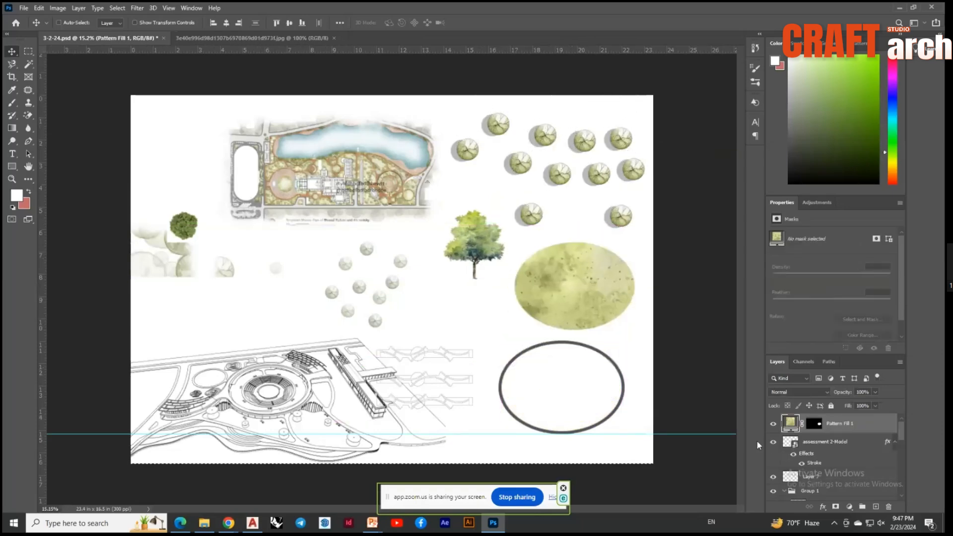
left_click_drag(582, 348, 581, 314)
key("ctrl+t")
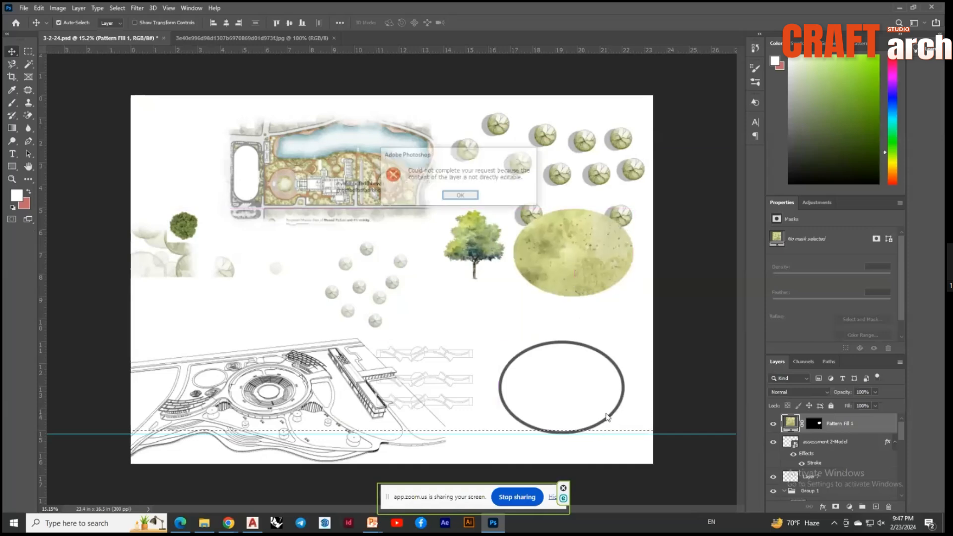
key("Return")
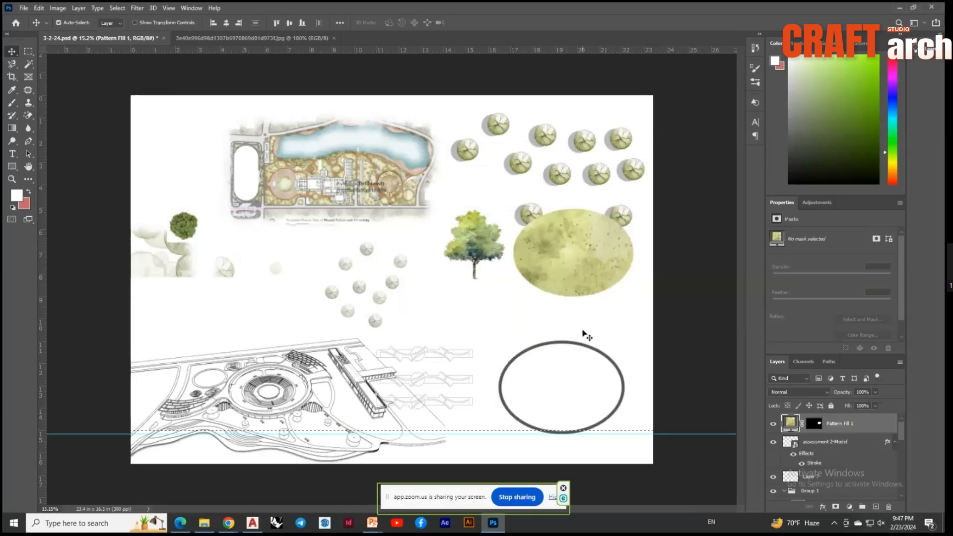
key("ctrl+comma")
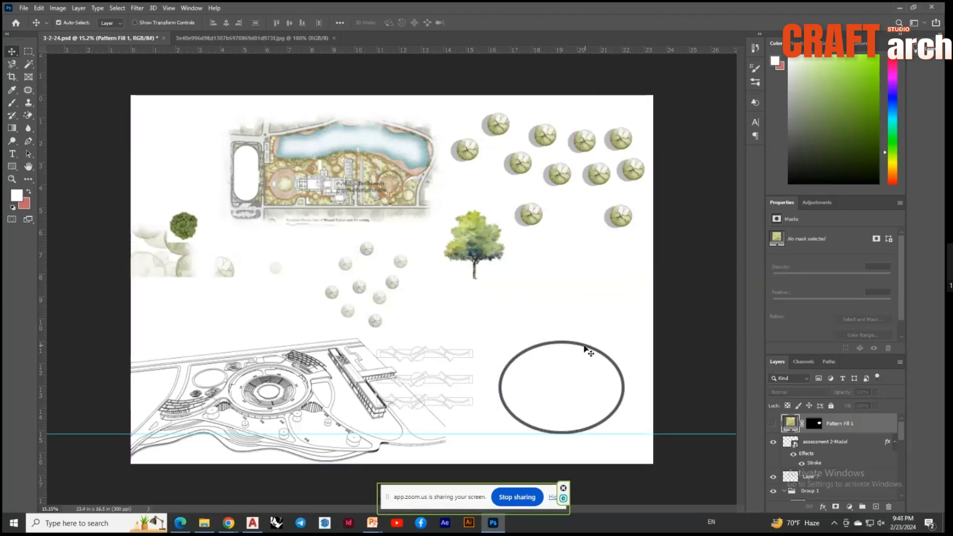
Move the Ellipse 1 outline up about 1.56 in and load its shape as a selection to inspect its edge
left_click_drag(587, 350, 580, 314)
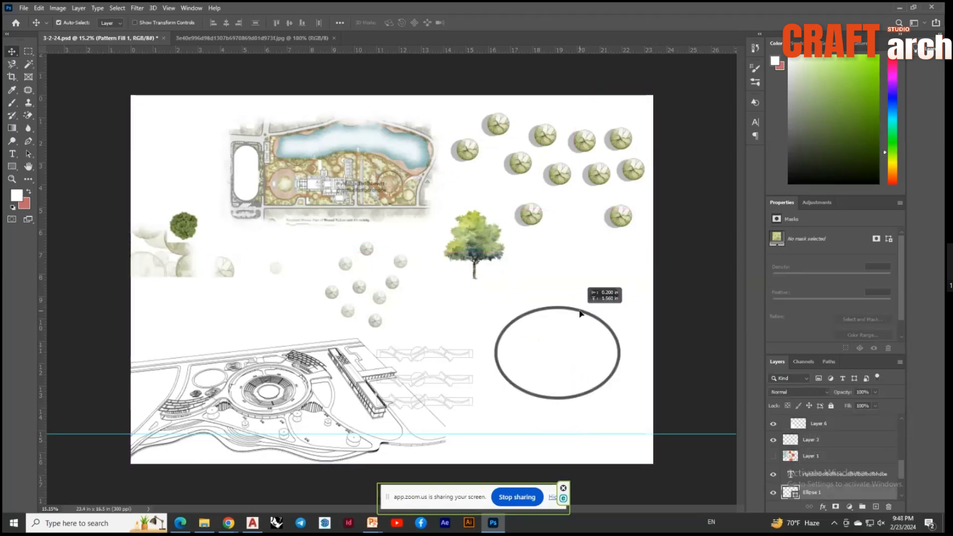
left_click(786, 493)
left_click(786, 493)
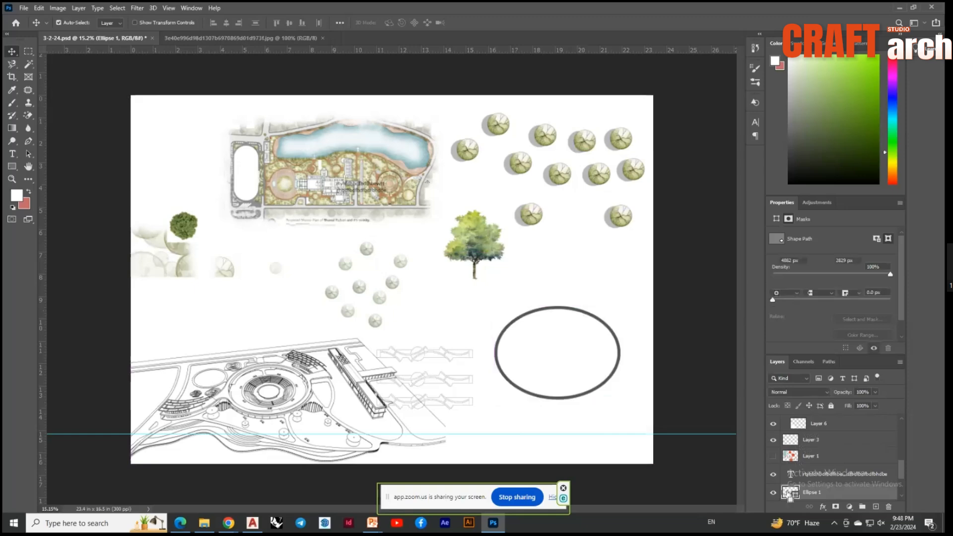
scroll(639, 379, "up", 5)
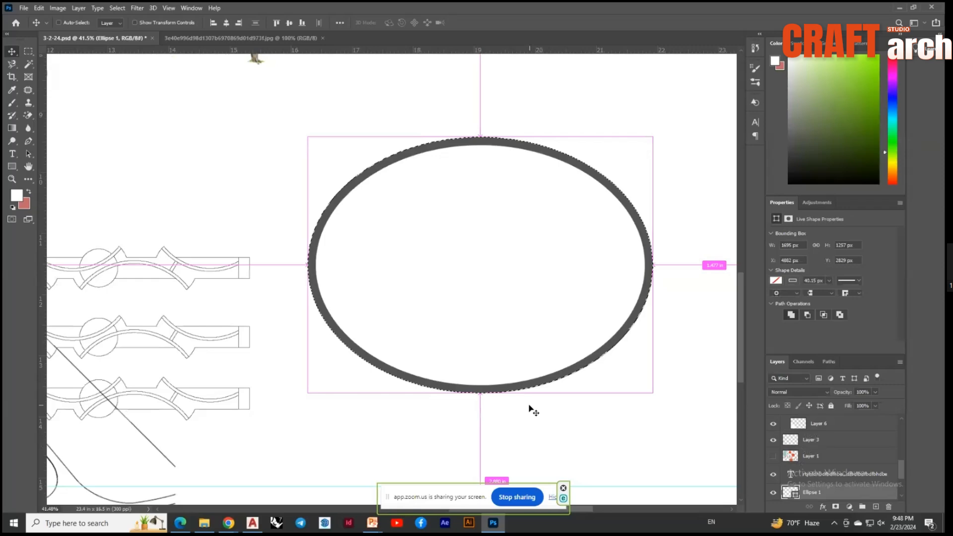
scroll(534, 410, "down", 5)
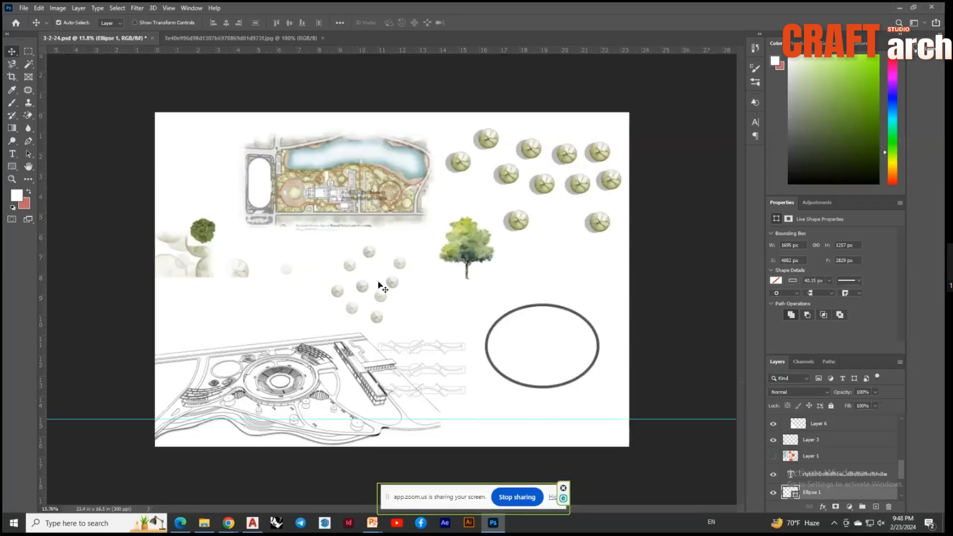
Switch to File Explorer and browse to the 5.1 folder inside 1.slide on the Activities (H:) drive
scroll(296, 222, "up", 2)
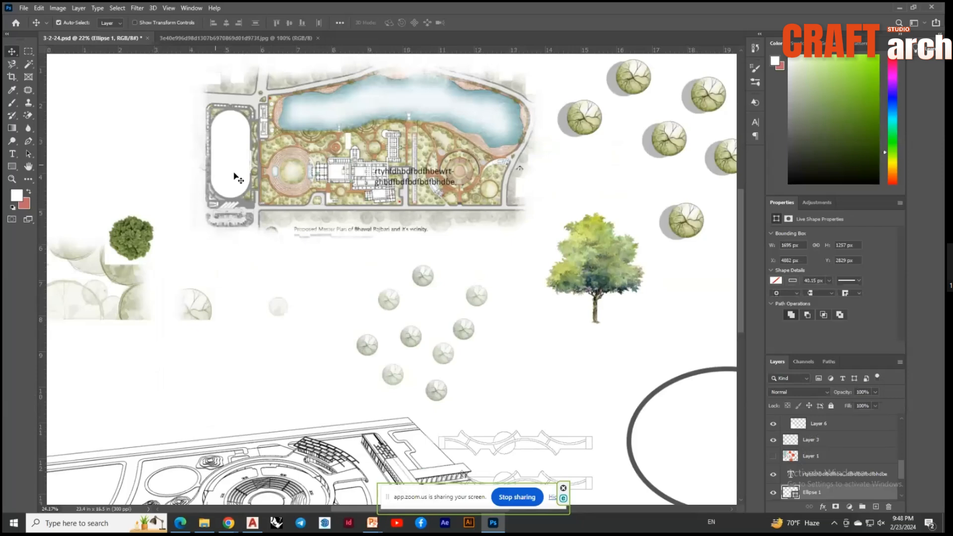
scroll(277, 177, "up", 4)
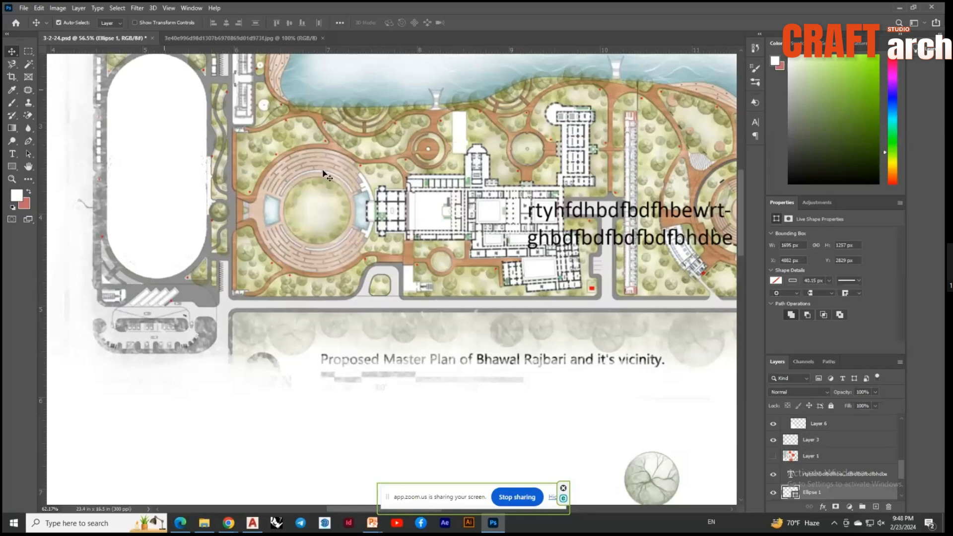
key("alt+Tab")
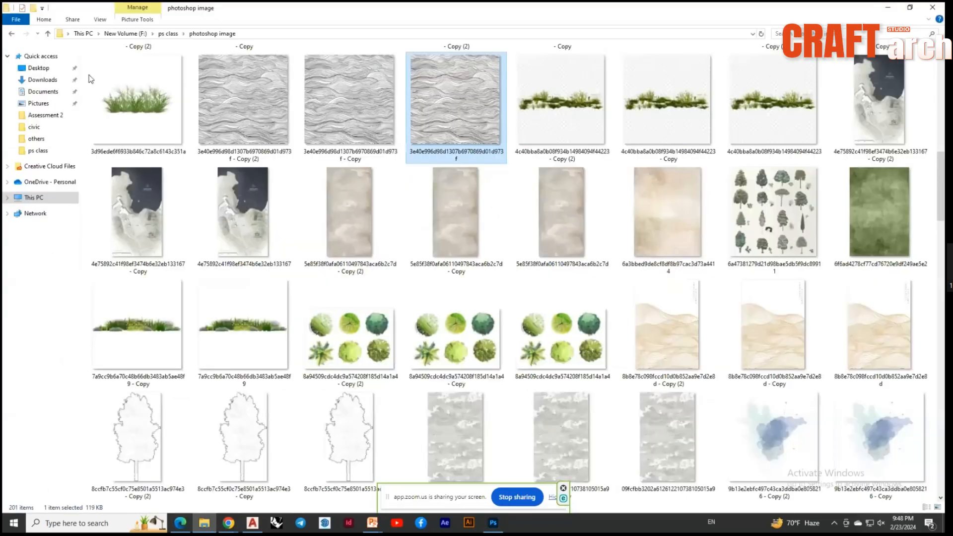
left_click(35, 139)
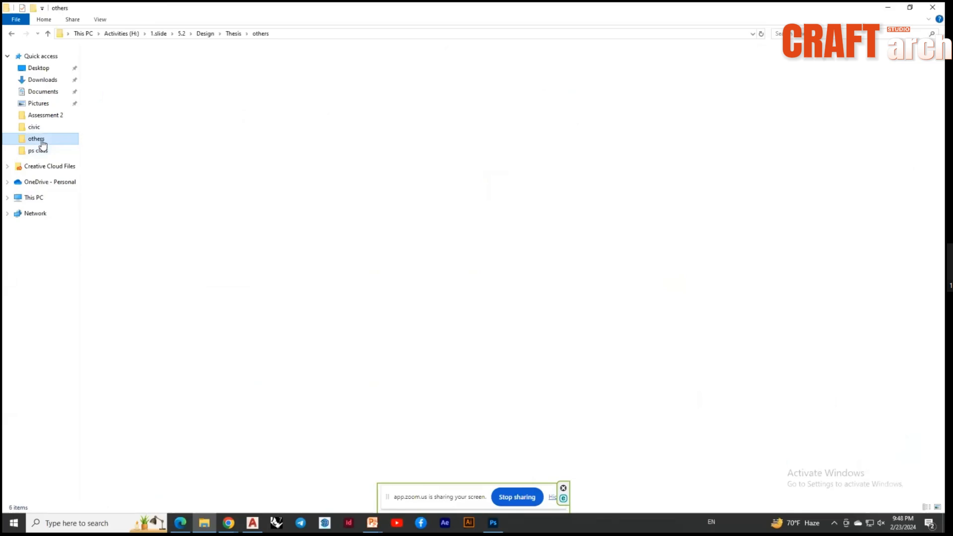
left_click(122, 34)
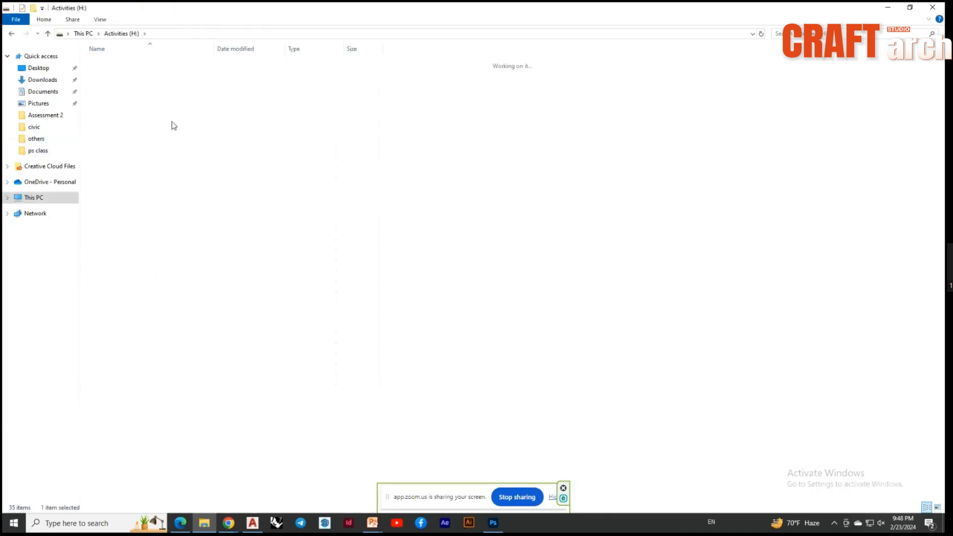
double_click(108, 134)
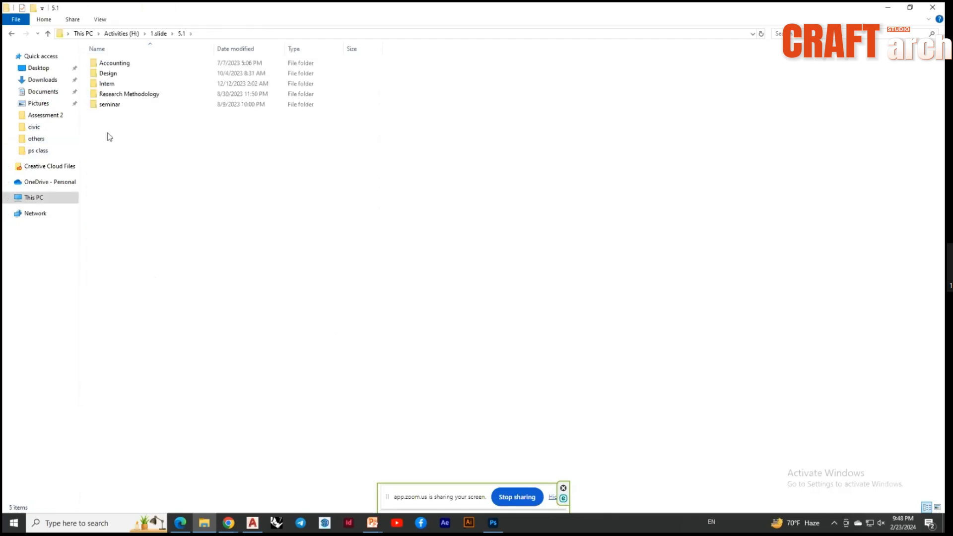
Open the Jury folder inside Design and select the maste plan jury PSB file
left_click(108, 73)
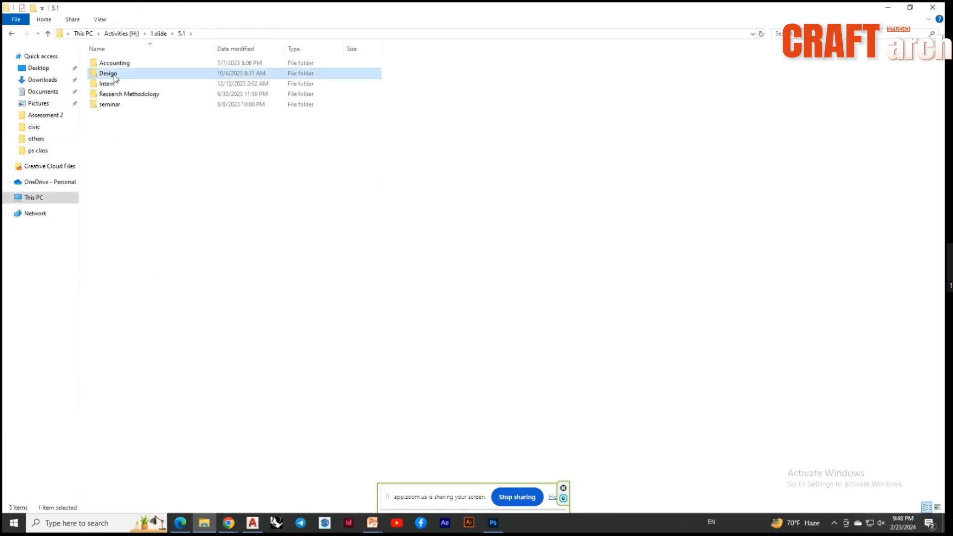
double_click(113, 75)
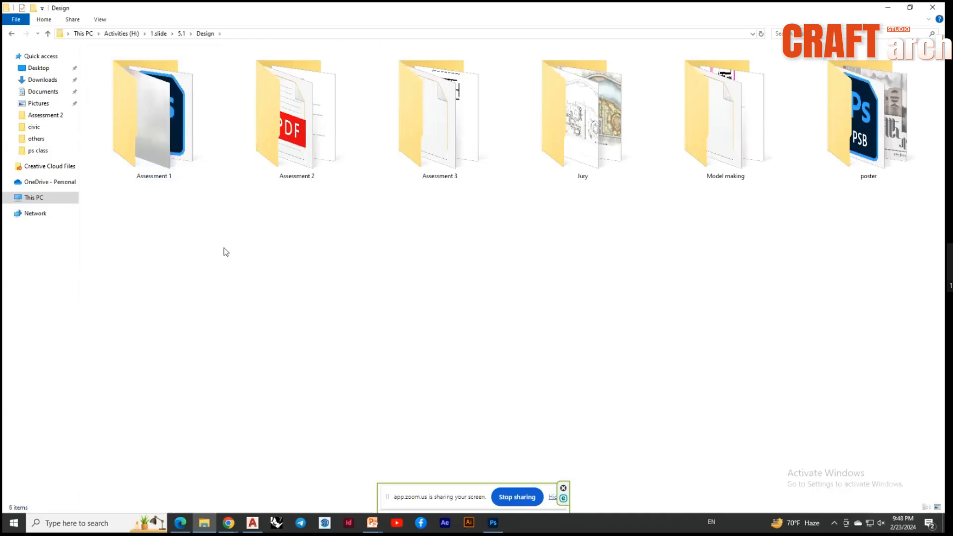
double_click(582, 115)
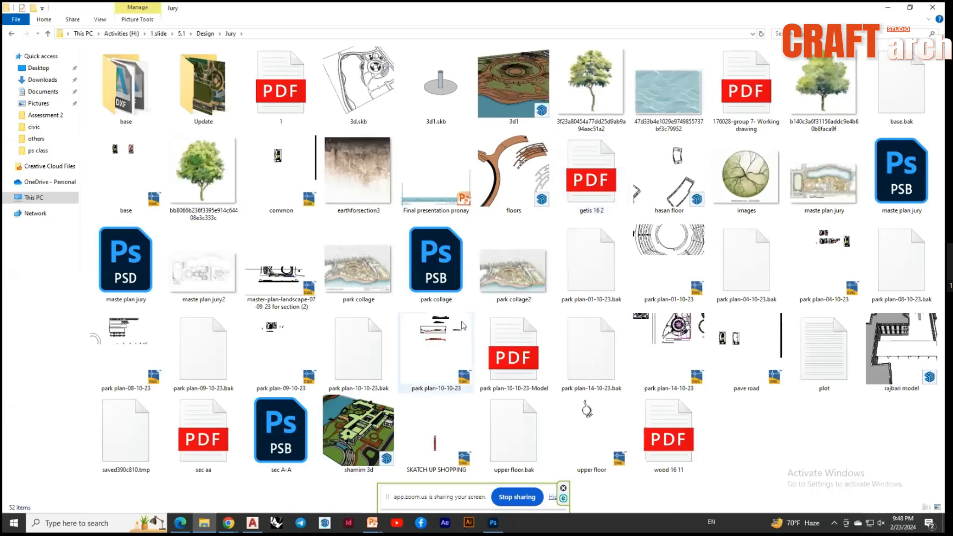
left_click(908, 189)
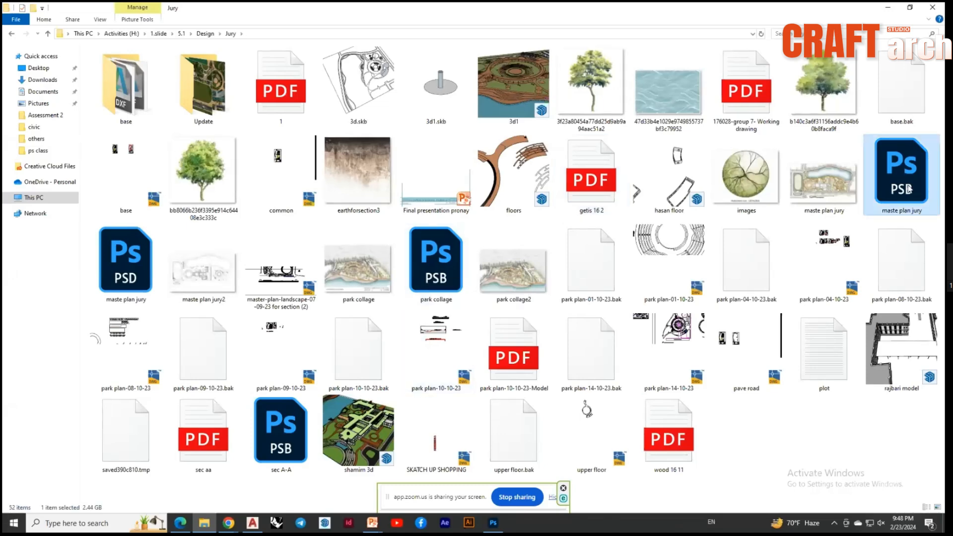
Try to open the maste plan jury PSB file, and open the park collage PSB from the Jury folder in Photoshop instead
double_click(909, 189)
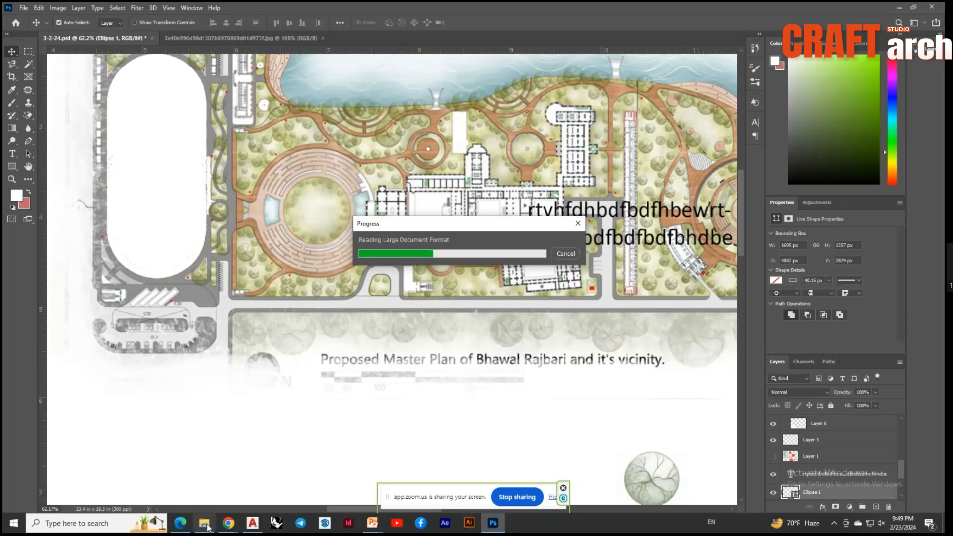
left_click(205, 524)
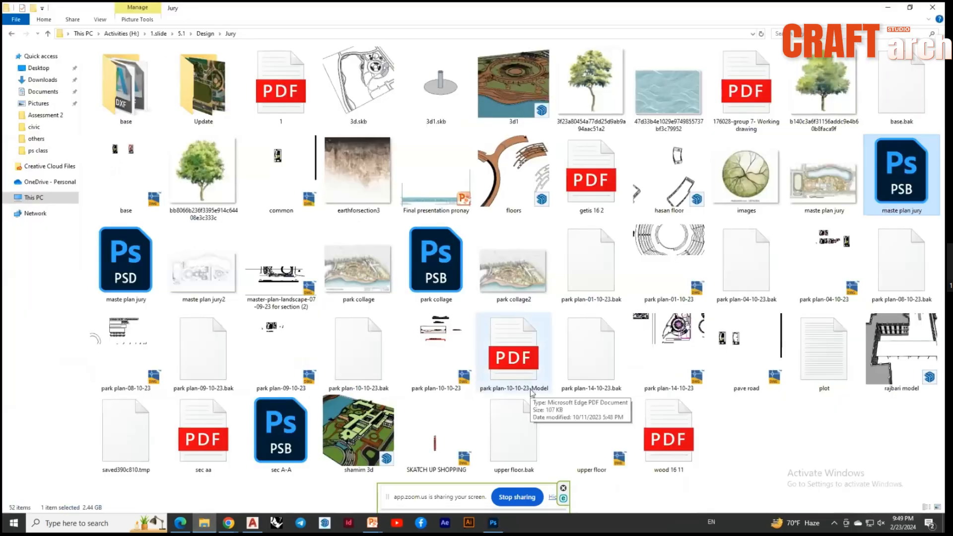
left_click(429, 285)
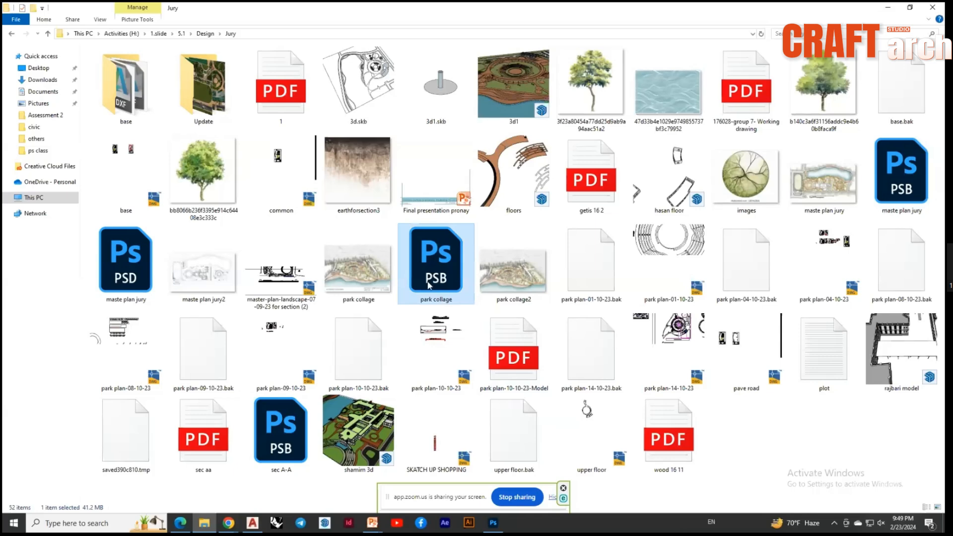
double_click(429, 285)
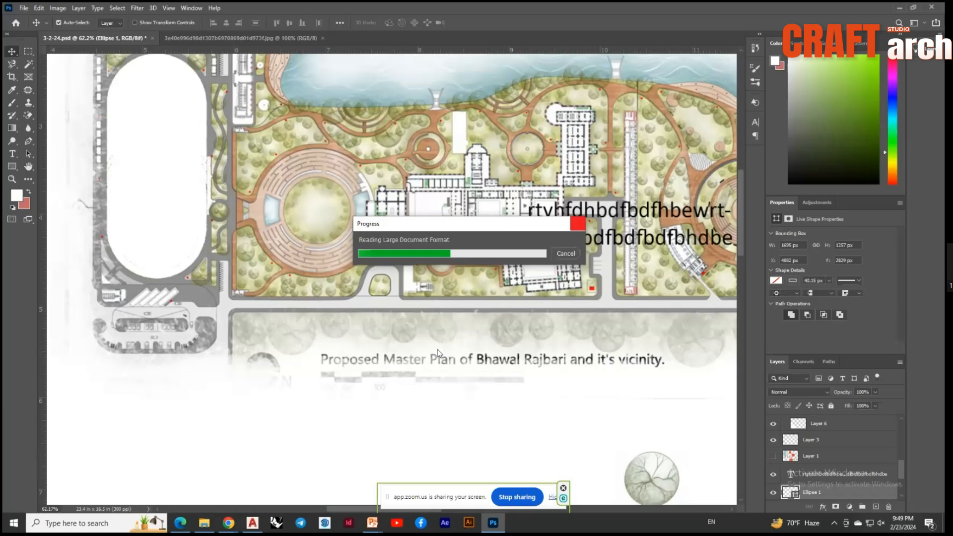
left_click(206, 523)
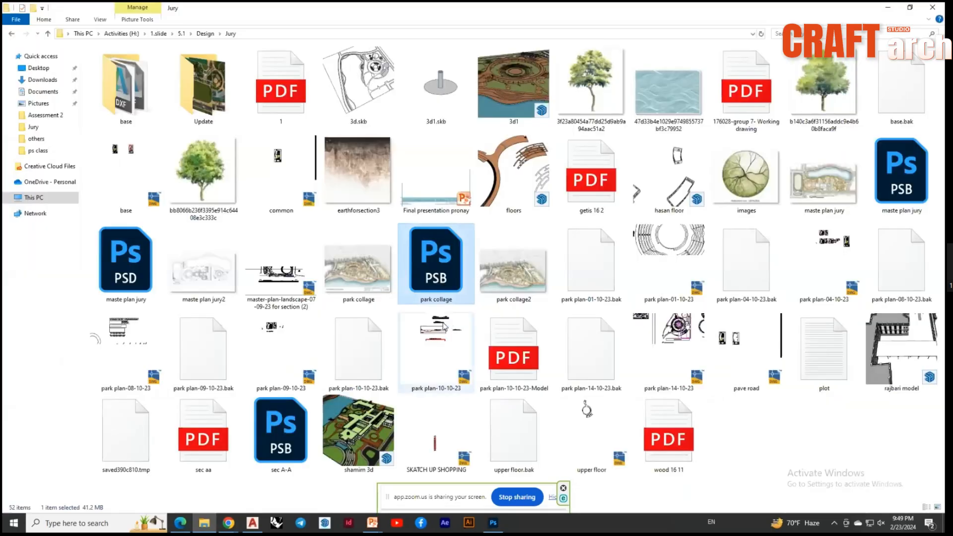
key("alt+Tab")
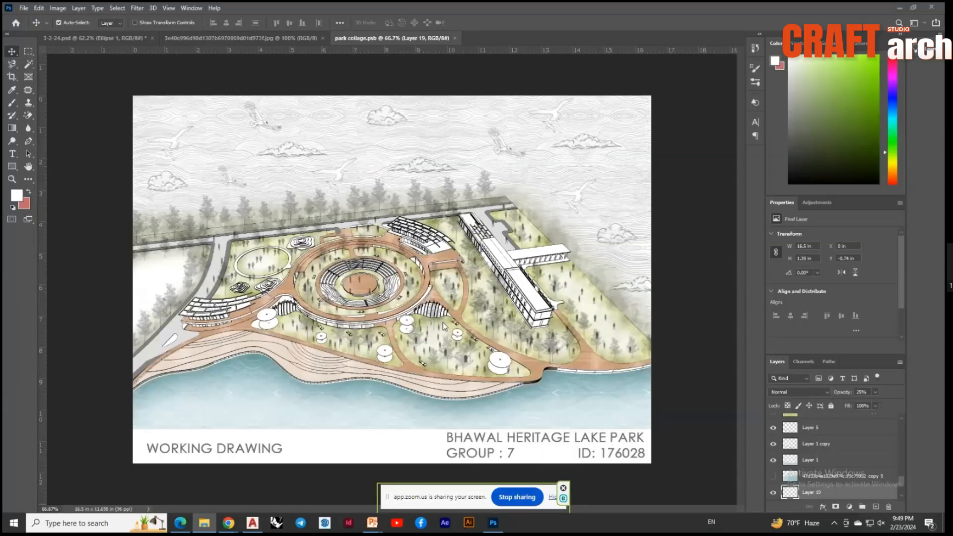
Select a water layer in the park collage and toggle Layer 1's visibility to compare the lake's texture
left_click(442, 323)
scroll(474, 324, "down", 1)
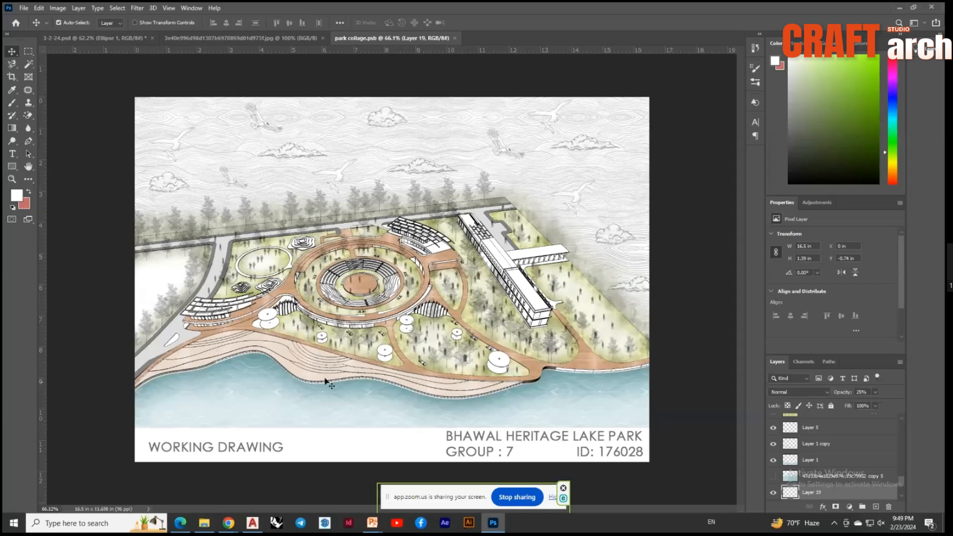
left_click(257, 372)
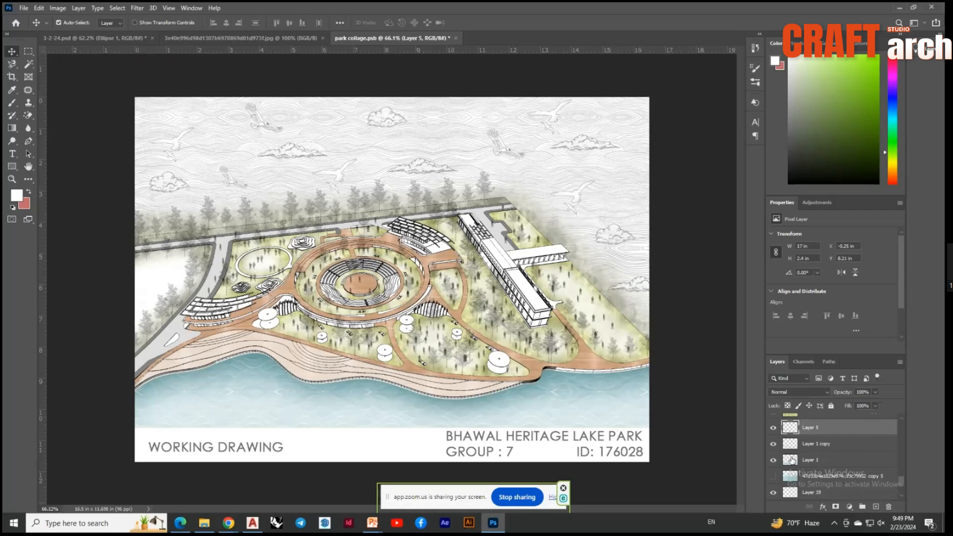
left_click(773, 460)
left_click(774, 463)
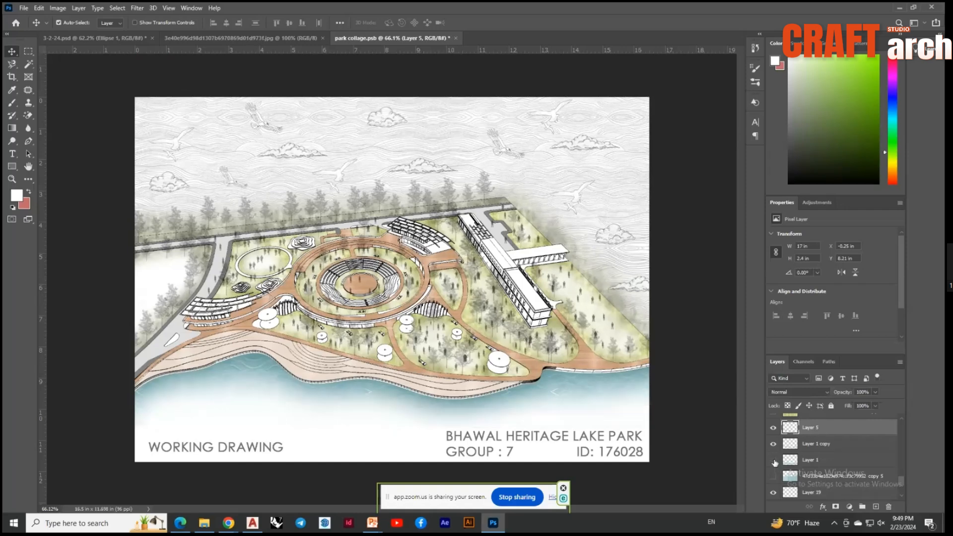
left_click(775, 462)
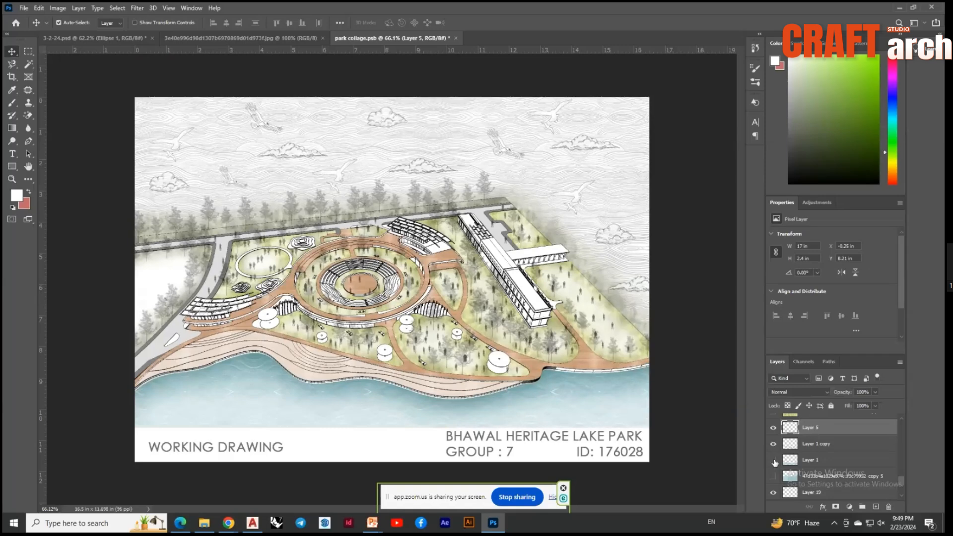
left_click(775, 462)
left_click(774, 463)
Select the wavy sky texture on Layer 15, toggle its visibility, and load its shape as a selection to inspect the edges
left_click(544, 230)
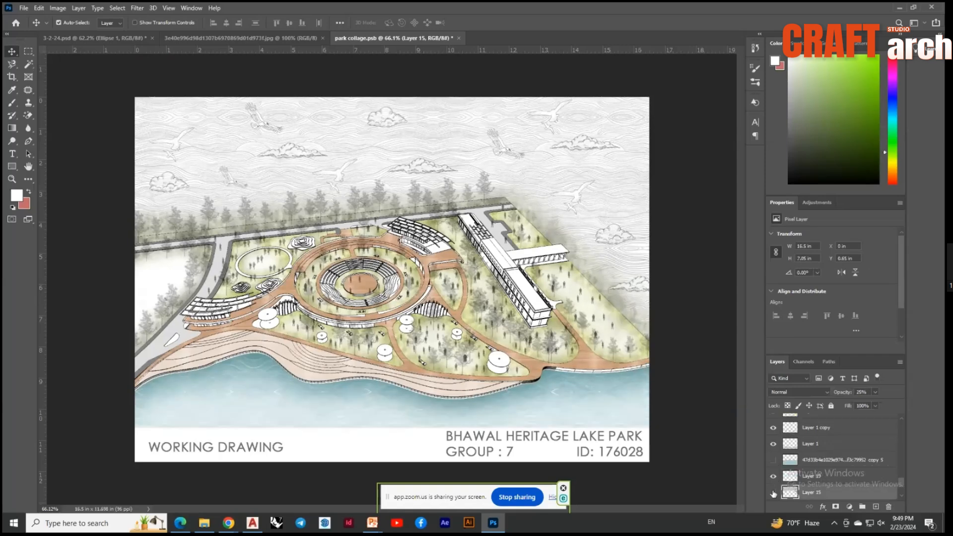
left_click(773, 492)
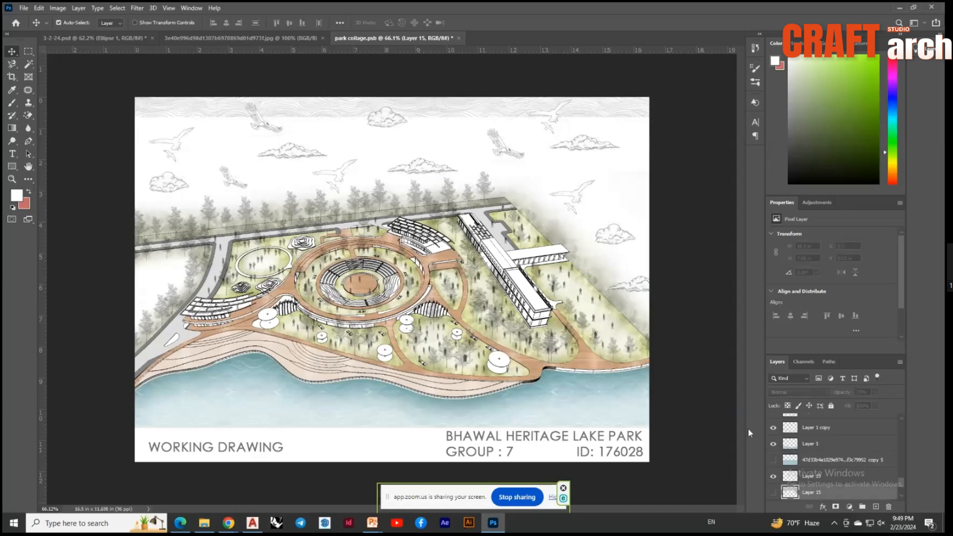
left_click(772, 493)
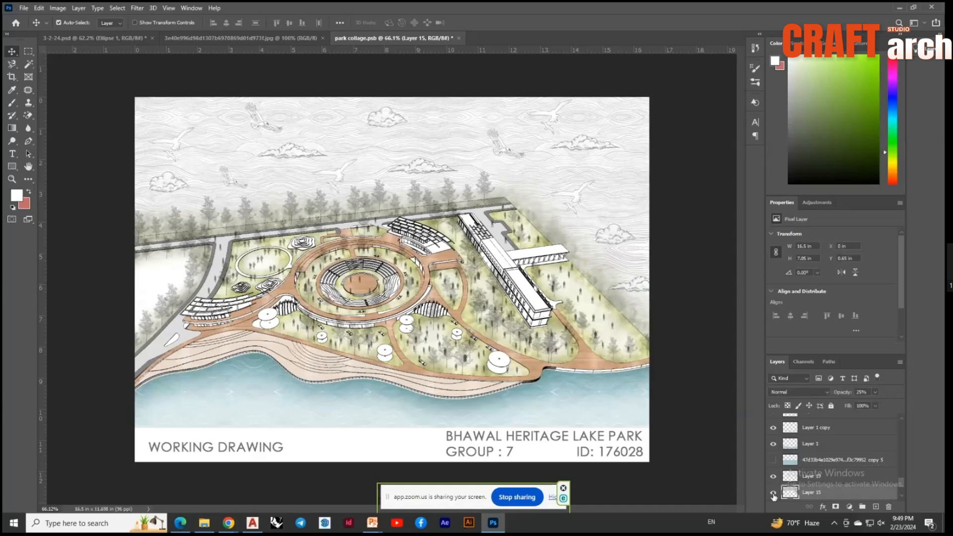
left_click(789, 492, "ctrl")
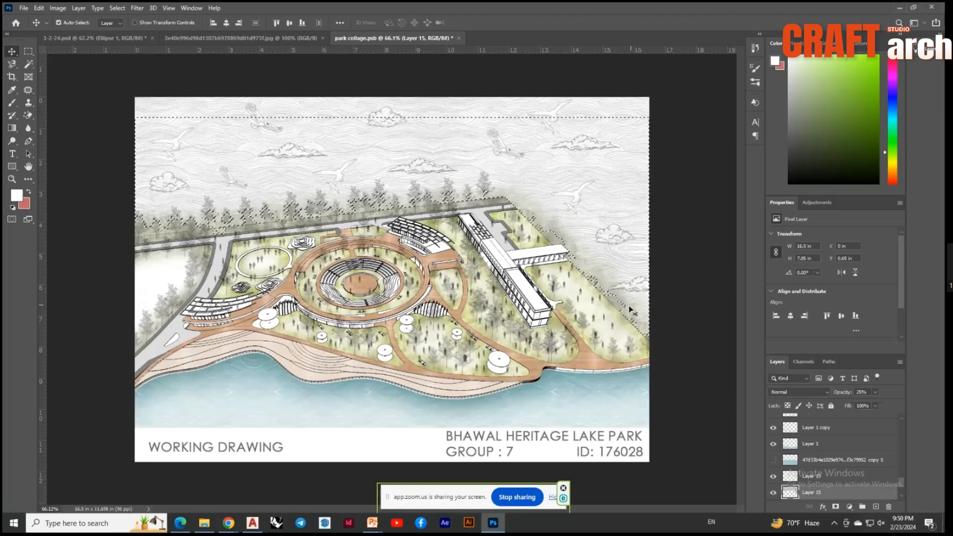
Load the brown pathways of Layer 8 as a selection, add a new layer, and try a Fill with the green foreground color
scroll(415, 353, "up", 3)
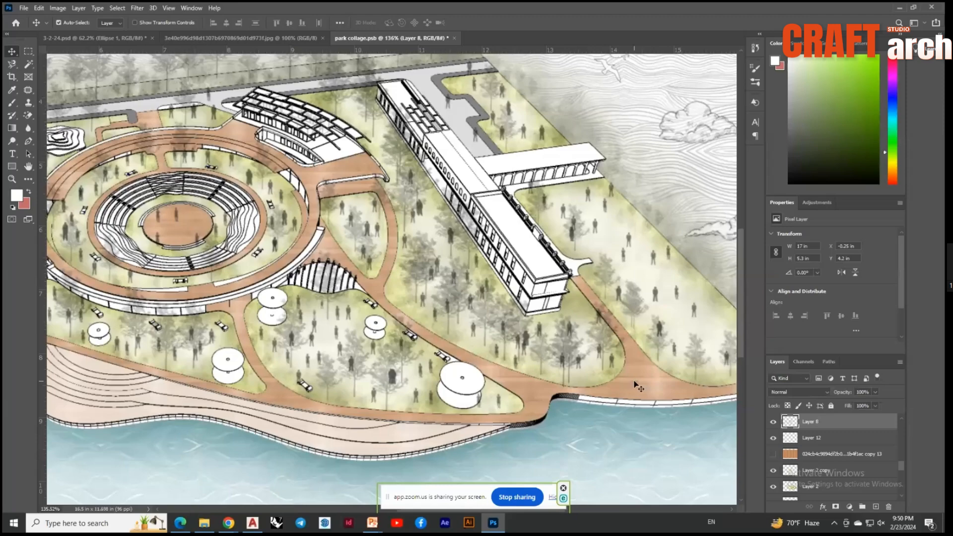
key("ctrl+0")
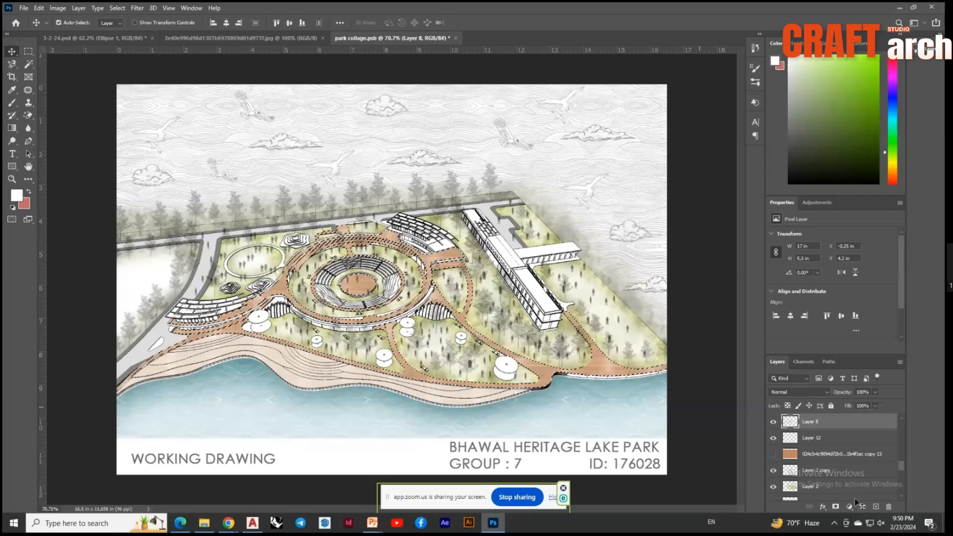
key("shift+F5")
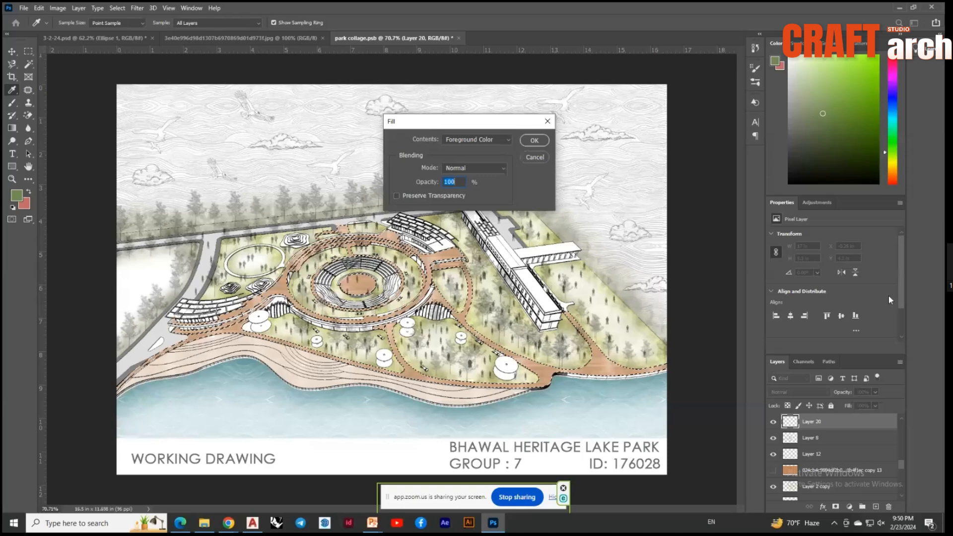
key("Escape")
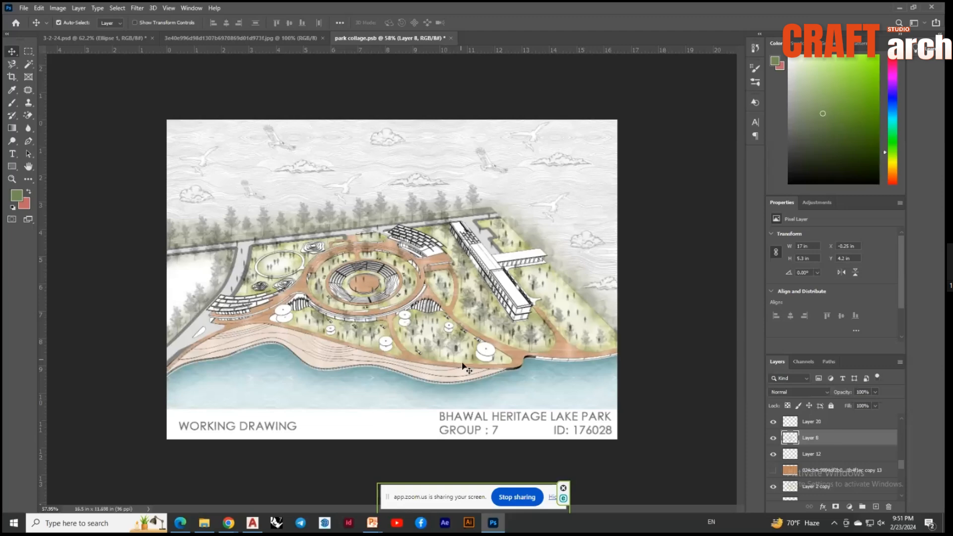
Duplicate the brown pathway layer, Layer 8, and merge the copy back down into it
scroll(464, 368, "up", 2)
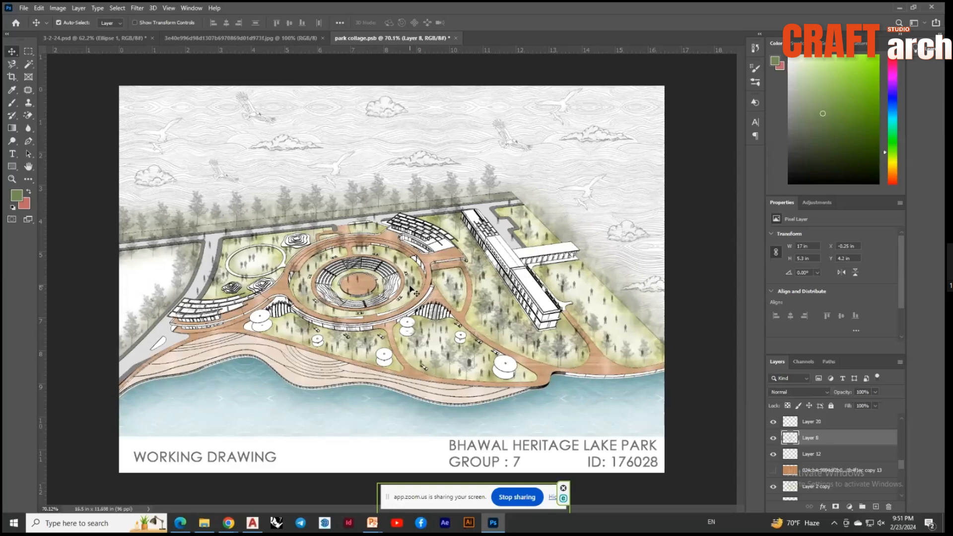
key("ctrl+j")
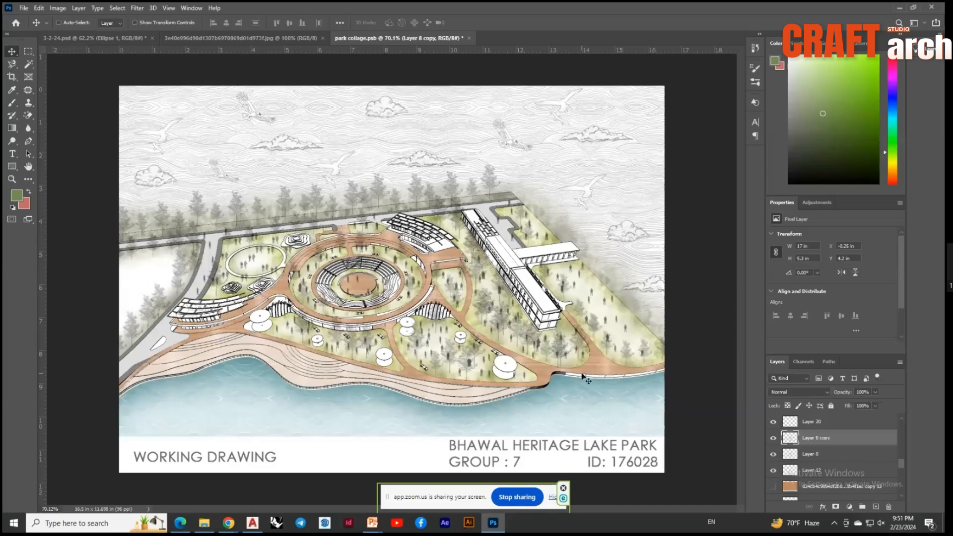
key("ctrl+e")
Recolor the pathways on Layer 8 with Hue/Saturation set to Hue +24, Saturation +35 and Lightness -6
key("ctrl+u")
left_click_drag(649, 258, 657, 259)
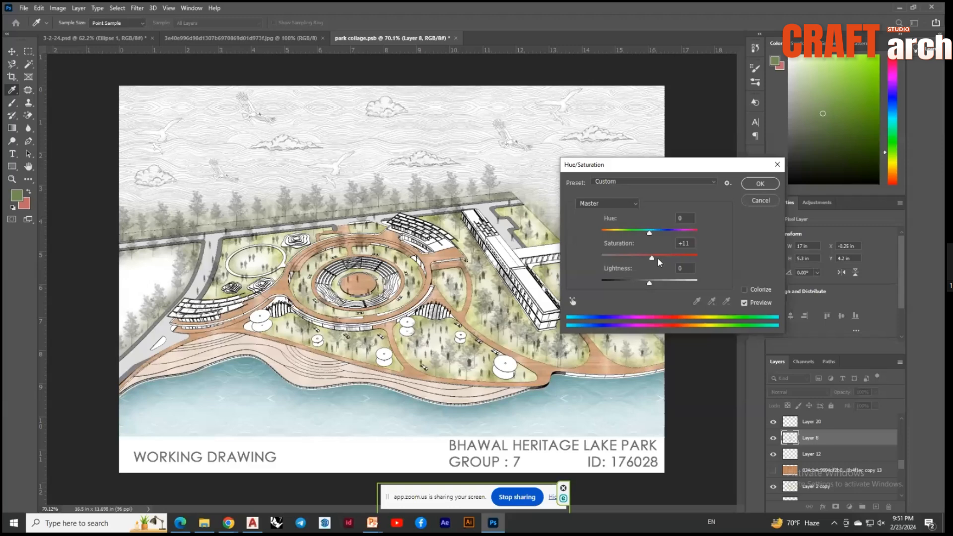
left_click_drag(657, 258, 665, 258)
left_click_drag(649, 283, 594, 287)
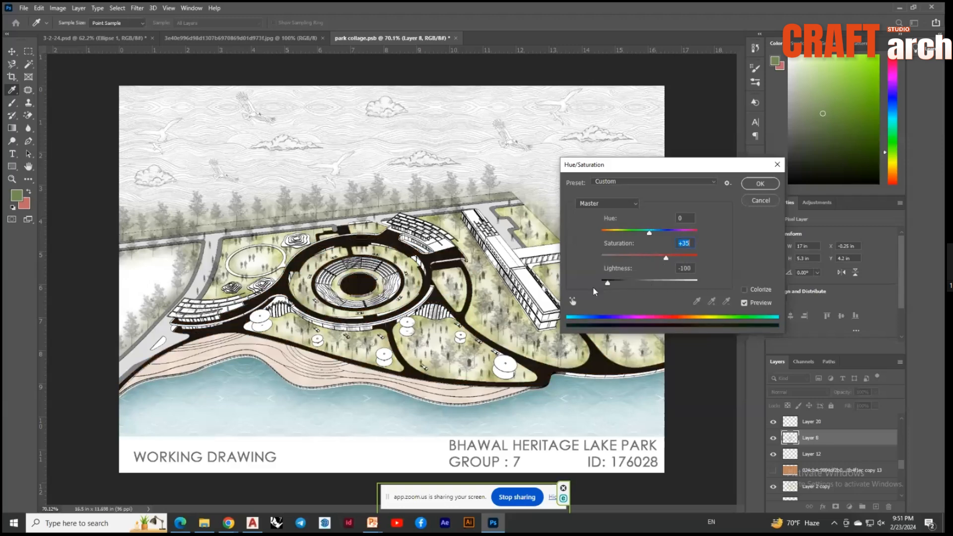
left_click_drag(594, 287, 646, 282)
left_click_drag(649, 232, 593, 237)
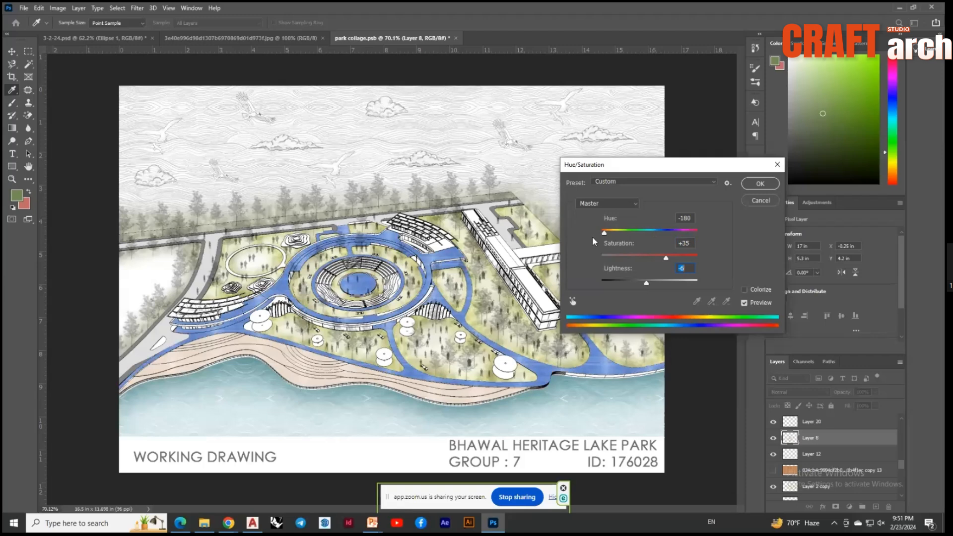
left_click_drag(593, 237, 655, 232)
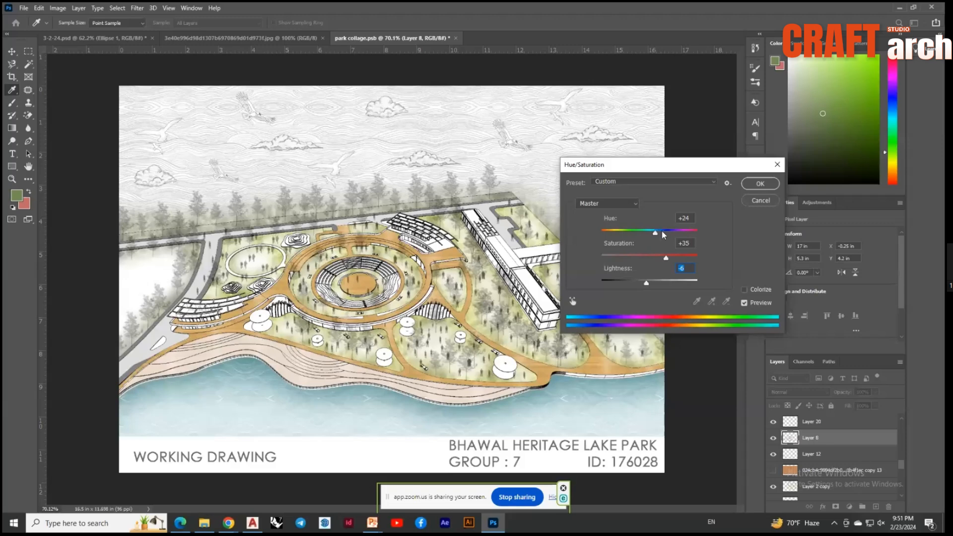
key("Return")
Return to the 3-2-24.psd document and look over the master plan and the whole sheet around the ellipse outline
left_click(57, 8)
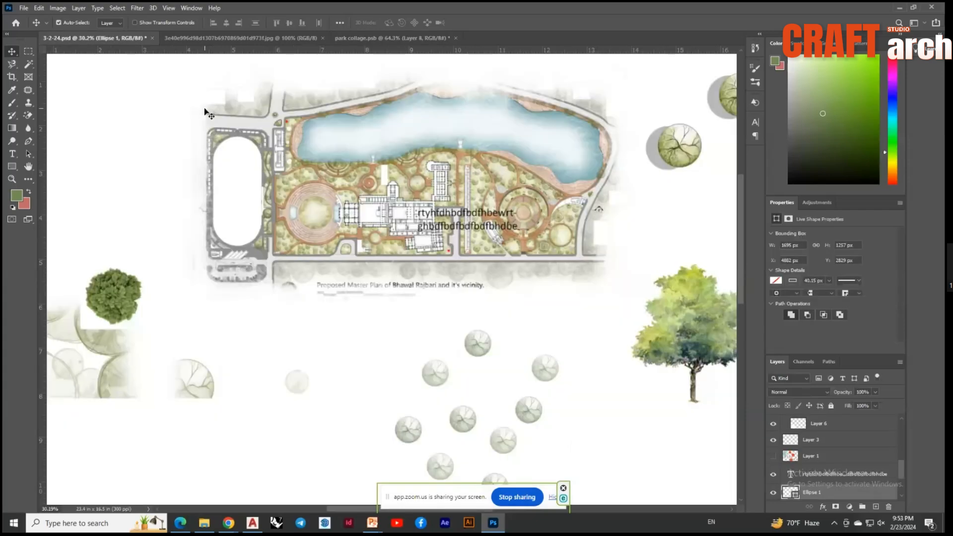
scroll(205, 113, "up", 3)
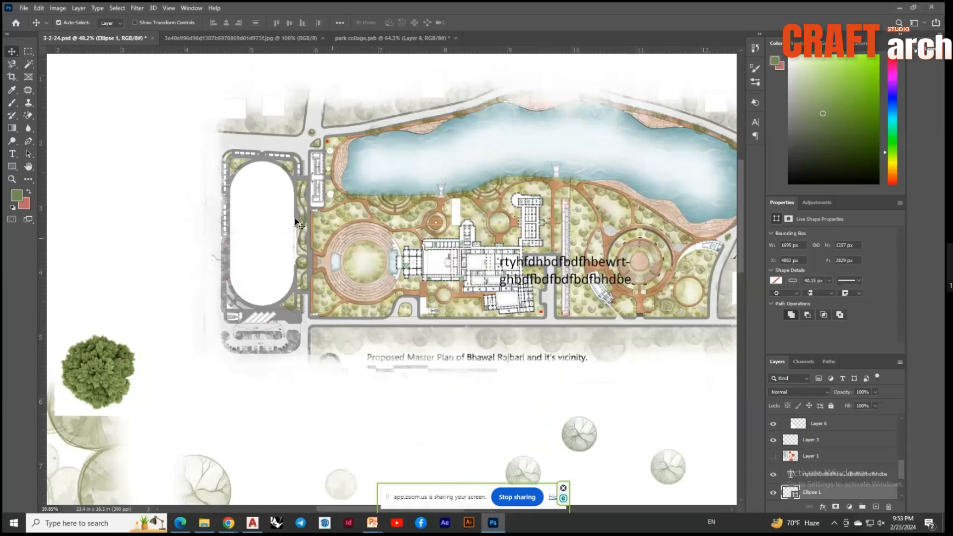
scroll(295, 222, "down", 1)
left_click(28, 64)
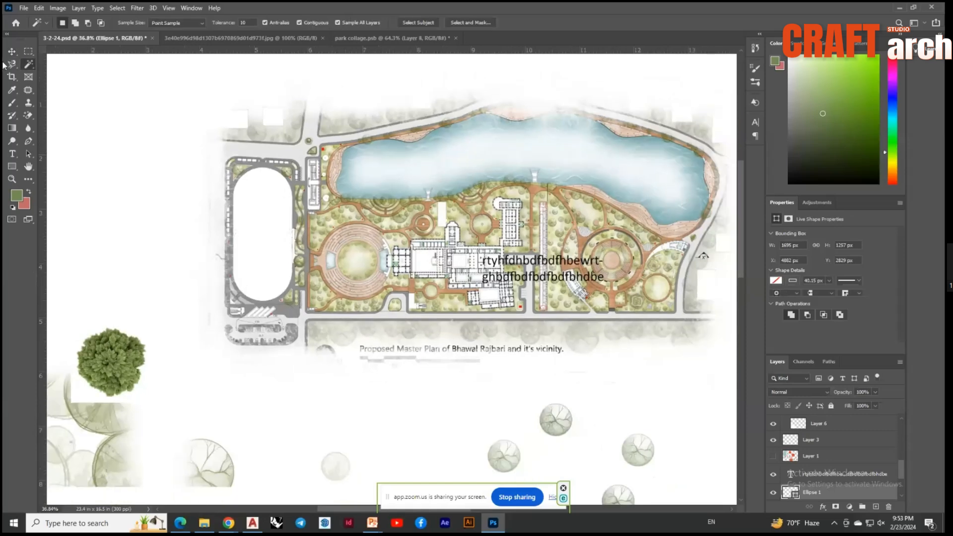
left_click(12, 51)
scroll(317, 243, "down", 5)
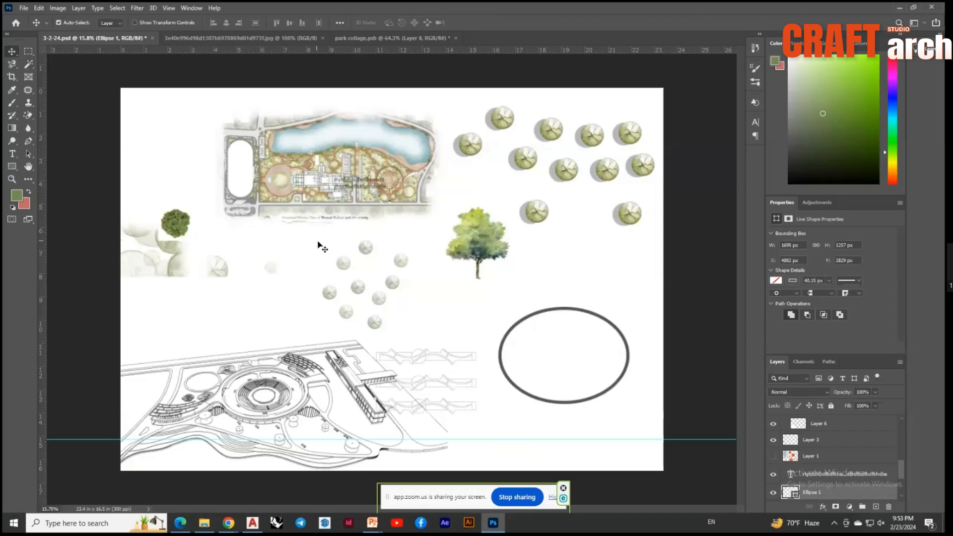
scroll(394, 280, "up", 1)
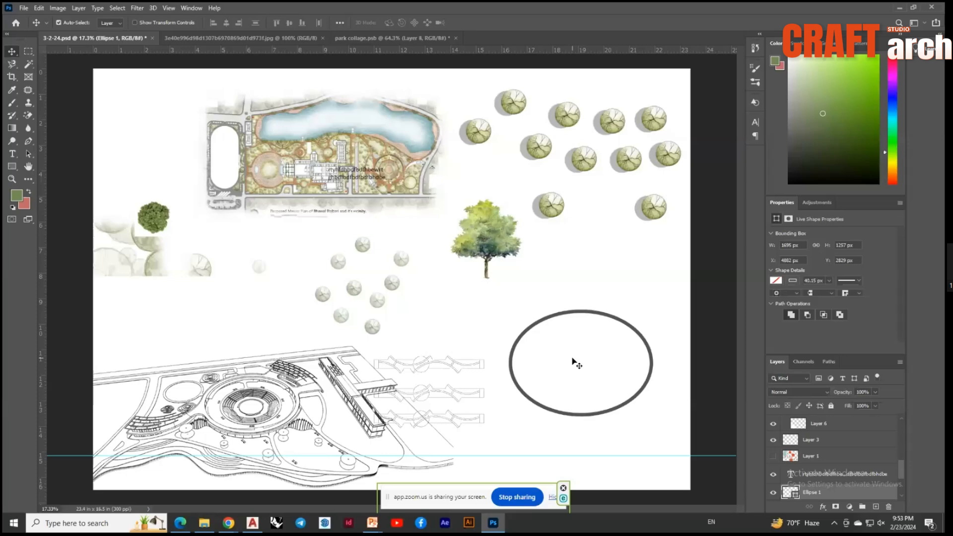
Place the weathered wall texture image over the ellipse, then stack its layer directly above Background and hide it
key("alt+Tab")
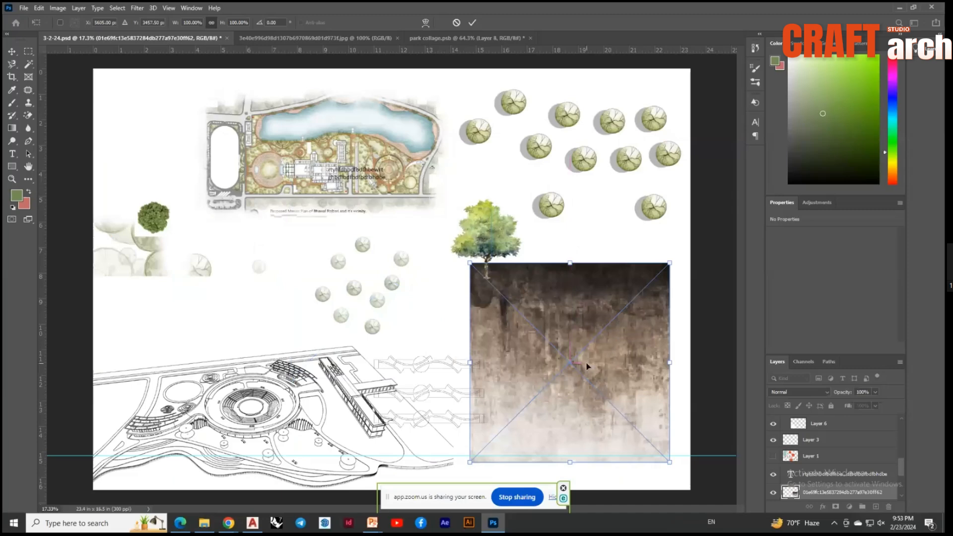
key("Return")
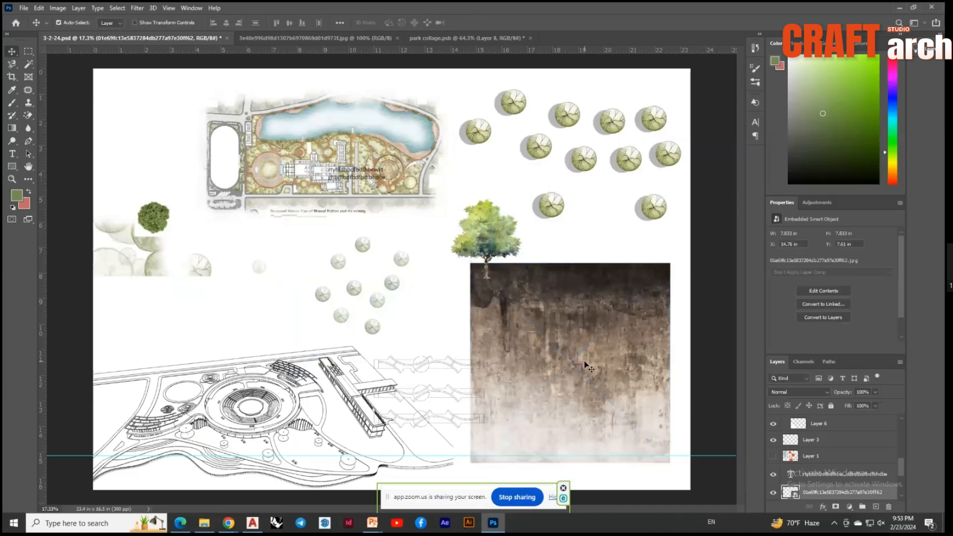
mouse_move(805, 492)
left_mouse_down()
mouse_move(812, 517)
mouse_move(800, 479)
left_mouse_up()
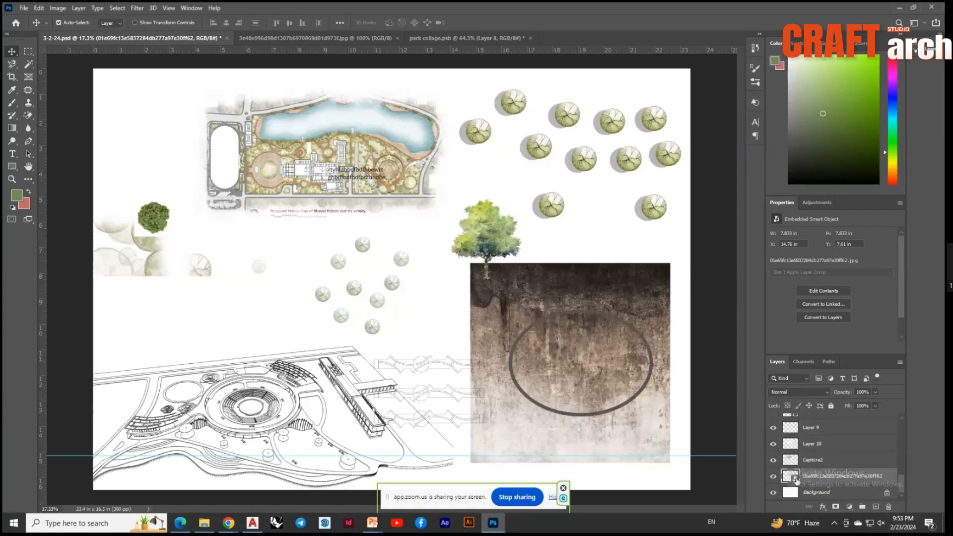
left_click(773, 476)
Select the ellipse's interior with the Magic Wand and copy that area of the wall texture to a new layer
key("w")
left_click(575, 368)
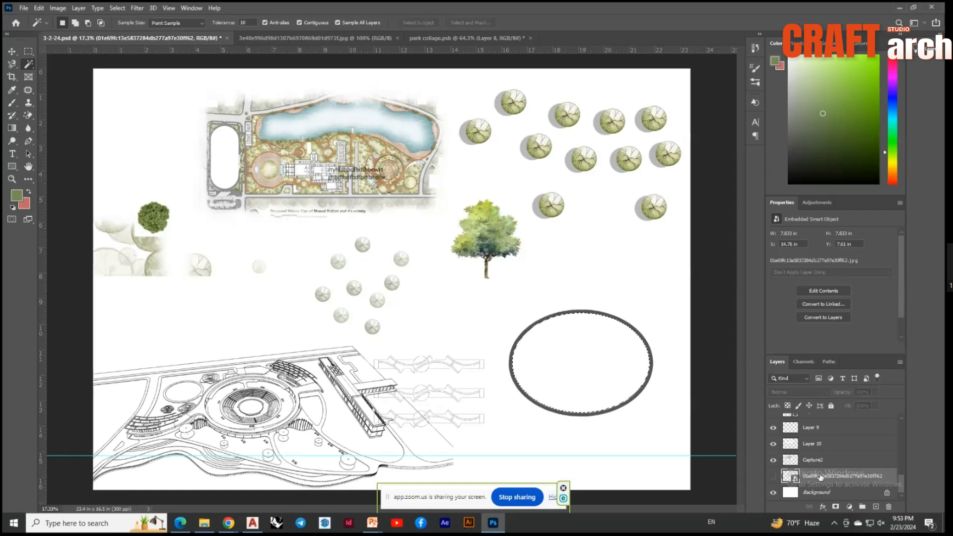
key("ctrl+j")
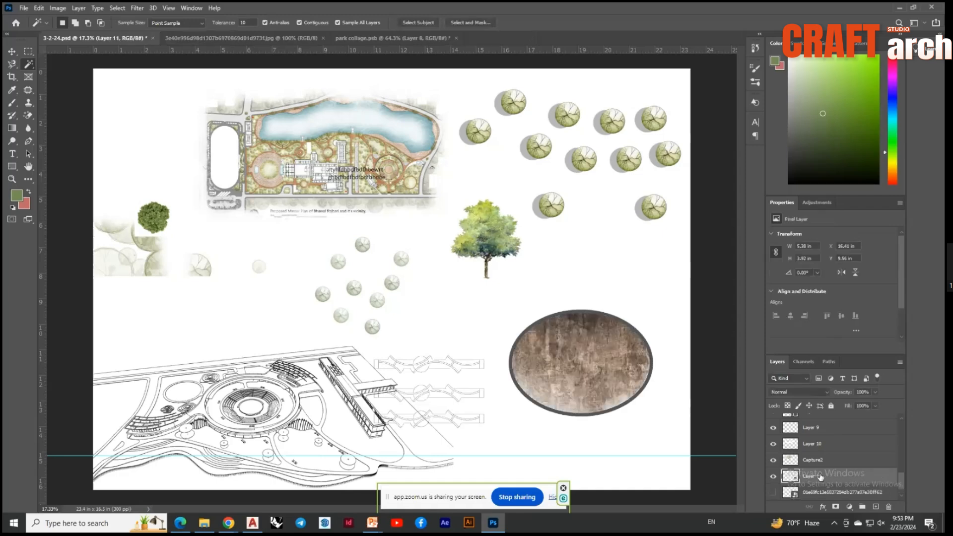
Toggle the ellipse texture layer's visibility to compare the result, and lower its opacity to 70%
left_click(773, 476)
left_click(773, 477)
left_click(773, 476)
left_click(773, 476)
left_click(773, 476)
left_click(773, 476)
left_click(875, 392)
left_click_drag(862, 401, 857, 403)
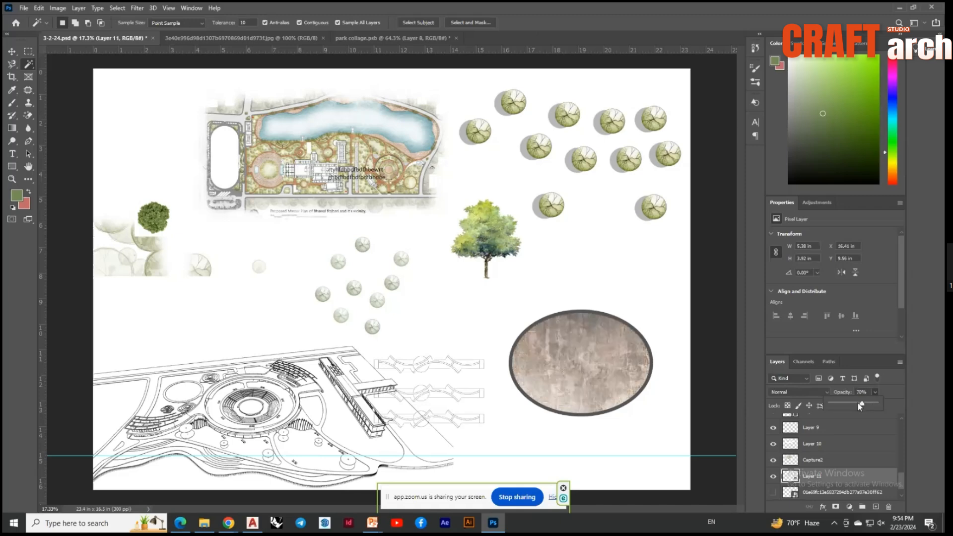
Select Layer 10 and look over the whole sheet with the textured ellipse
left_click(812, 444)
scroll(465, 328, "down", 4)
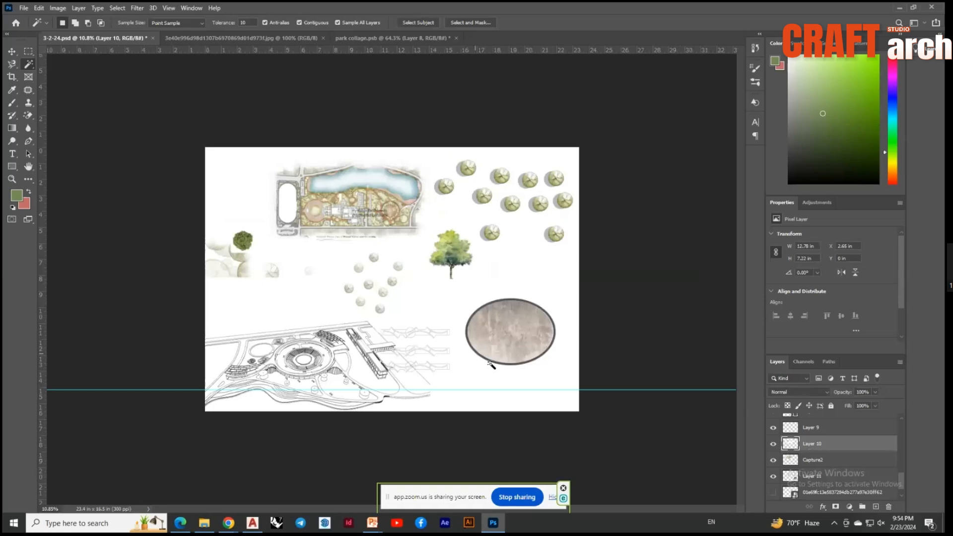
scroll(492, 366, "down", 1)
scroll(361, 313, "up", 1)
scroll(362, 315, "up", 1)
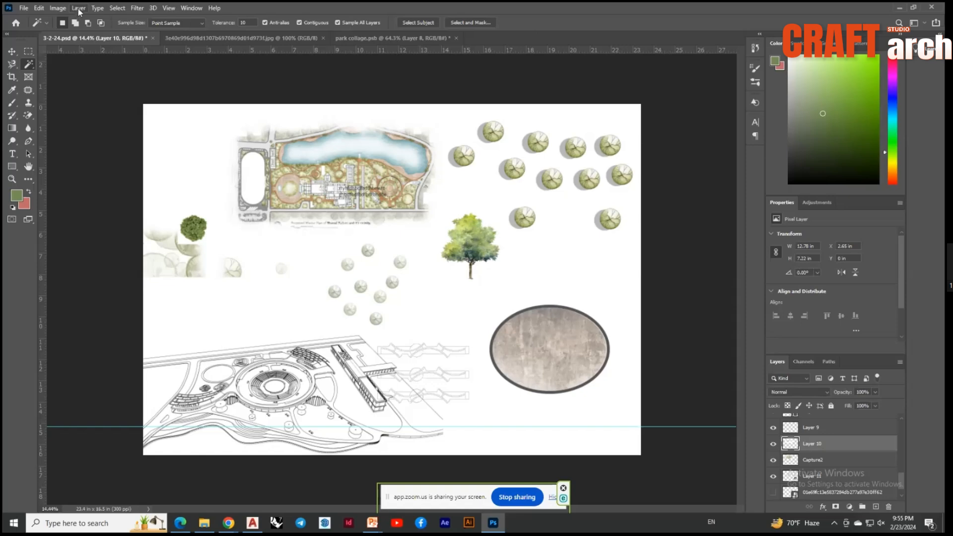
Switch to Chrome, close the Seller Dashboard page, and open pinterest.de in a new tab
mouse_move(229, 530)
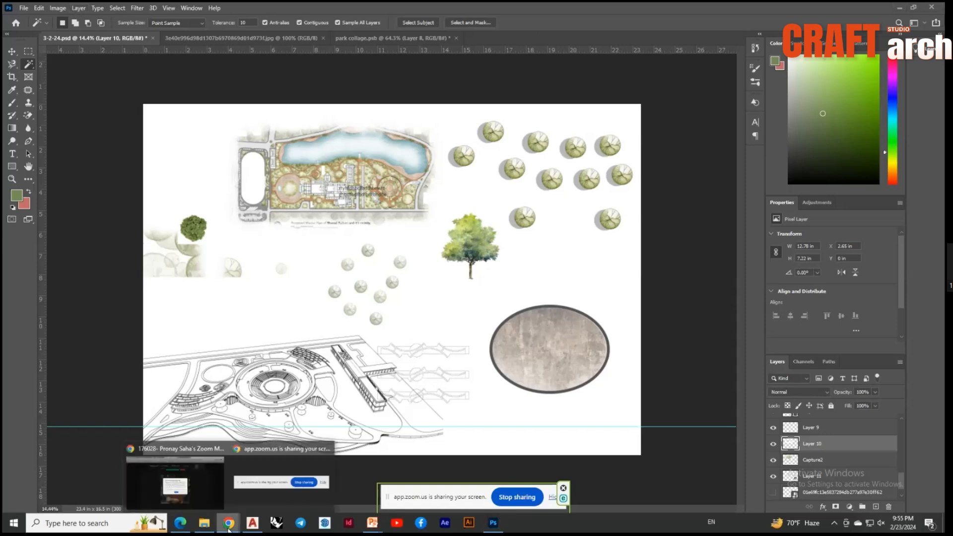
left_click(197, 453)
key("ctrl+t")
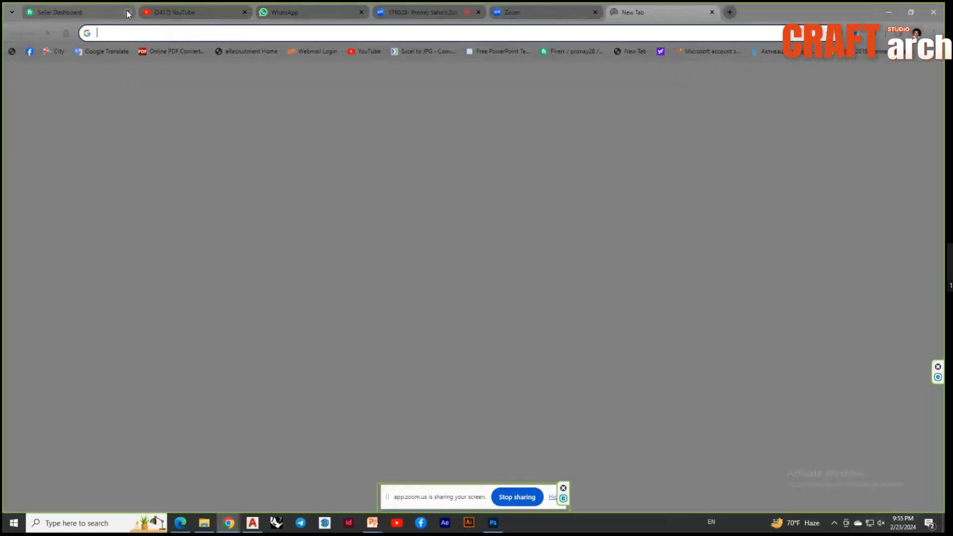
left_click(128, 12)
left_click(430, 34)
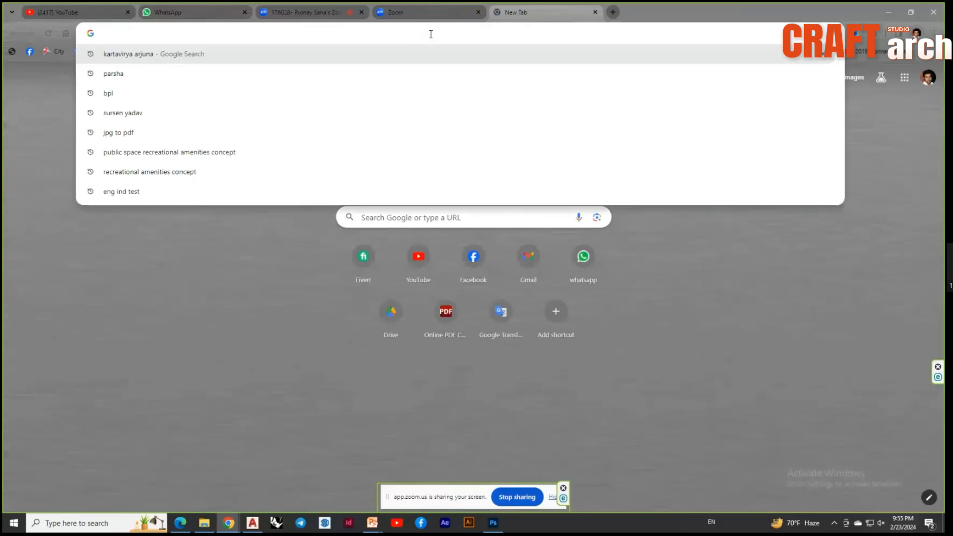
type("pinterest.de")
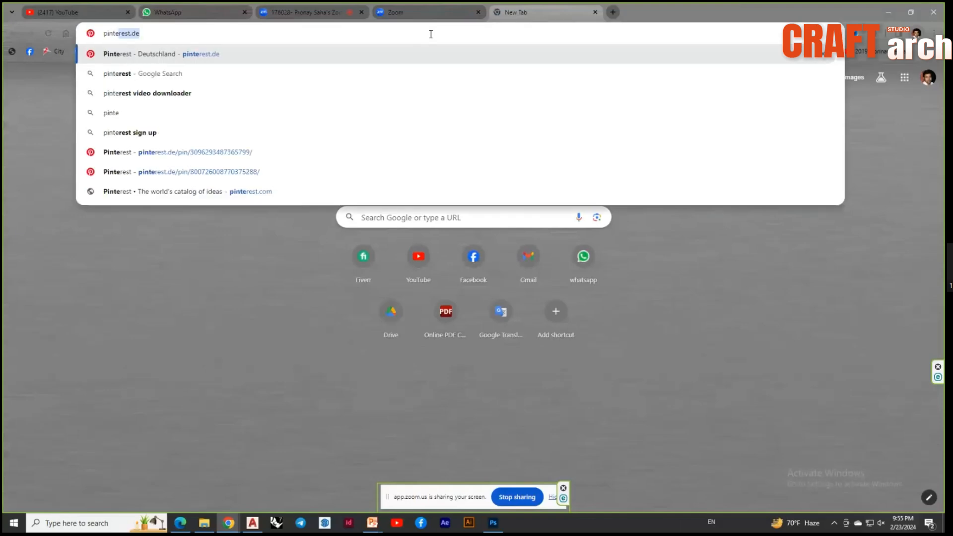
key("Return")
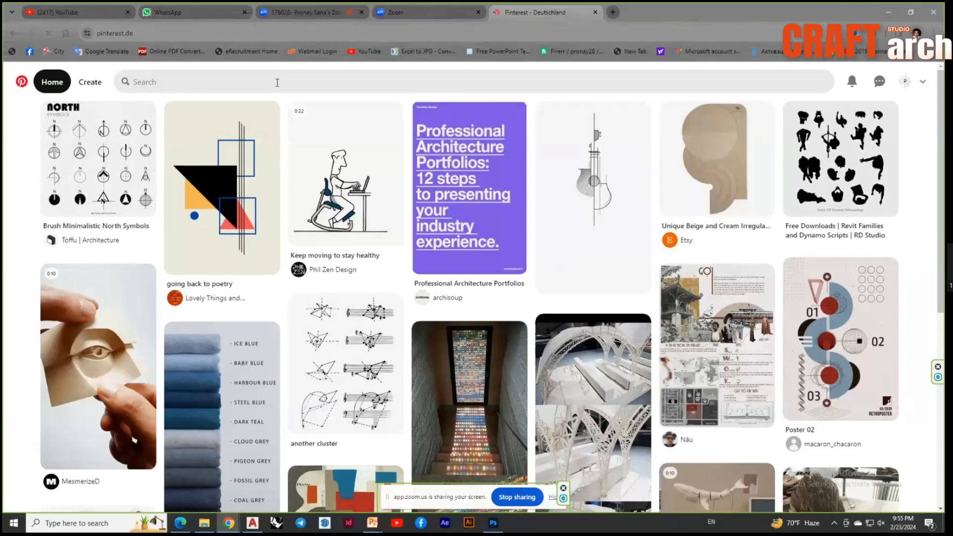
Search Pinterest for "plan collage"
left_click(277, 83)
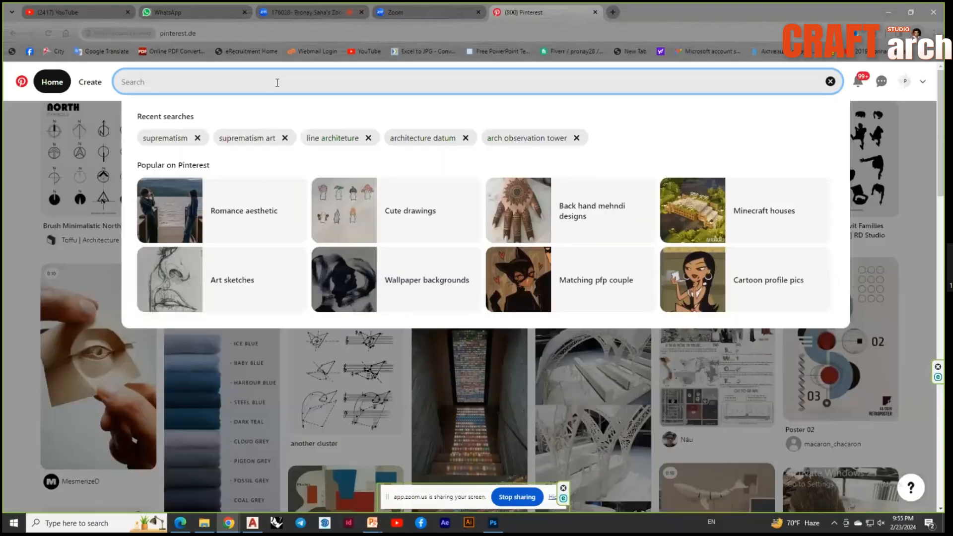
type("p")
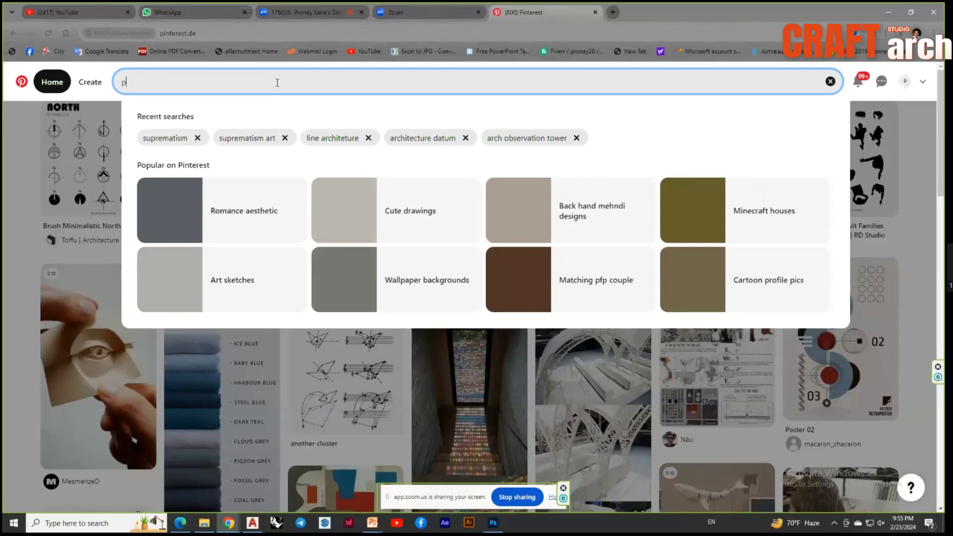
type("lan collage")
key("Return")
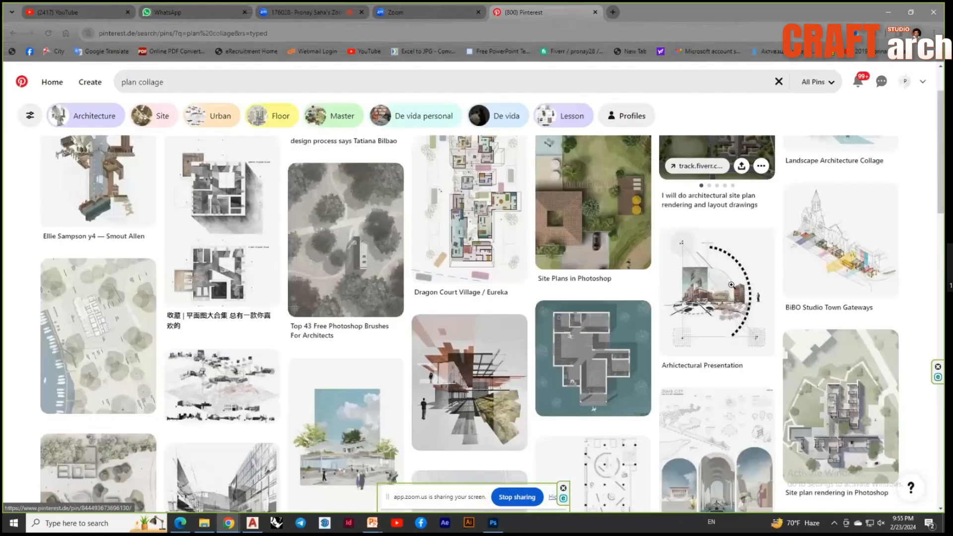
View the pale green site plan rendering among the results, then return and open the teal-background floor plan pin
left_click(405, 298)
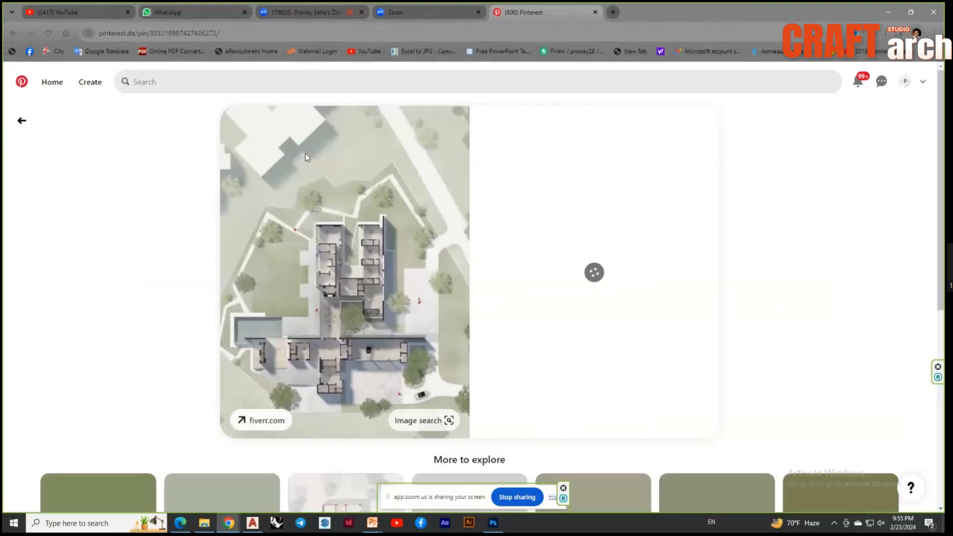
key("alt+Left")
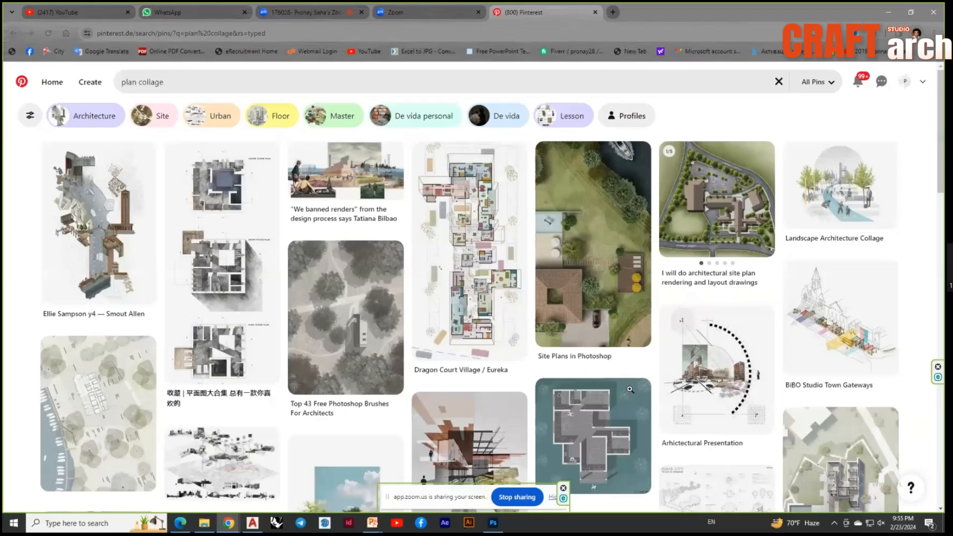
scroll(630, 389, "down", 2)
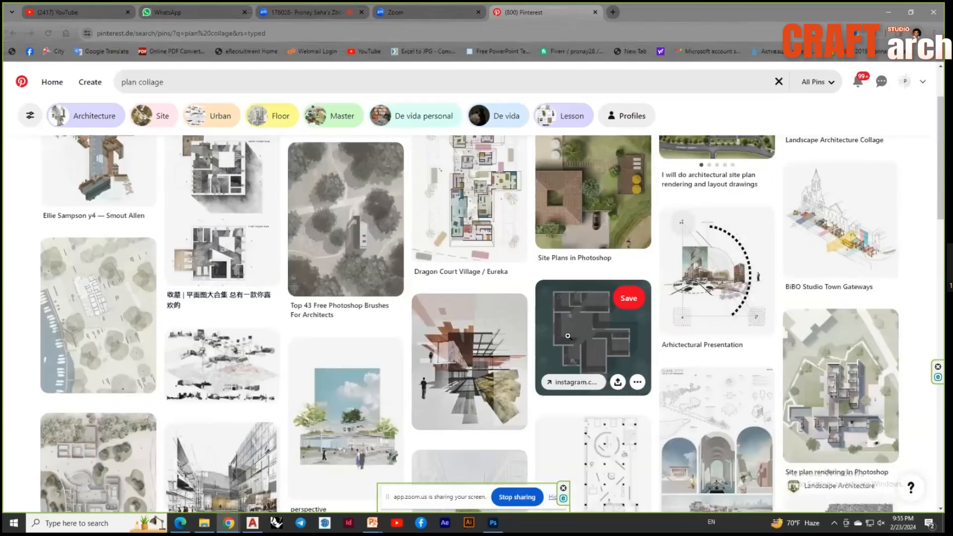
left_click(568, 336)
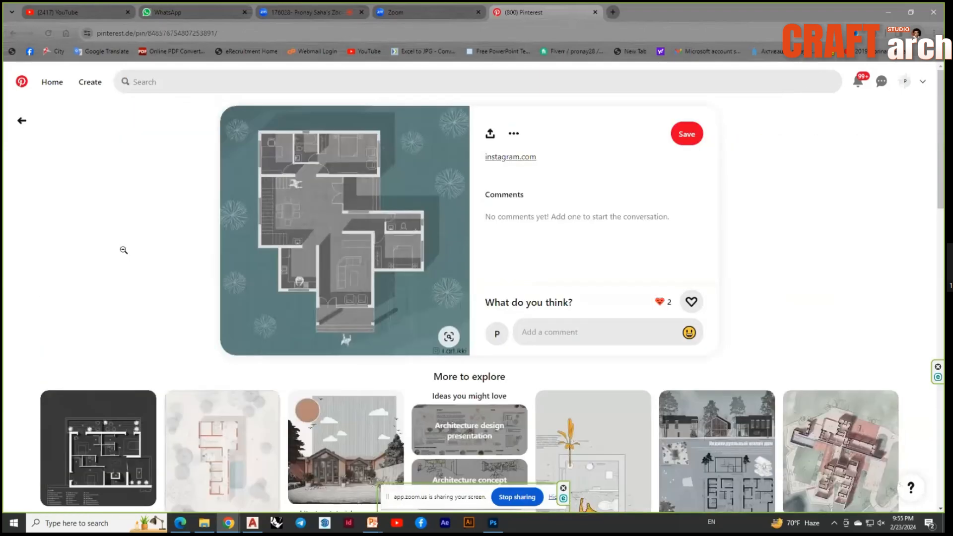
Open the Koala Habitat pin among the related plans, and from there the hanging city map with the green belt
scroll(4, 295, "down", 1)
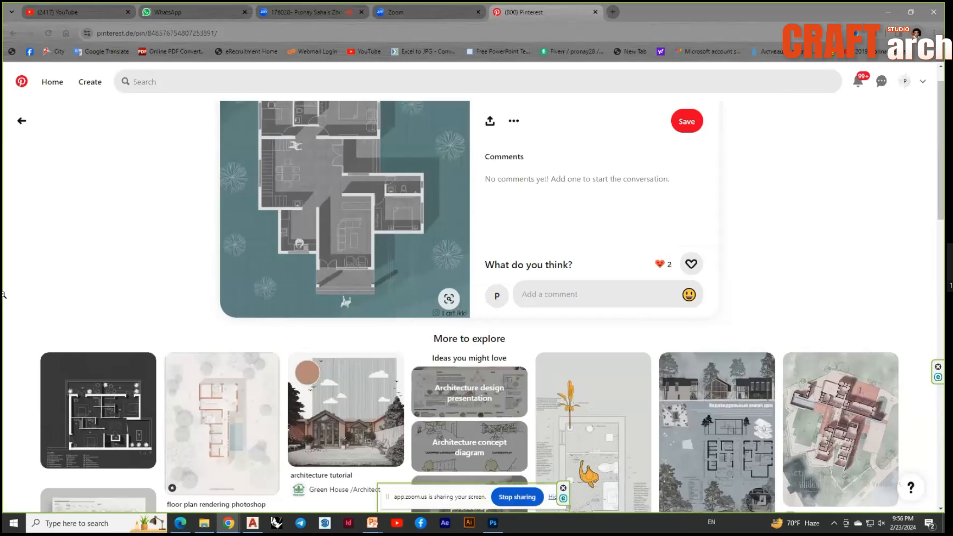
scroll(4, 295, "down", 5)
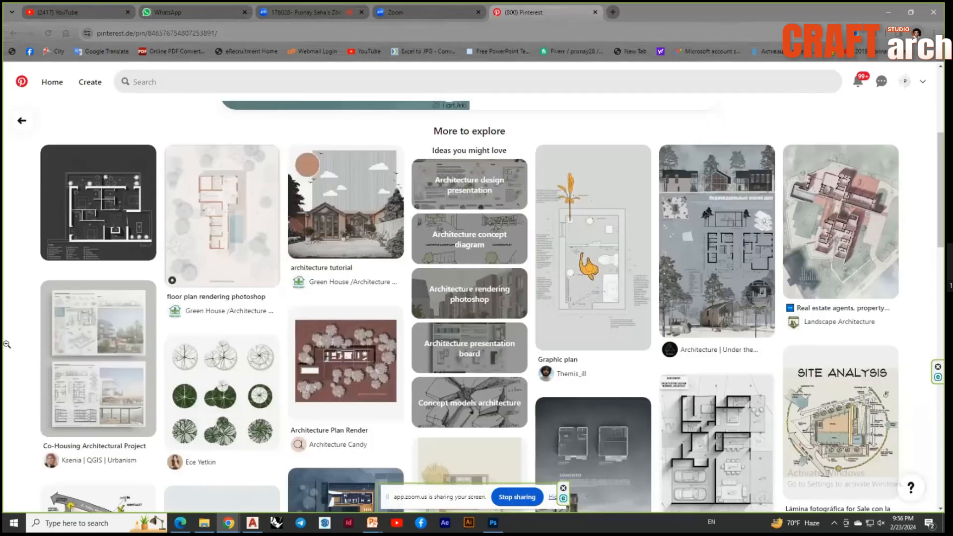
left_click(339, 413)
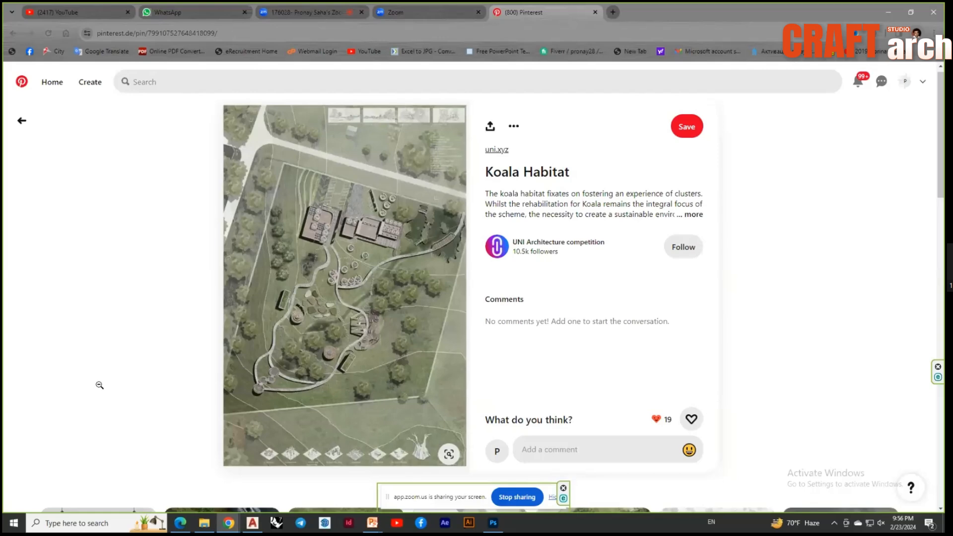
scroll(99, 385, "down", 5)
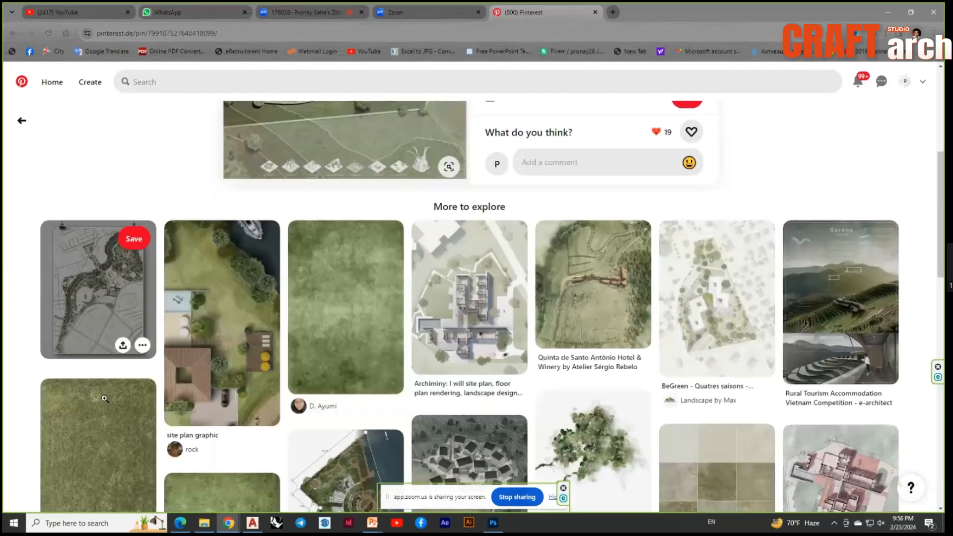
left_click(85, 314)
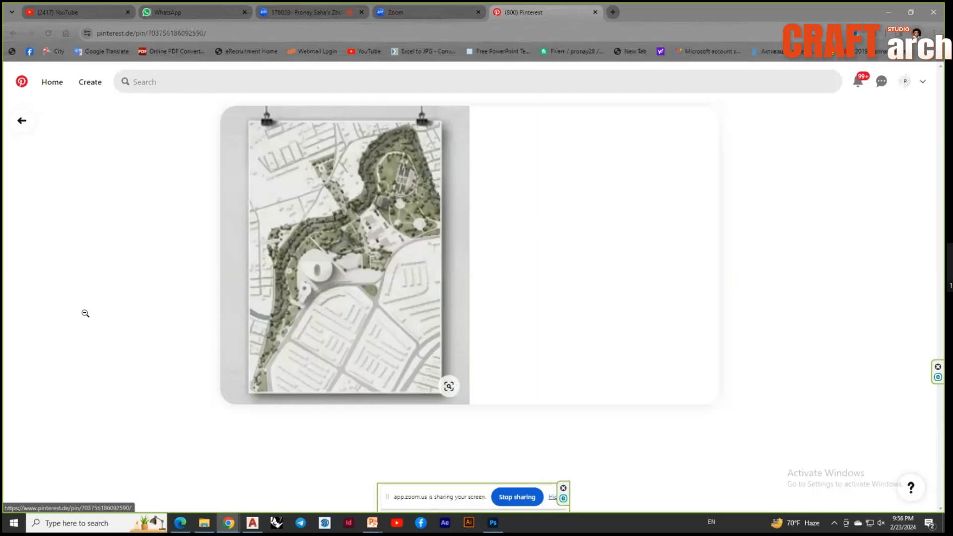
Open the Urban Design Strategy In 2020 pin, and from its related pins the river plan with circular tree vignettes
scroll(227, 394, "down", 3)
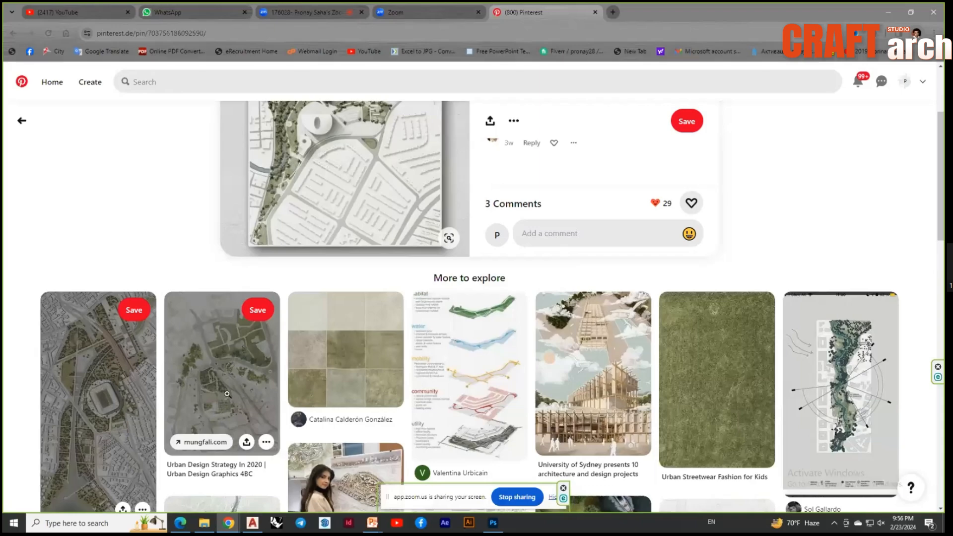
left_click(231, 389)
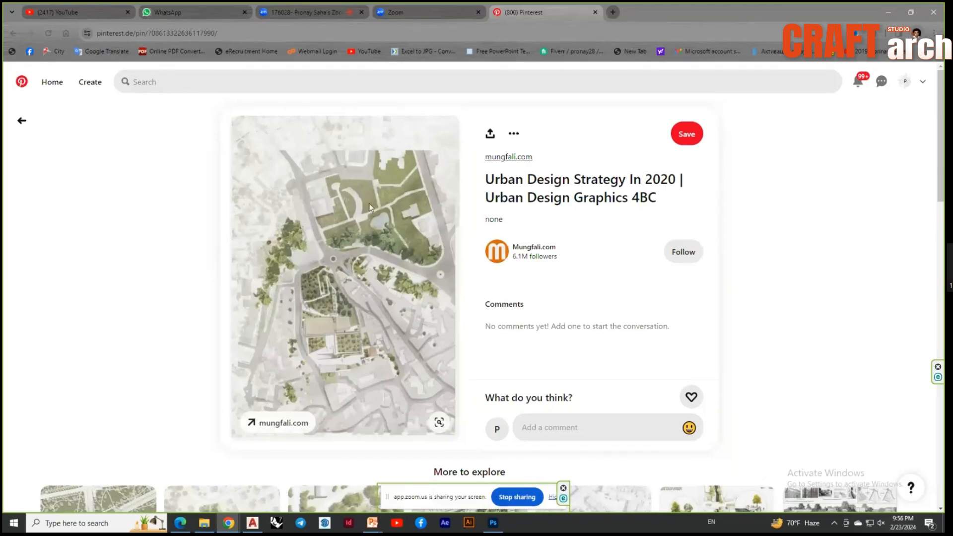
scroll(369, 207, "down", 4)
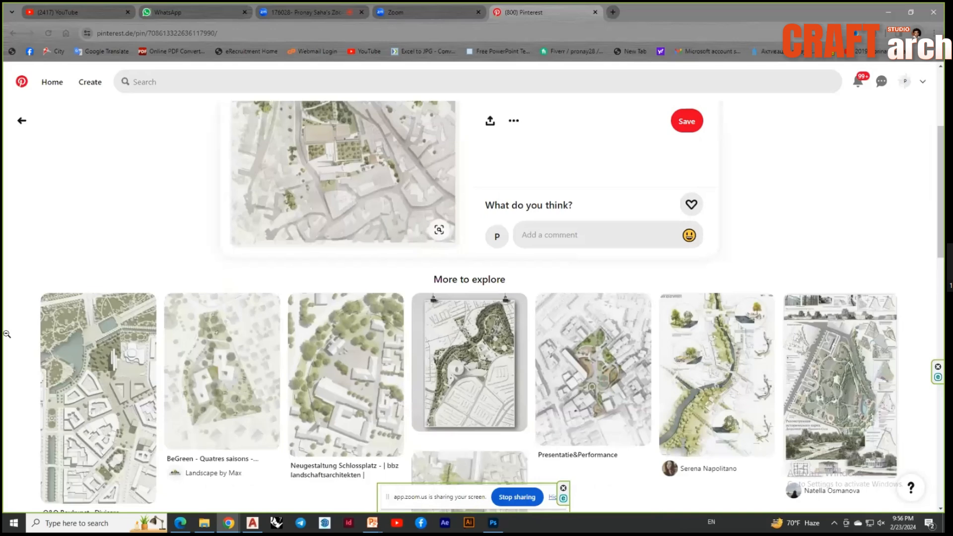
left_click(658, 295)
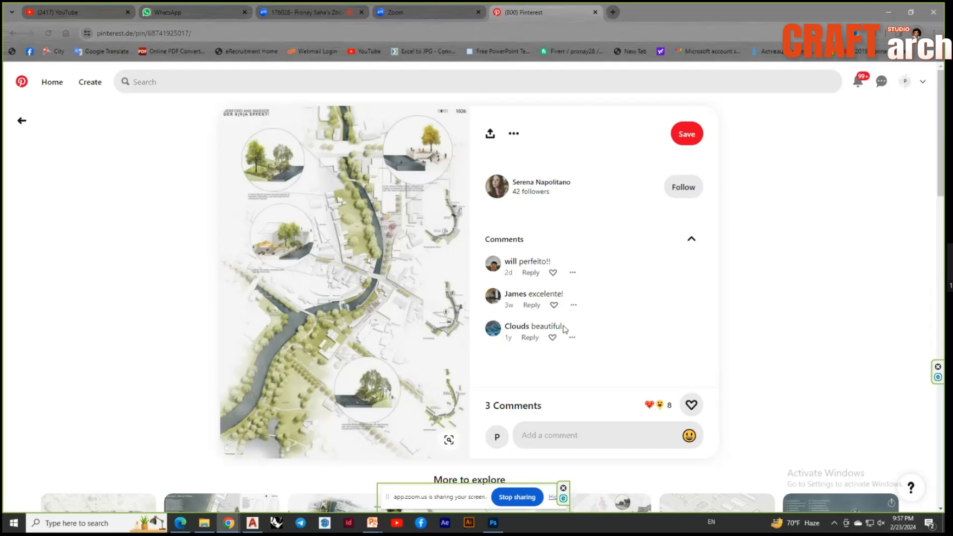
Open the related riverside park board for Weil am Rhein that combines a plan, small diagrams and a tree-line section
scroll(123, 389, "down", 2)
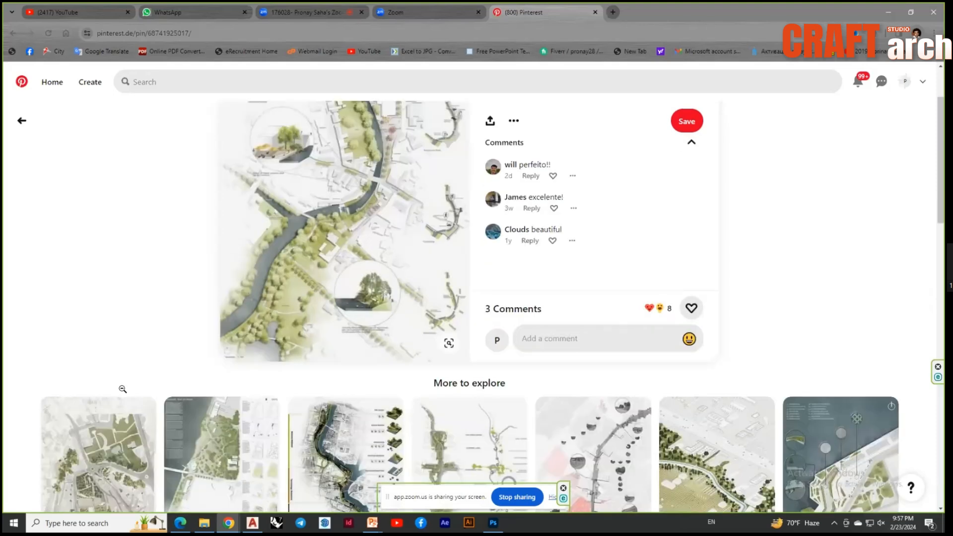
scroll(122, 389, "down", 1)
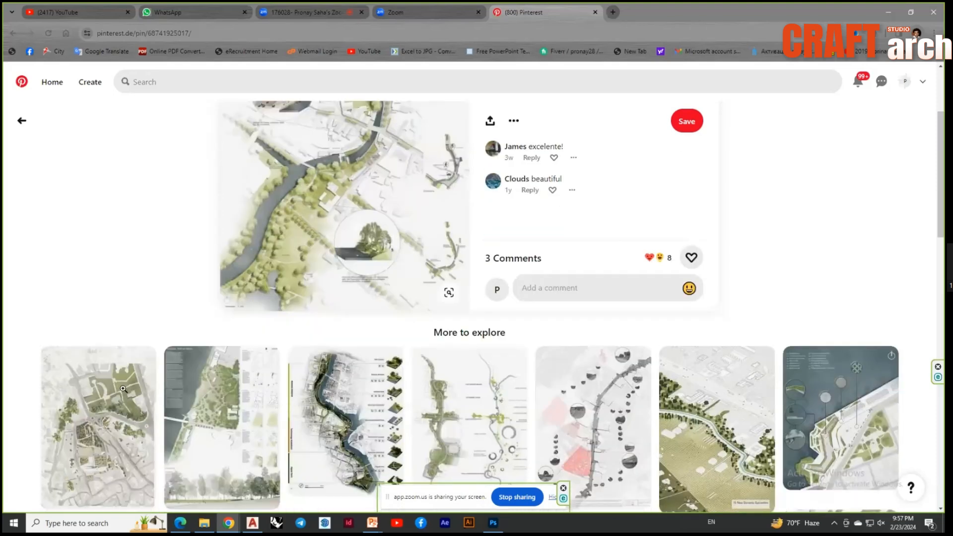
left_click(215, 397)
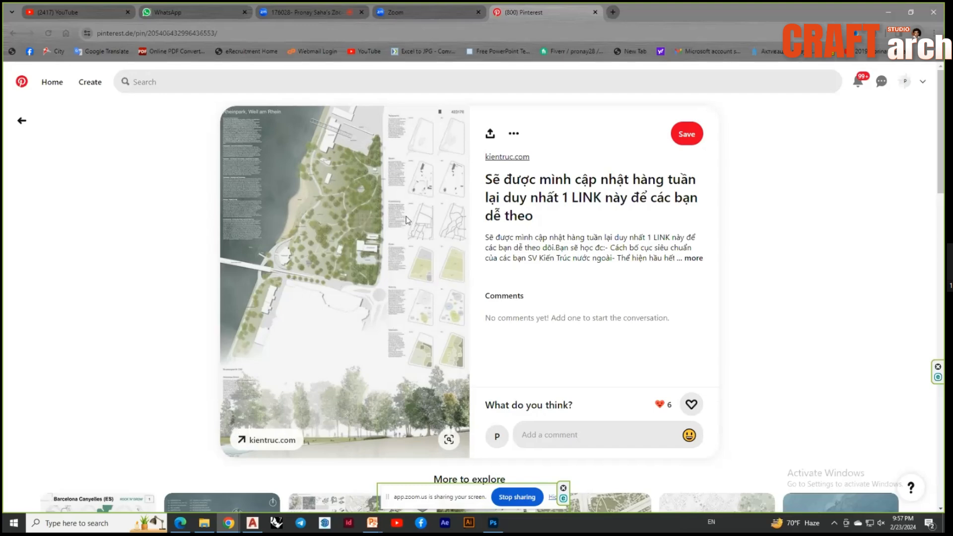
Examine the Weil am Rhein board's plan, diagram column and faded tree-line section, along with the related pins below it
scroll(305, 398, "down", 1)
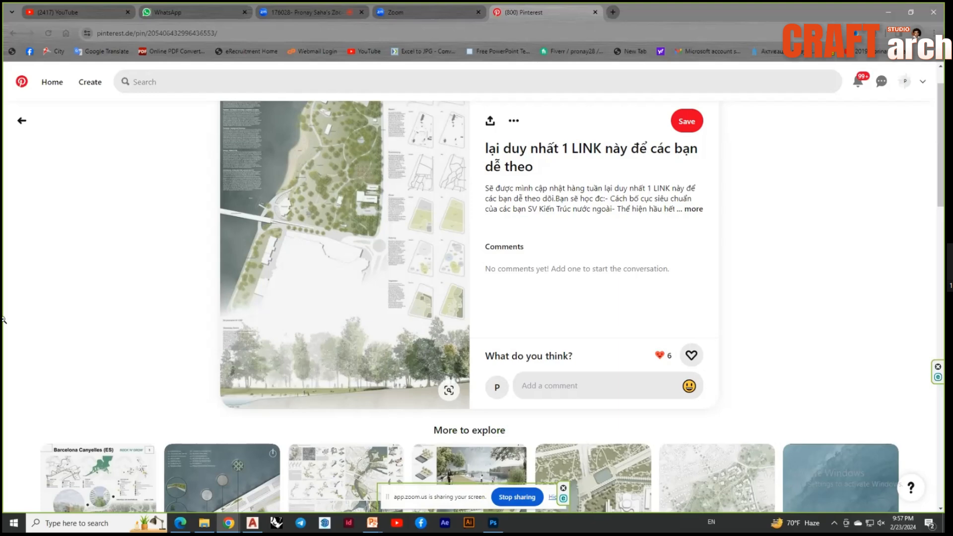
scroll(3, 320, "down", 1)
scroll(3, 320, "down", 3)
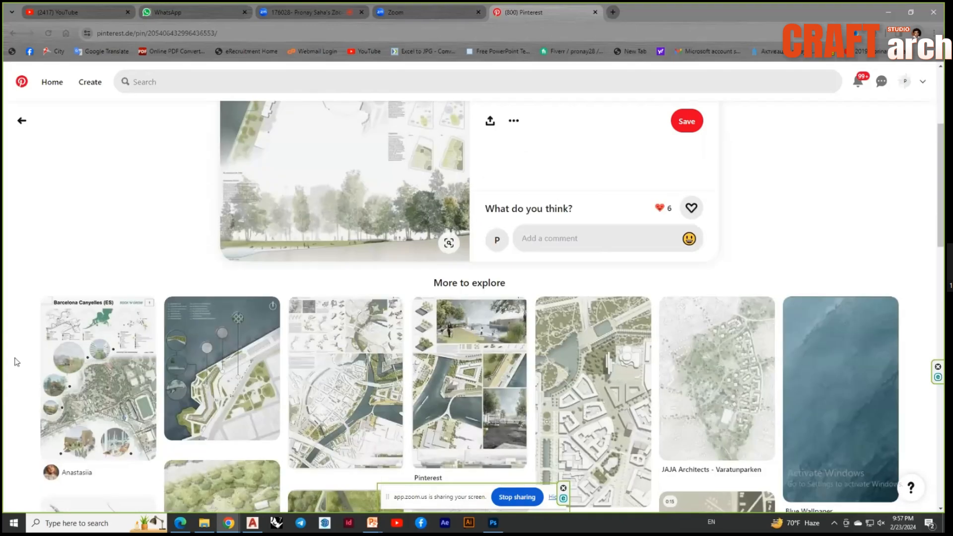
scroll(15, 361, "up", 5)
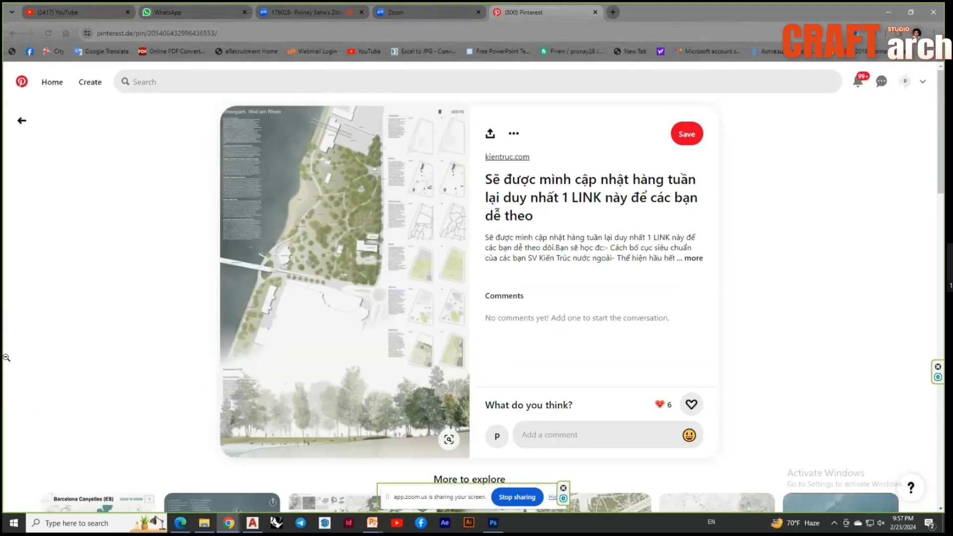
scroll(8, 354, "down", 4)
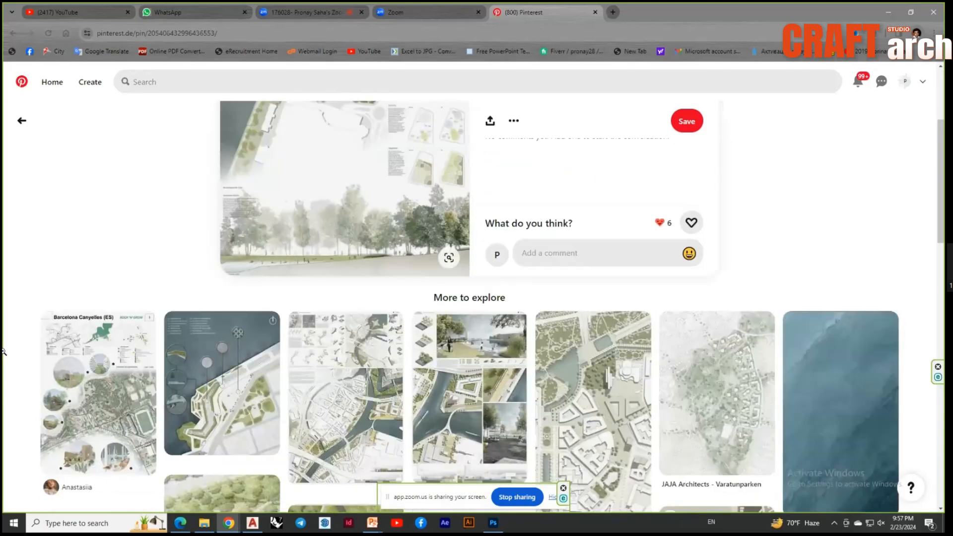
scroll(258, 252, "up", 1)
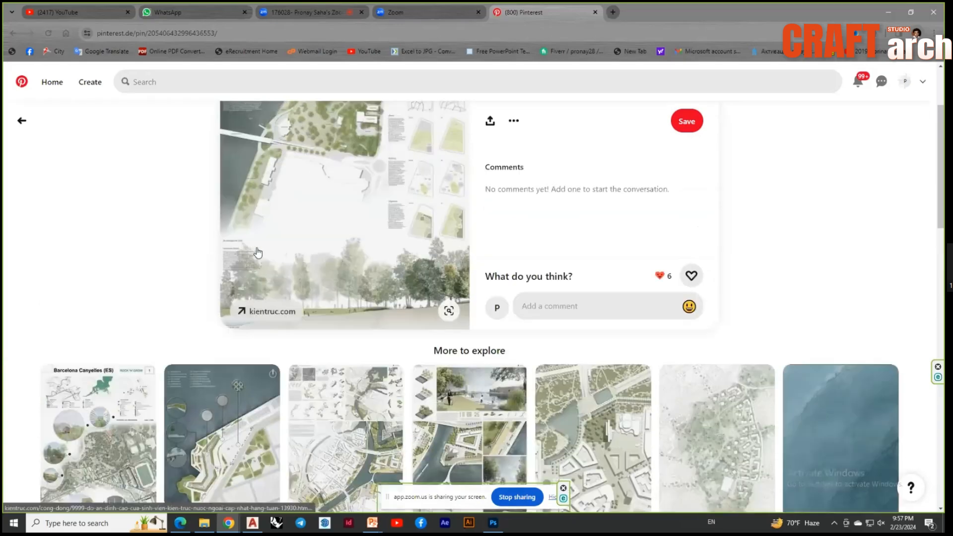
scroll(257, 253, "up", 2)
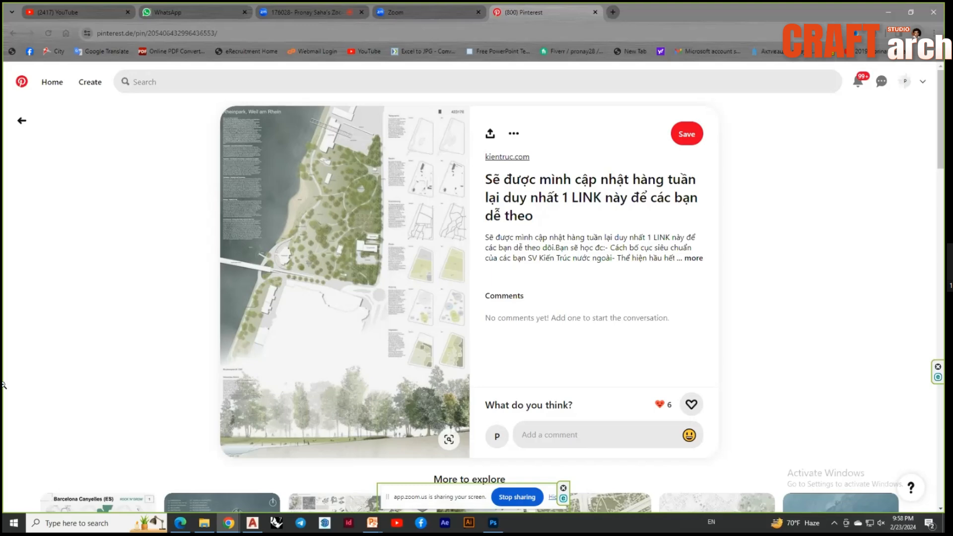
scroll(3, 384, "down", 1)
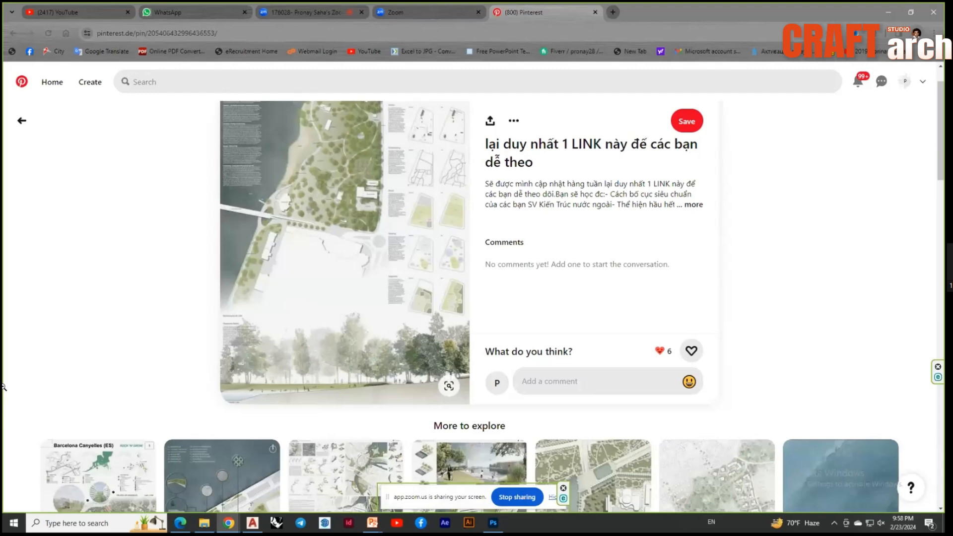
scroll(3, 387, "down", 4)
scroll(10, 387, "up", 5)
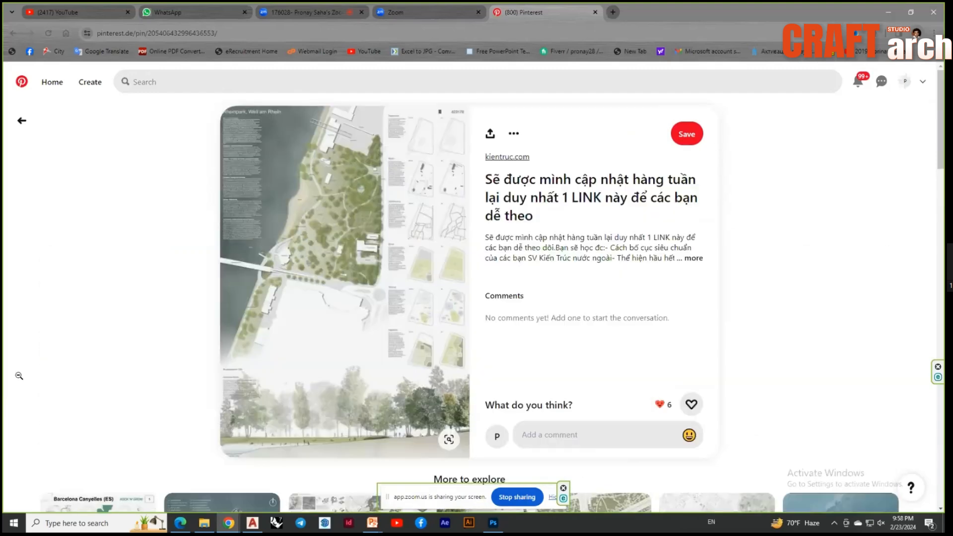
Copy the Weil am Rhein riverside park board image and paste it into the 3-2-24.psd document in Photoshop
right_click(287, 179)
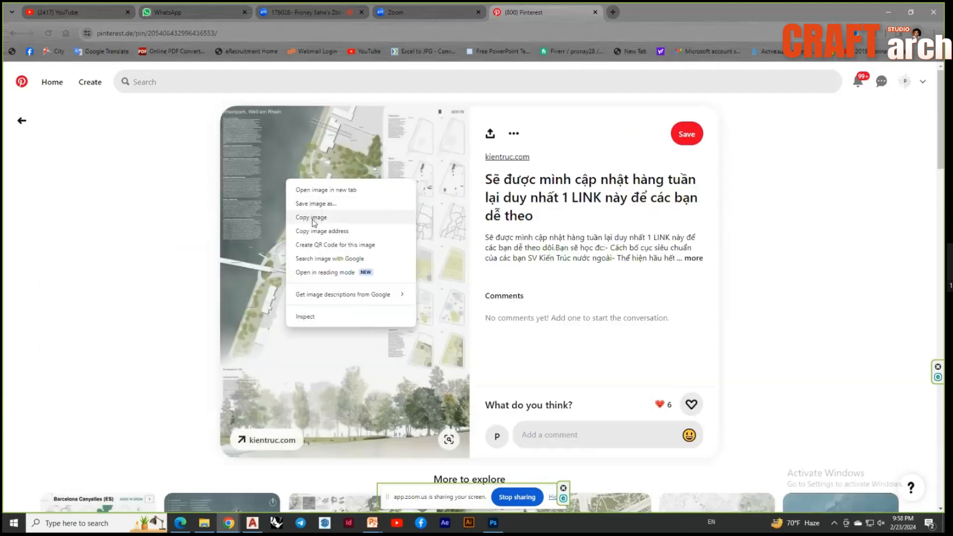
left_click(312, 219)
left_click(492, 523)
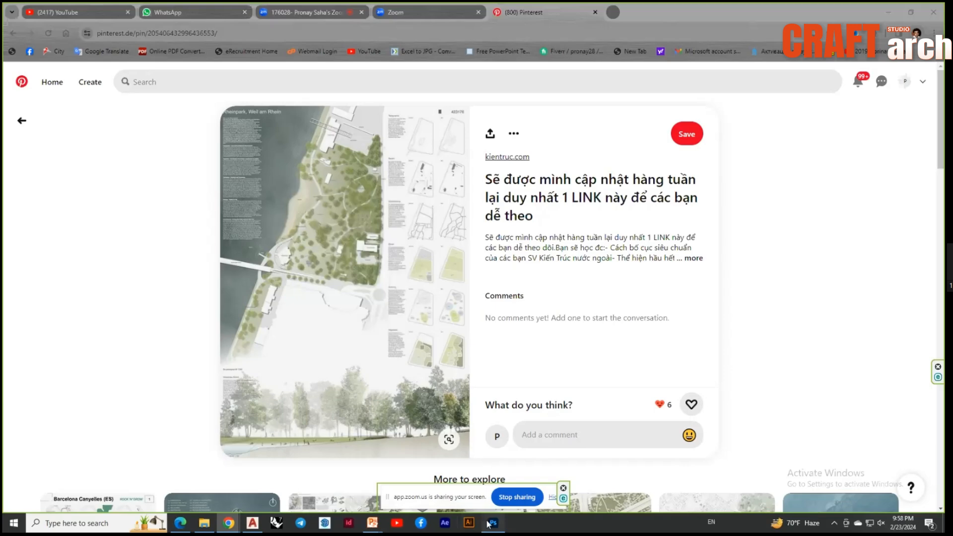
key("ctrl+v")
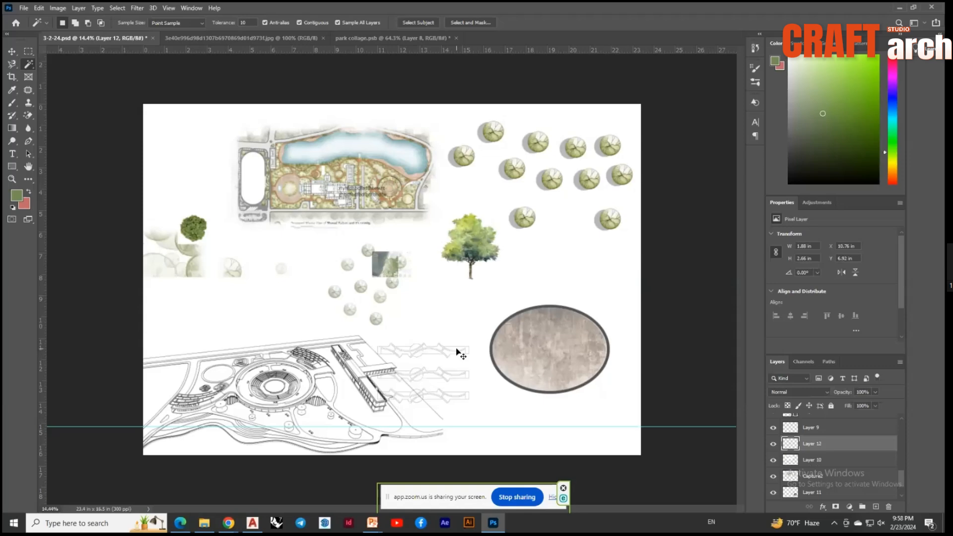
key("v")
Fill a rectangle about 1.87 by 0.51 in above the pasted board with its grey-green water colour on a new layer
scroll(377, 226, "up", 3)
scroll(396, 292, "up", 6)
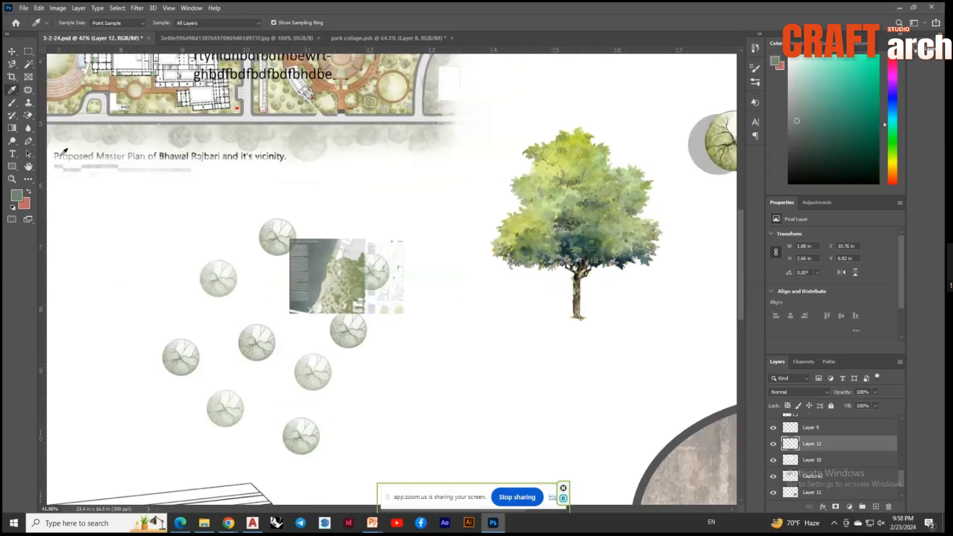
key("m")
left_click_drag(346, 189, 461, 221)
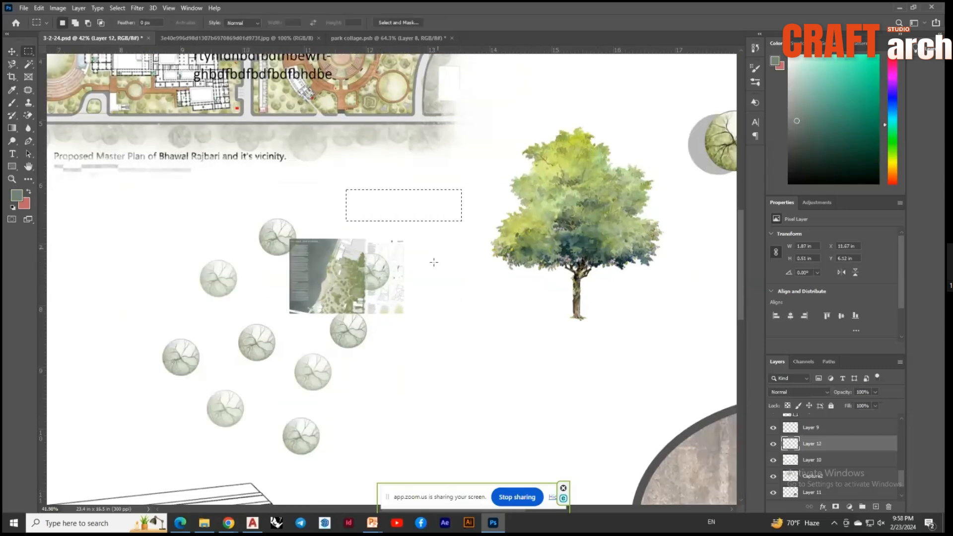
left_click(875, 507)
key("i")
key("Return")
key("ctrl+d")
Set up the textured Brush with a white foreground colour and a smaller tip sized against the grey-green rectangle
scroll(332, 174, "up", 3)
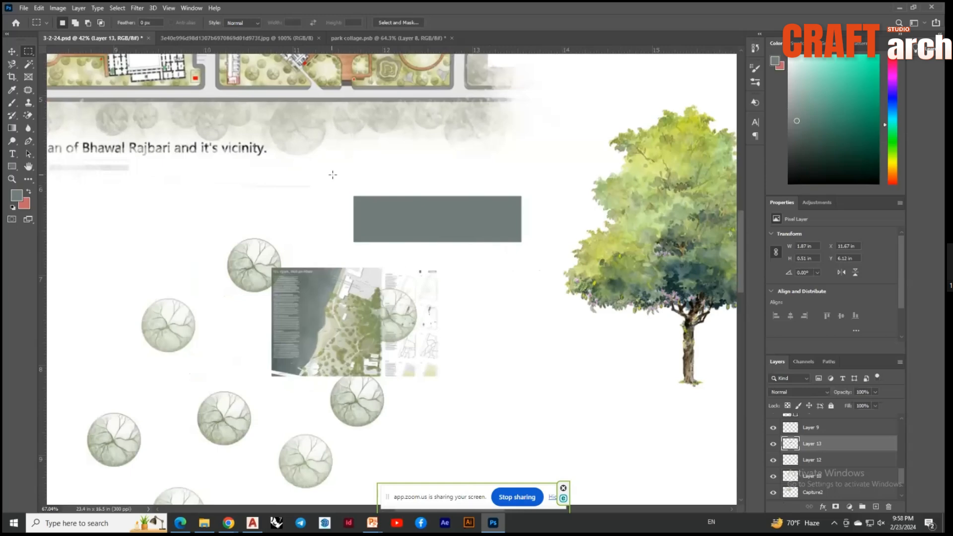
scroll(333, 175, "up", 3)
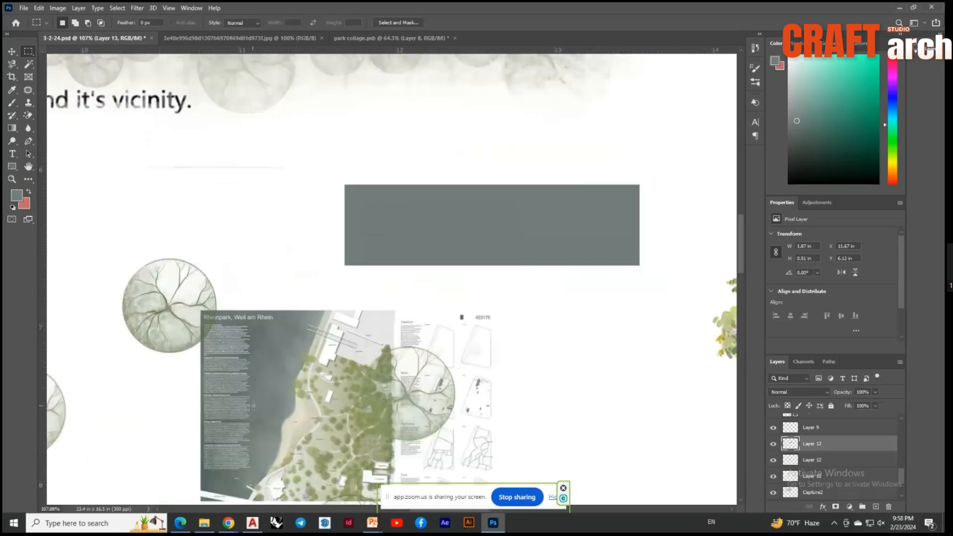
scroll(254, 406, "up", 3)
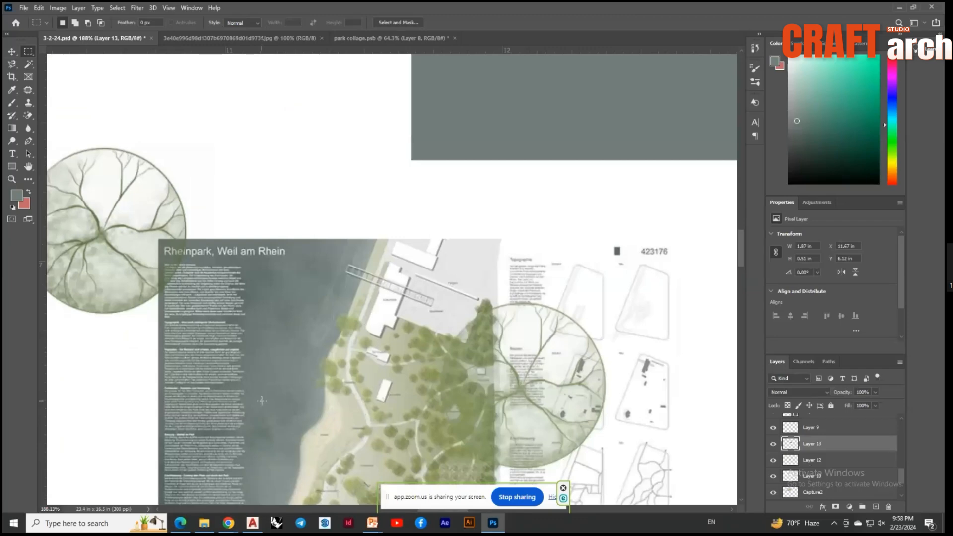
scroll(262, 400, "down", 6)
key("v")
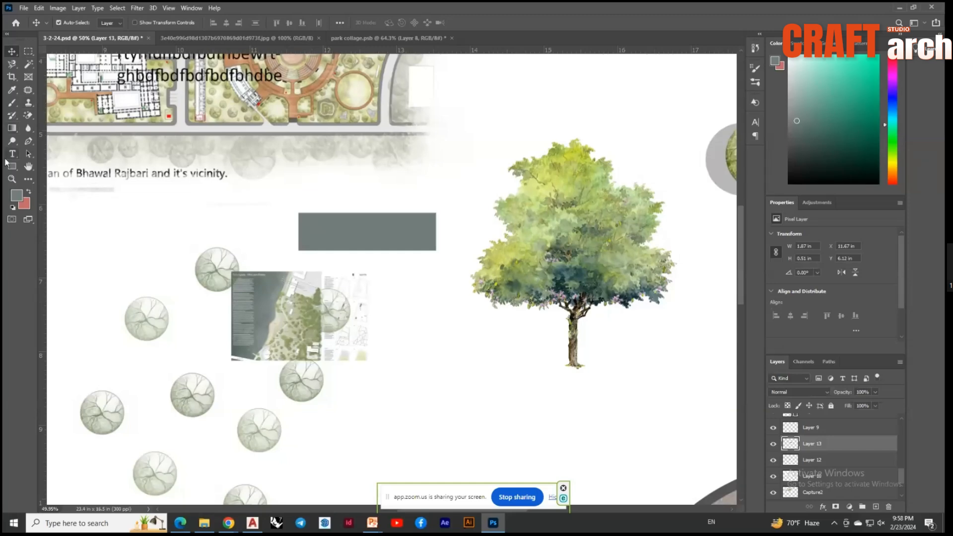
left_click(12, 102)
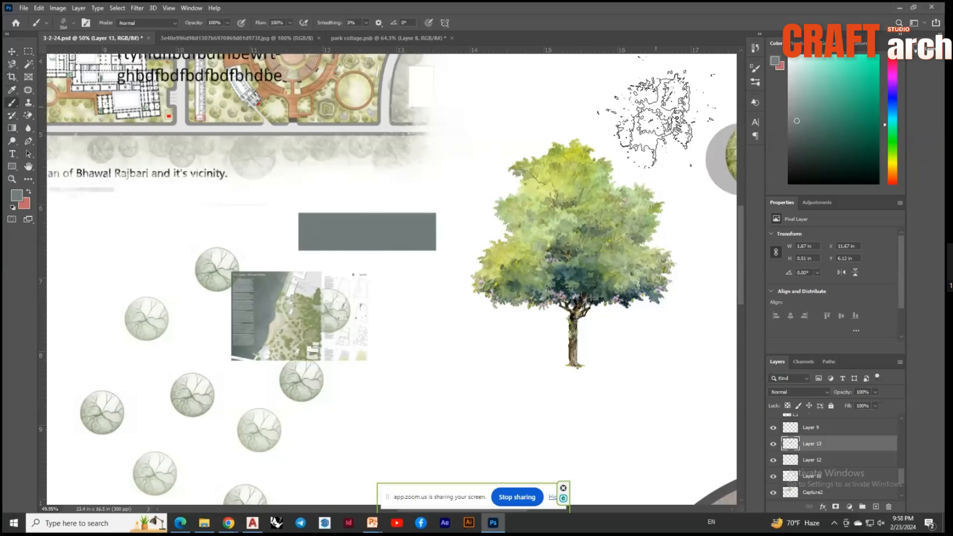
left_click(774, 61)
left_click(687, 300)
left_click(906, 293)
left_click_drag(372, 271, 308, 250)
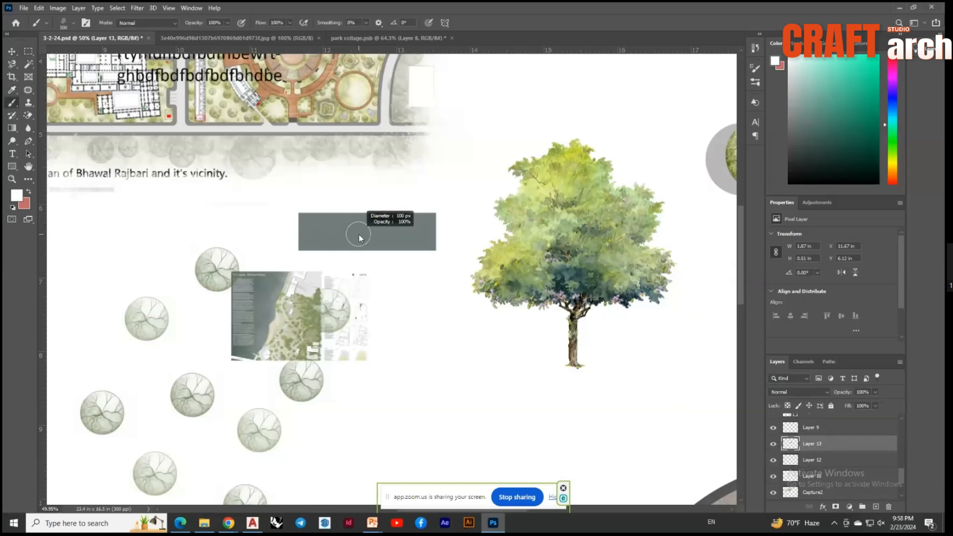
Try lowering the grey-green rectangle layer's opacity to 58% and undo the change
left_click(875, 391)
left_click_drag(864, 404, 856, 403)
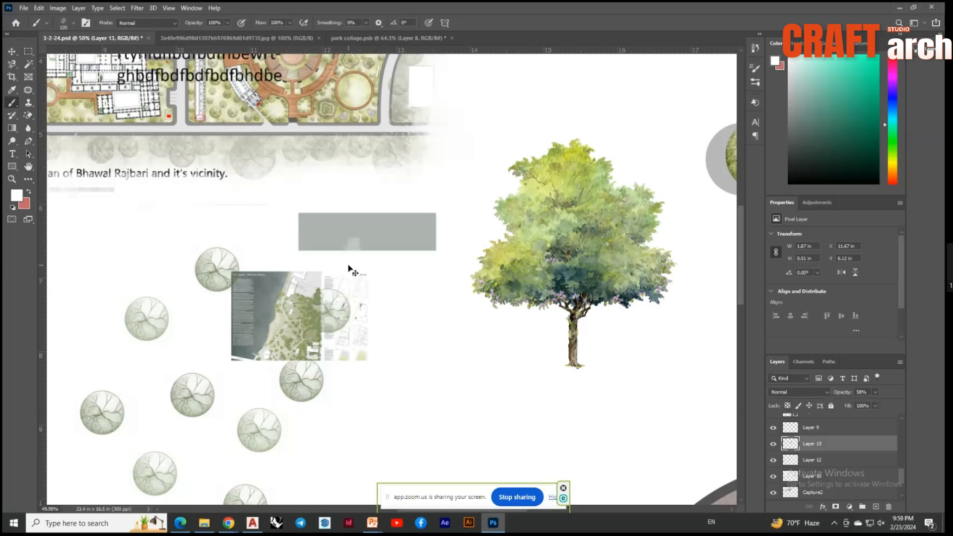
key("ctrl+z")
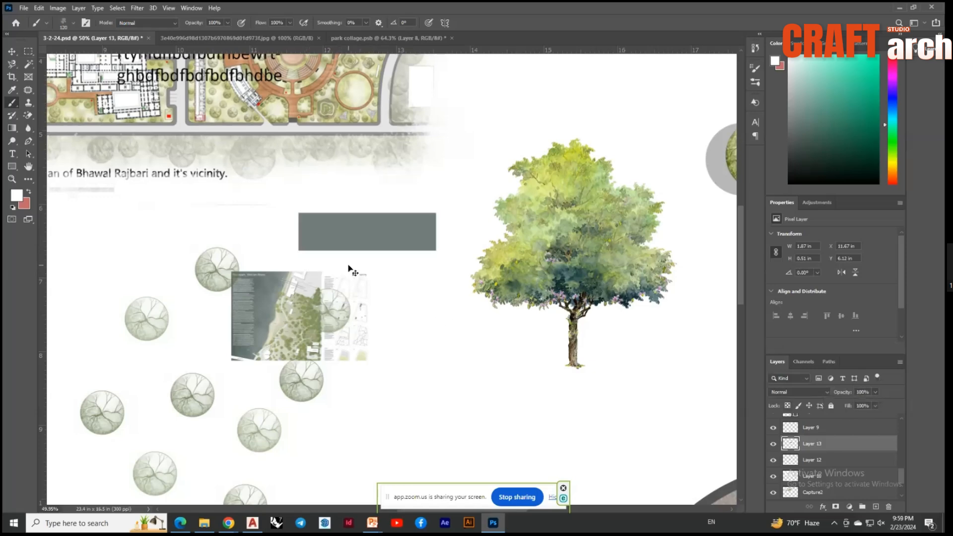
Add a new layer and paint translucent white textured brush marks along the grey-green rectangle's upper edge and lower corner
left_click(876, 507)
left_click(344, 231)
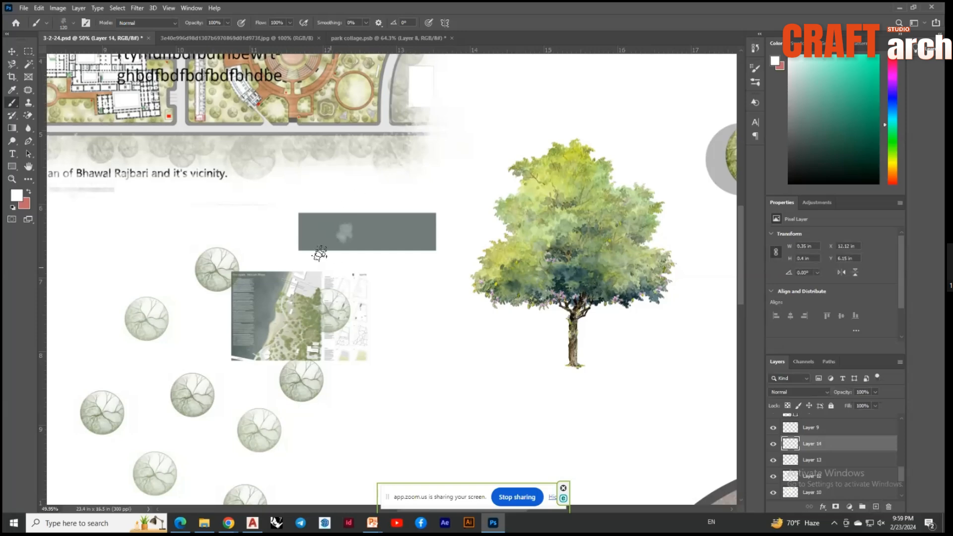
scroll(320, 254, "up", 1)
mouse_move(304, 260)
left_mouse_down()
mouse_move(283, 258)
mouse_move(273, 228)
mouse_move(293, 205)
mouse_move(483, 205)
left_mouse_up()
right_click(421, 204, "alt")
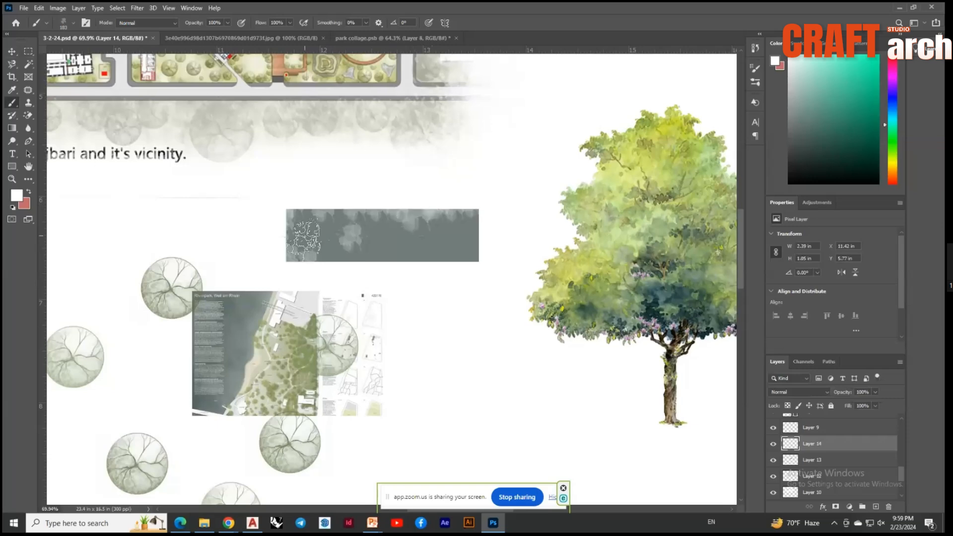
mouse_move(427, 204)
left_mouse_down()
mouse_move(307, 194)
mouse_move(316, 199)
left_mouse_up()
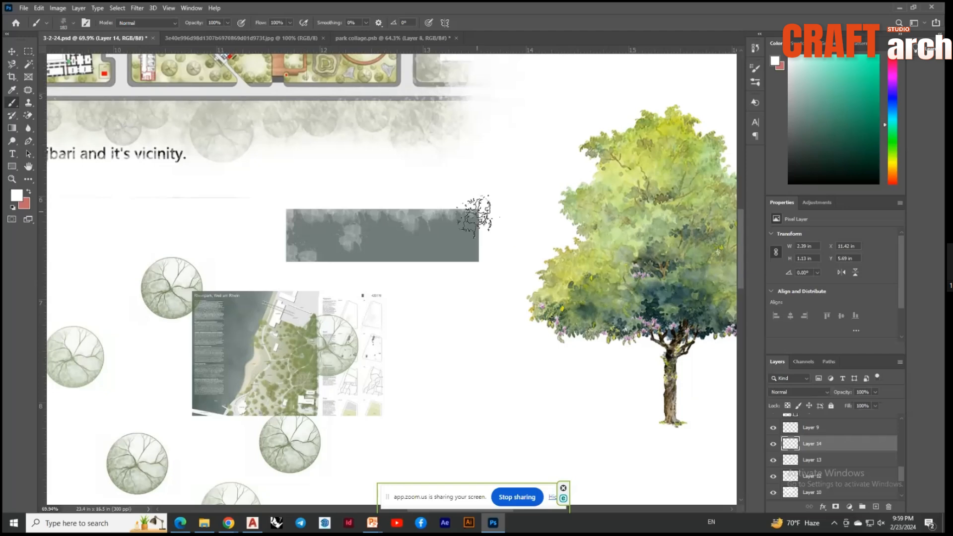
Paint soft white textured brush strokes along the river shoreline of the pasted park board on the same layer
scroll(421, 352, "down", 3)
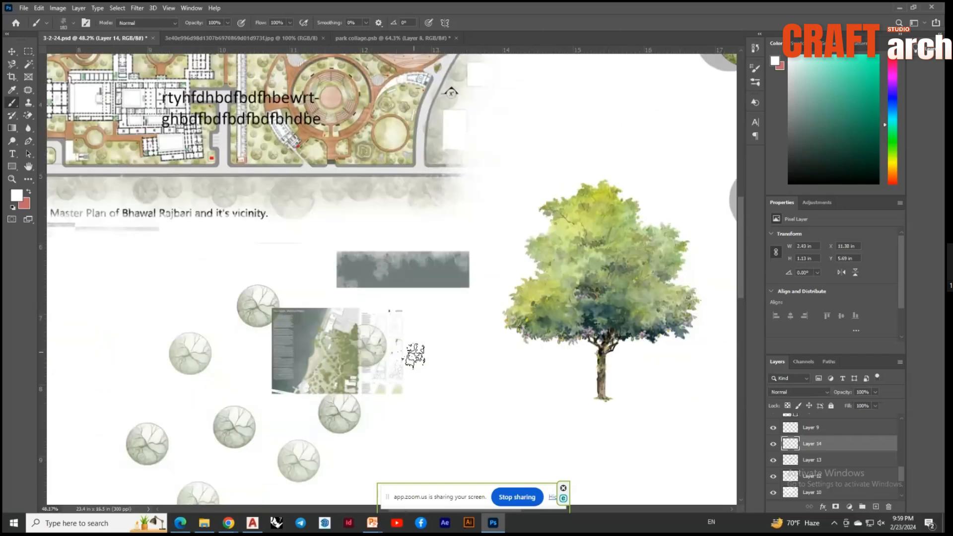
scroll(352, 222, "up", 3)
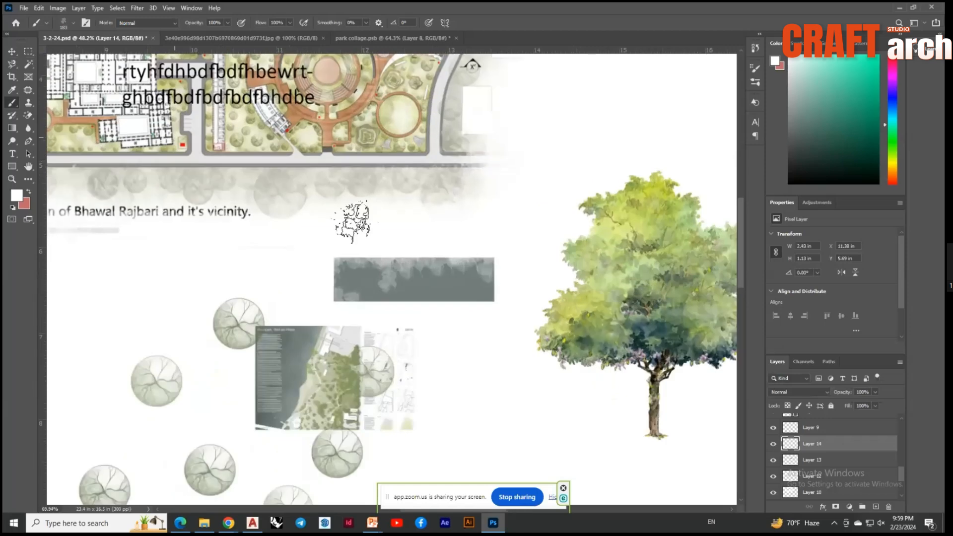
scroll(352, 222, "up", 5)
scroll(265, 272, "down", 2)
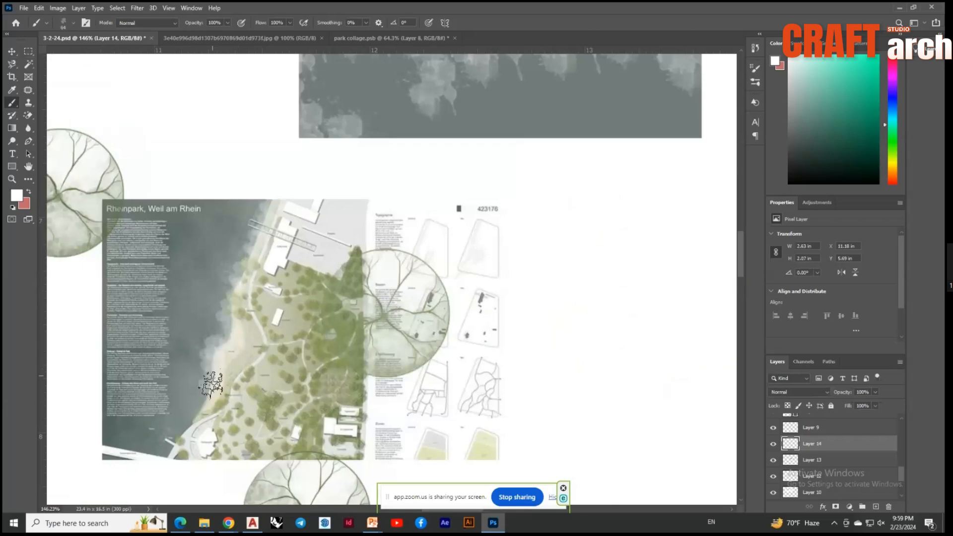
scroll(78, 335, "down", 2)
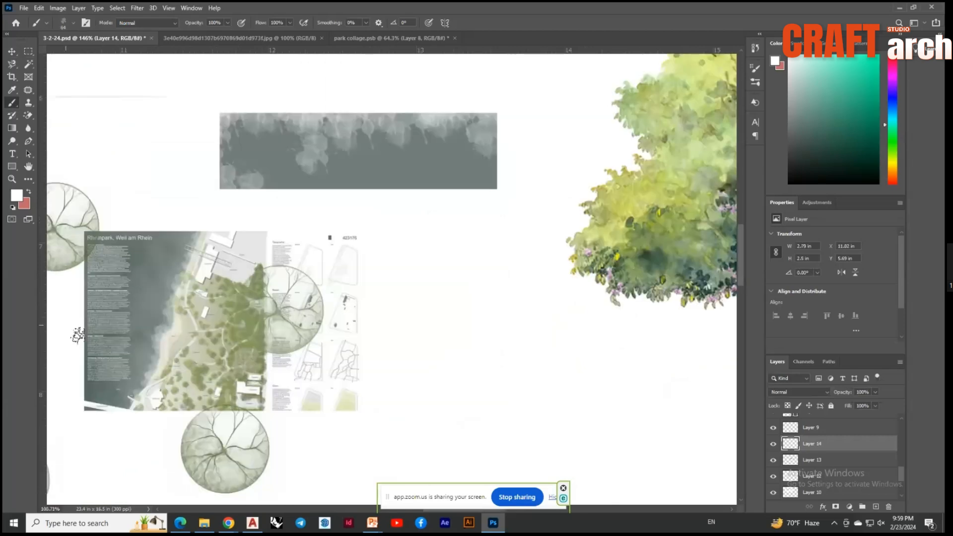
scroll(353, 398, "down", 2)
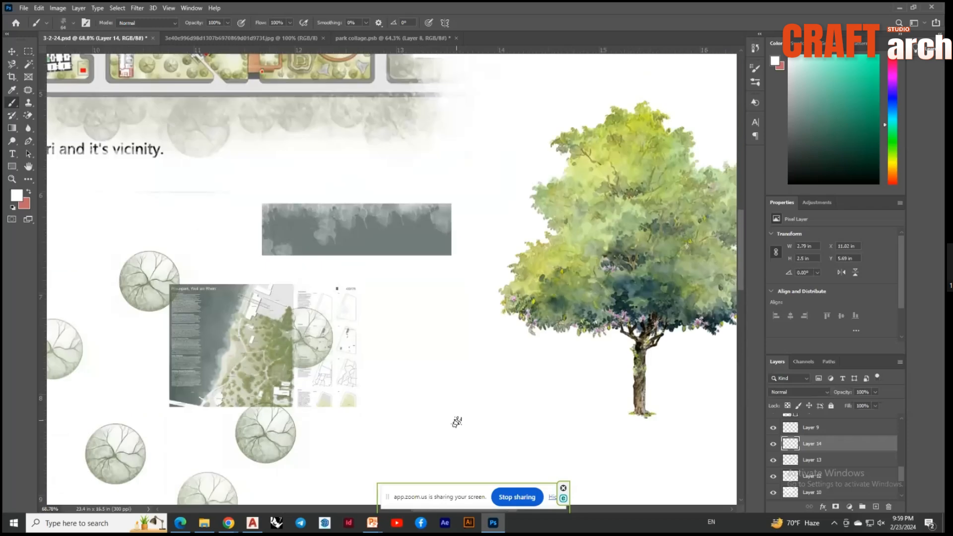
scroll(381, 270, "up", 4)
key("v")
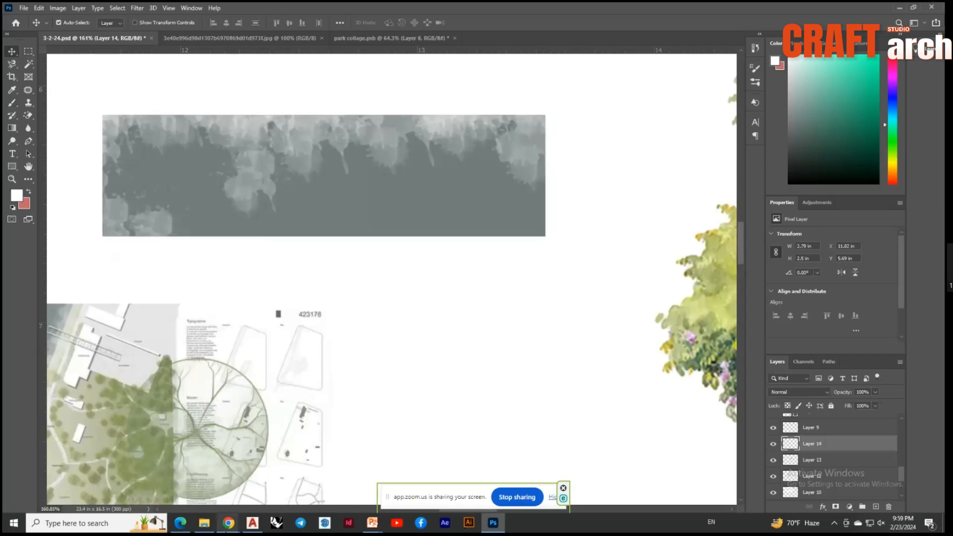
Return to Pinterest in the browser, open the related park plan with textured ponds, and look through its related pins
left_click(228, 523)
scroll(372, 317, "down", 1)
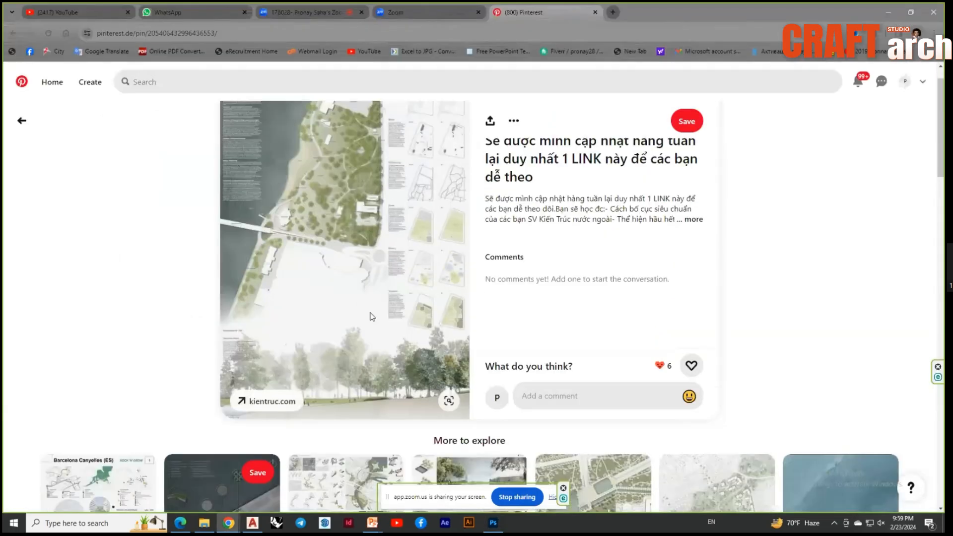
scroll(372, 316, "down", 3)
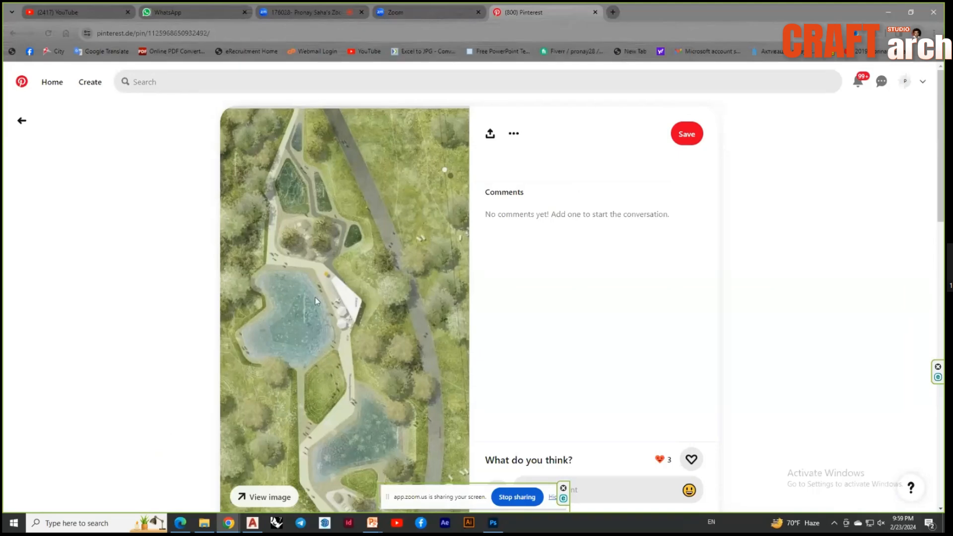
scroll(4, 317, "down", 8)
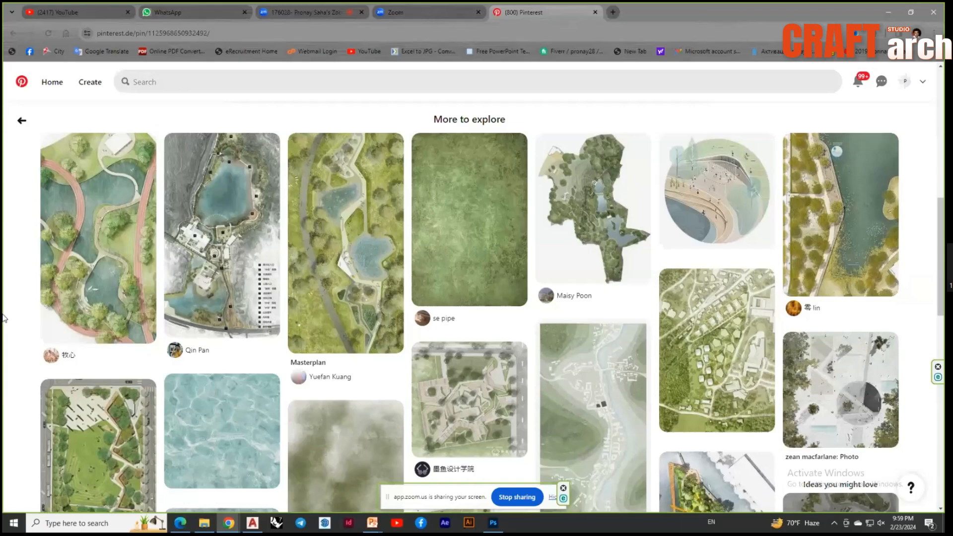
Search for water texture collage images, open the Water streams texture seamless 13288 pin and its related blue Matt Venetian plaster texture
left_click(13, 31)
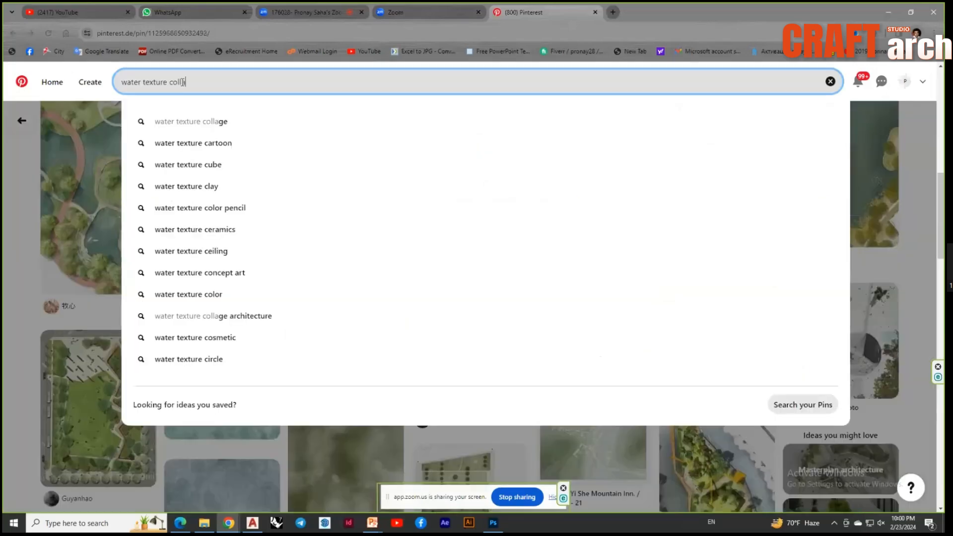
type("age bru")
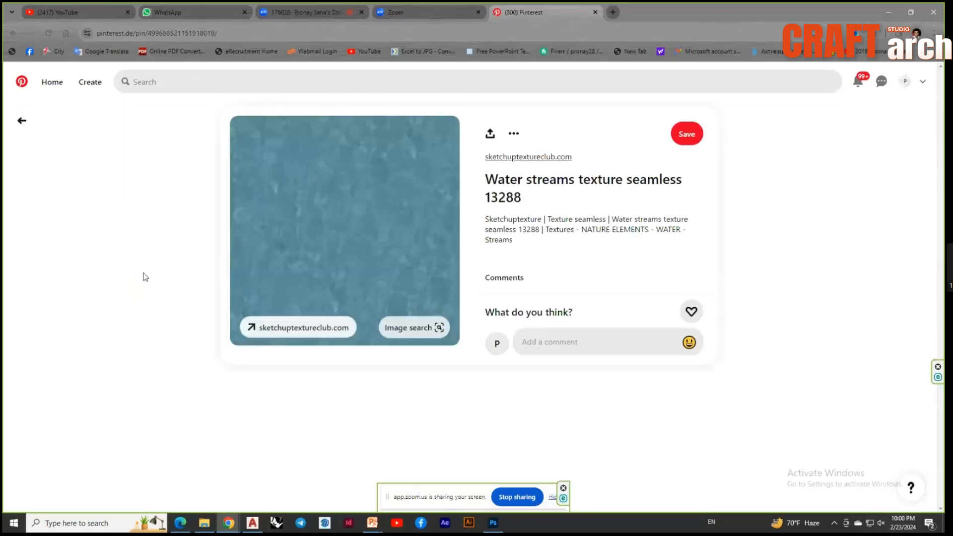
scroll(4, 343, "down", 3)
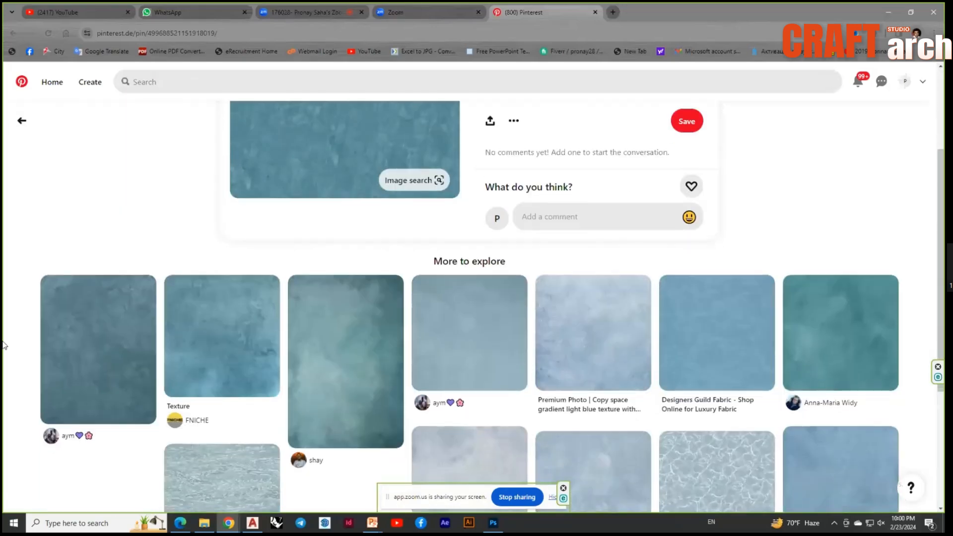
scroll(3, 344, "down", 1)
left_click(222, 347)
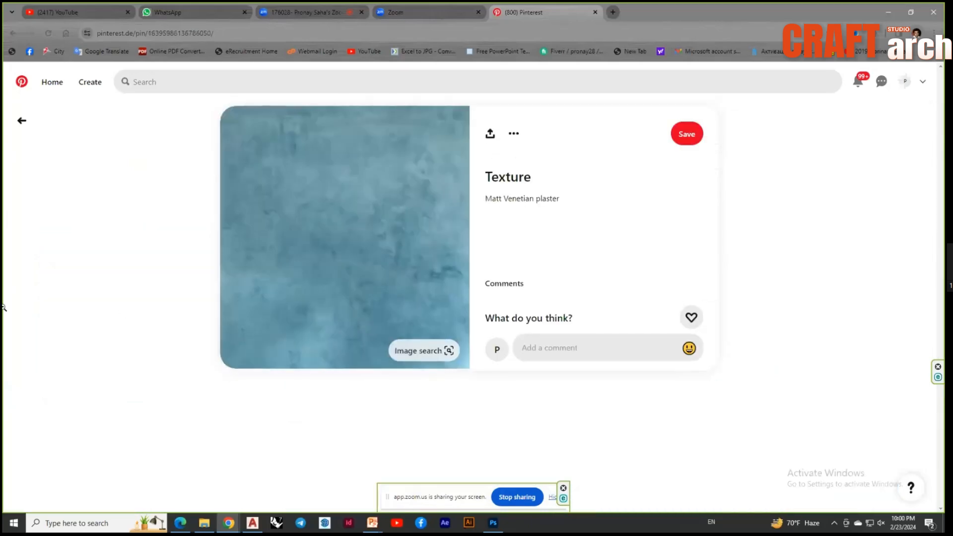
Browse the textures related to the Matt Venetian plaster pin, open the mottled green one, and return to the list
scroll(29, 315, "down", 1)
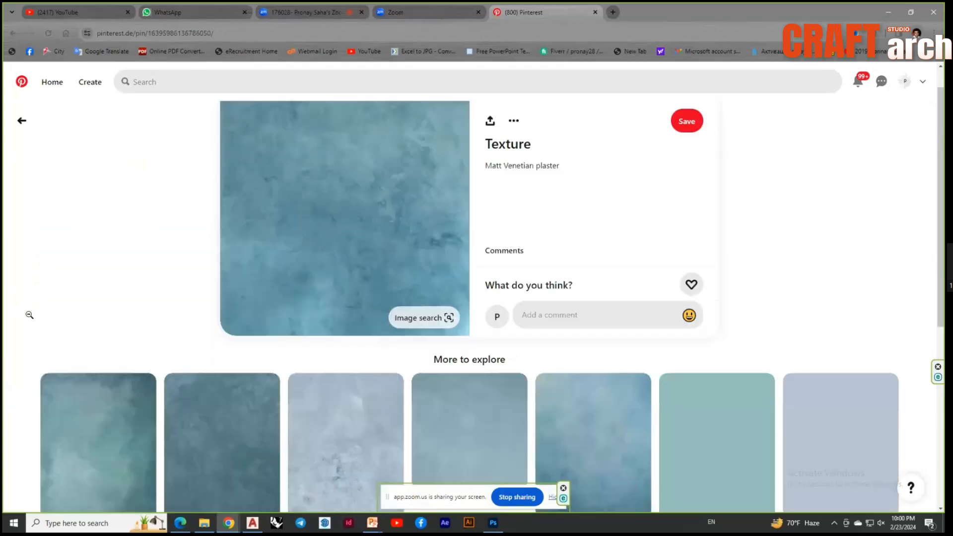
scroll(4, 325, "down", 2)
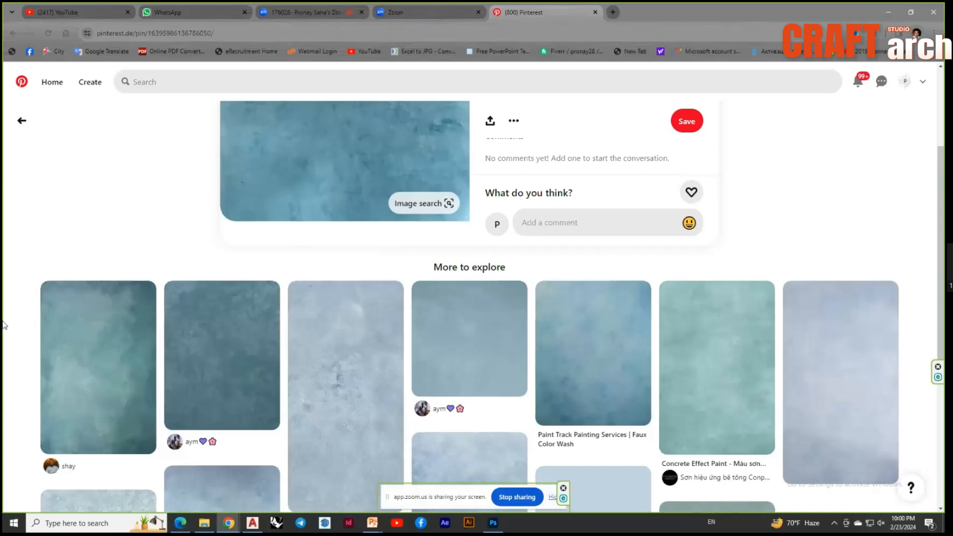
scroll(4, 325, "down", 7)
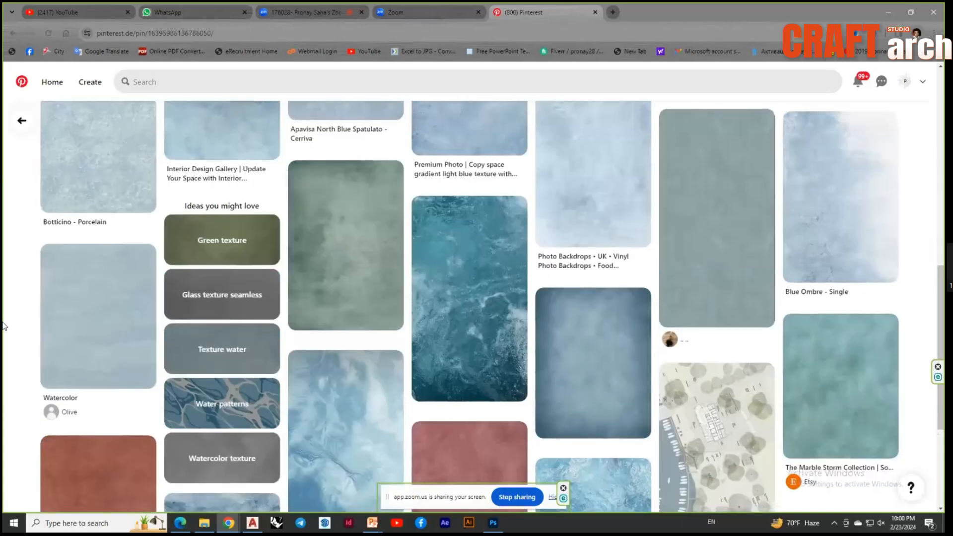
scroll(4, 325, "down", 1)
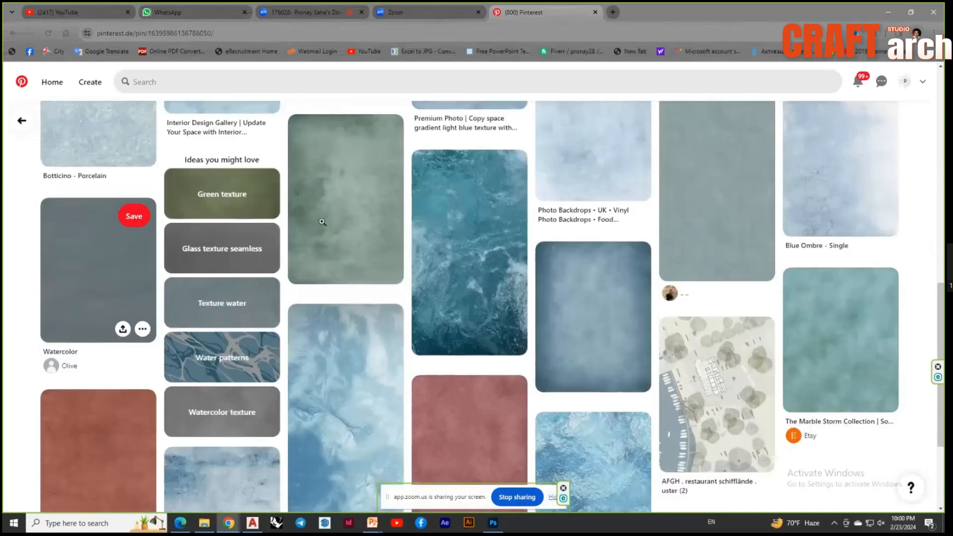
left_click(353, 208)
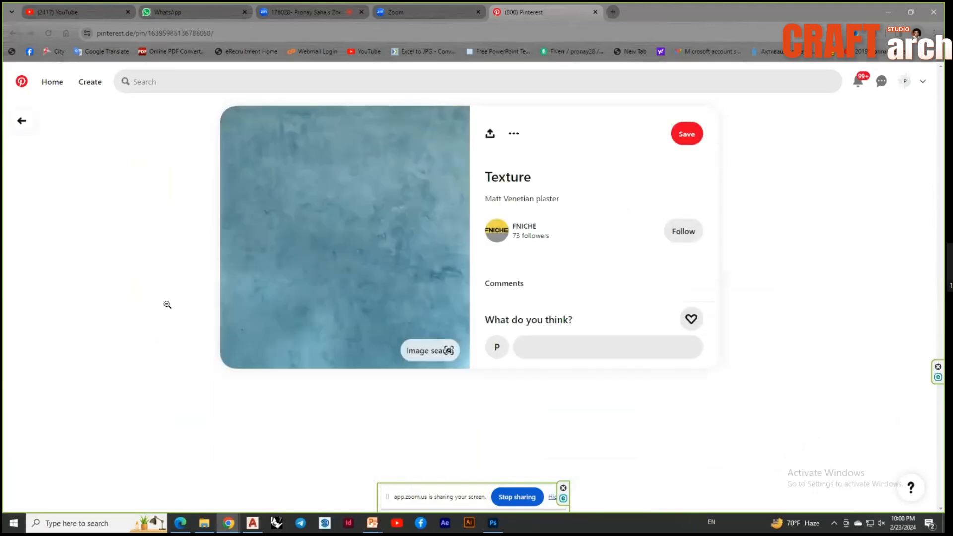
left_click(167, 304)
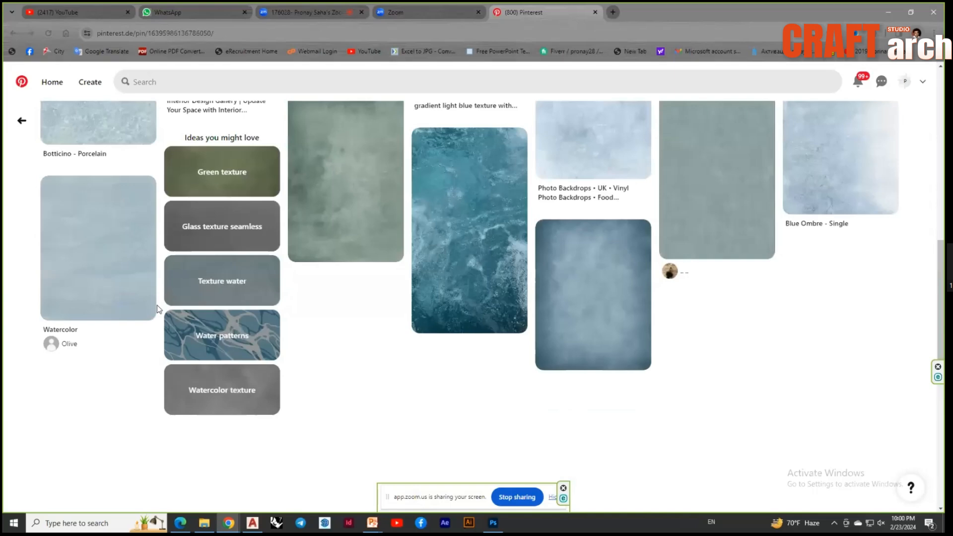
Open the foamy blue sea water texture and the related waterfront plan with a curved path, and look through their related pins
left_click(455, 320)
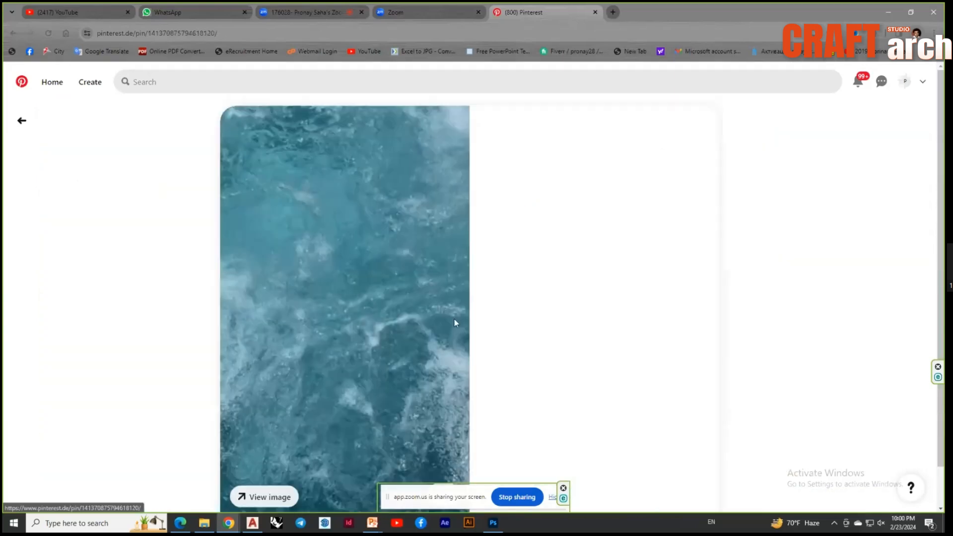
scroll(347, 329, "down", 13)
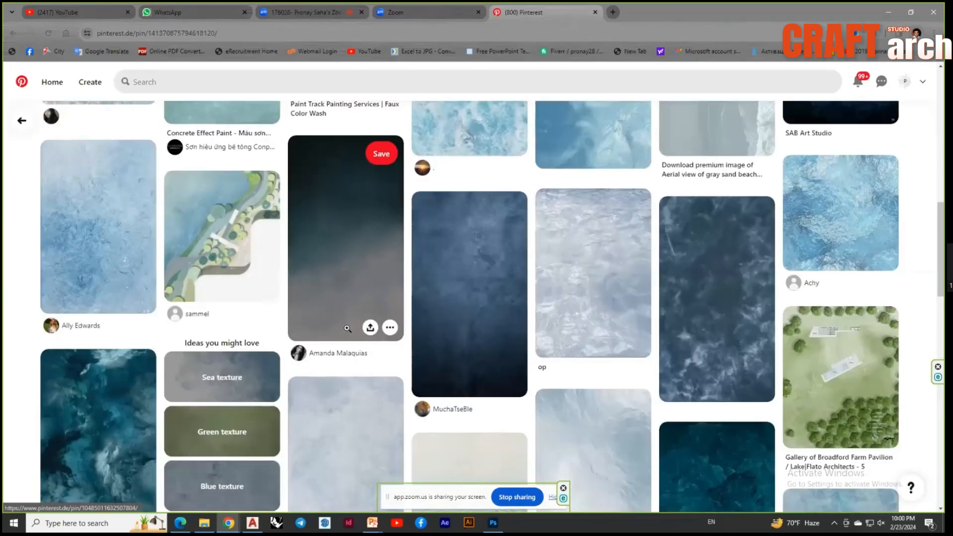
scroll(348, 329, "down", 2)
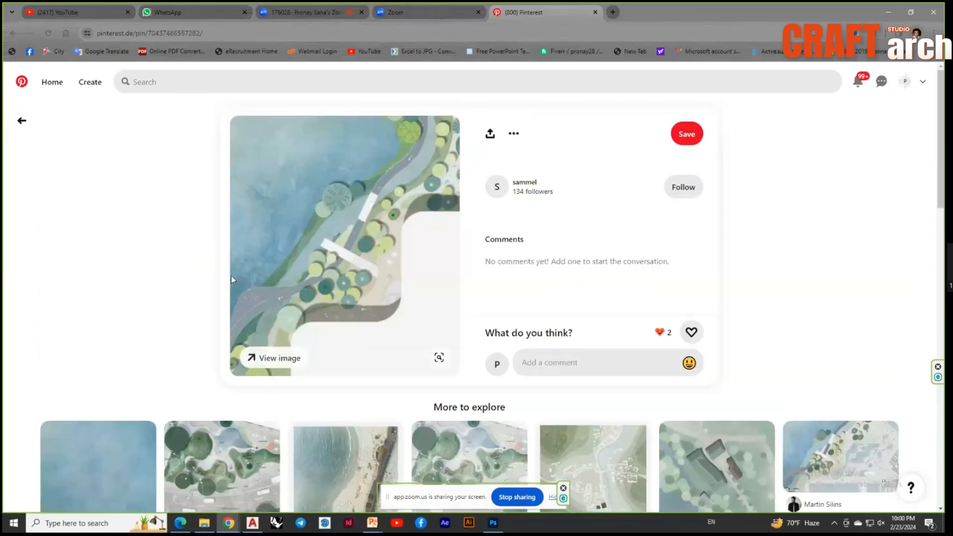
scroll(4, 357, "down", 2)
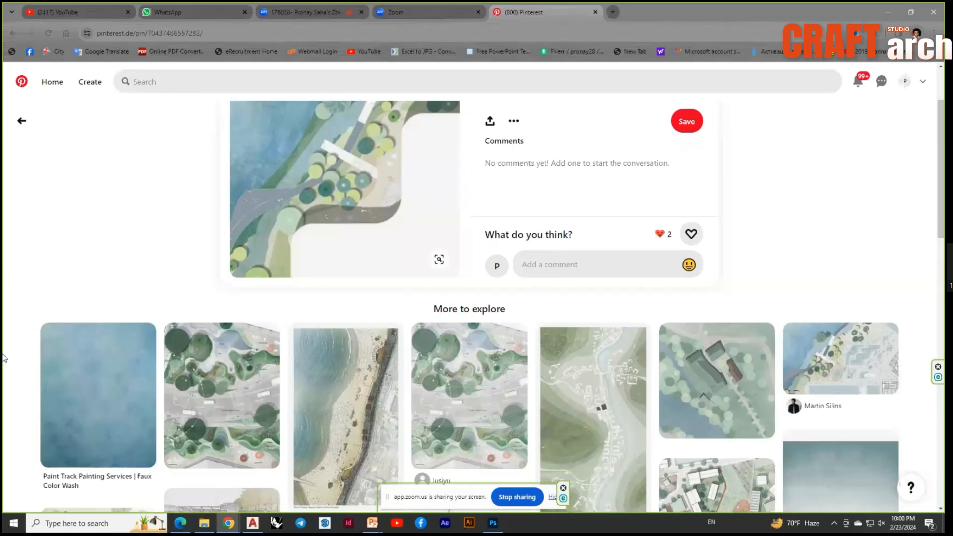
scroll(4, 357, "down", 3)
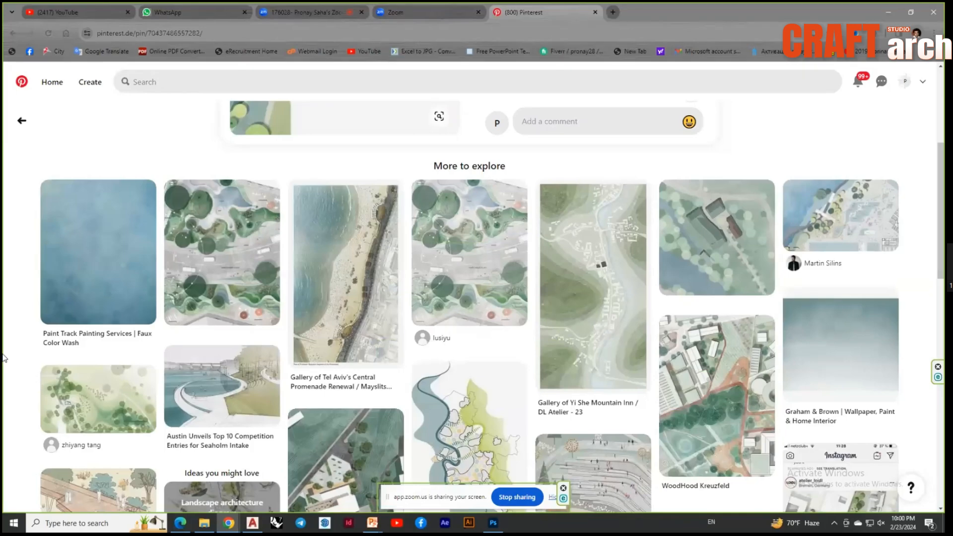
scroll(4, 360, "down", 3)
scroll(4, 362, "up", 6)
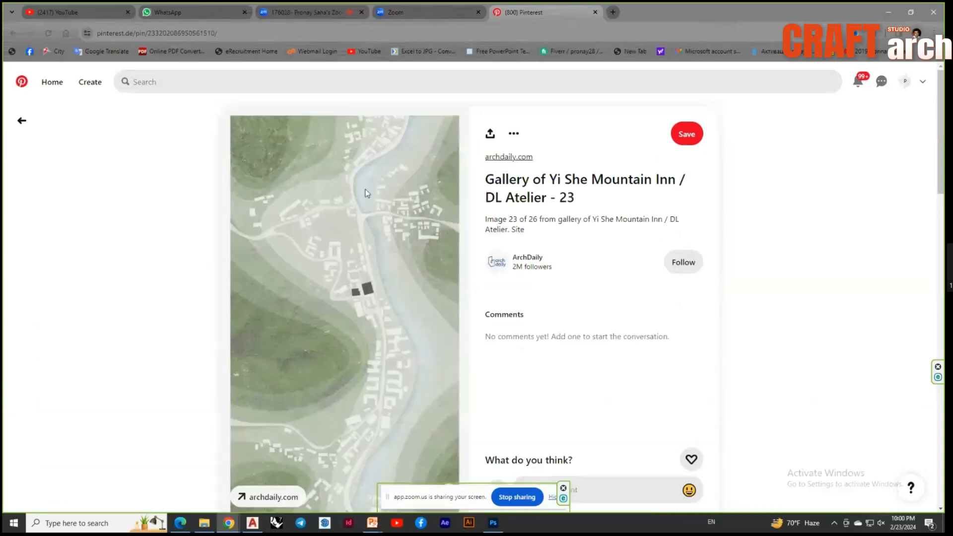
Examine the Yi She Mountain Inn / DL Atelier site plan and look through its related plans and textures
scroll(427, 351, "down", 2)
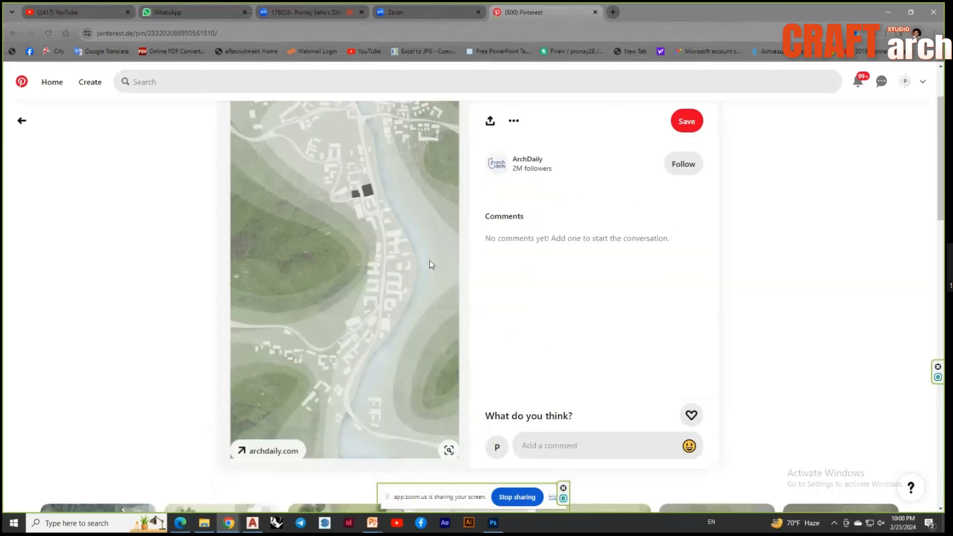
scroll(429, 260, "up", 2)
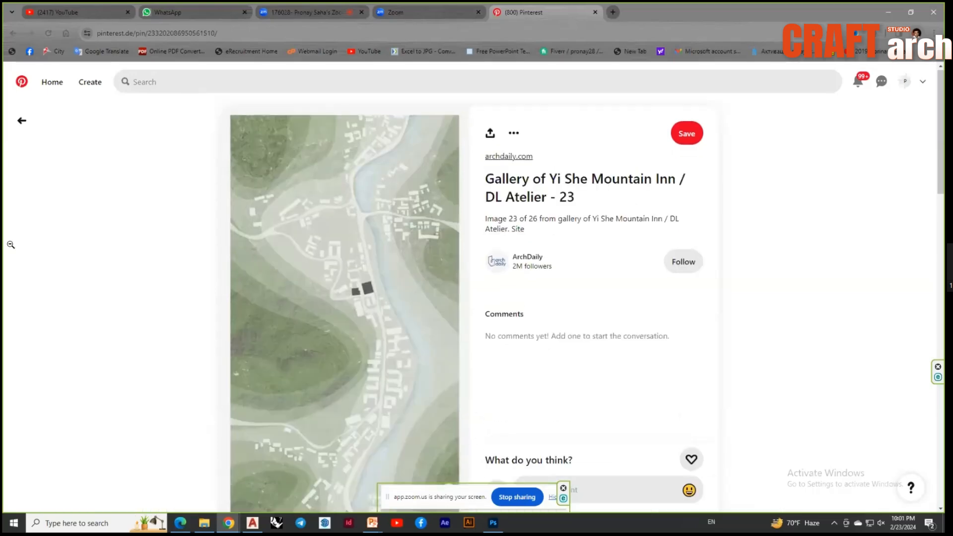
scroll(12, 245, "down", 2)
scroll(13, 245, "down", 3)
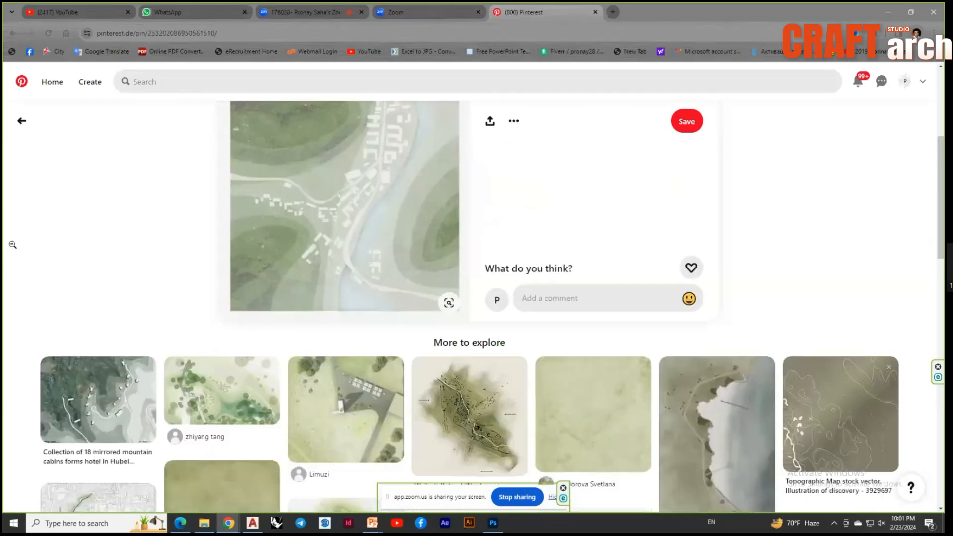
scroll(13, 244, "down", 1)
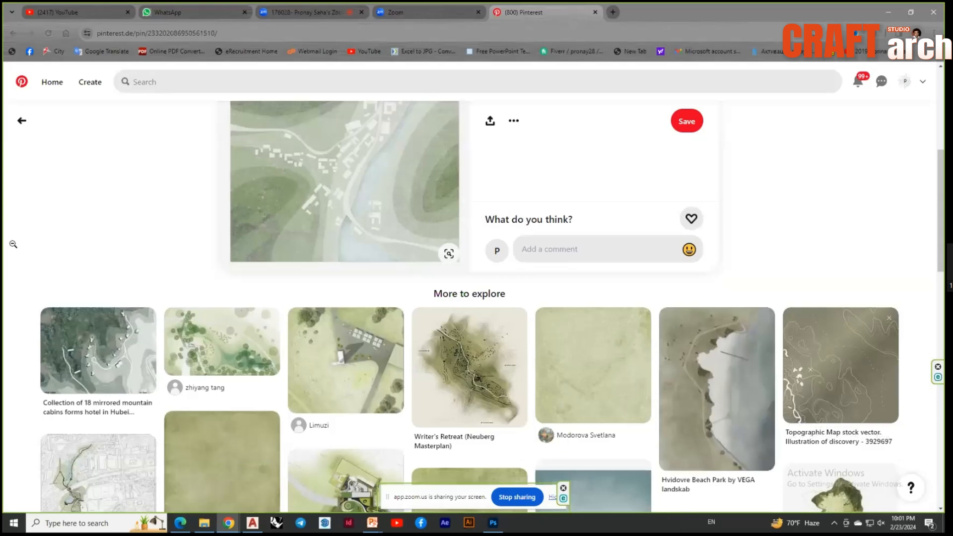
scroll(13, 245, "down", 8)
scroll(7, 314, "up", 6)
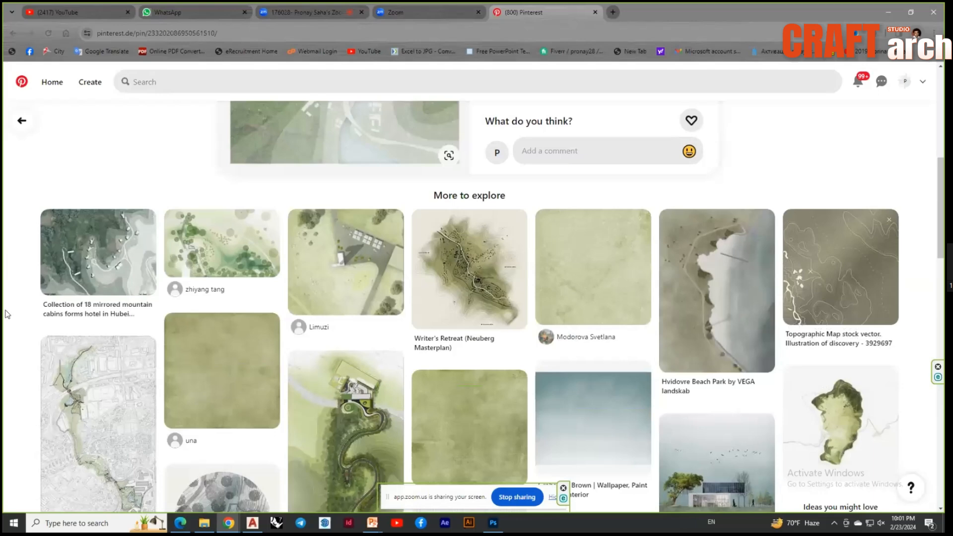
scroll(7, 314, "down", 10)
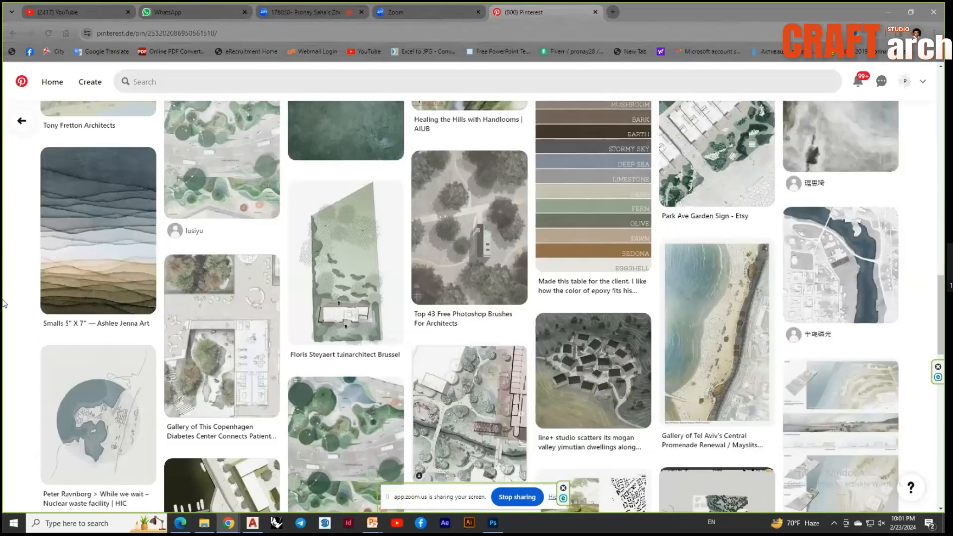
Open the coastal presentation board, its related beachfront diagram and the Former Loumaki Military Camp pin, and browse their related pins
left_click(840, 428)
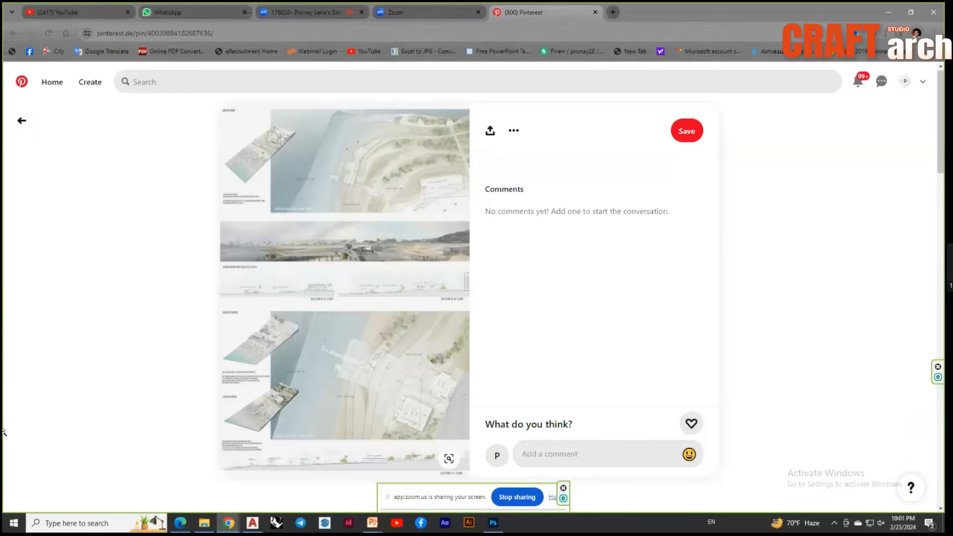
scroll(4, 432, "down", 5)
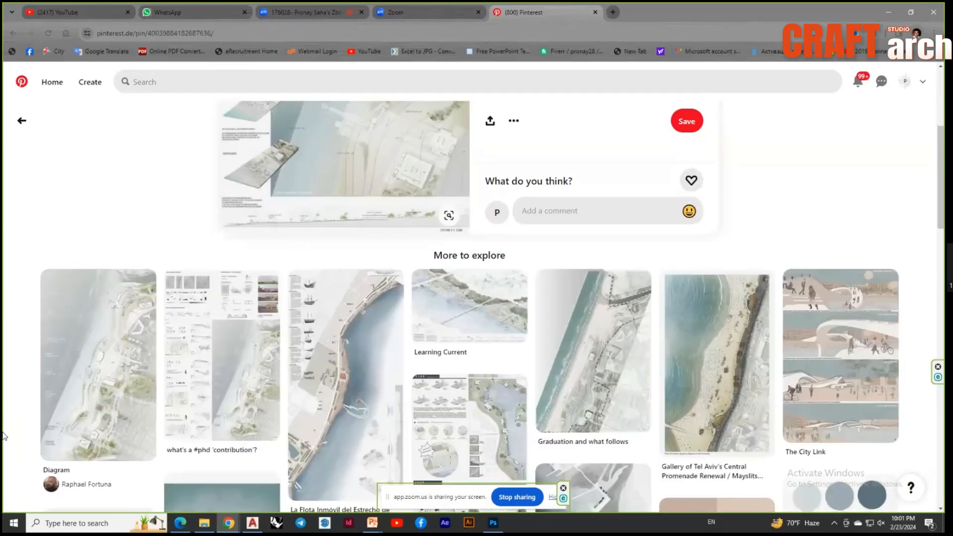
left_click(98, 429)
scroll(332, 319, "down", 2)
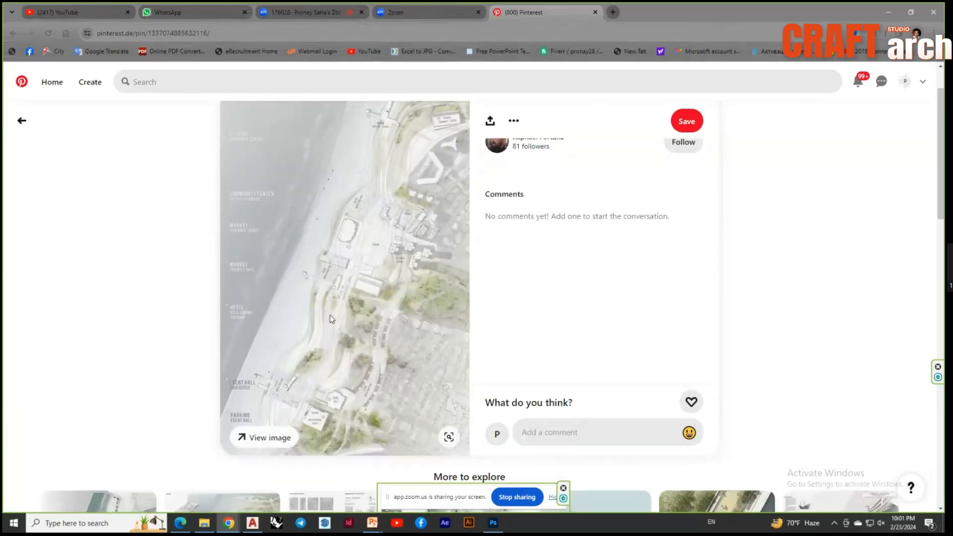
scroll(332, 318, "down", 4)
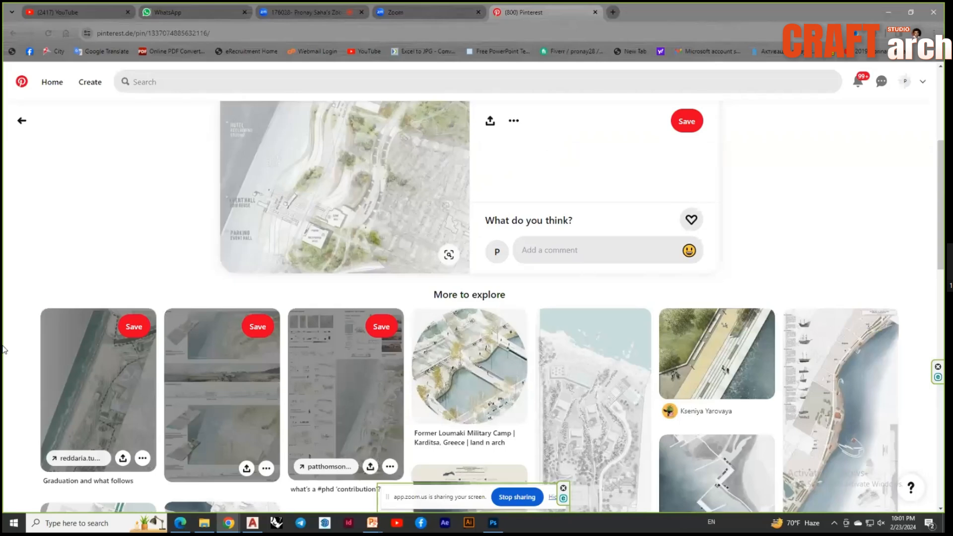
scroll(8, 352, "down", 1)
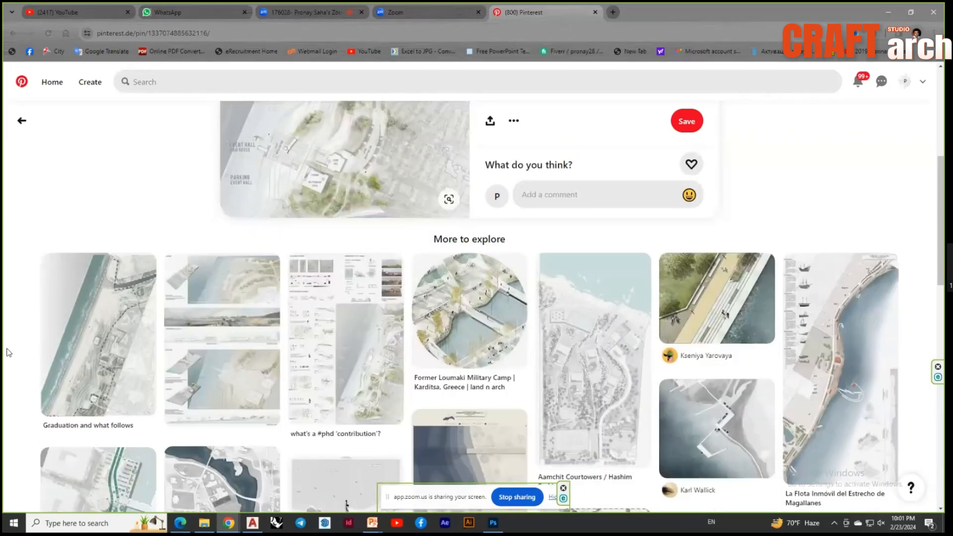
left_click(469, 310)
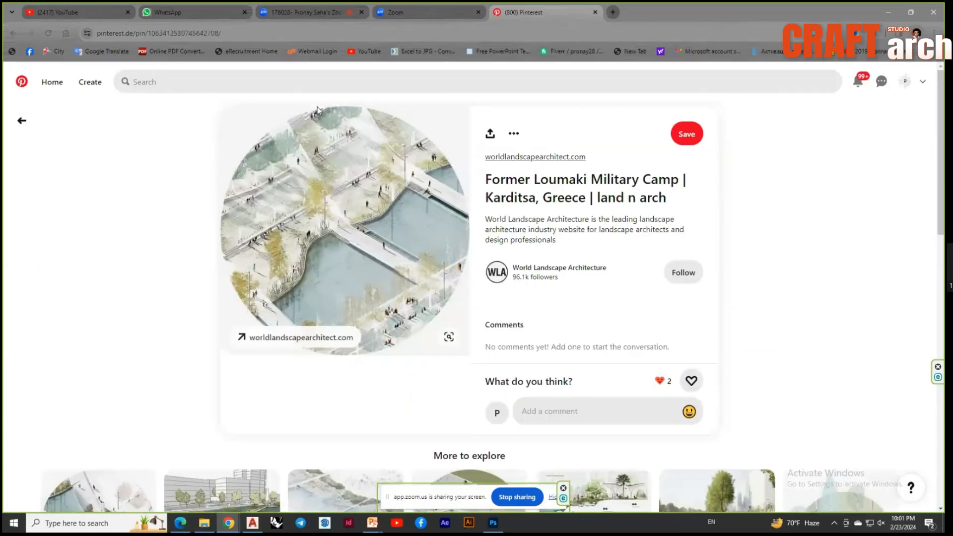
scroll(317, 109, "down", 5)
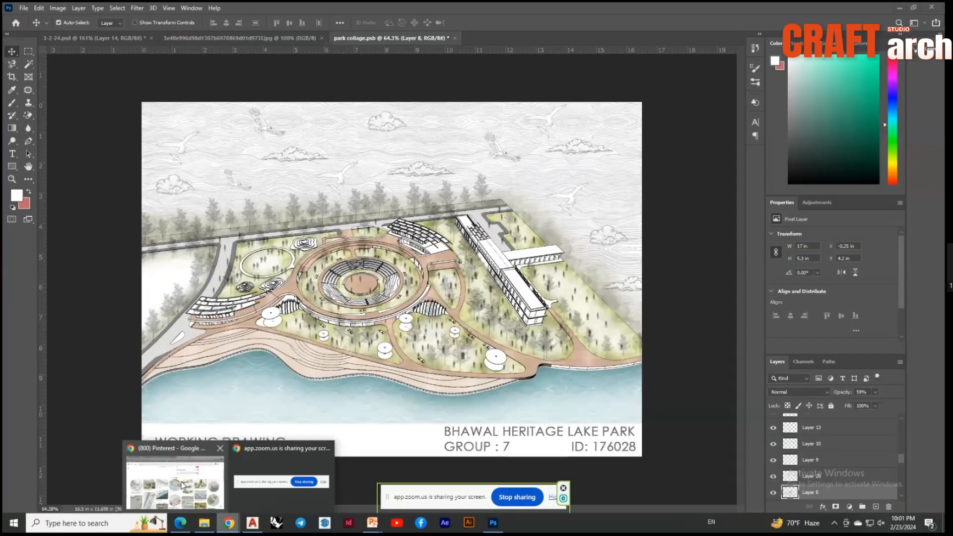
left_click(182, 486)
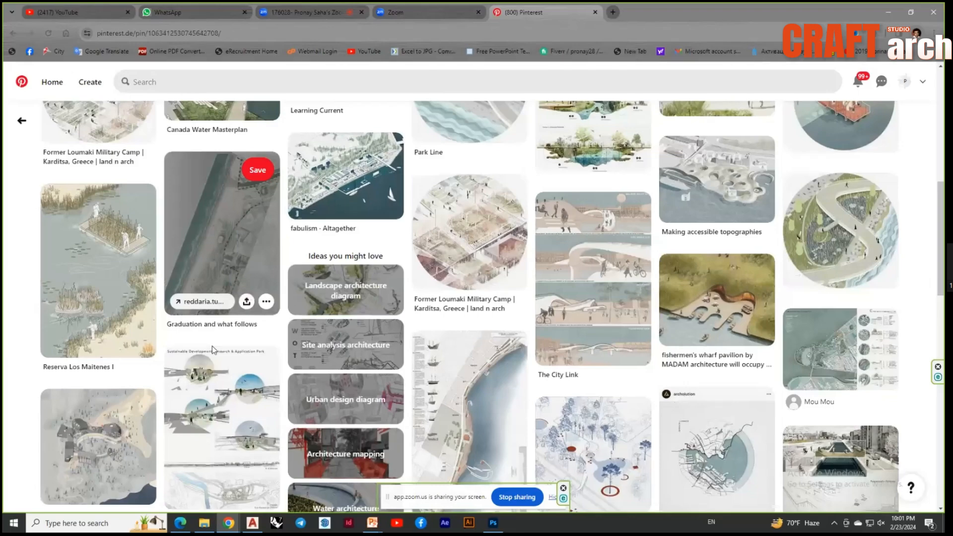
Switch to Photoshop, remove the three grey outline pattern strips beside the perspective line drawing in 3-2-24.psd, and save the document
left_click(495, 526)
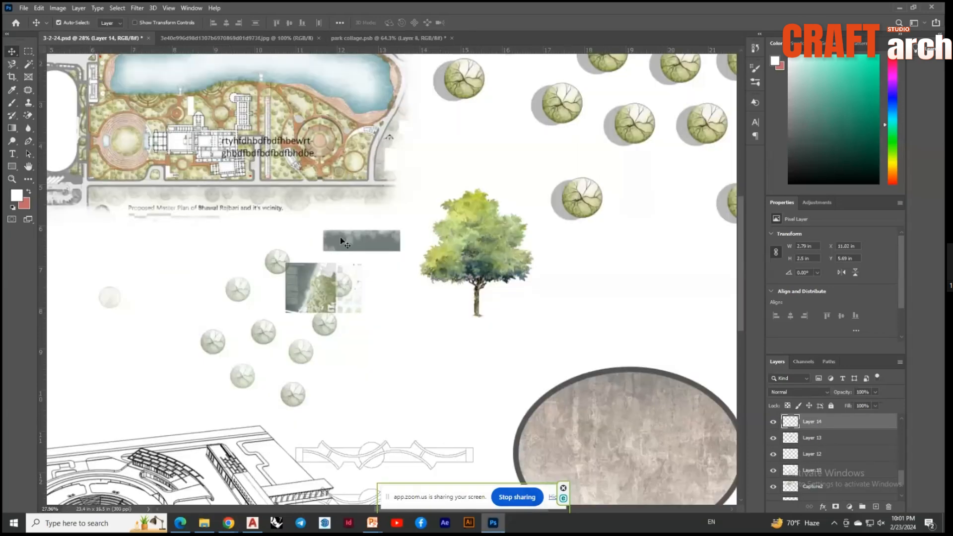
scroll(340, 241, "down", 3)
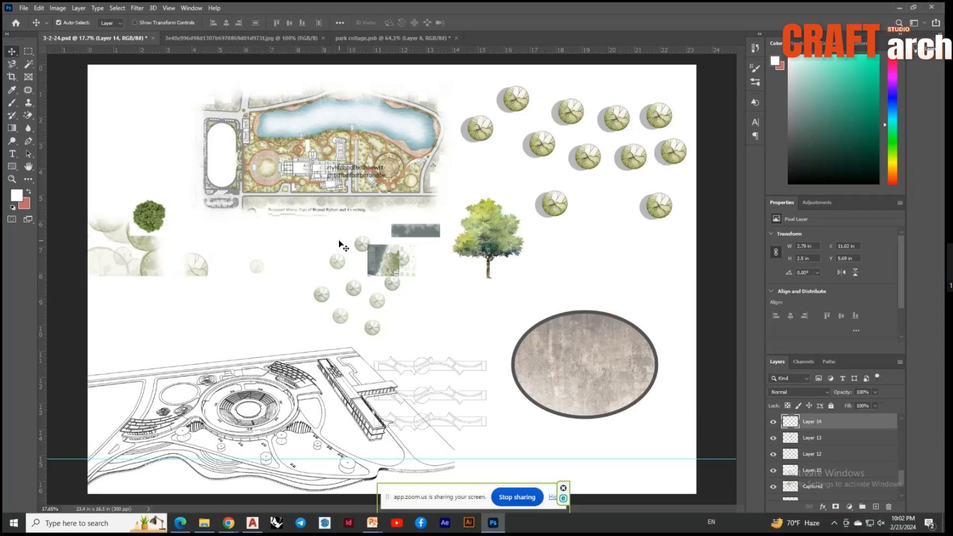
scroll(440, 380, "up", 1)
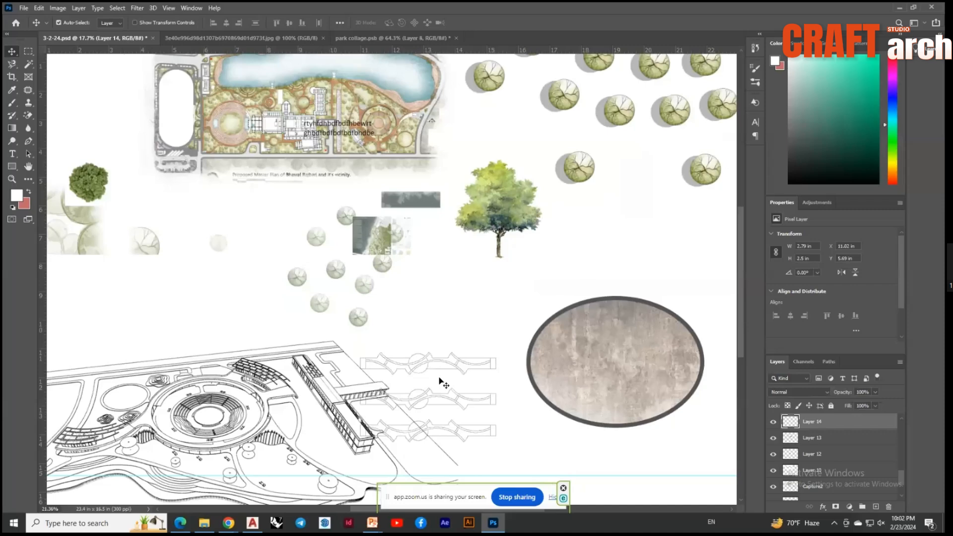
scroll(440, 381, "up", 1)
left_click(436, 370)
key("ctrl+s")
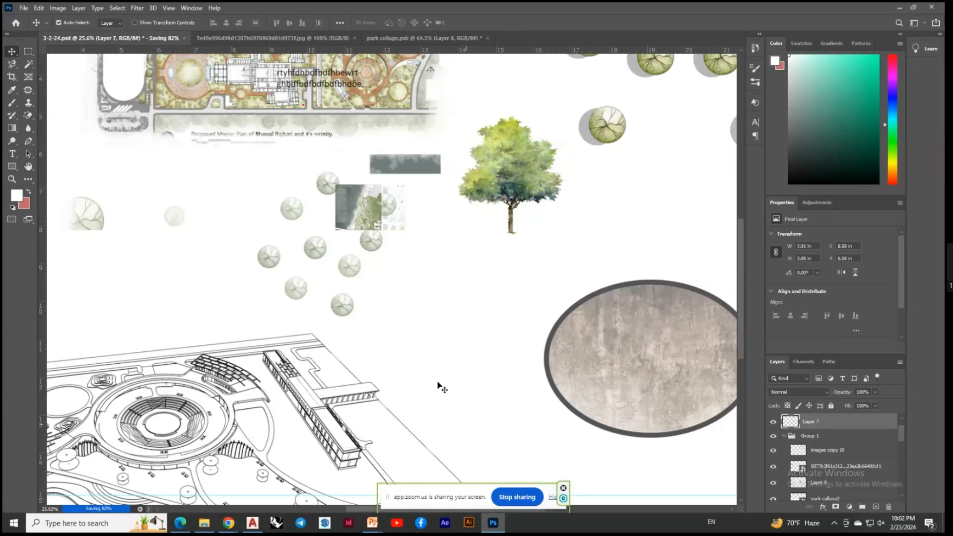
scroll(442, 387, "down", 1)
scroll(441, 387, "down", 1)
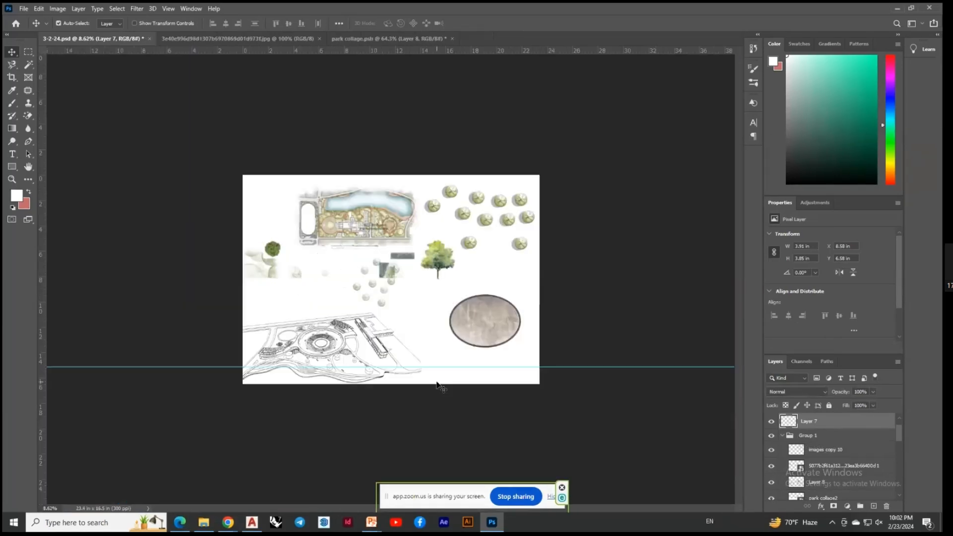
scroll(507, 323, "up", 1)
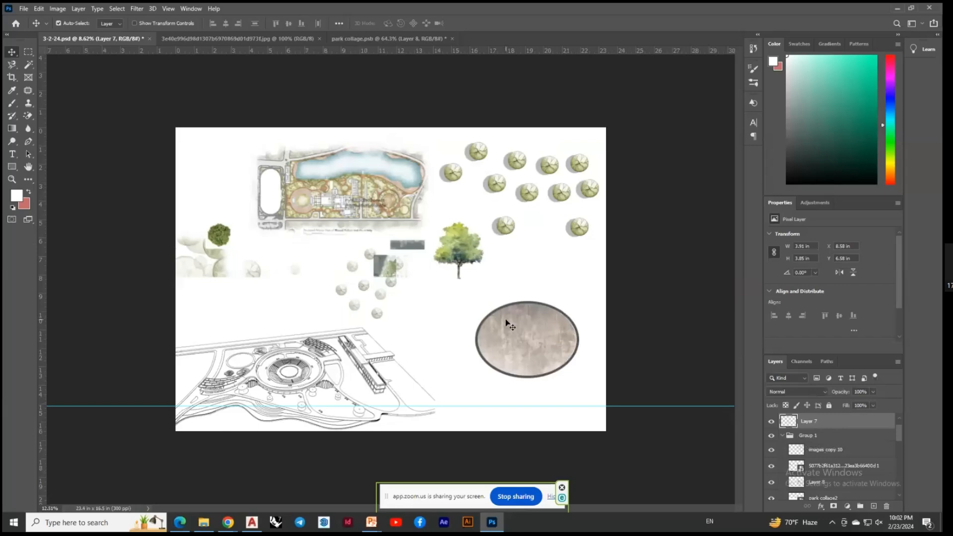
scroll(471, 319, "up", 2)
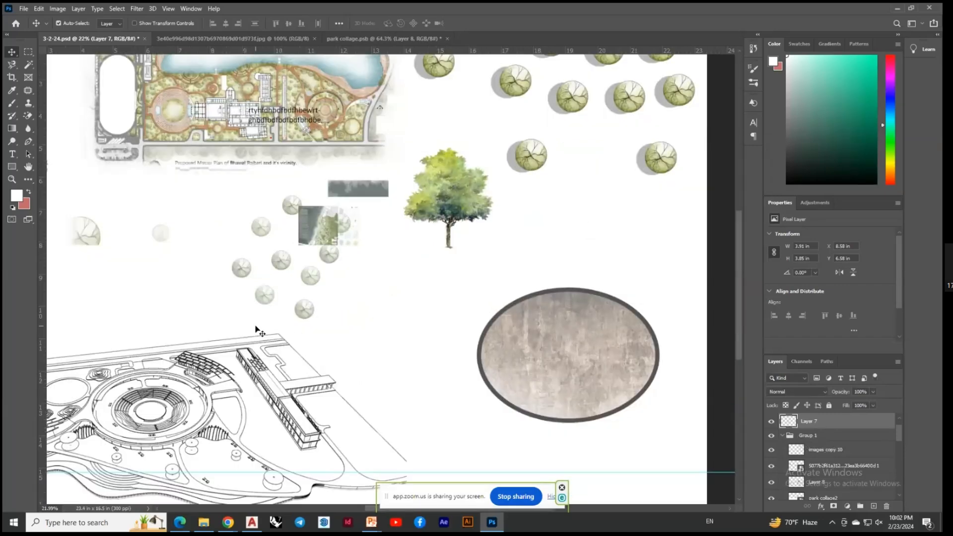